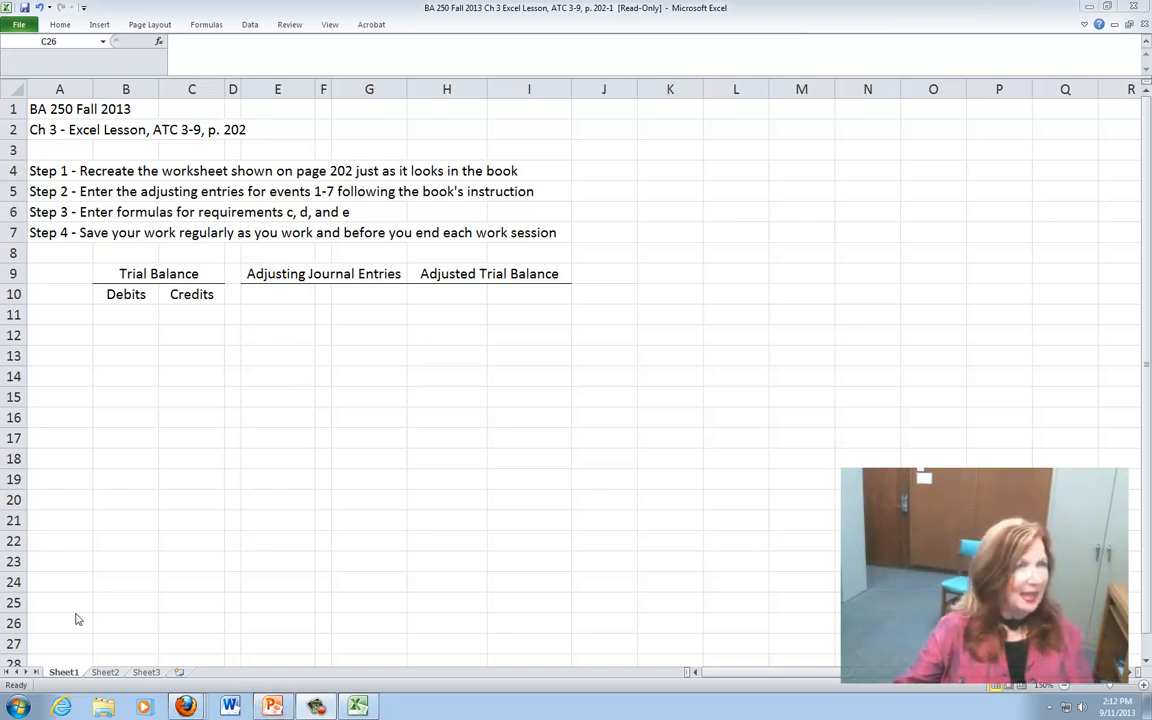
Enter the heading "Account Titles" in cell A10, beside the Debits and Credits headings
left_click(48, 295)
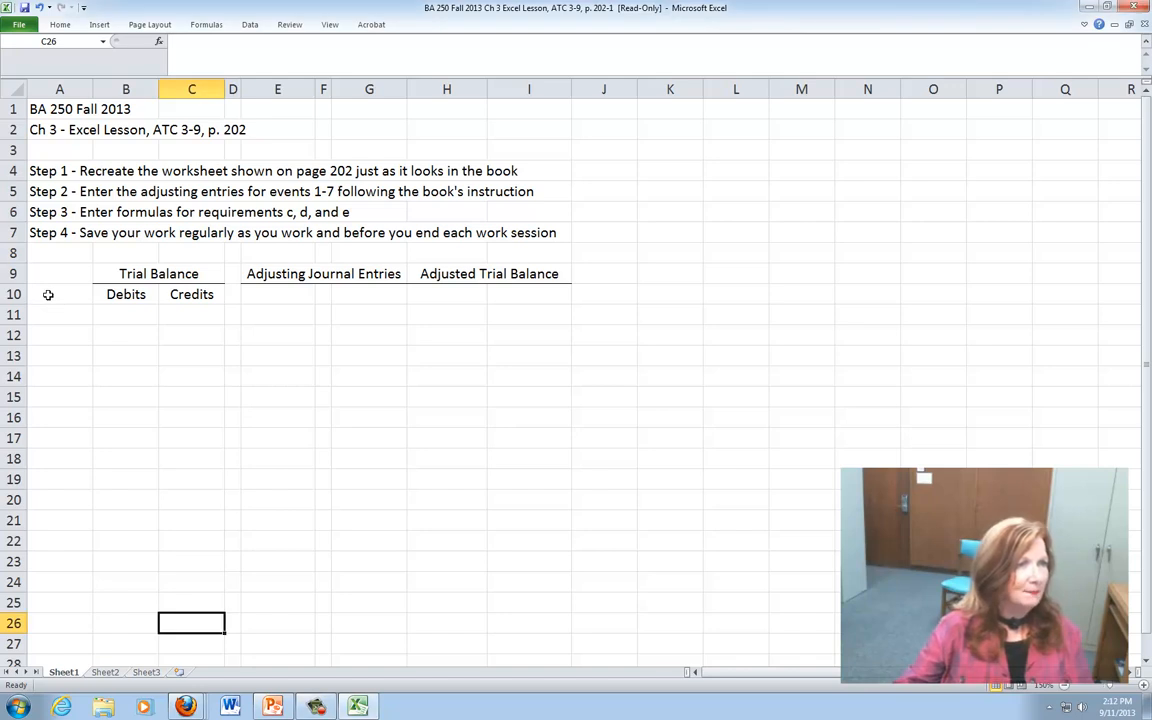
left_click(48, 295)
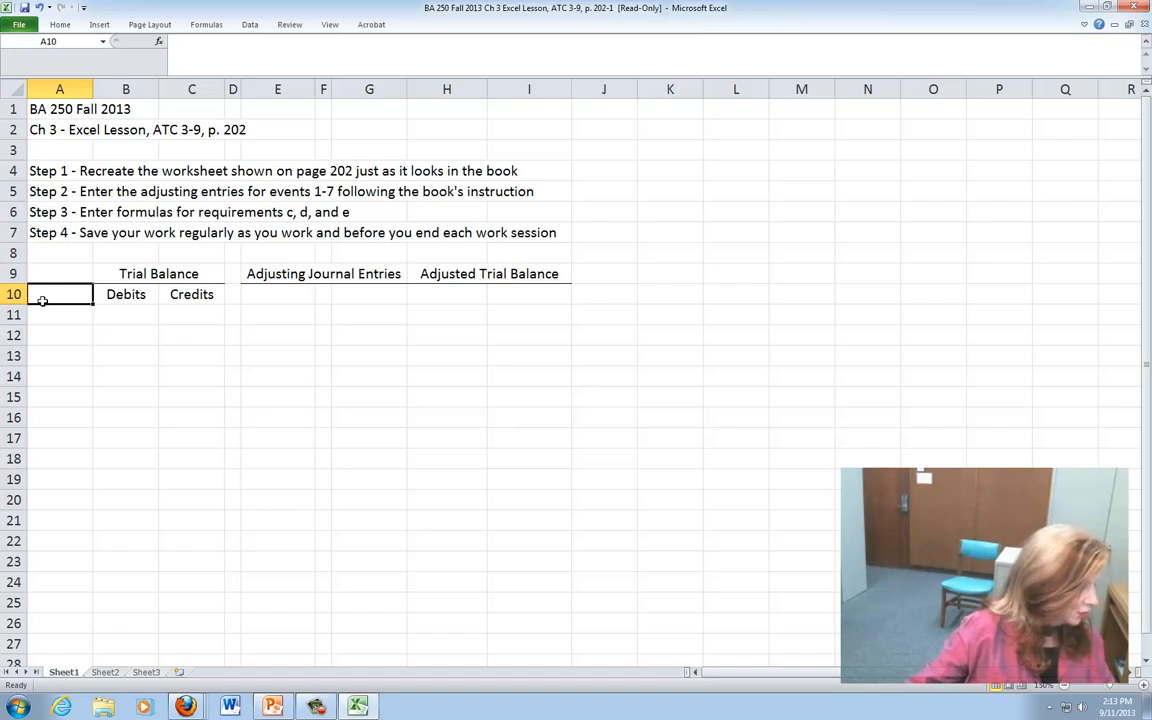
type("Ac")
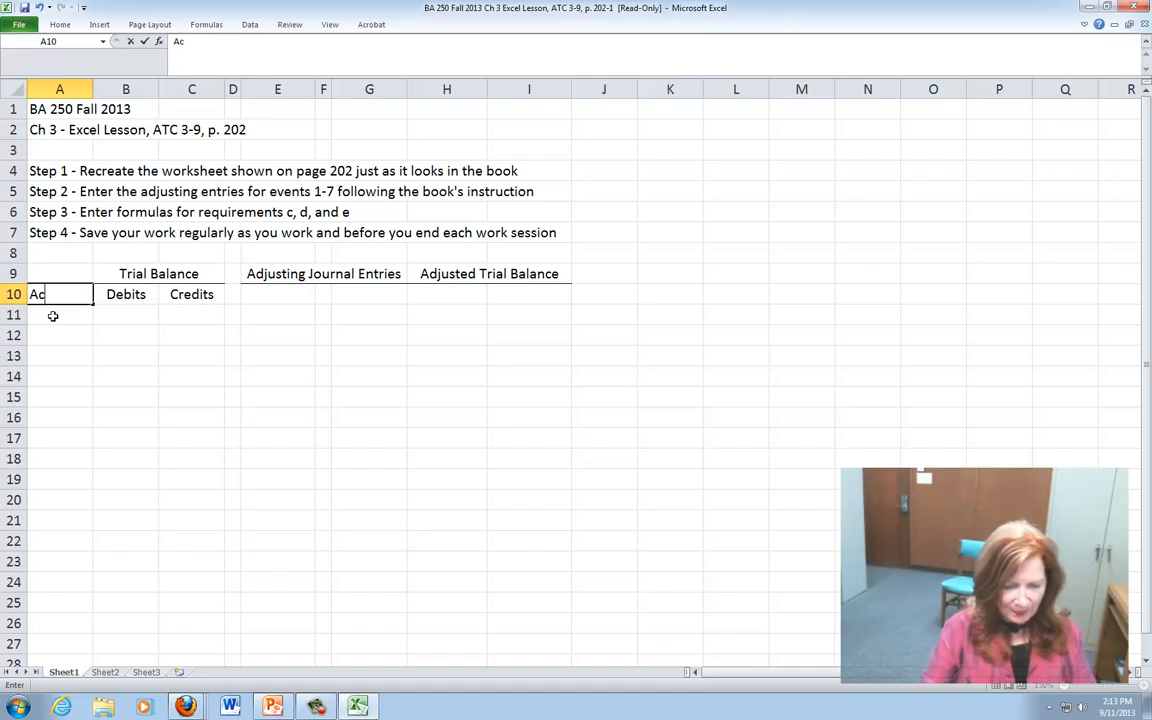
type("count Titles")
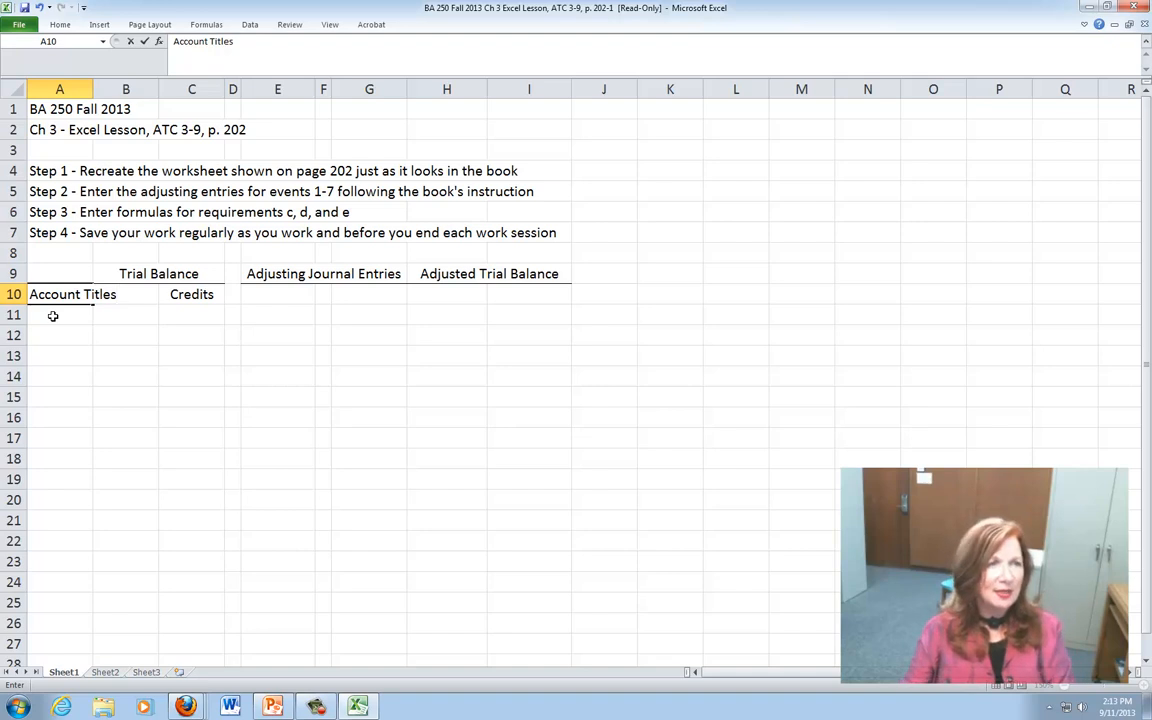
left_click(53, 316)
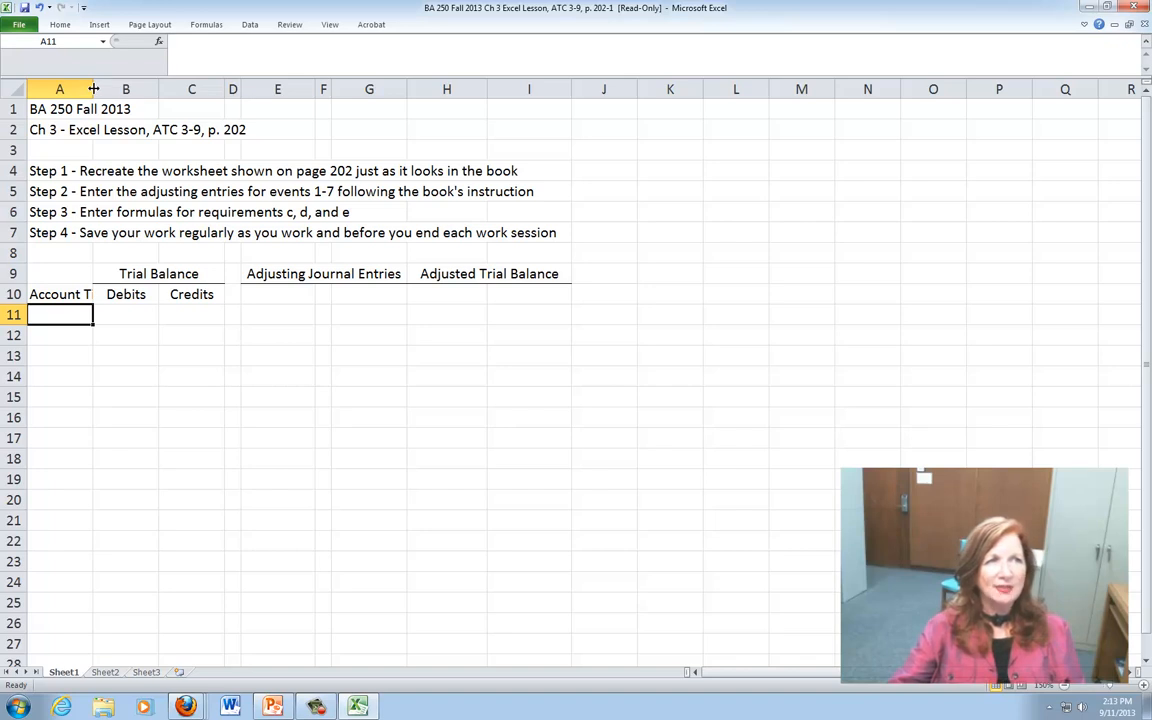
Try manual and automatic width adjustments on column A, undoing each of them
left_click_drag(93, 89, 160, 92)
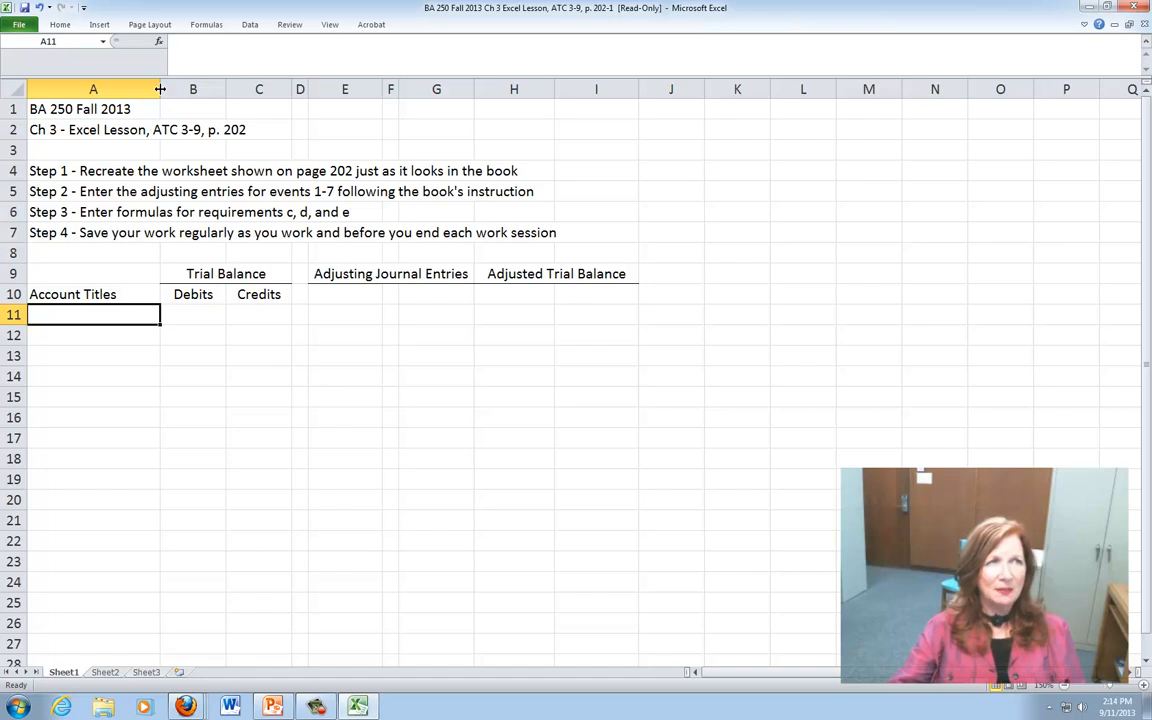
left_click_drag(160, 89, 128, 74)
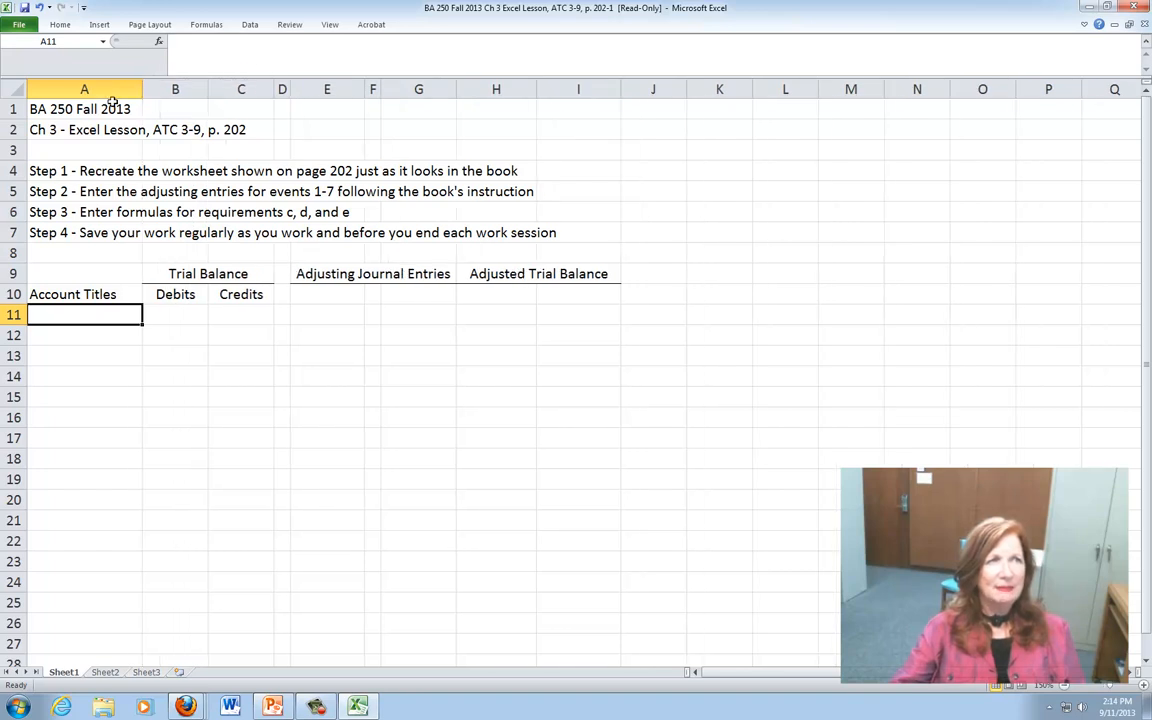
left_click(39, 8)
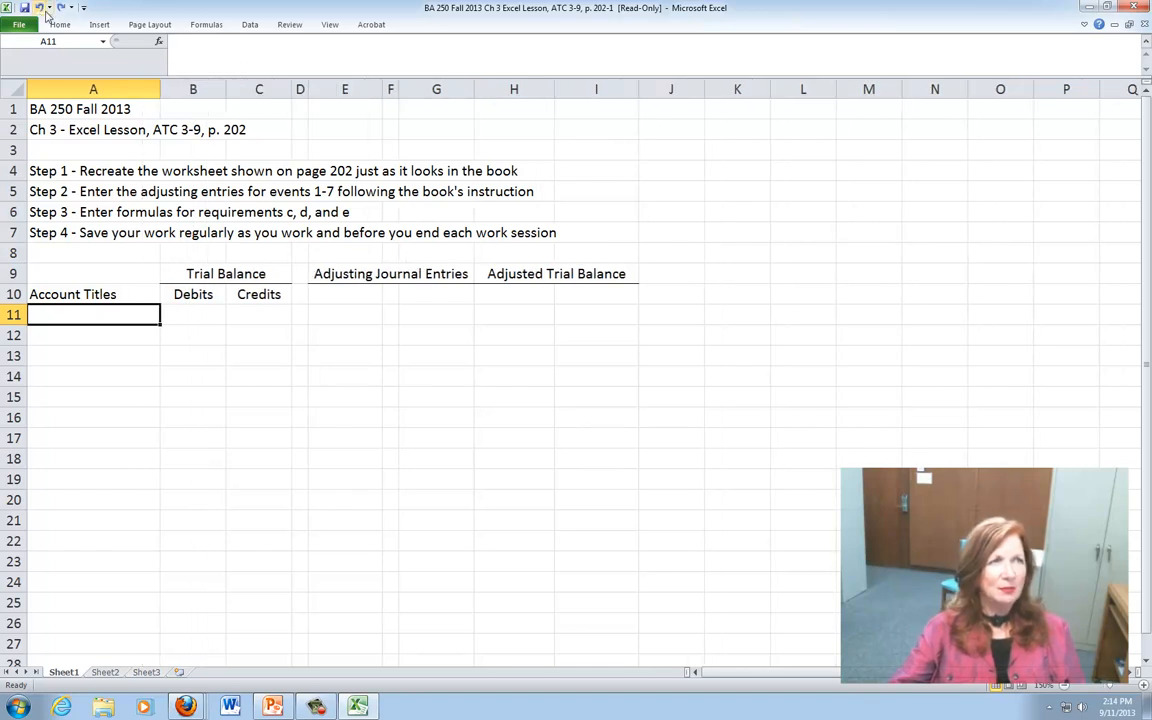
left_click(40, 8)
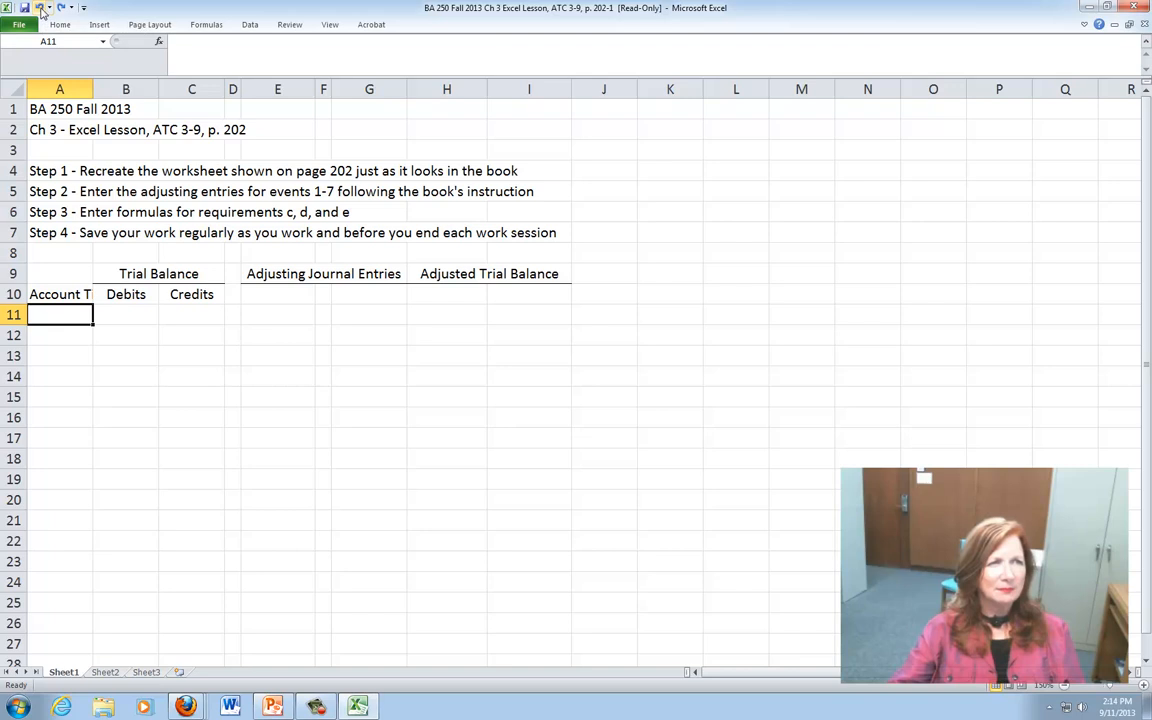
double_click(92, 88)
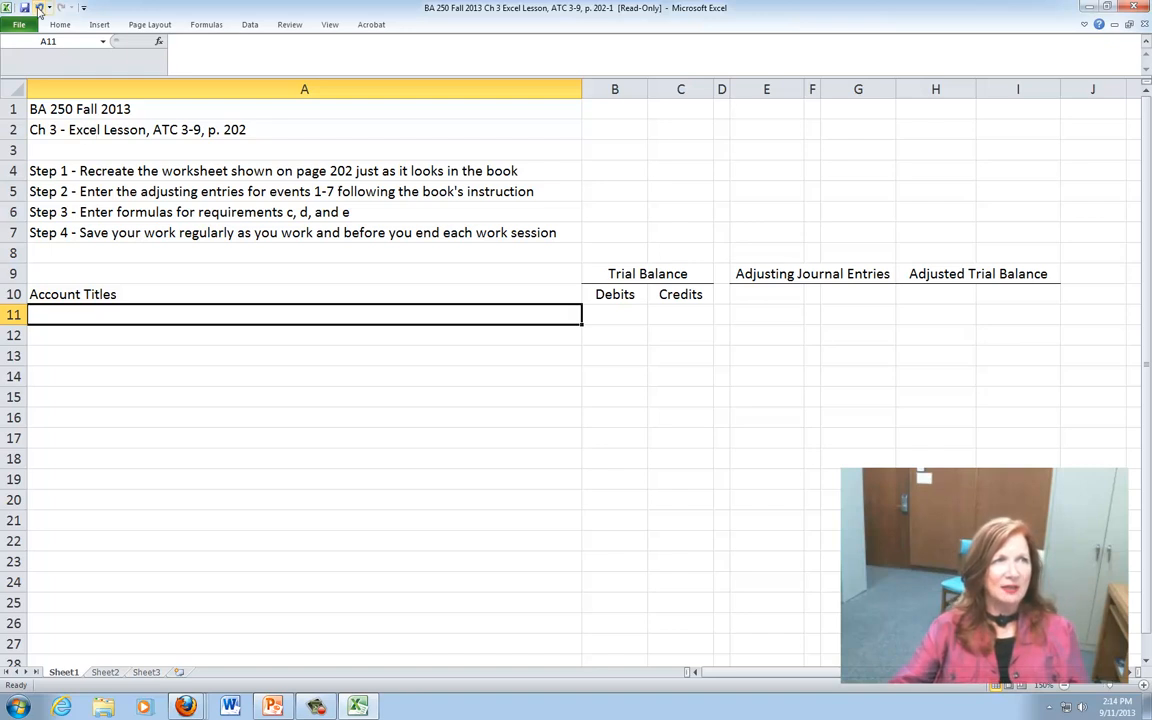
left_click(39, 8)
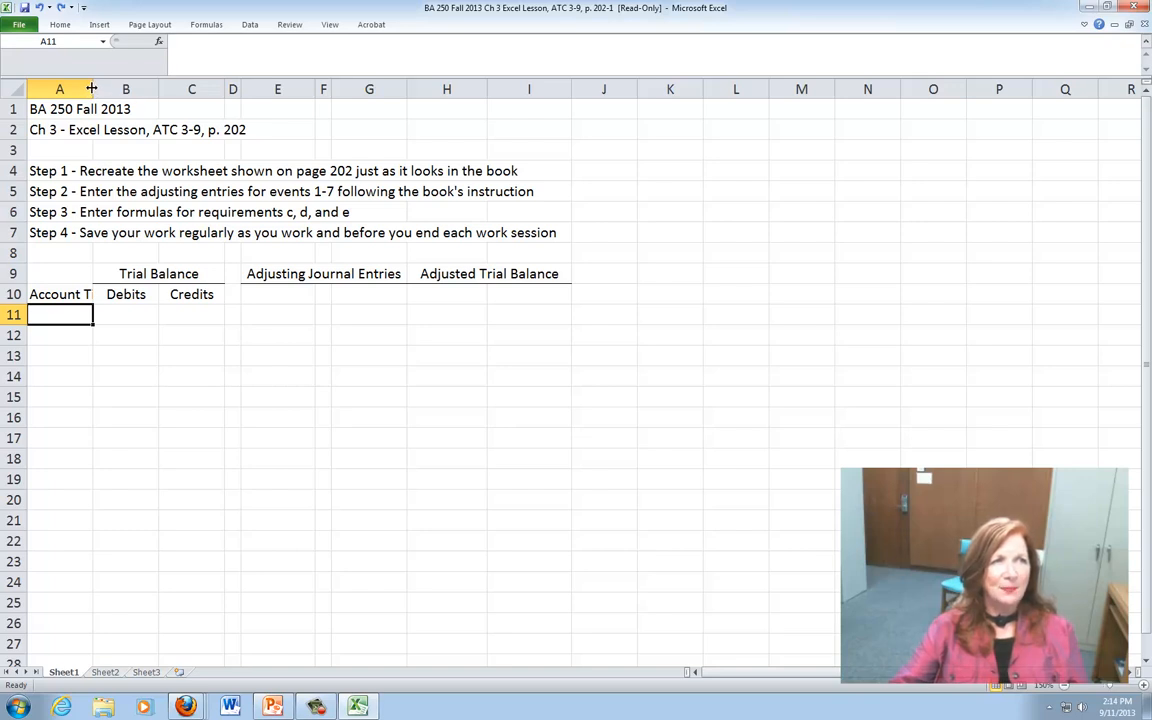
Widen column A to fit the "Account Titles" heading and add a bottom border to cell A10
left_click_drag(91, 89, 91, 89)
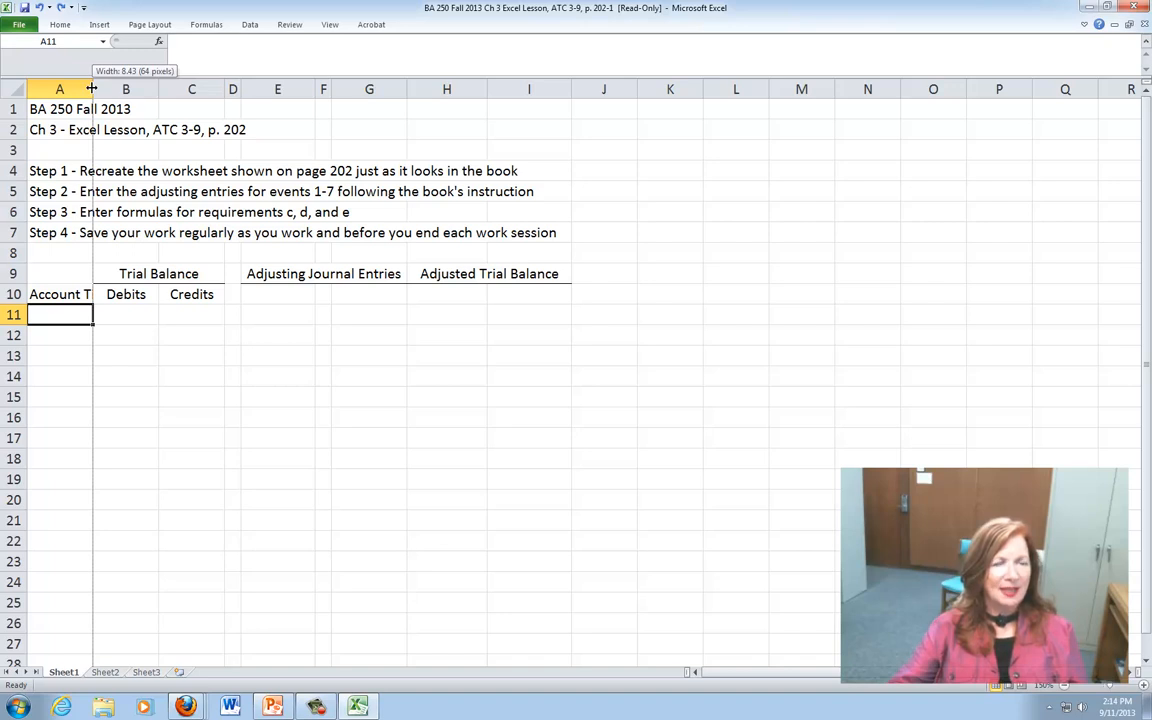
left_click_drag(91, 89, 155, 97)
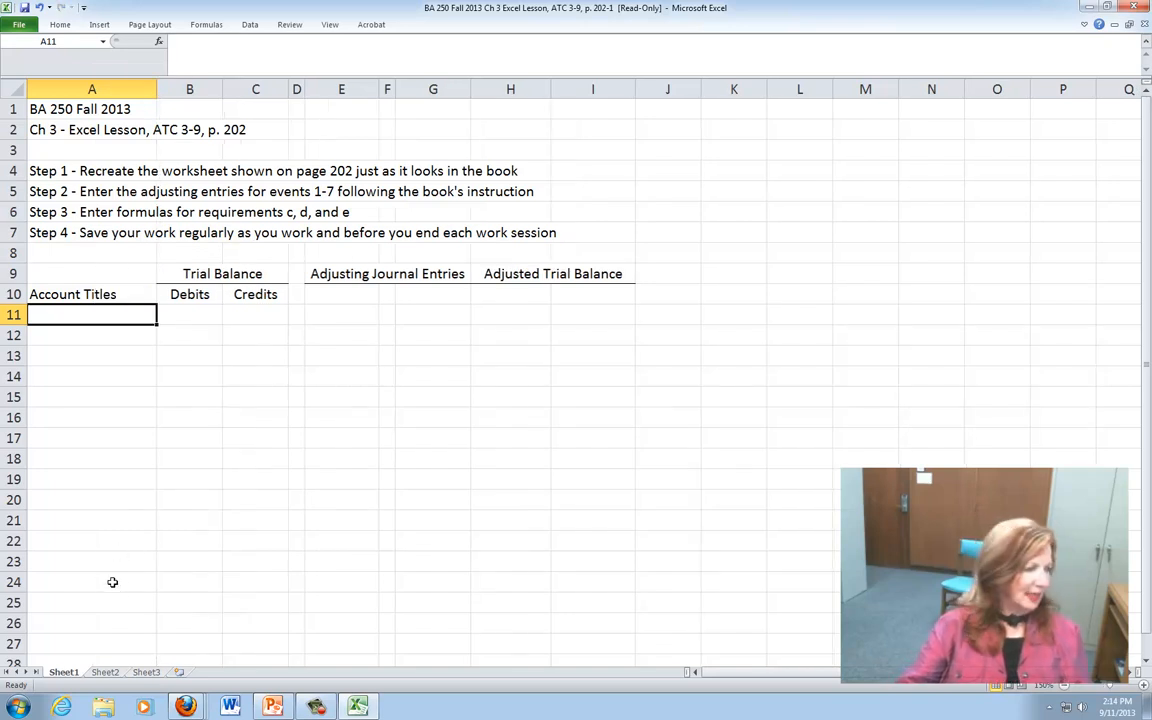
left_click(60, 294)
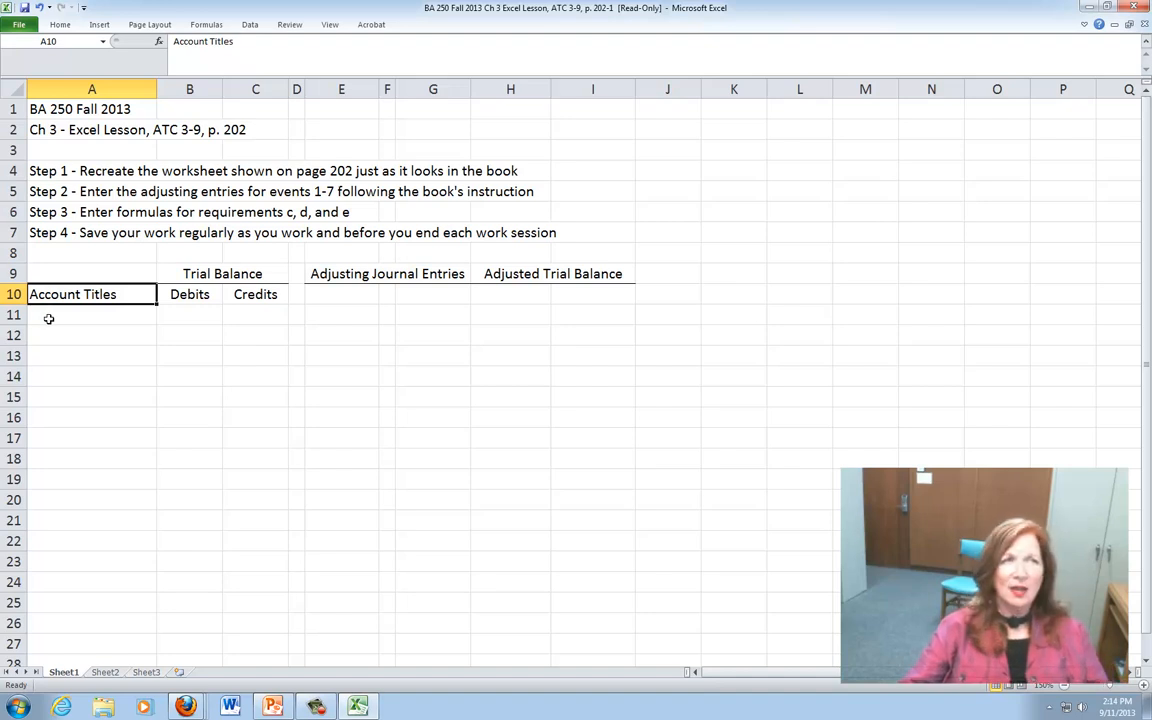
left_click(60, 24)
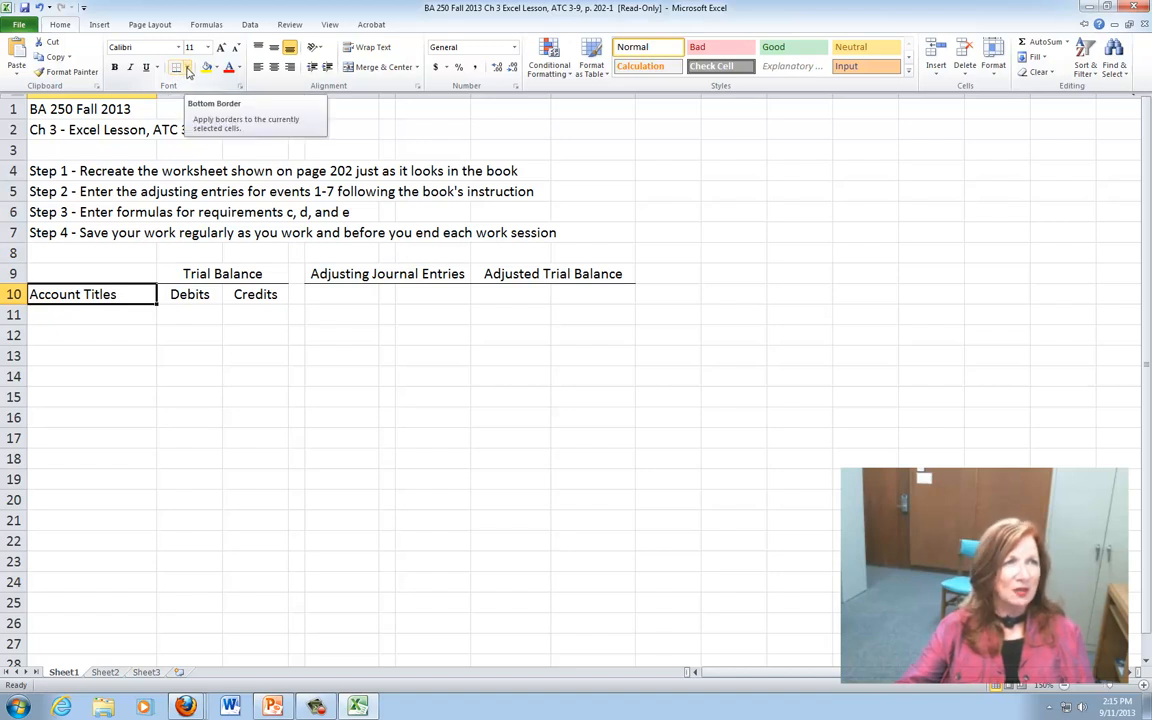
left_click(187, 68)
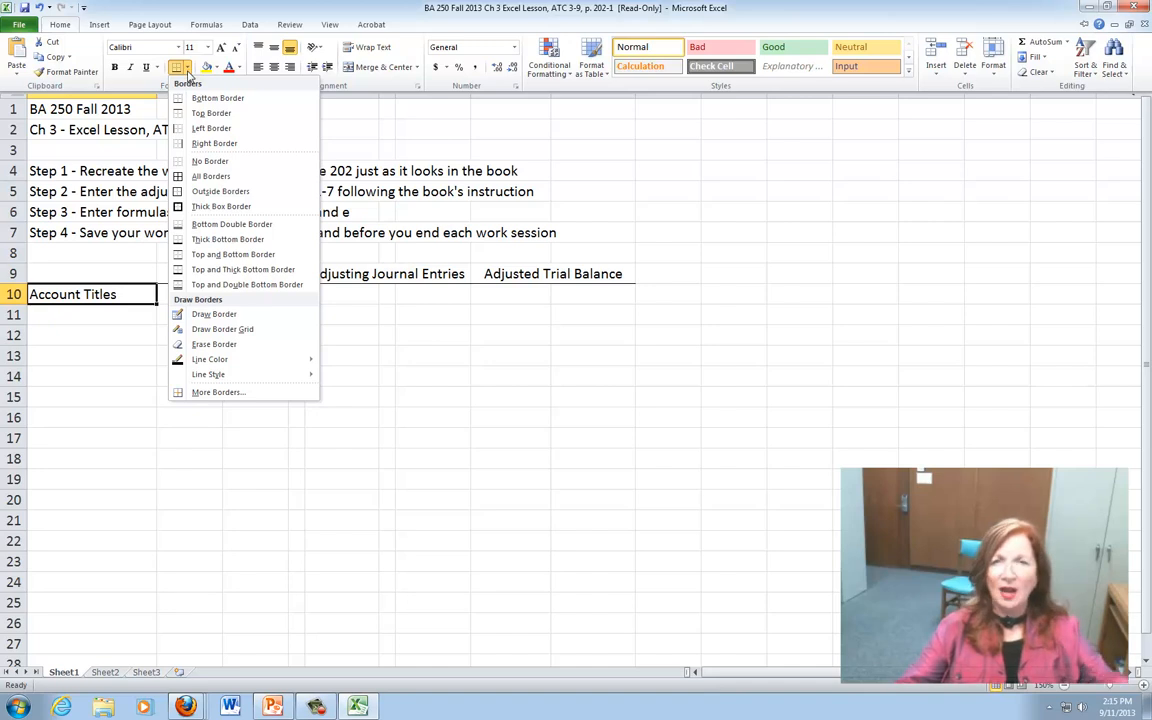
left_click(188, 70)
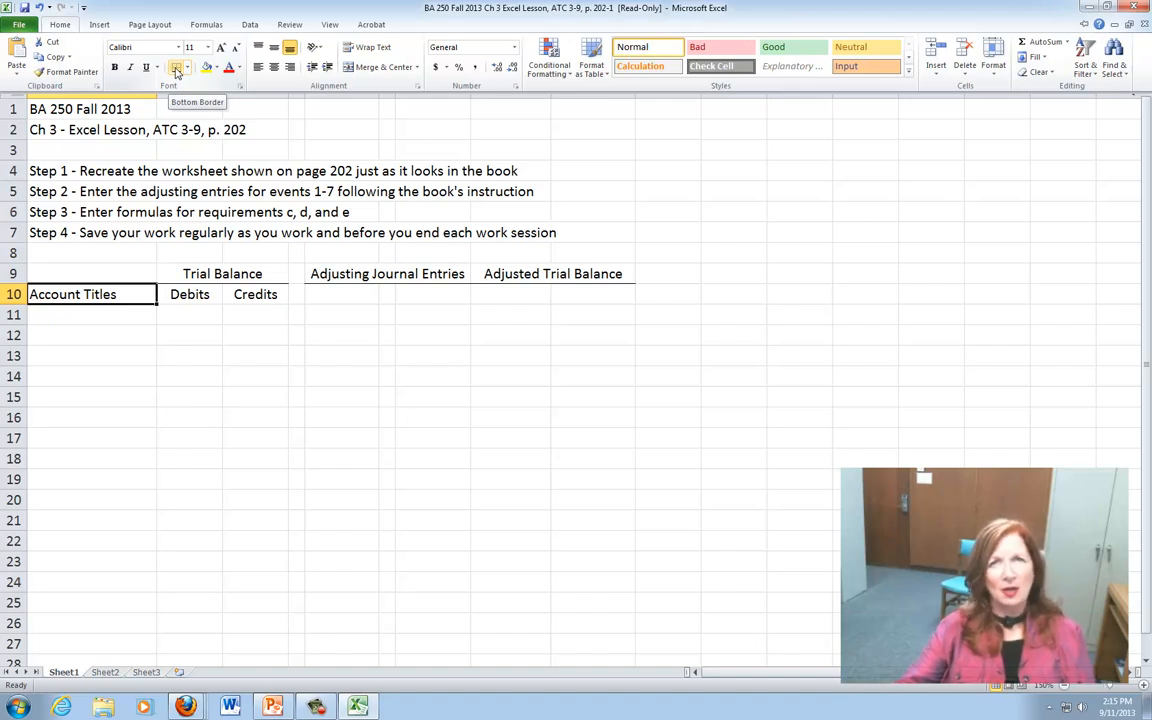
left_click(177, 72)
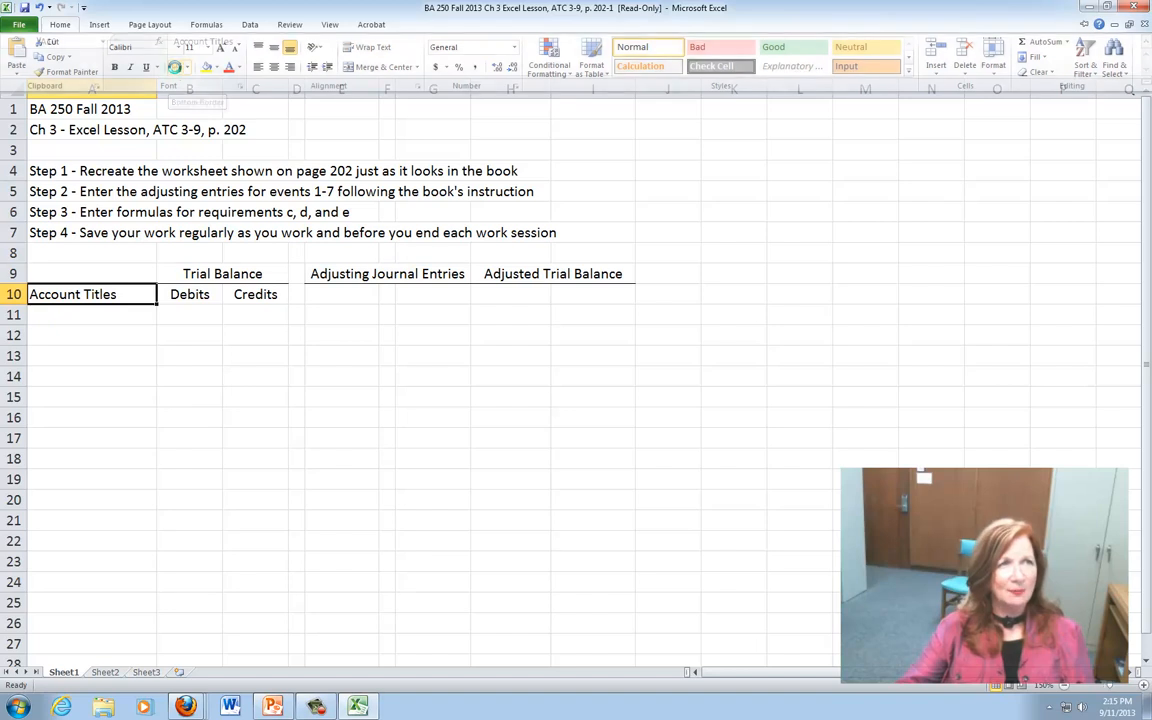
left_click(45, 312)
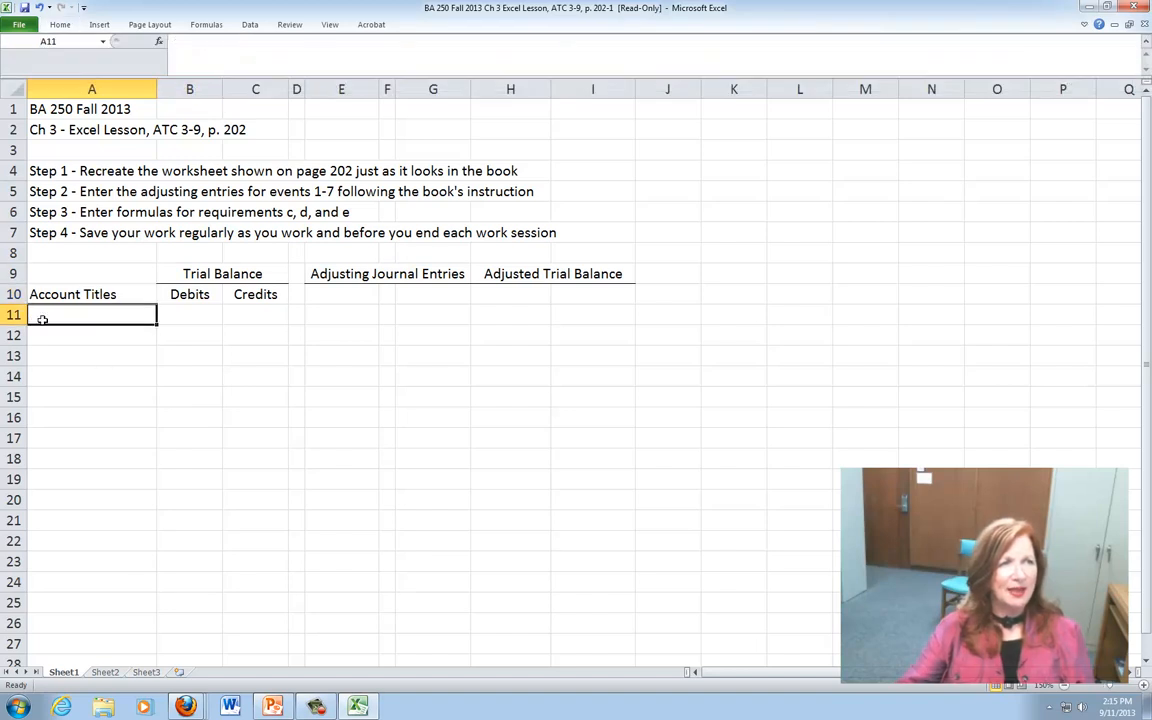
left_click(296, 397)
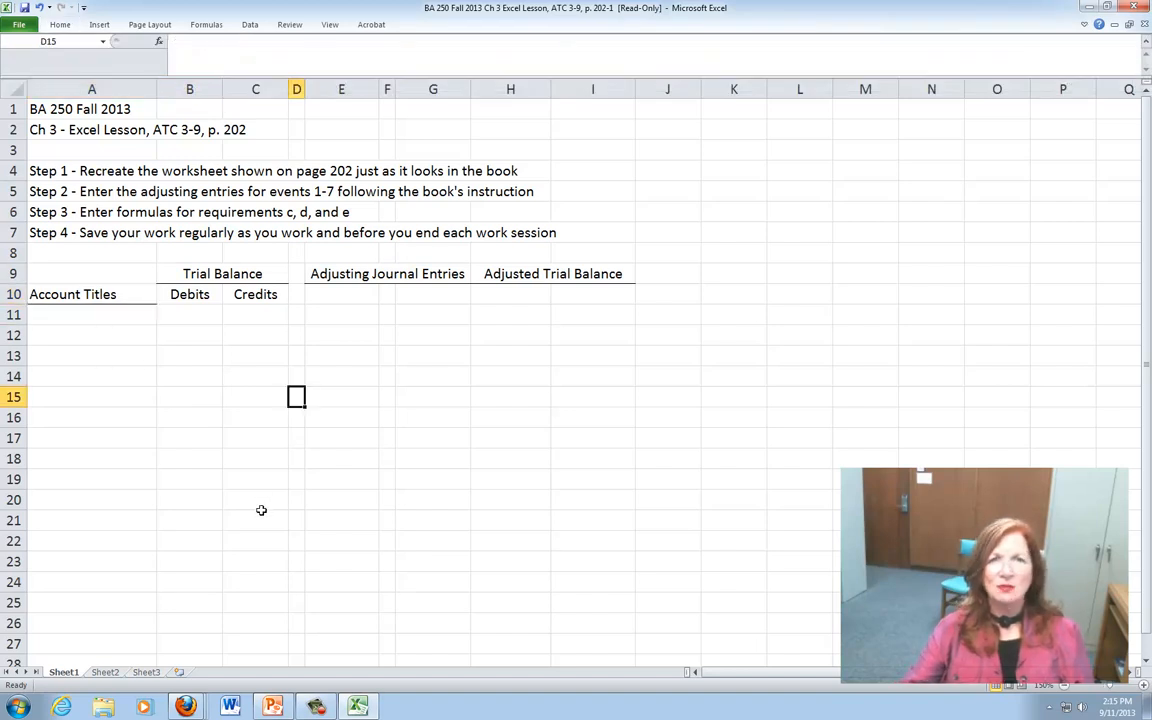
Enter the account titles "Cash" in A11 and "Certificates of Deposit" in A12
left_click(45, 315)
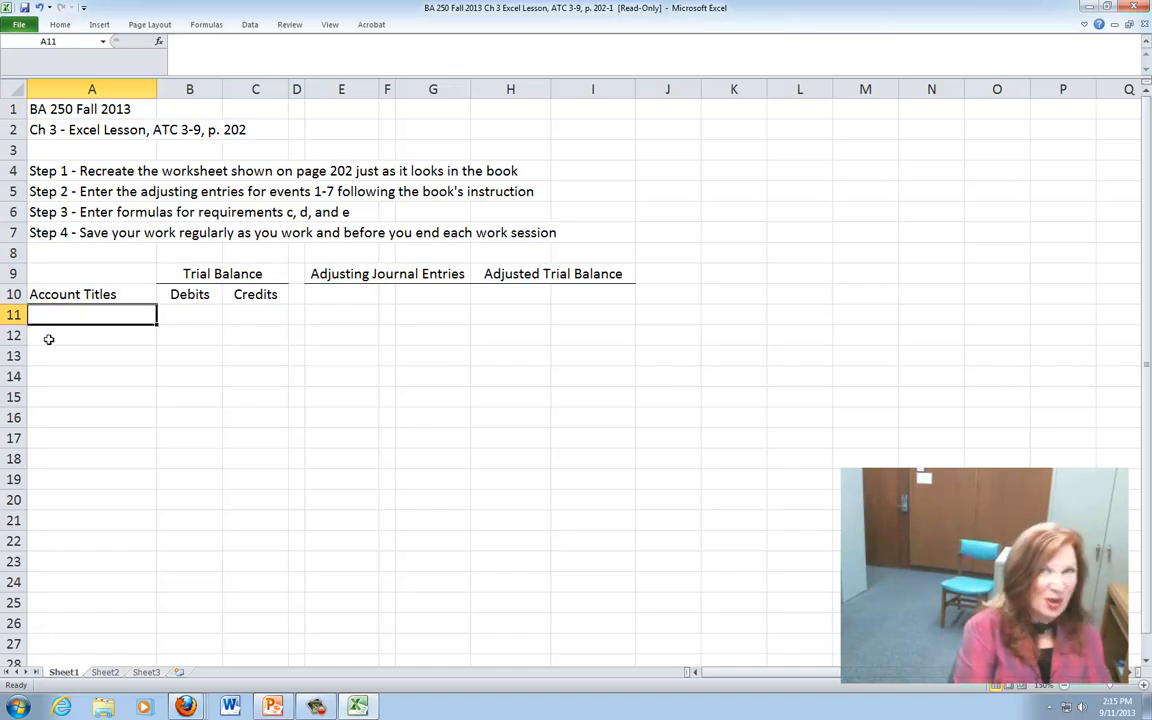
type("Cas")
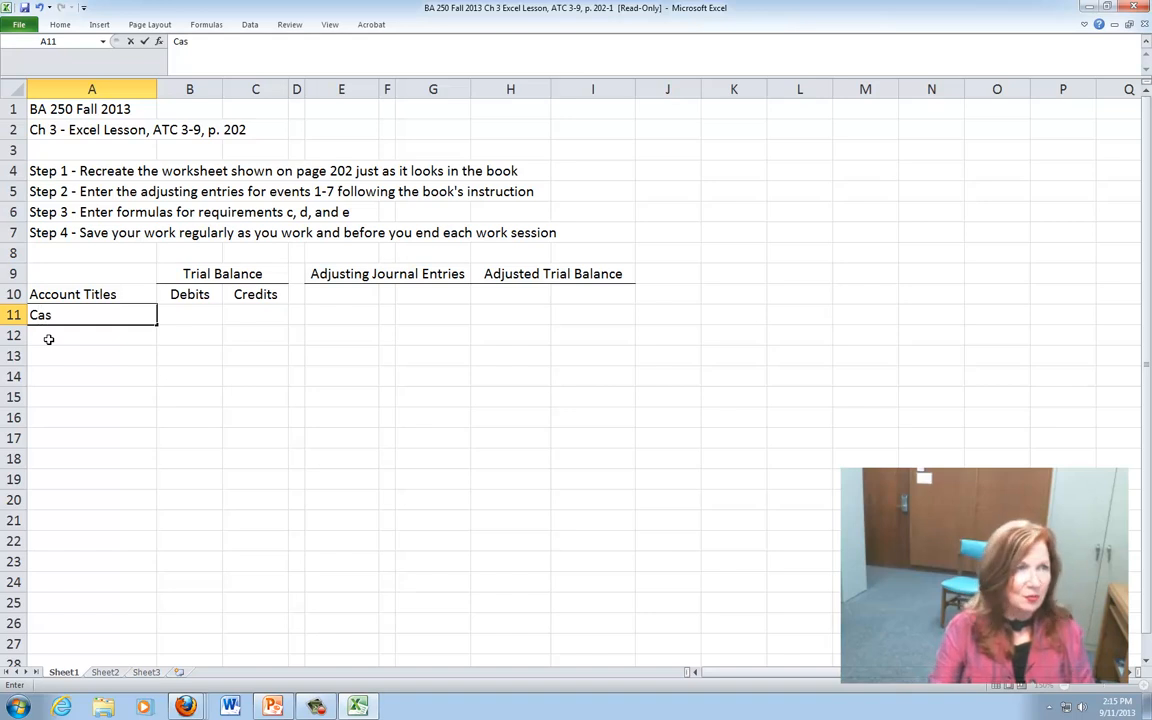
type("h")
key("Return")
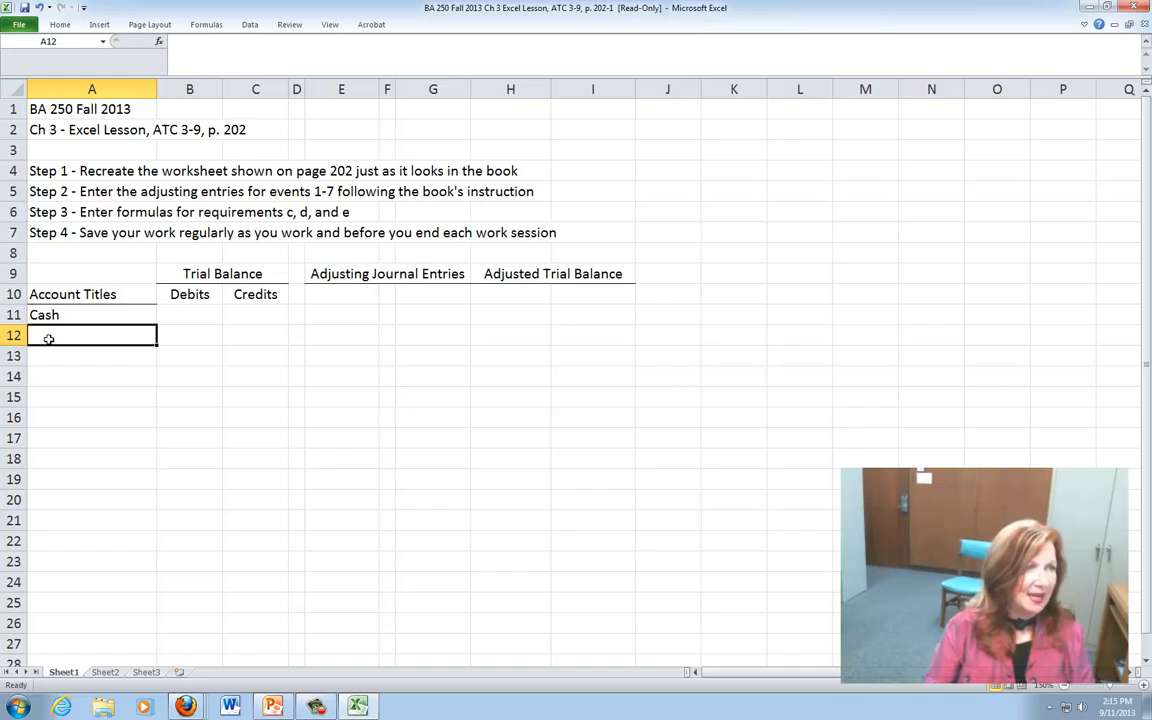
type("C")
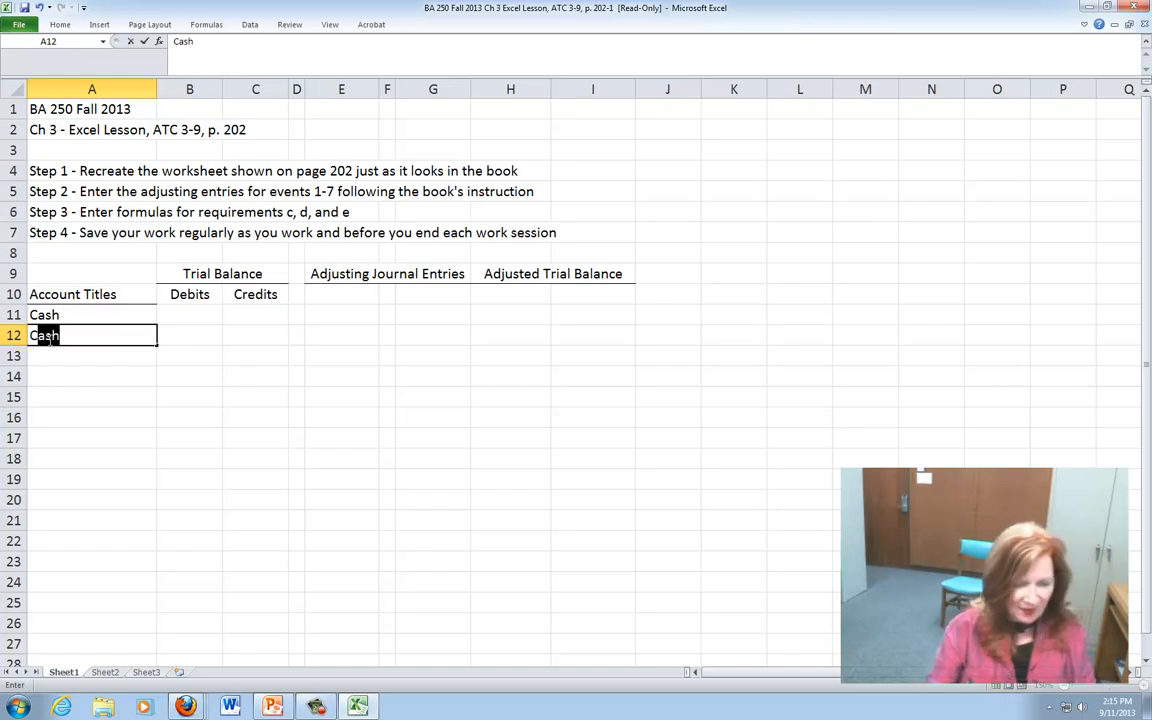
type("ertific")
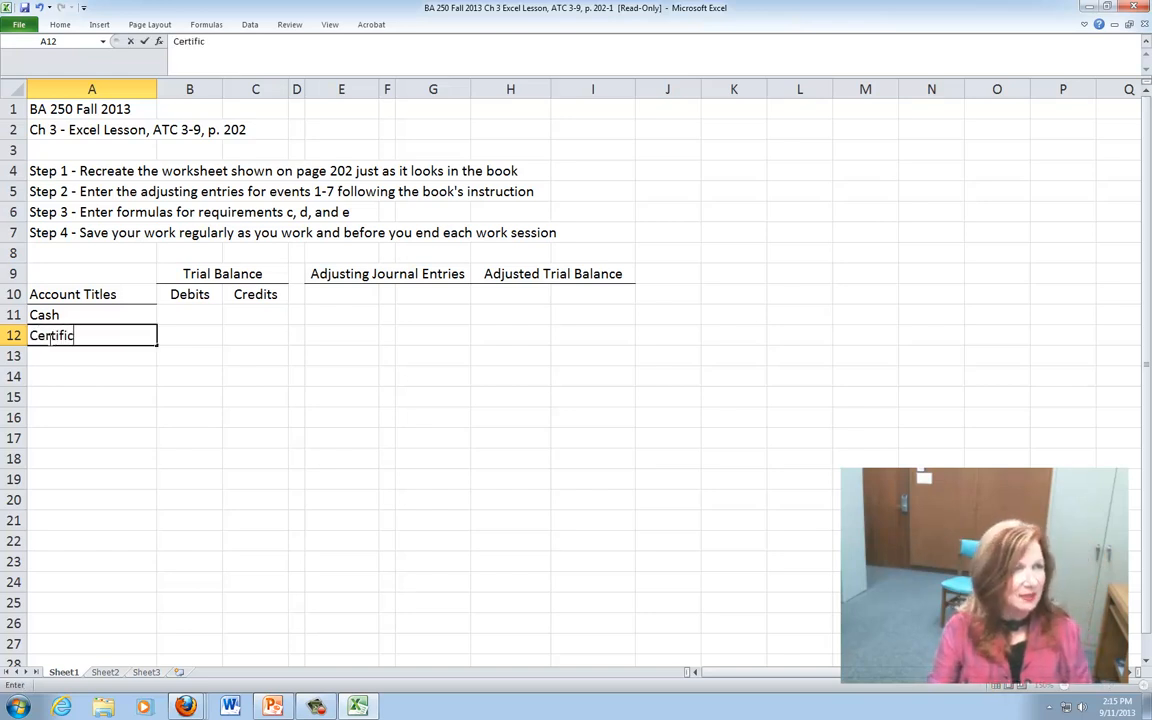
type("ates of Dep")
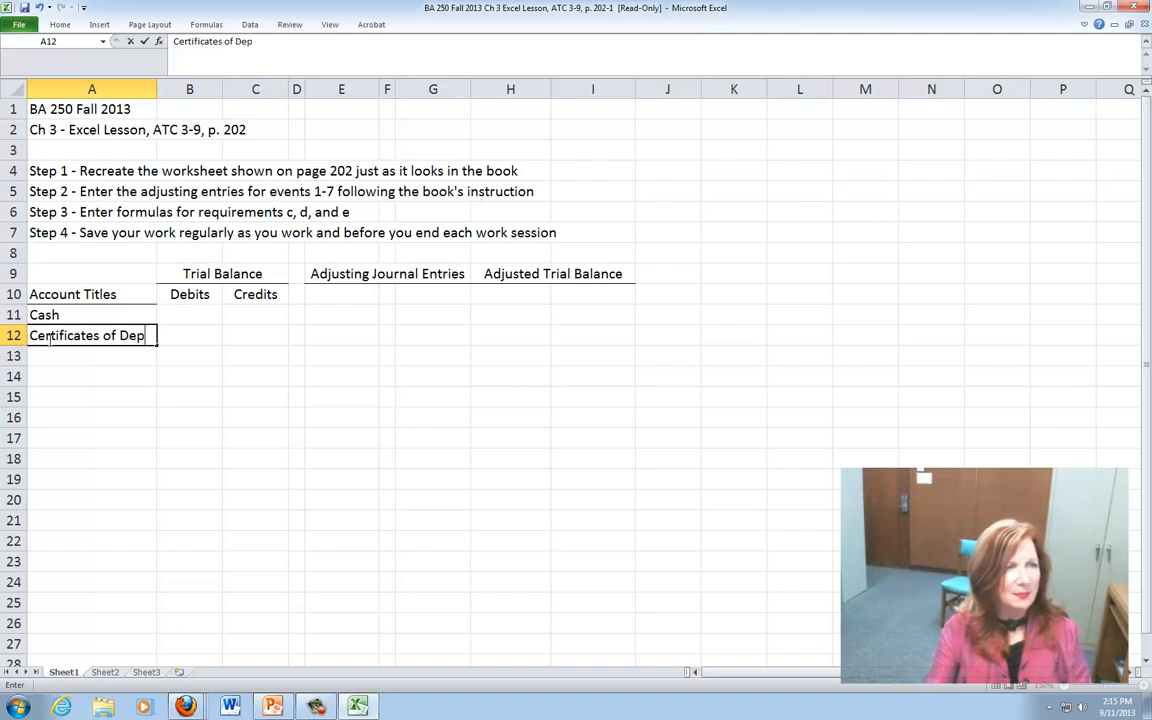
type("osit")
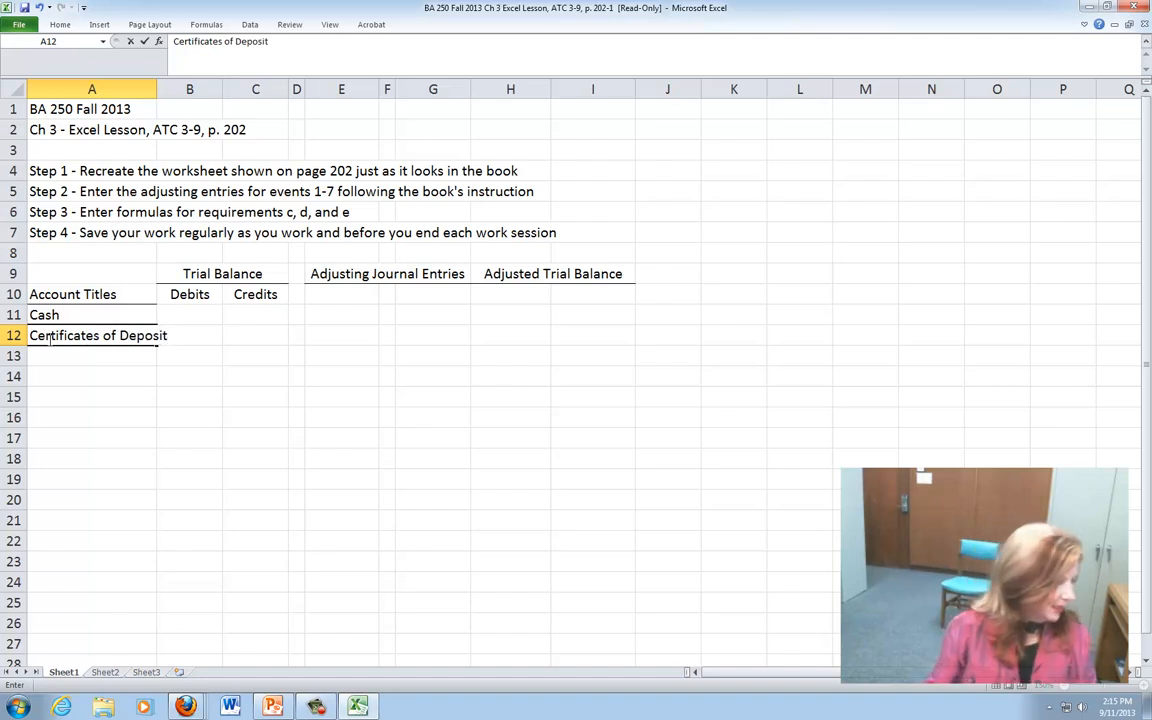
key("Return")
Enter the account titles "Accounts Receivable" in A13 and "Supplies" in A14
type("Accounts")
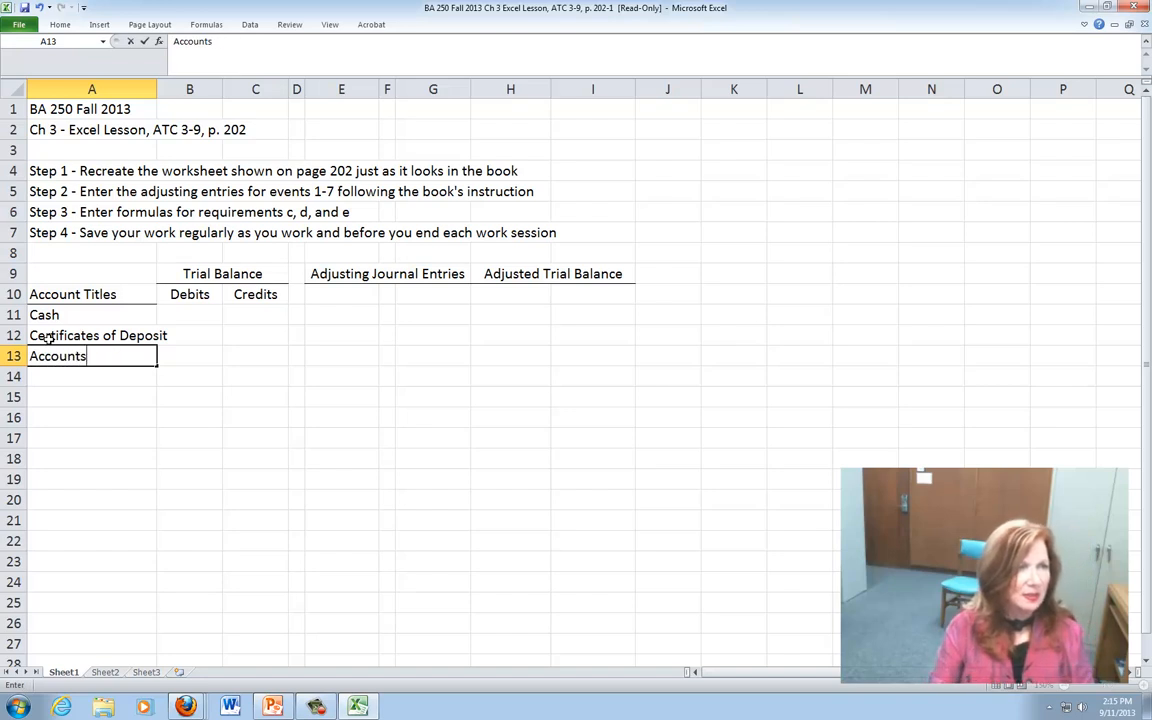
type(" Rece")
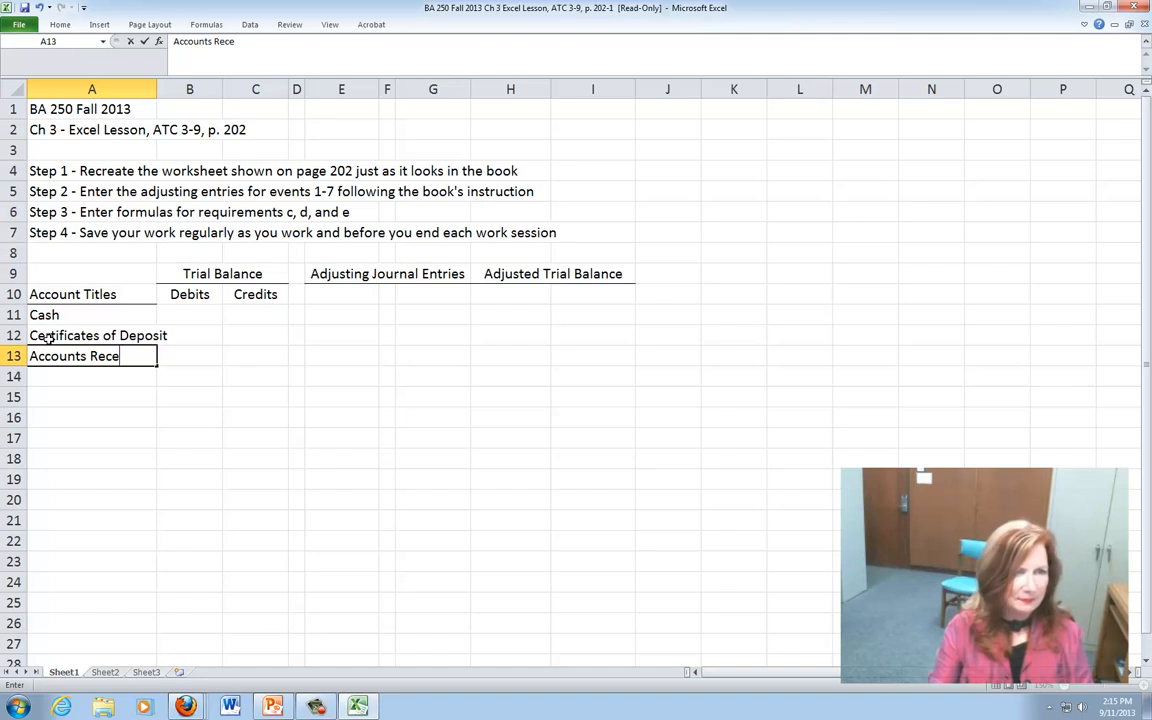
key("BackSpace")
type("i")
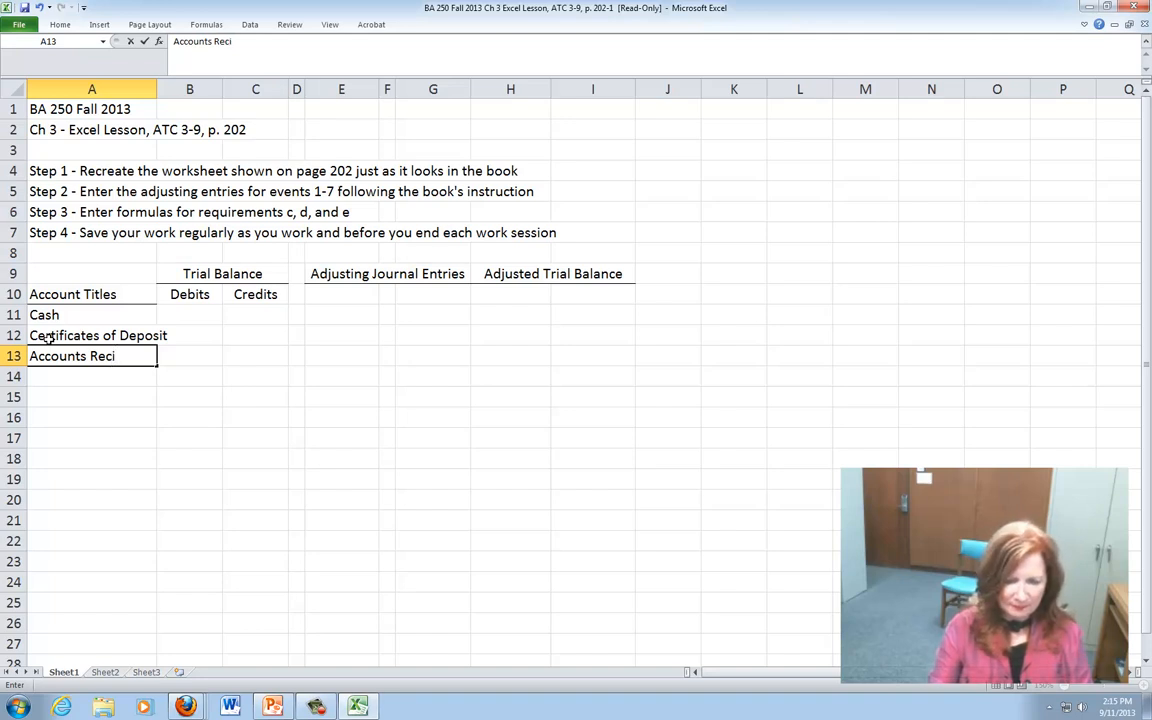
type("evab")
key("BackSpace")
key("BackSpace")
key("BackSpace")
key("BackSpace")
key("BackSpace")
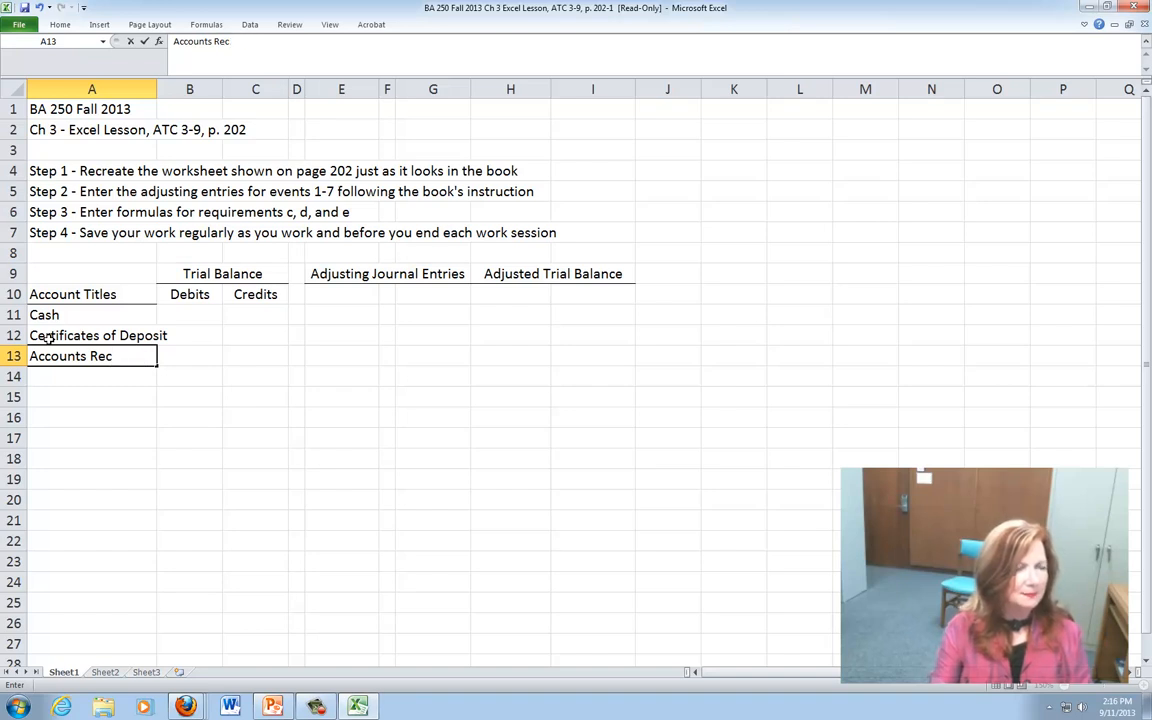
type("ei")
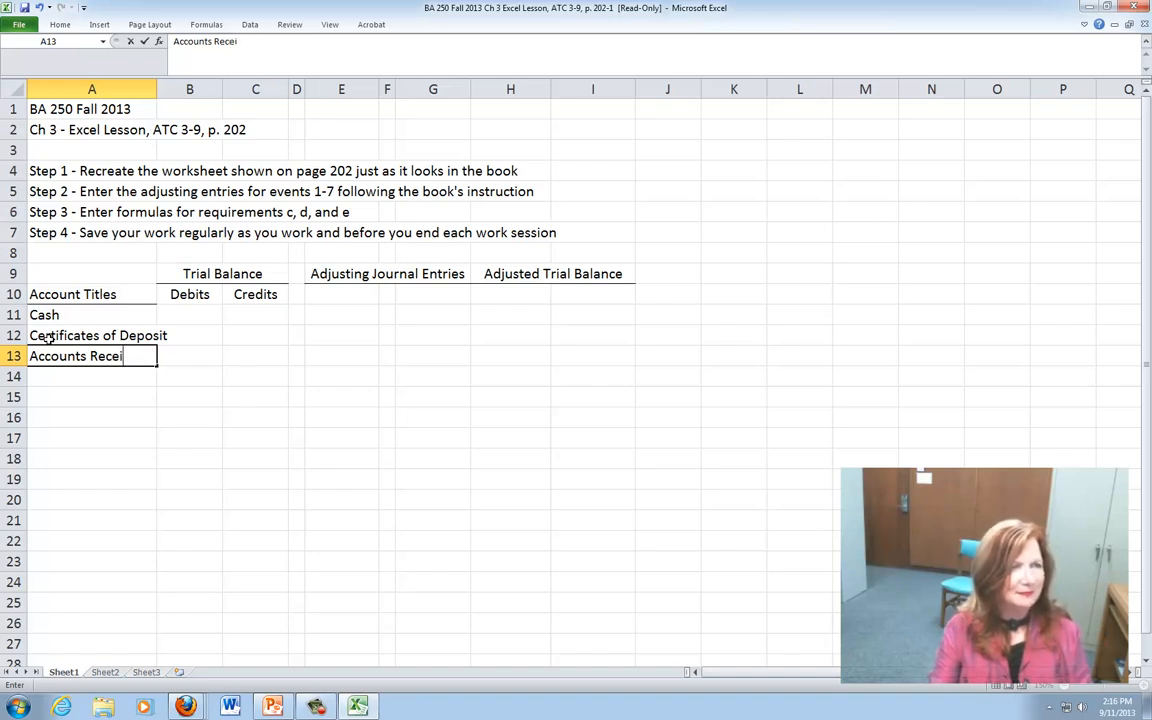
type("vable")
key("Return")
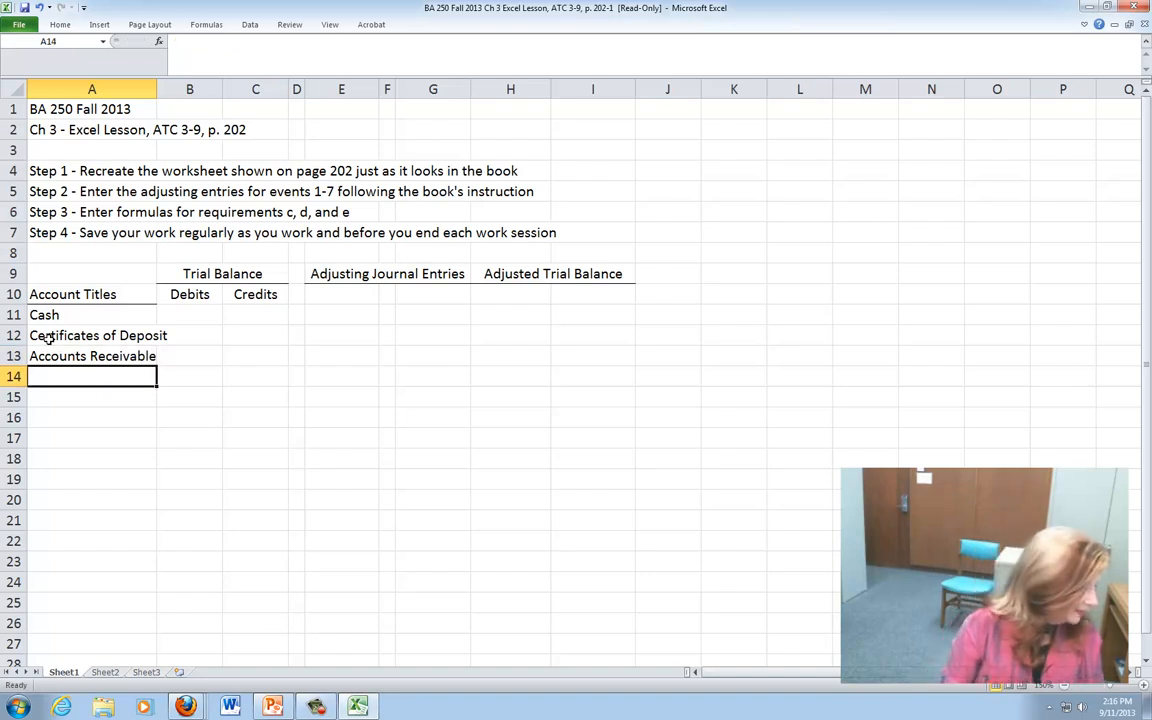
type("Supplies")
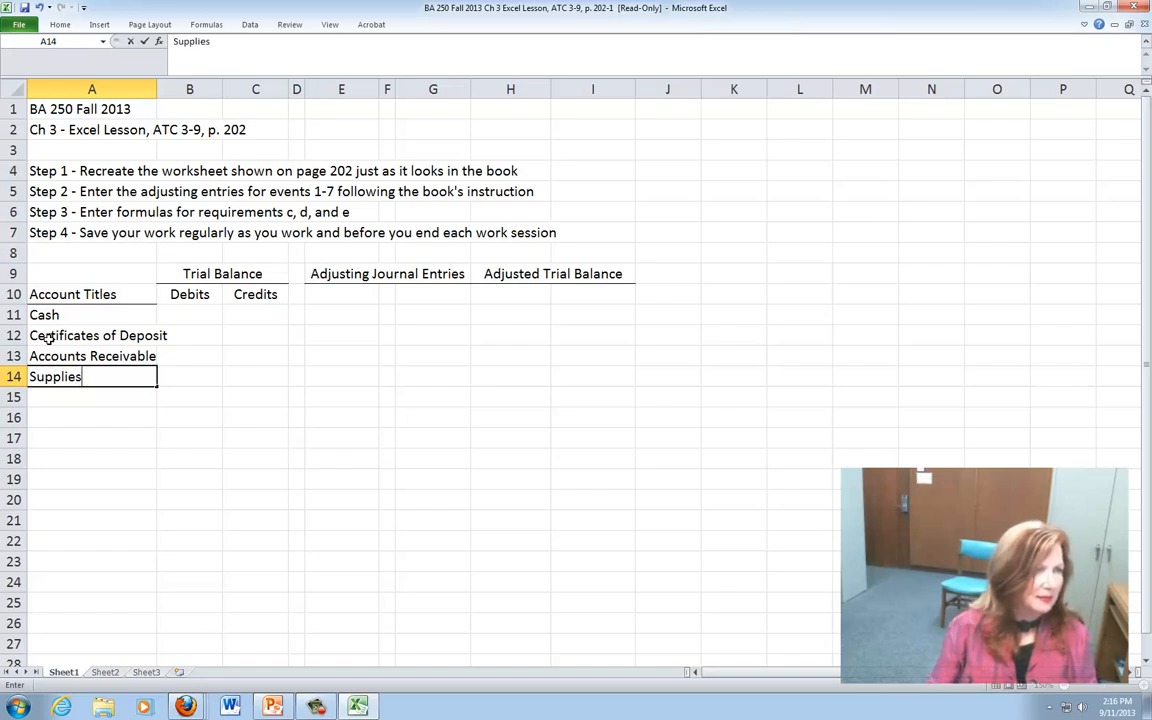
key("Return")
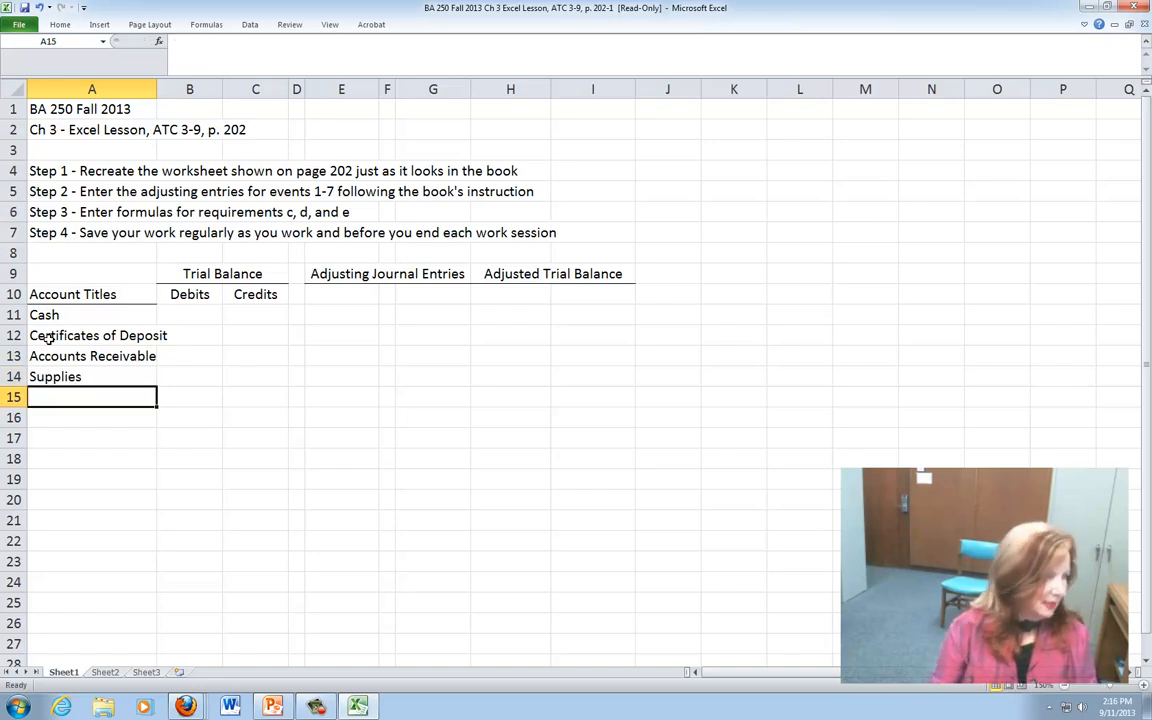
Enter the account title "Prepaid Rent" in A15
type("{re")
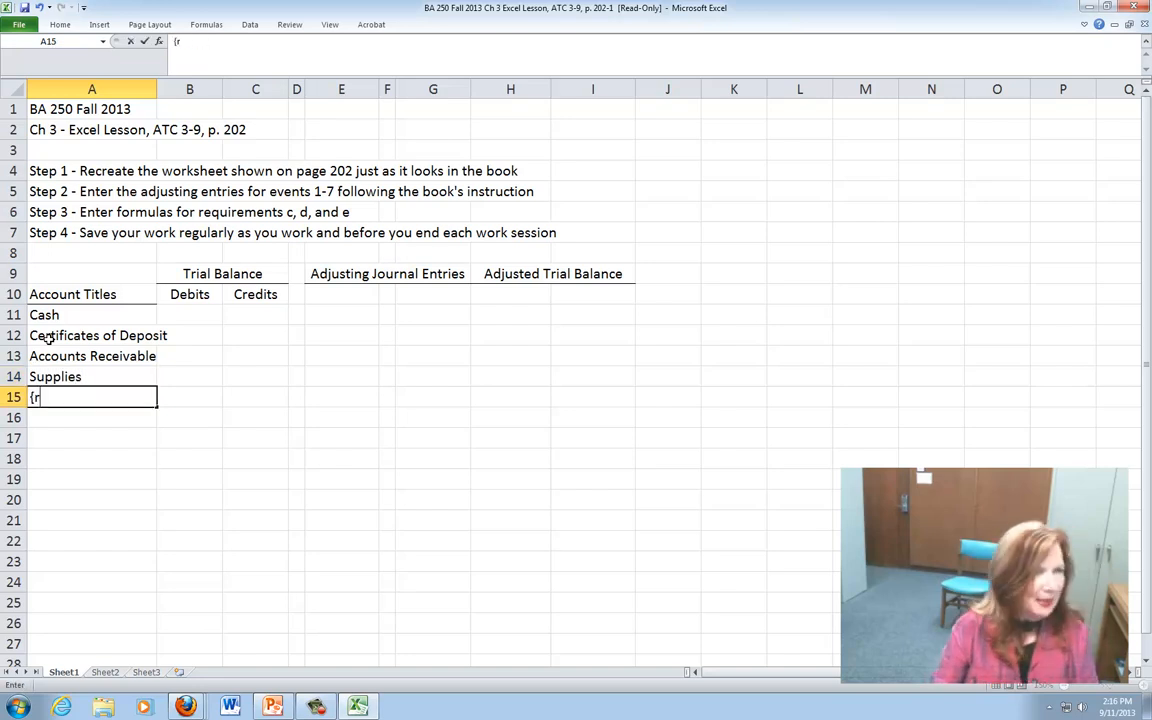
key("BackSpace")
key("BackSpace")
key("BackSpace")
type("Prepaid")
type("t")
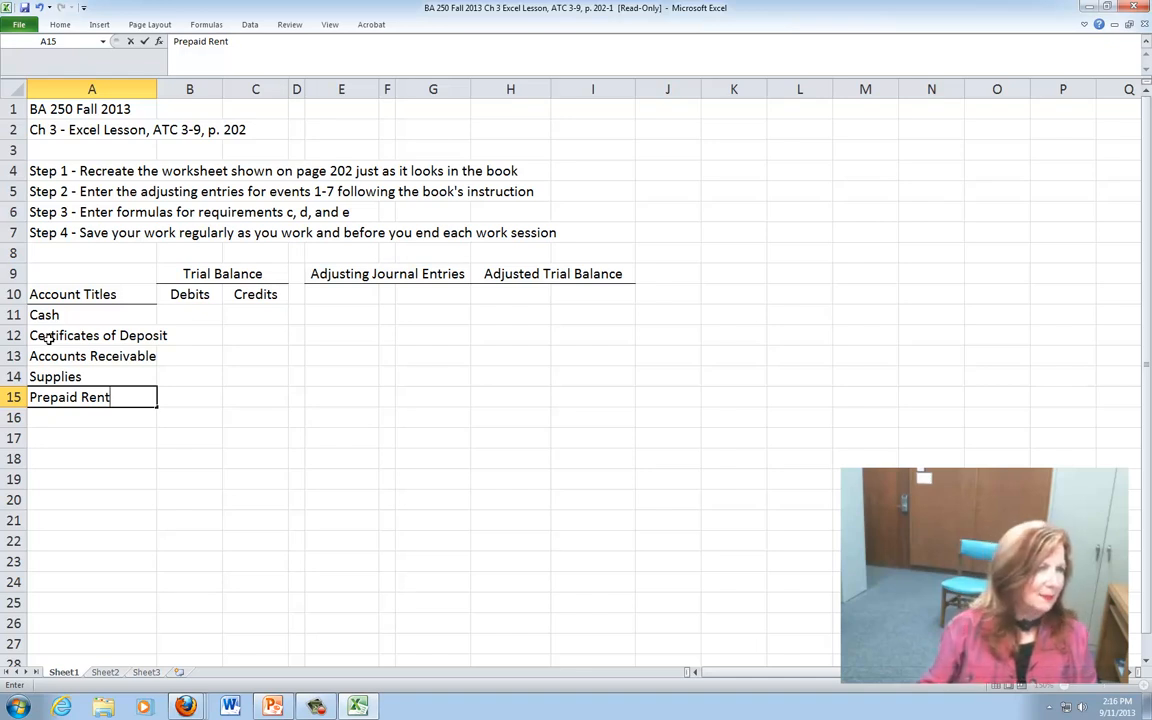
key("Return")
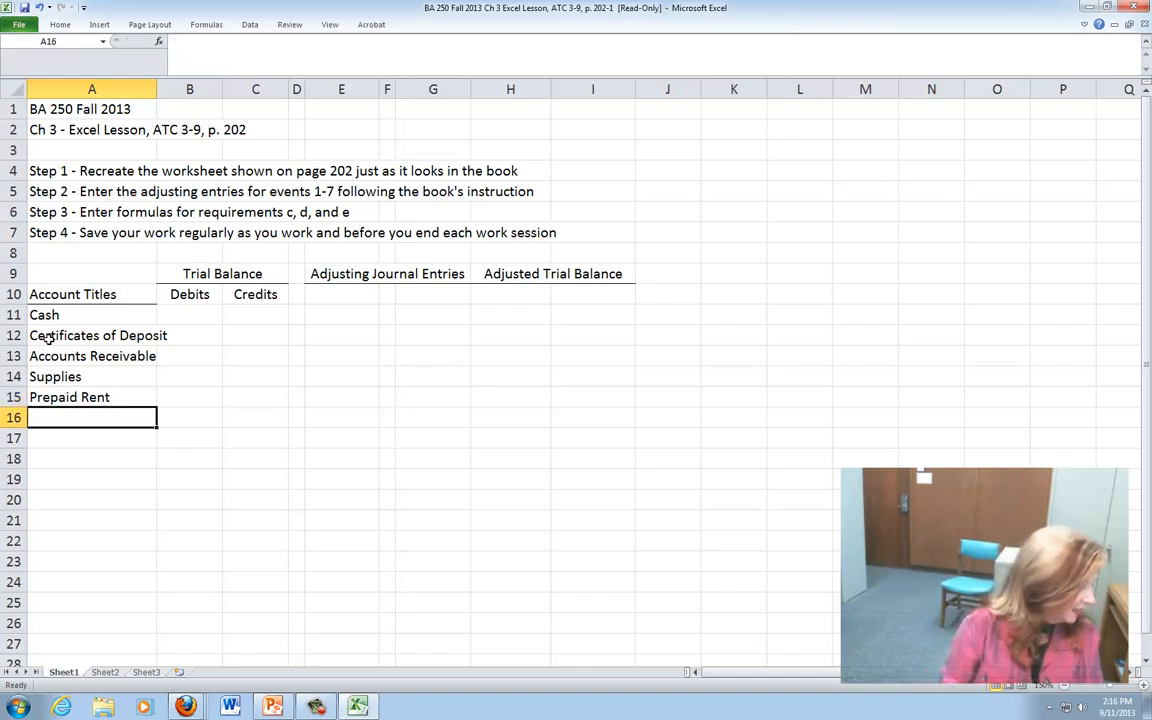
Enter the account titles "Office Equipment" in A16 and "Accounts Payable" in A17
type("Office")
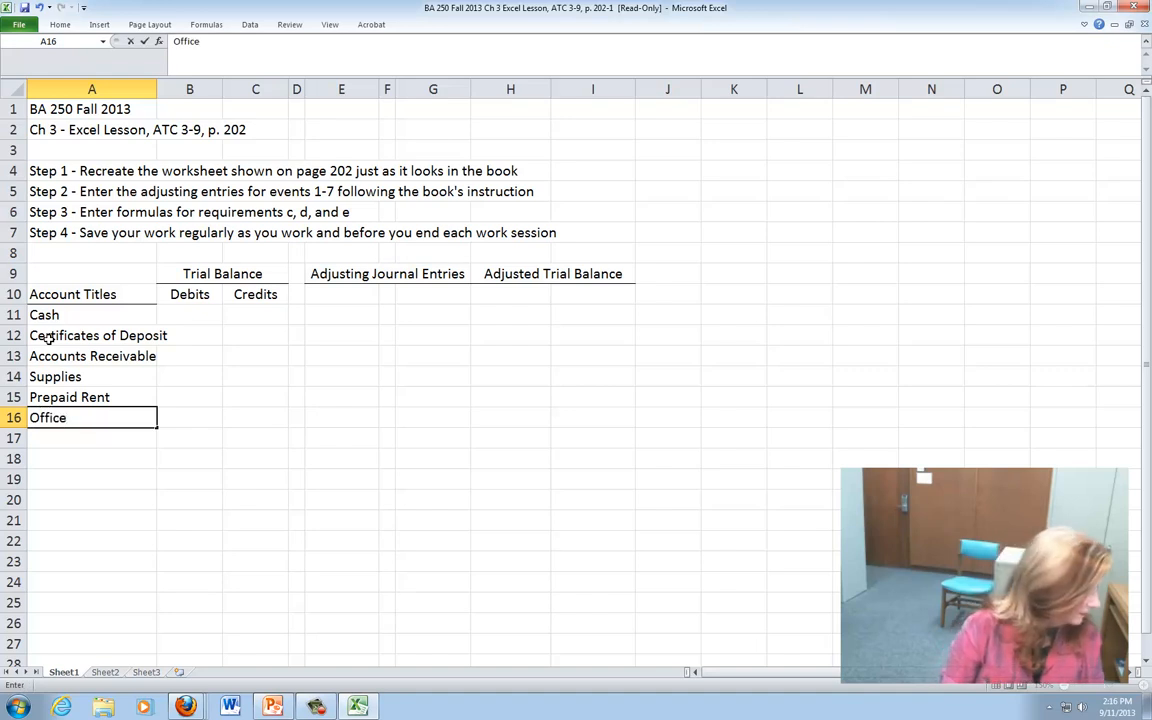
type(" Equ")
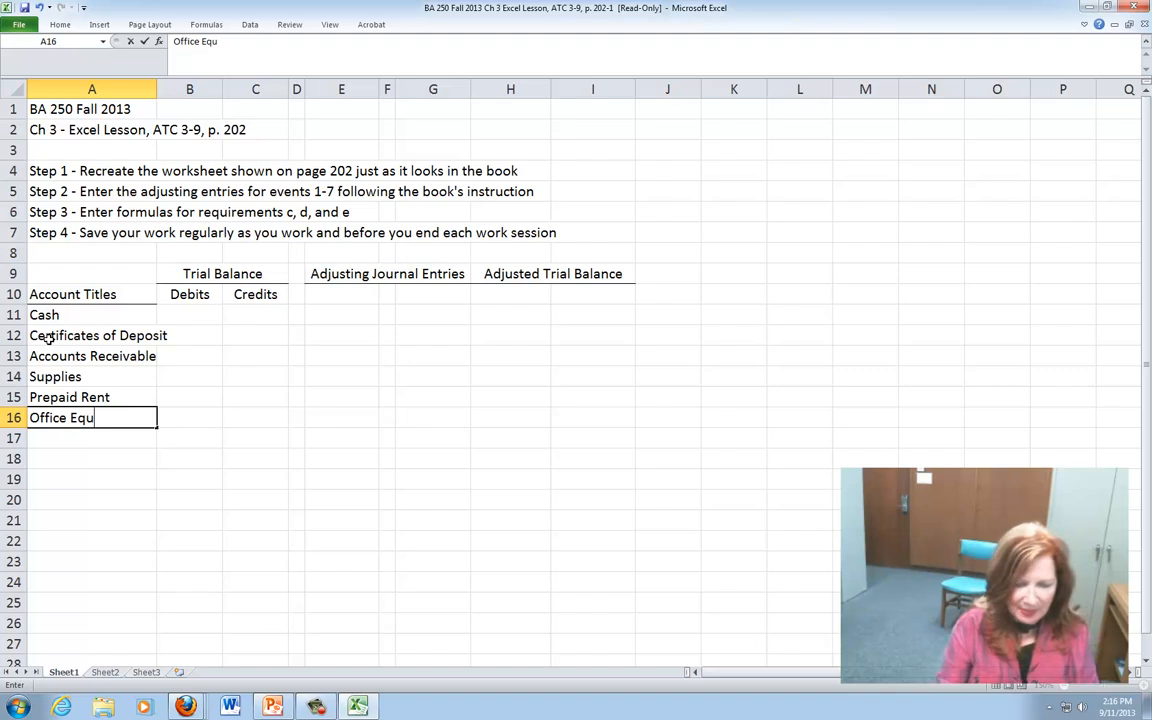
type("ipment")
key("Return")
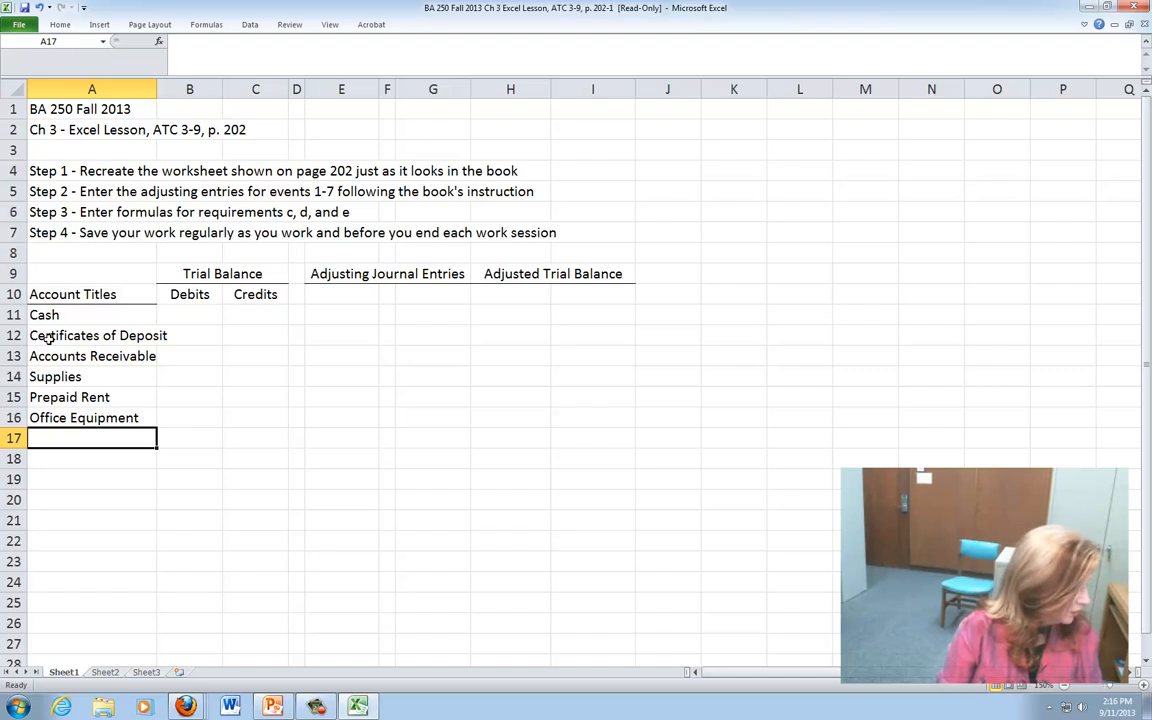
type("Accounts ")
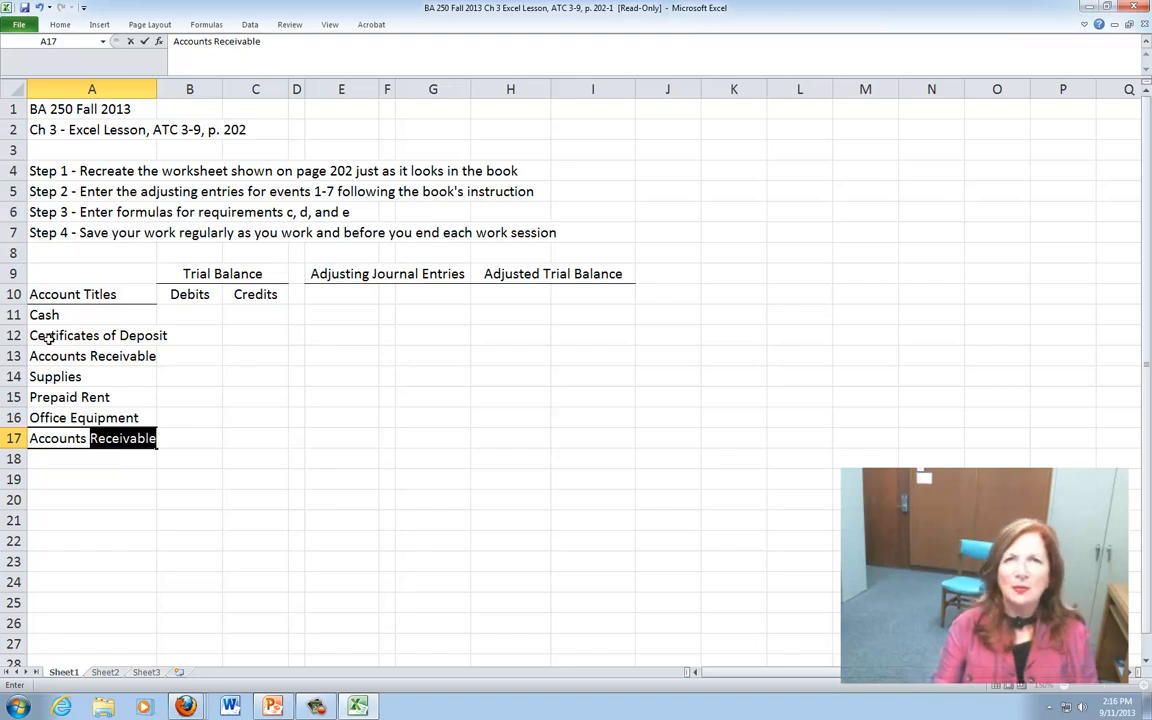
type("Payable")
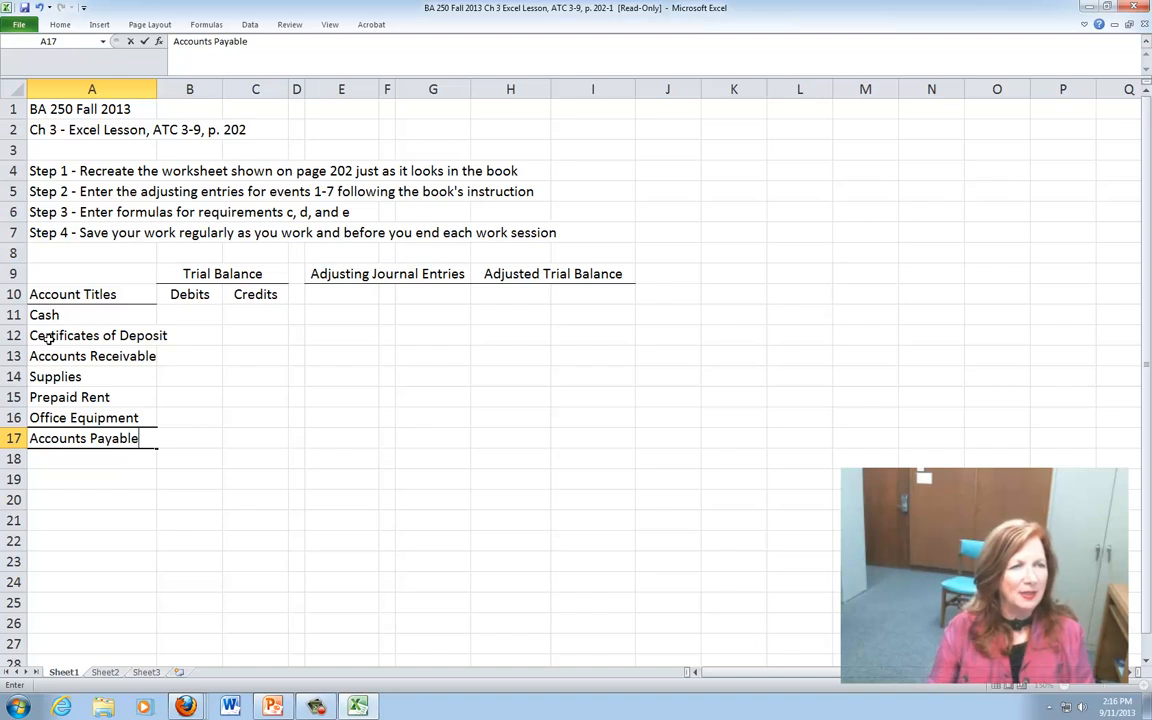
key("Return")
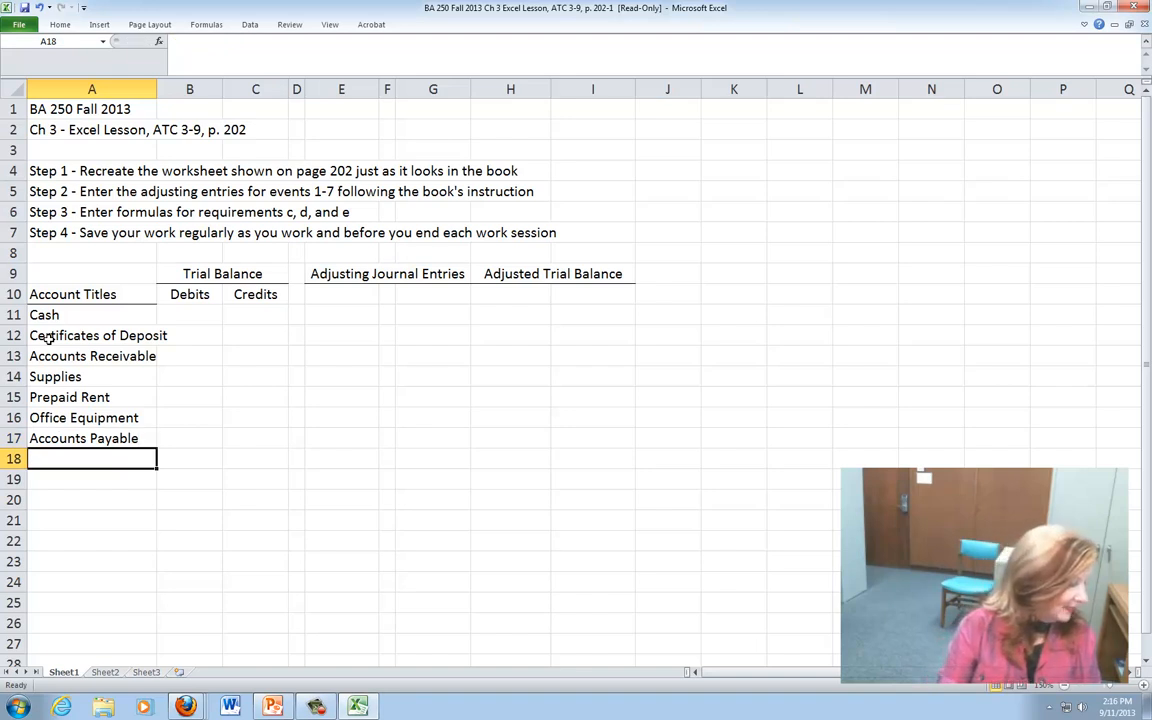
Enter the account title "Unearned Revenues" in A18
type("Unwa")
key("BackSpace")
key("BackSpace")
type("wEN")
key("BackSpace")
key("BackSpace")
key("BackSpace")
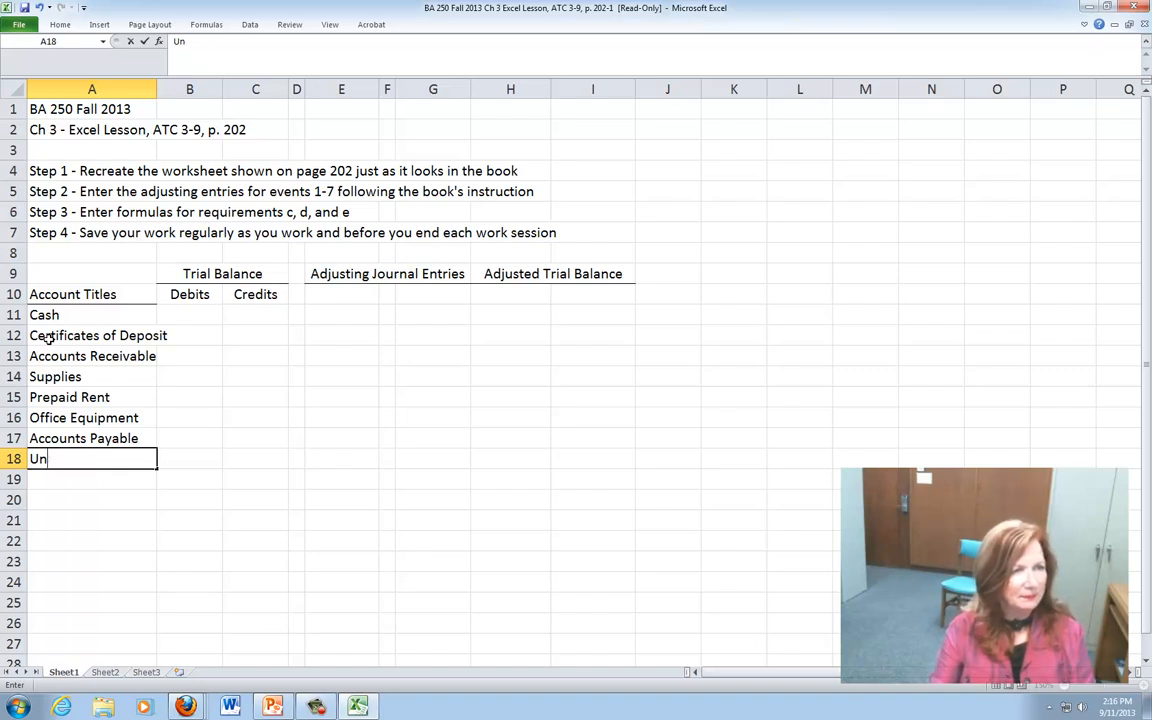
type("earne")
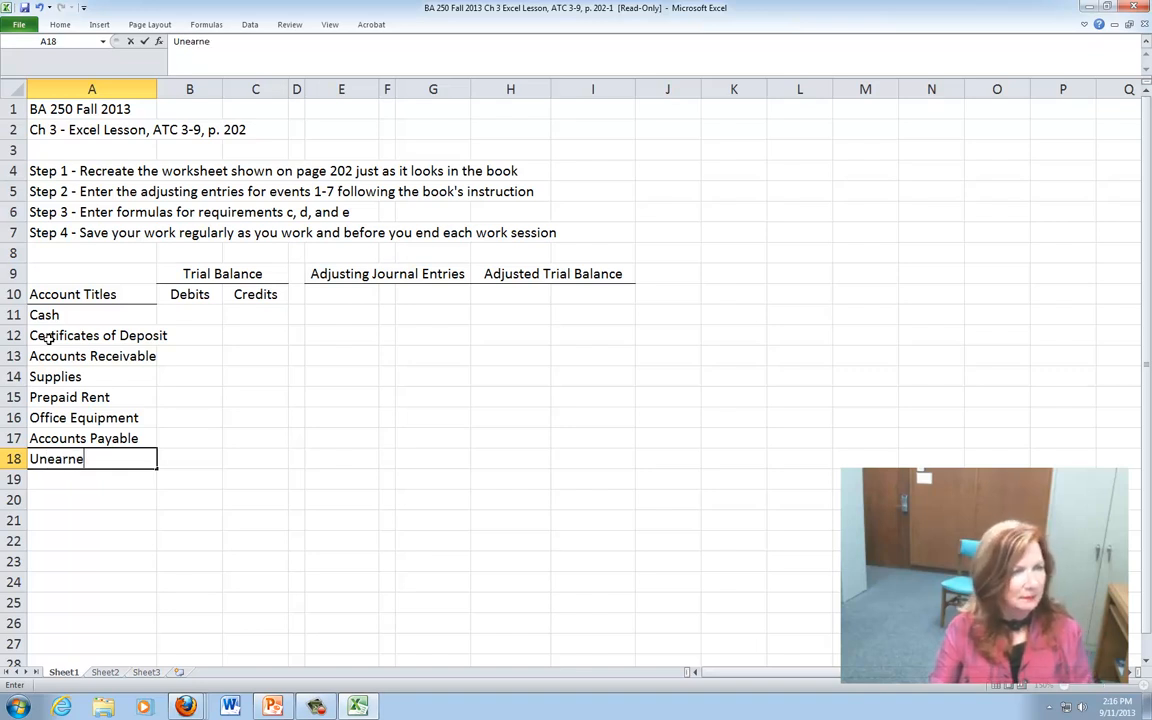
type("d Reven")
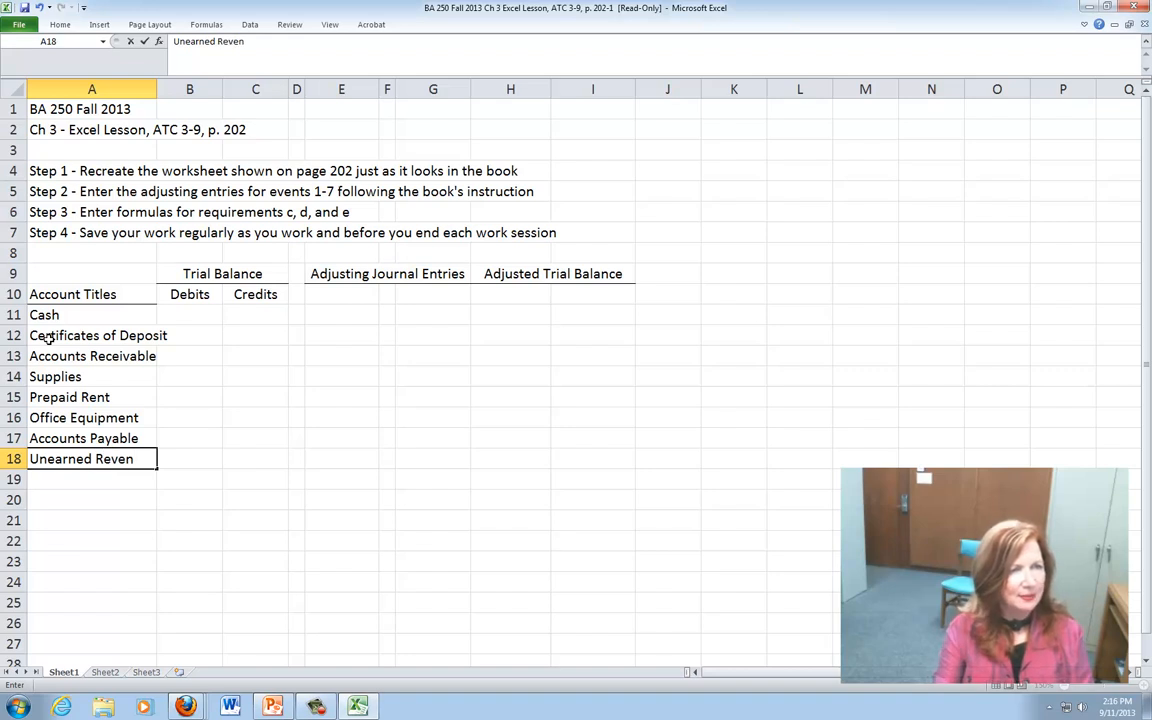
type("ues")
key("Return")
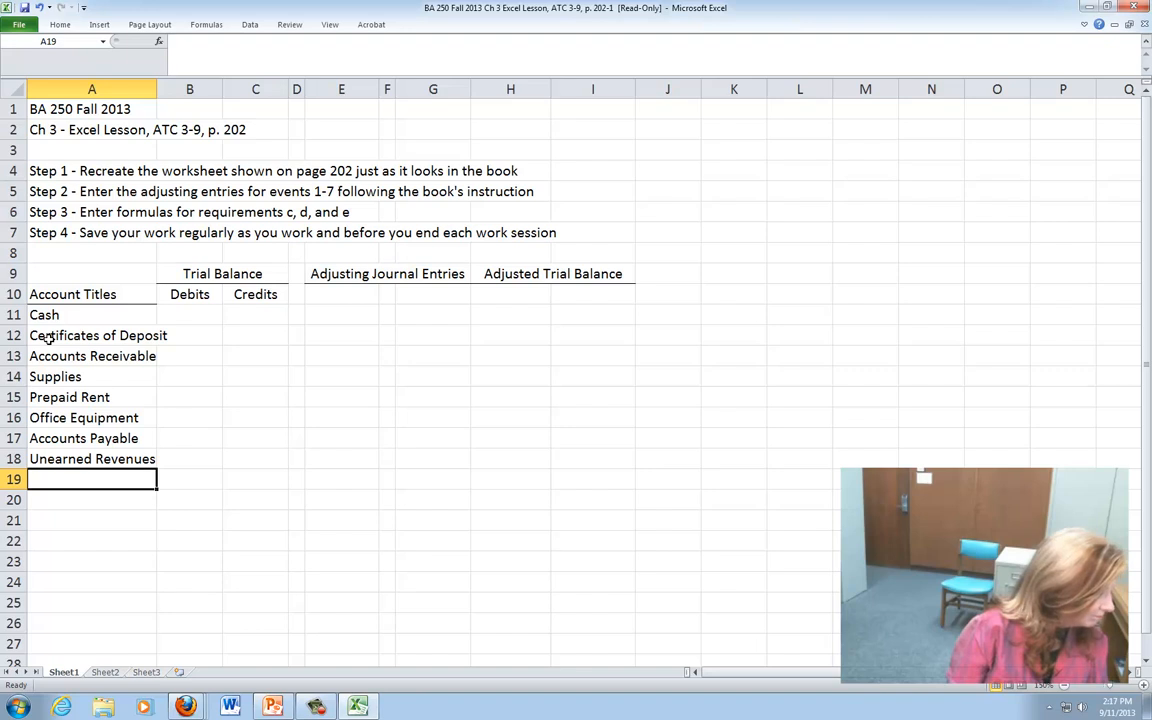
Enter the account titles "Common Stock" in A19 and "Retained Earnings" in A20
type("Commo")
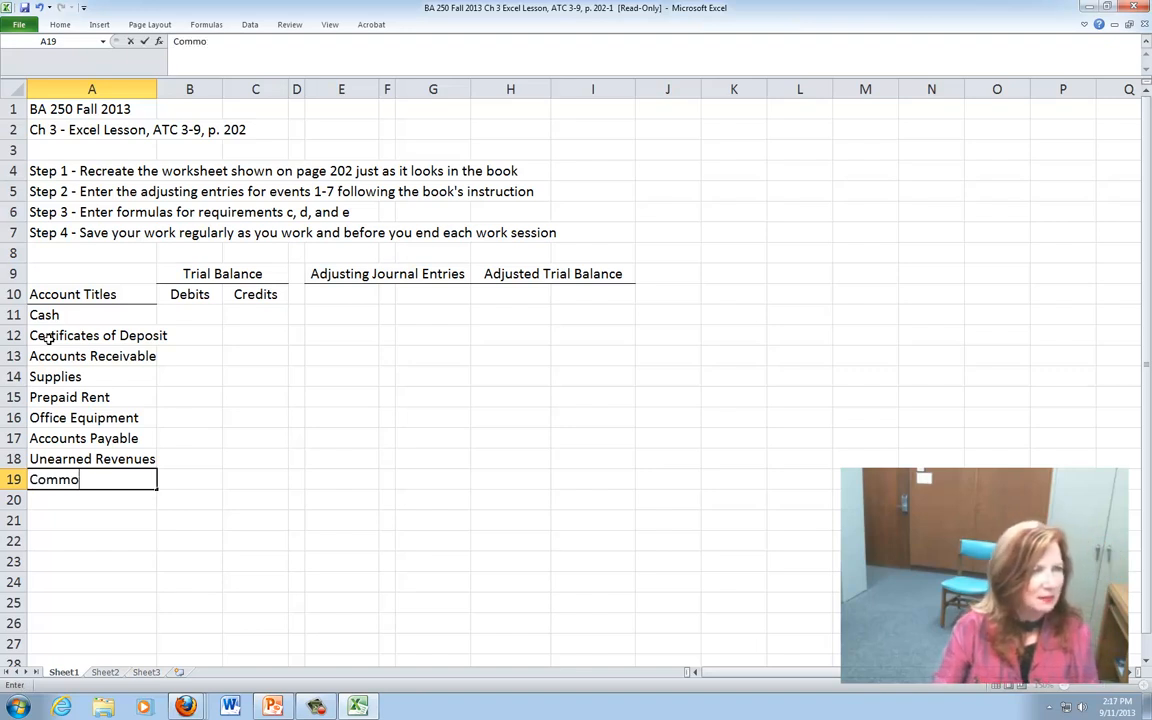
type("n Stock")
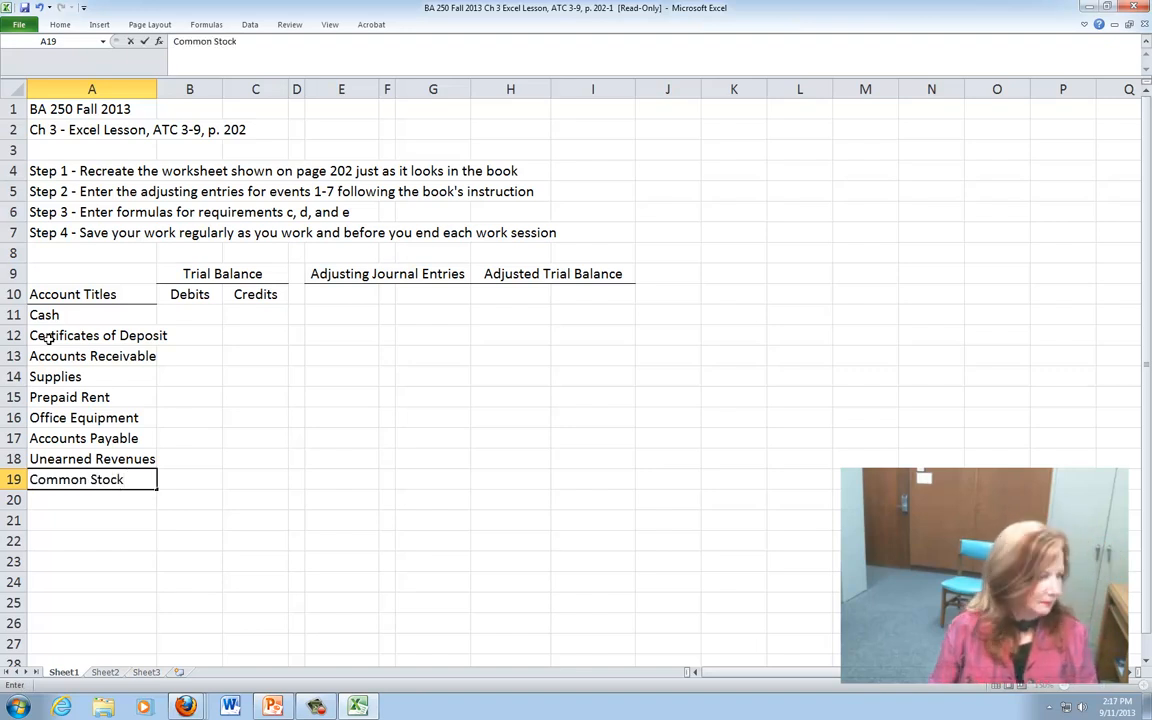
key("Return")
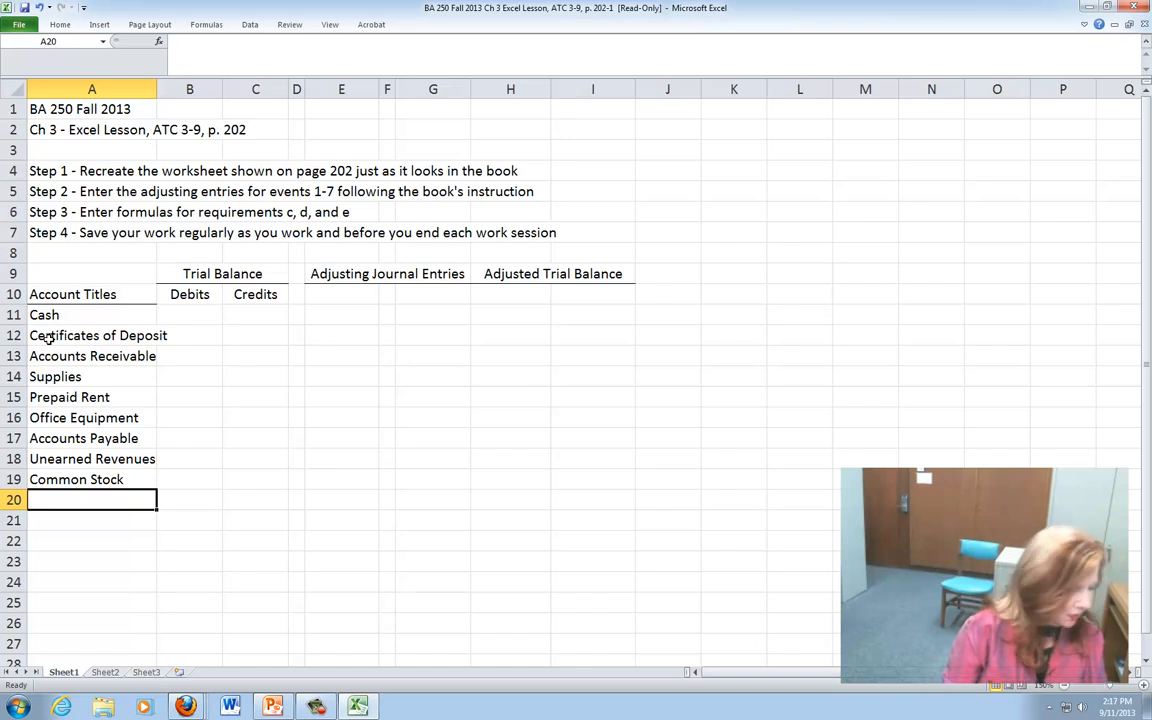
type("Retained Earnings")
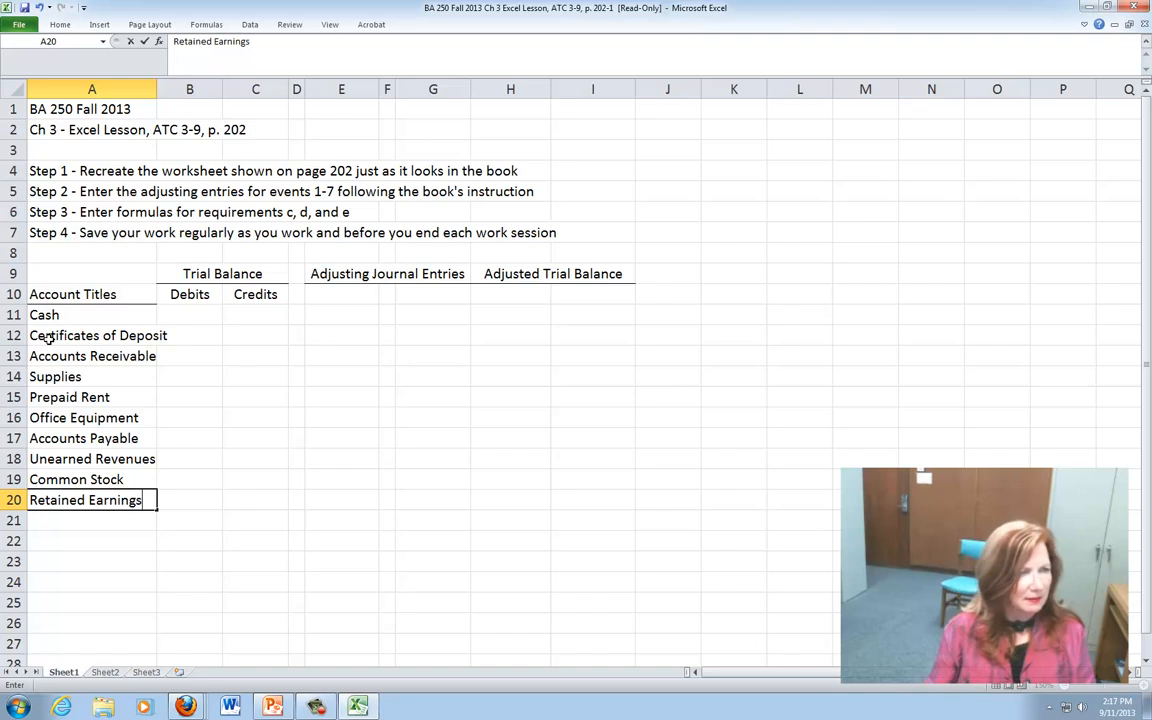
key("Return")
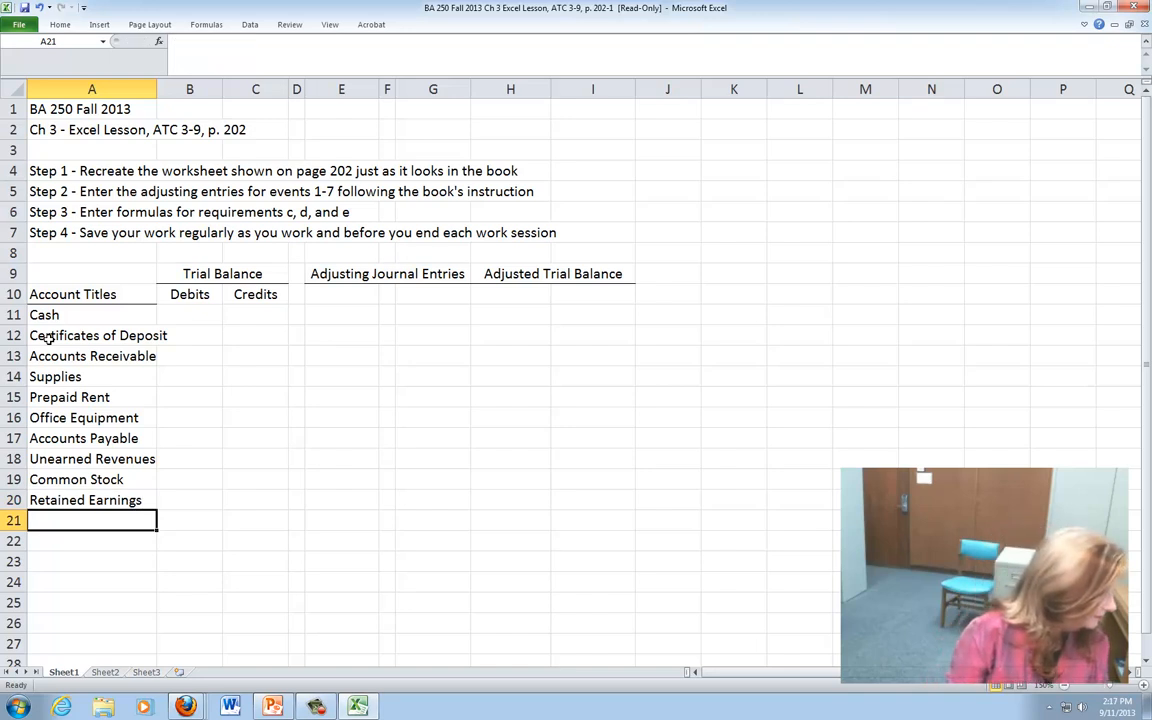
Enter the account title "Service Revenues" in A21, correcting the misspelled first word
type("Servoc")
key("Left")
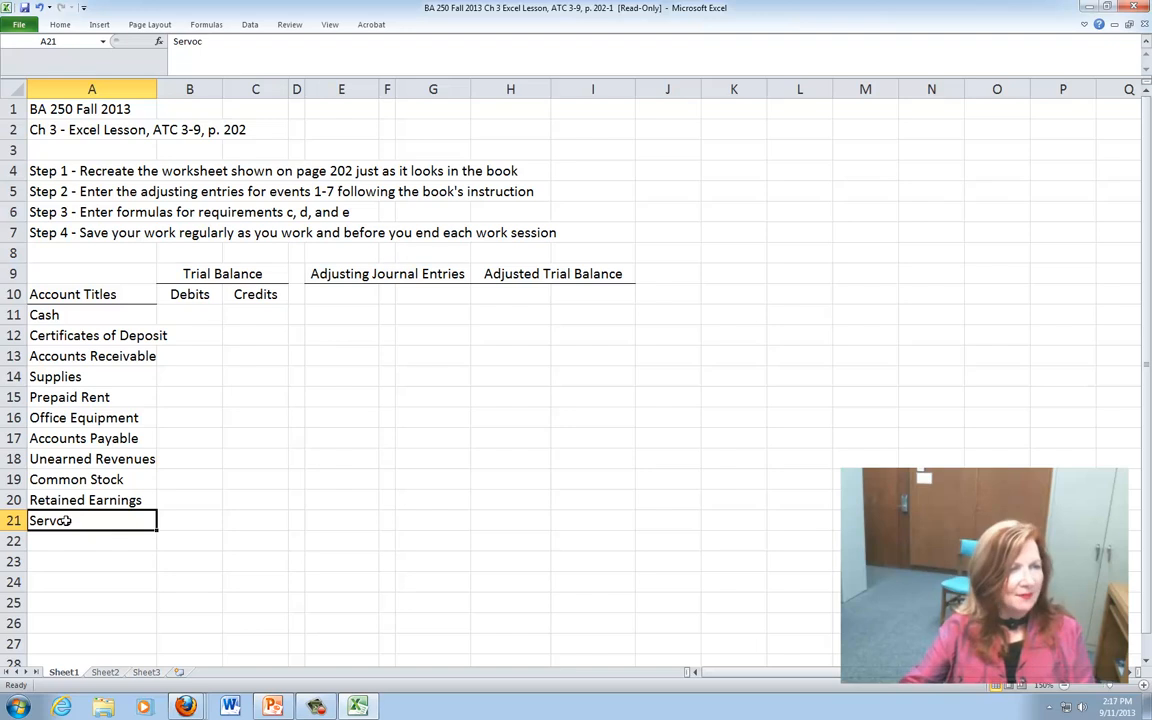
left_click(211, 42)
left_click(211, 42)
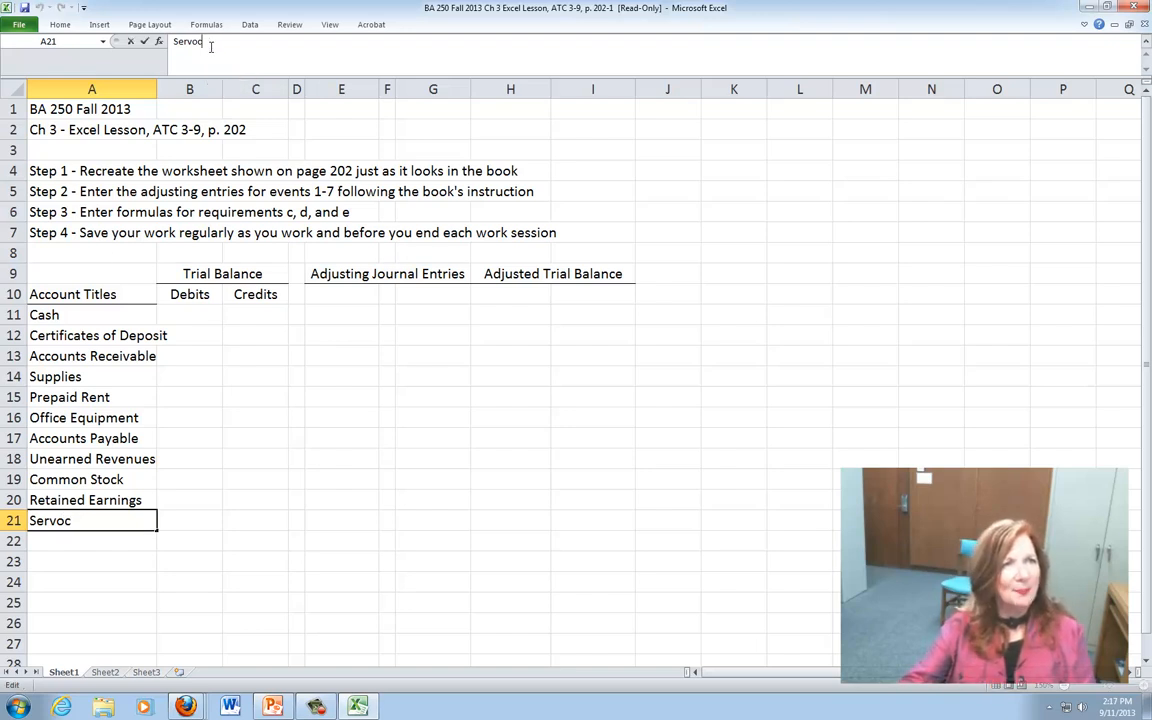
key("BackSpace")
key("BackSpace")
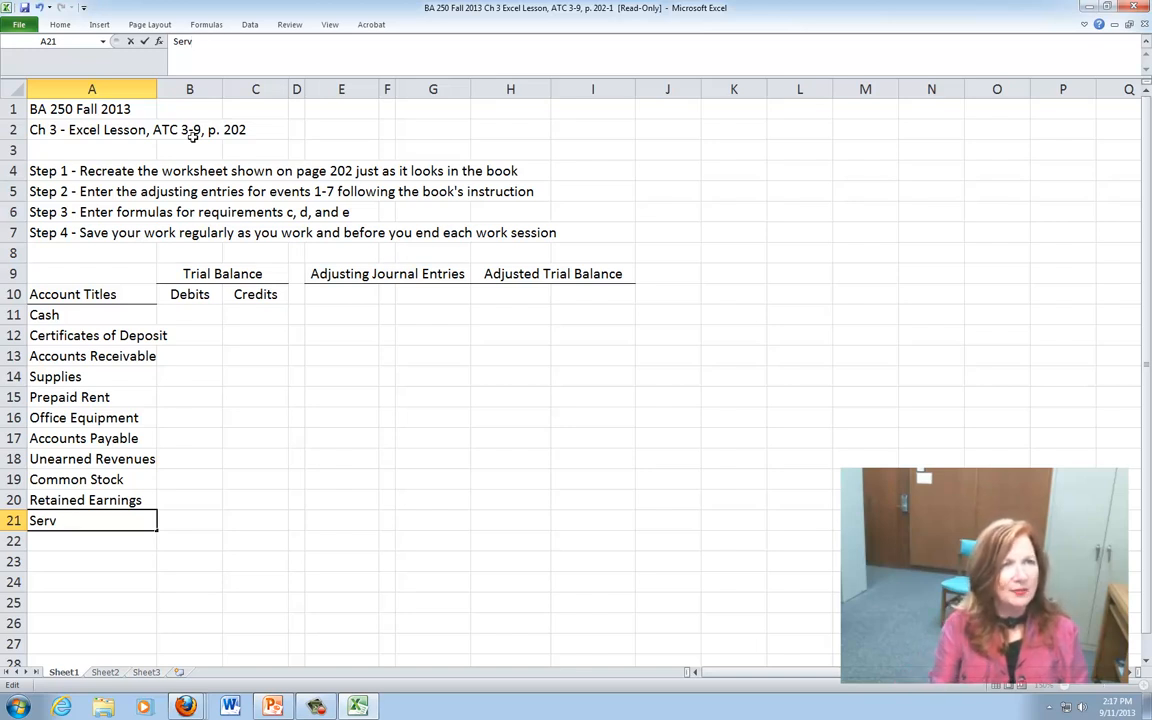
type("ice")
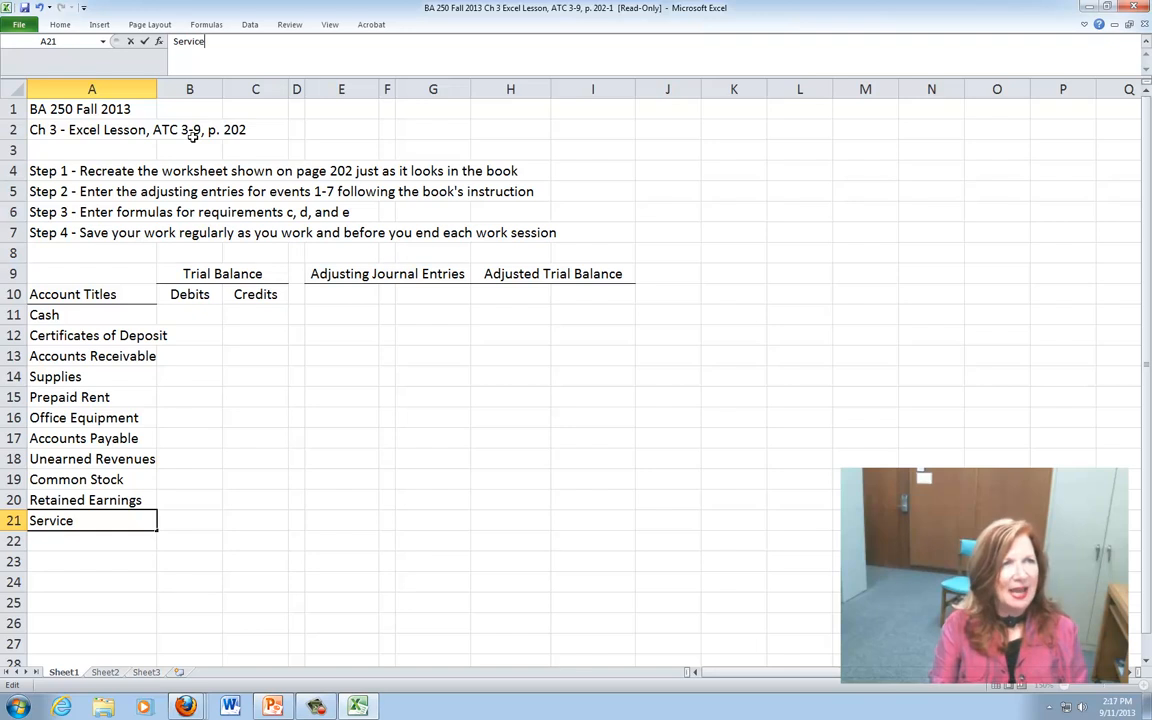
type(" Revenues")
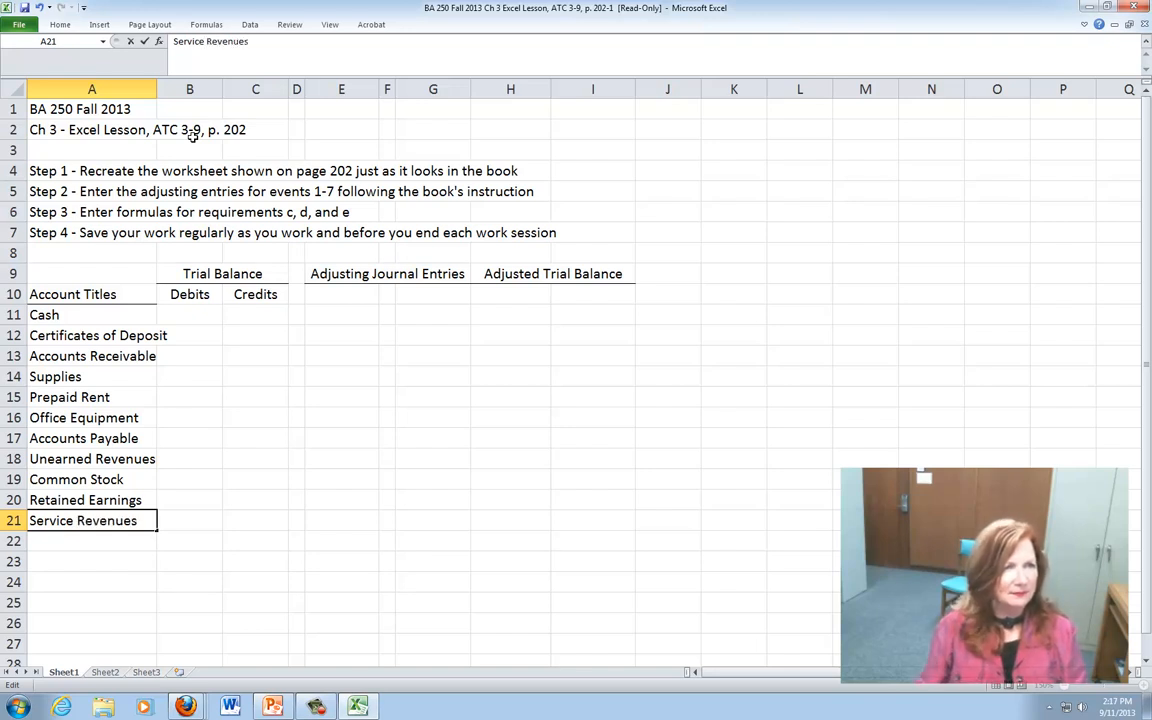
key("Return")
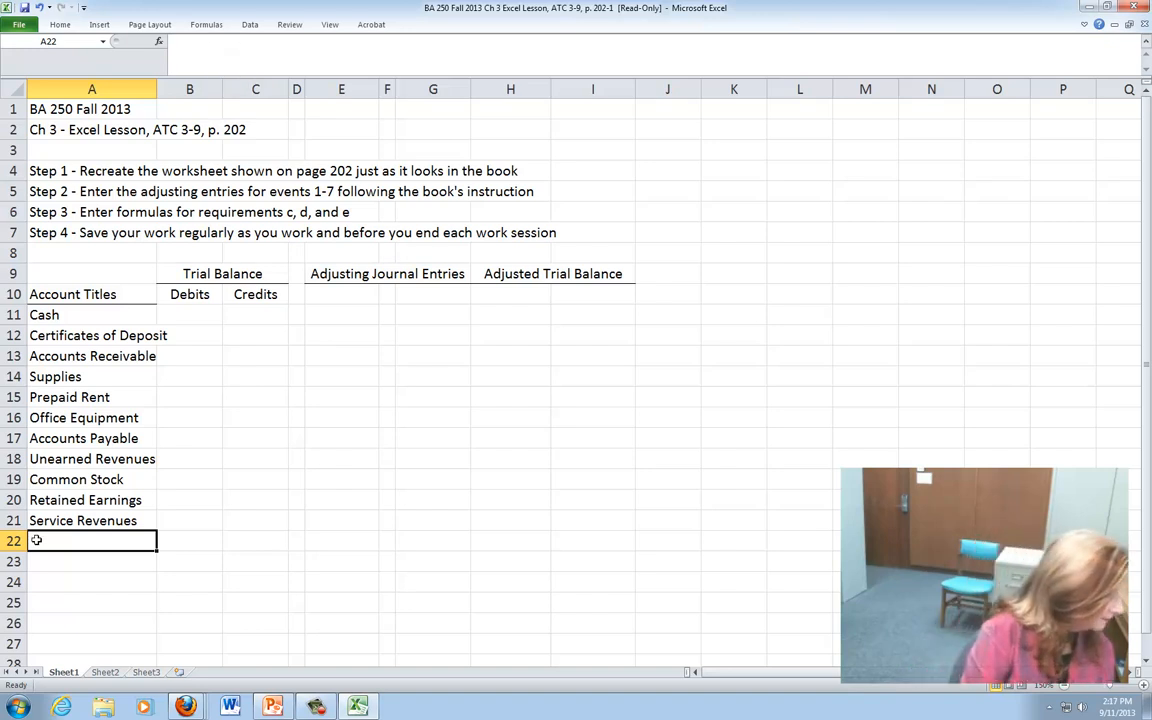
Enter the account titles "Salaries Expense" in A22 and "Operating Expenses" in A23
type("Salaries Expense")
key("Return")
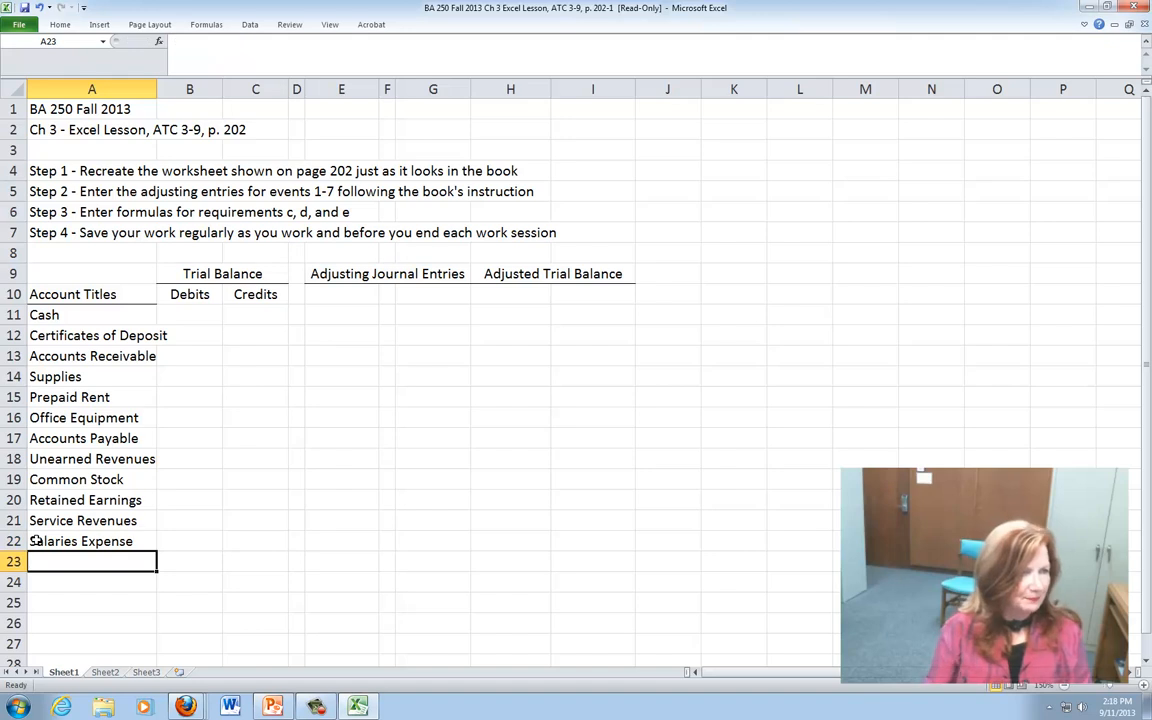
type("Operating Expense")
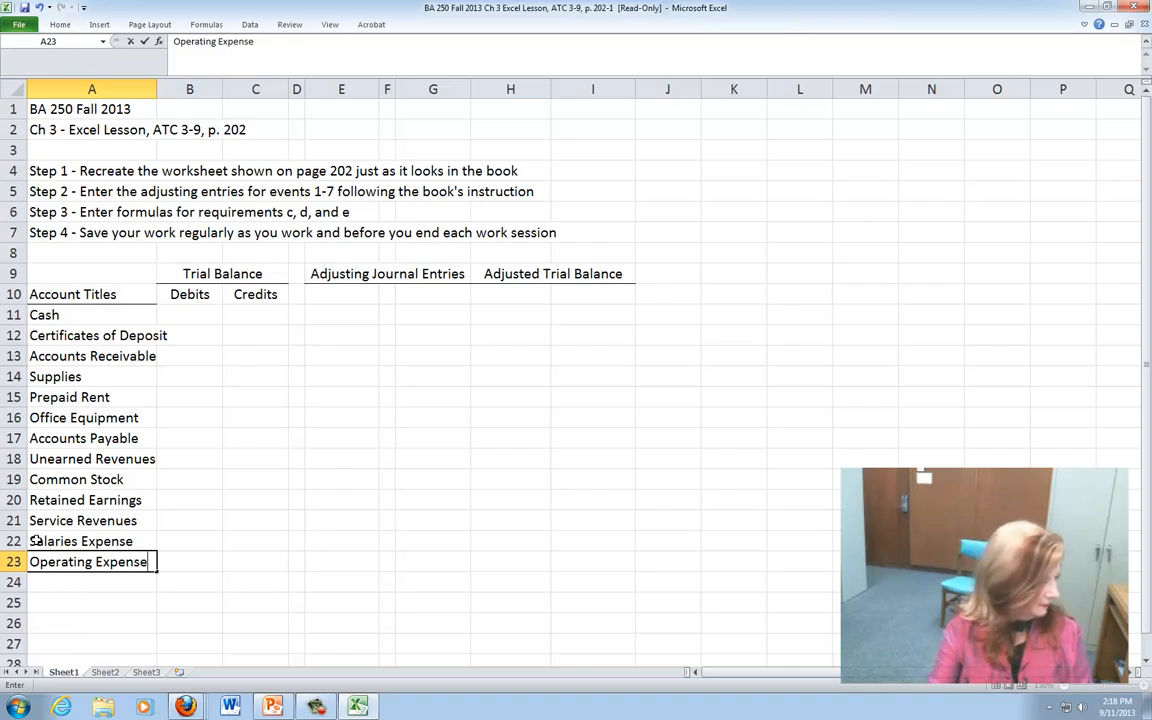
type("s")
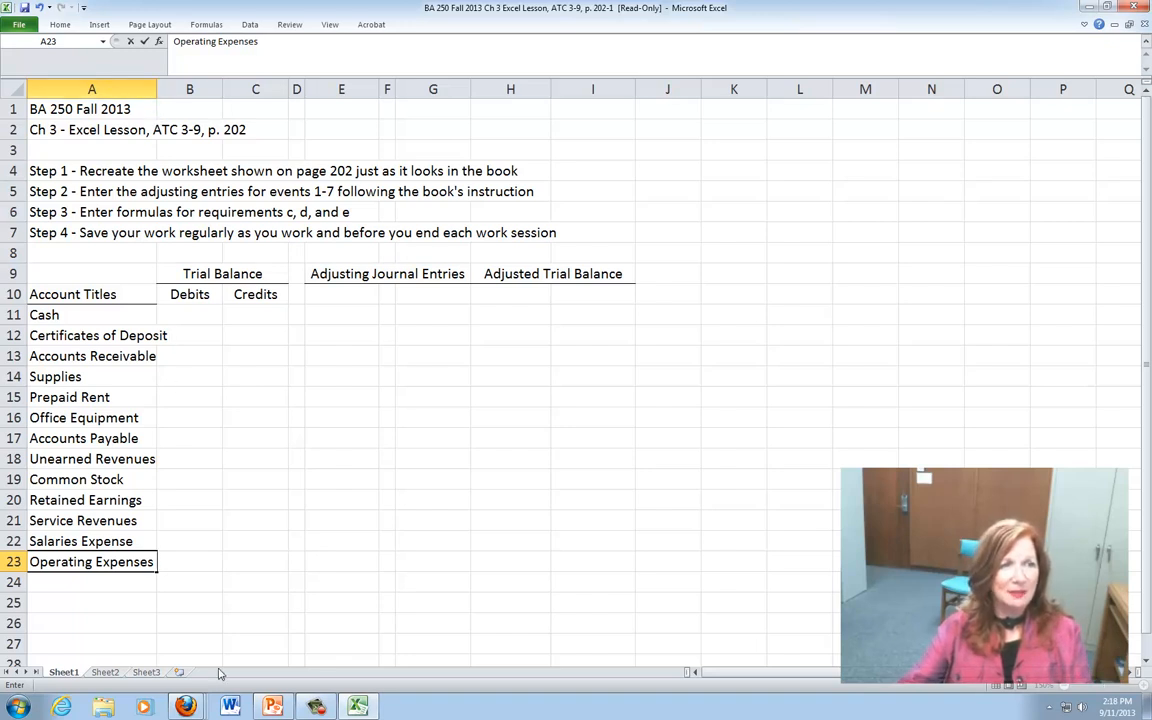
left_click(200, 620)
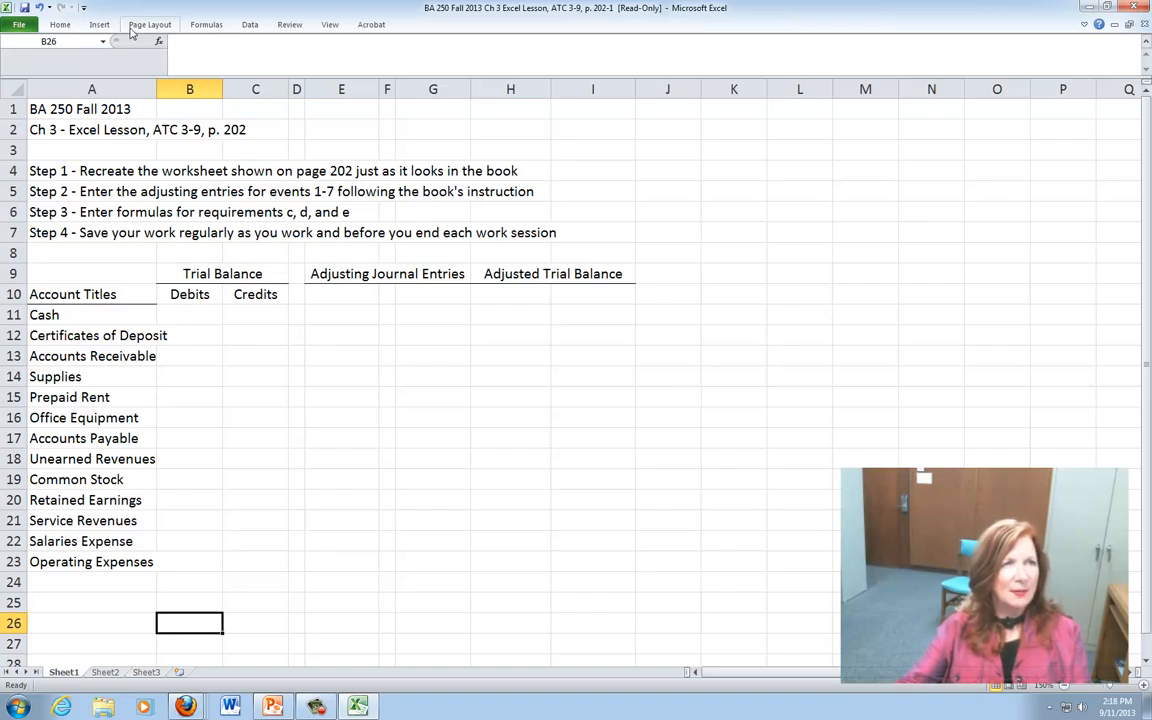
Widen column A to fit "Certificates of Deposit" and enter the label "Totals" in A25
left_click_drag(156, 89, 177, 90)
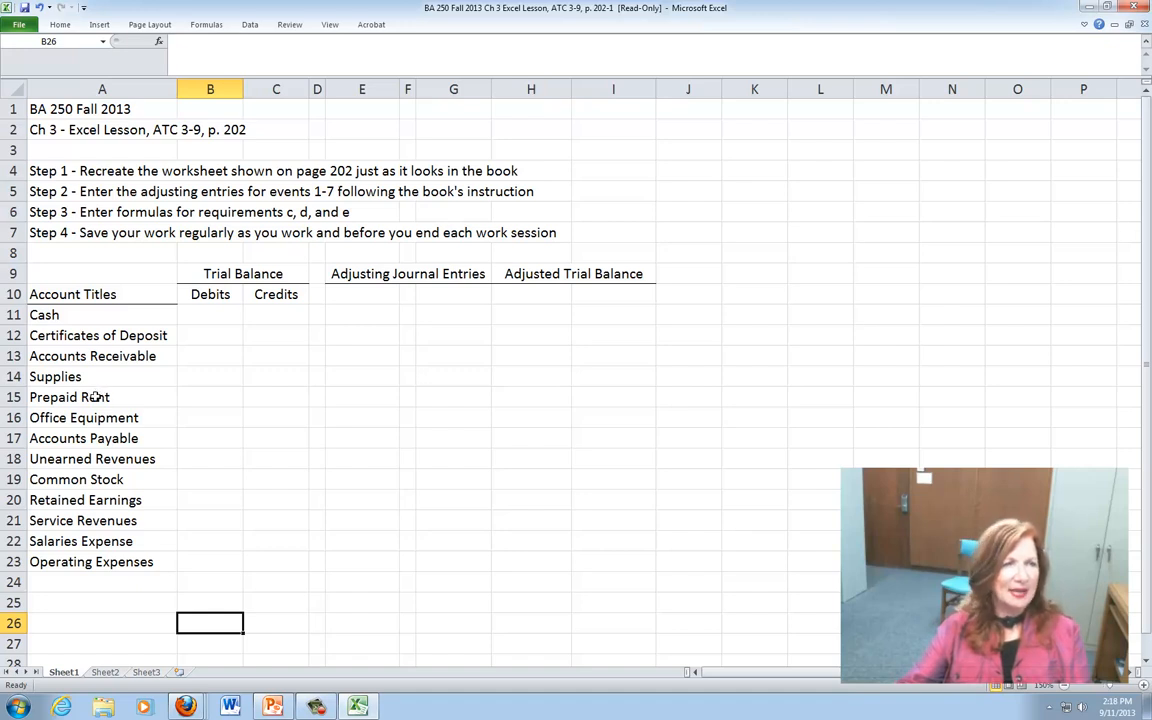
left_click(44, 607)
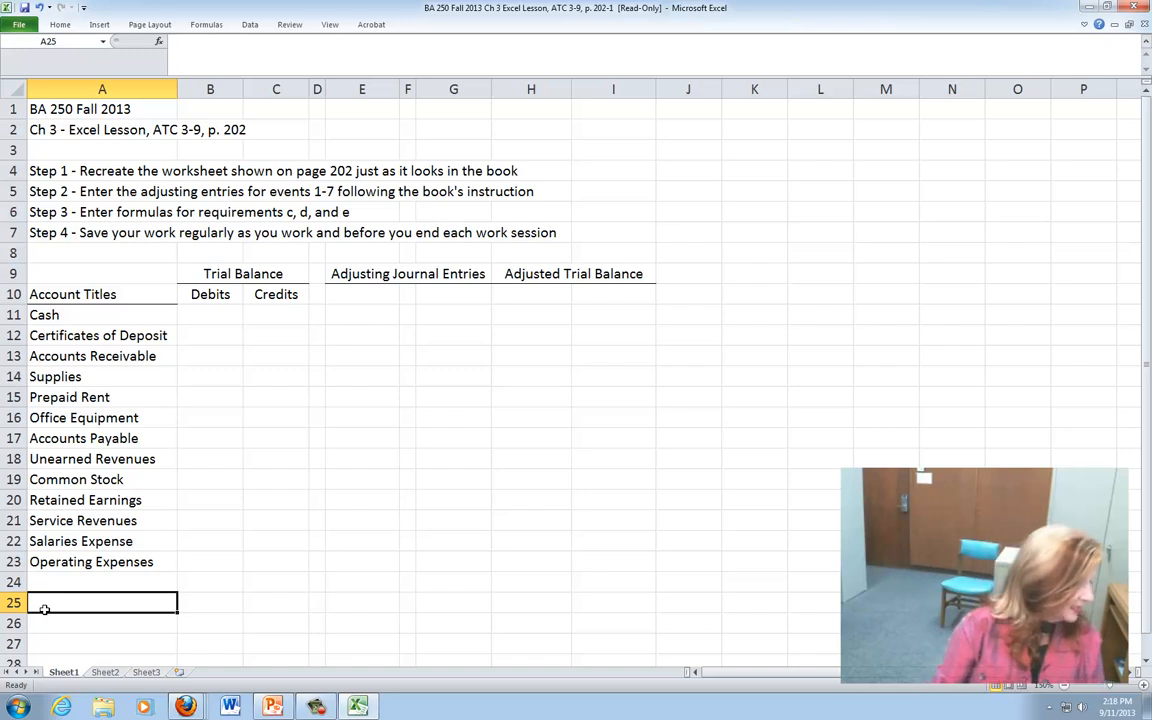
type("Totlas")
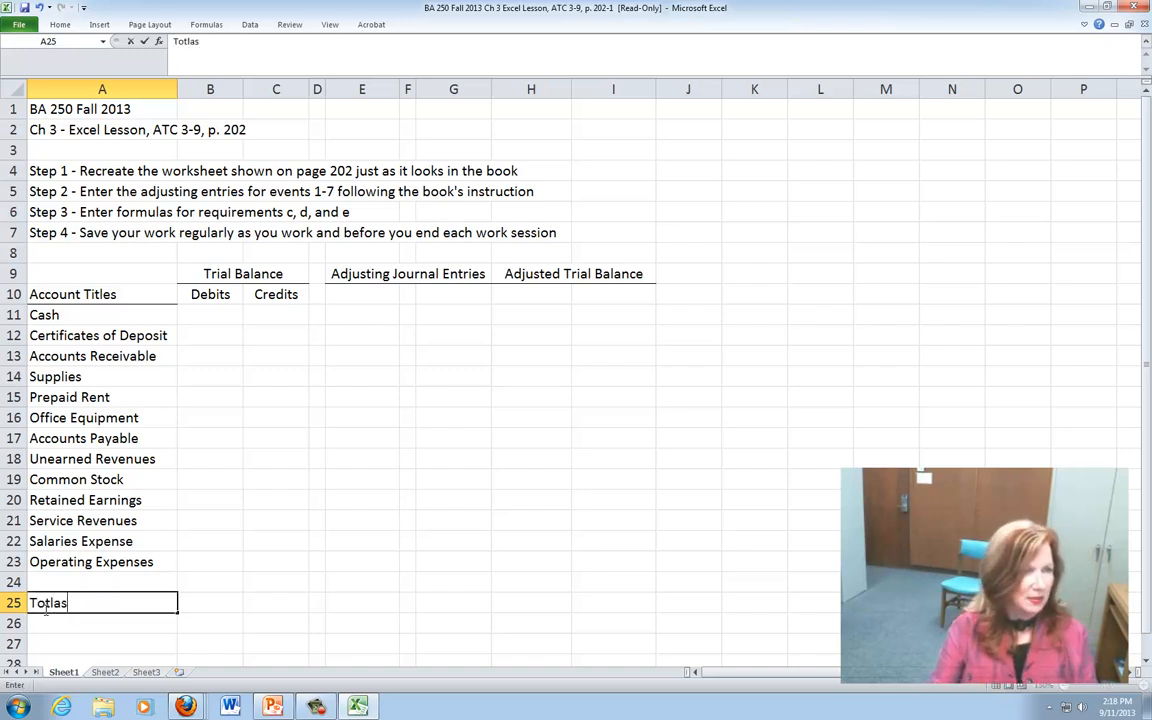
key("BackSpace")
key("BackSpace")
key("BackSpace")
type("als")
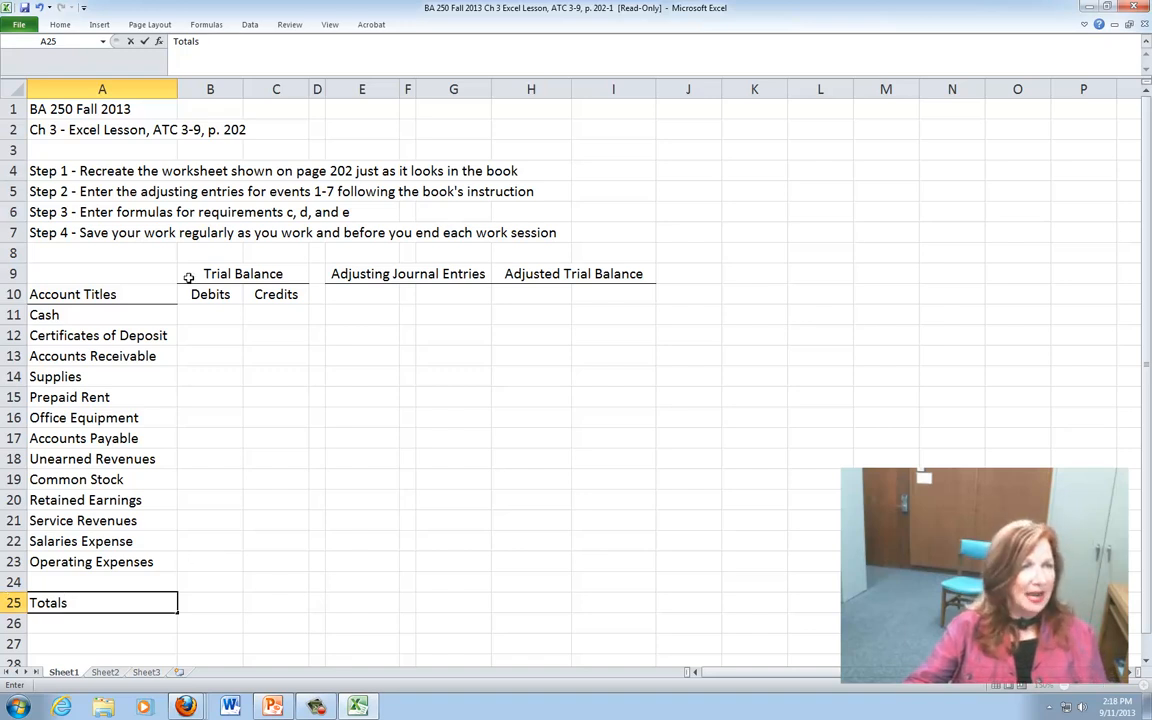
Enter the trial balance debits 1500 for Cash, 10000 for Certificates of Deposit and 12000 for Accounts Receivable in B11:B13
left_click(205, 316)
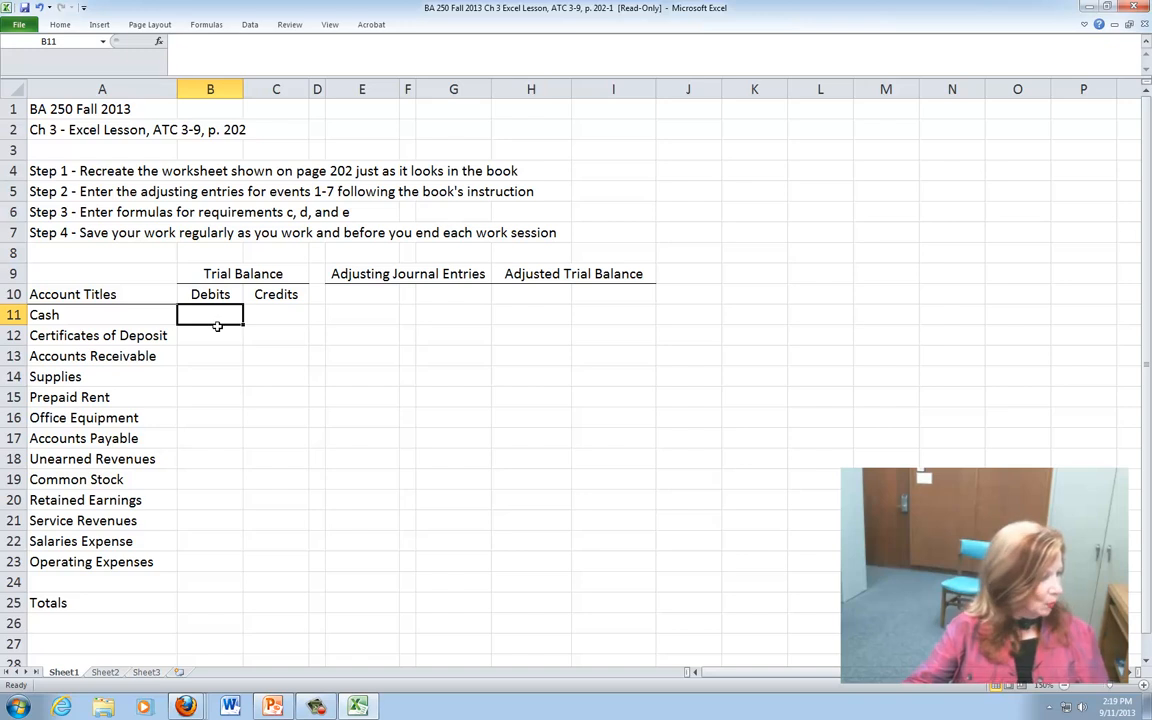
type("15")
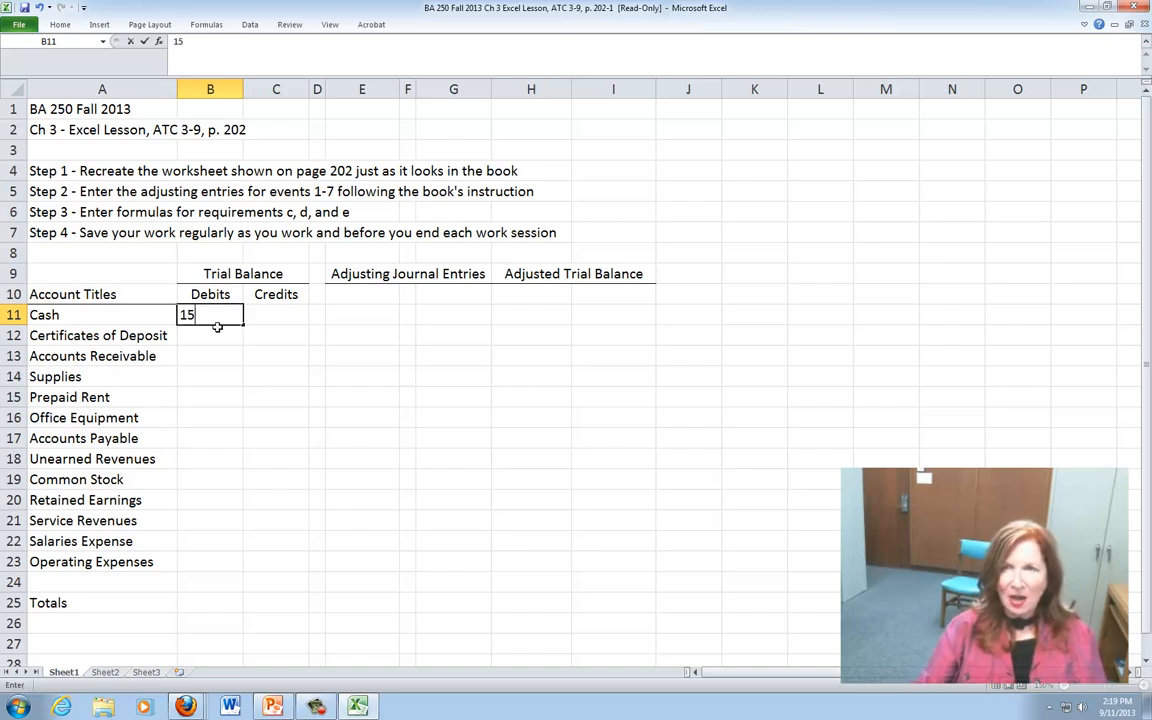
type("00")
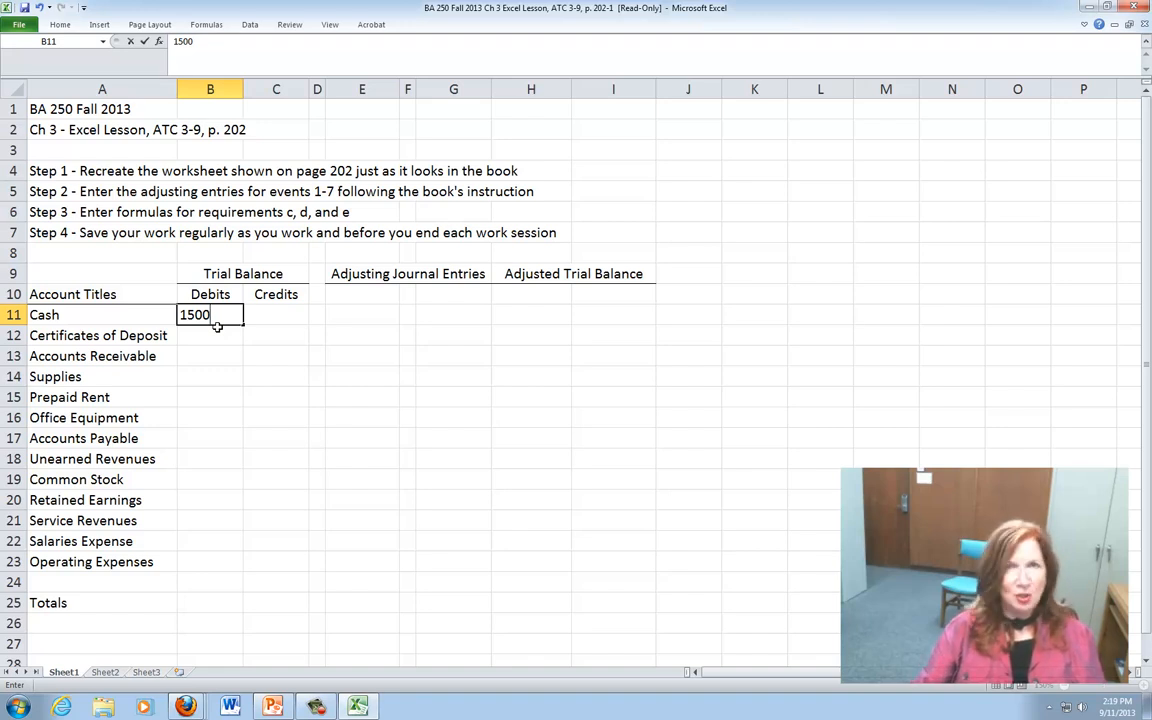
key("Return")
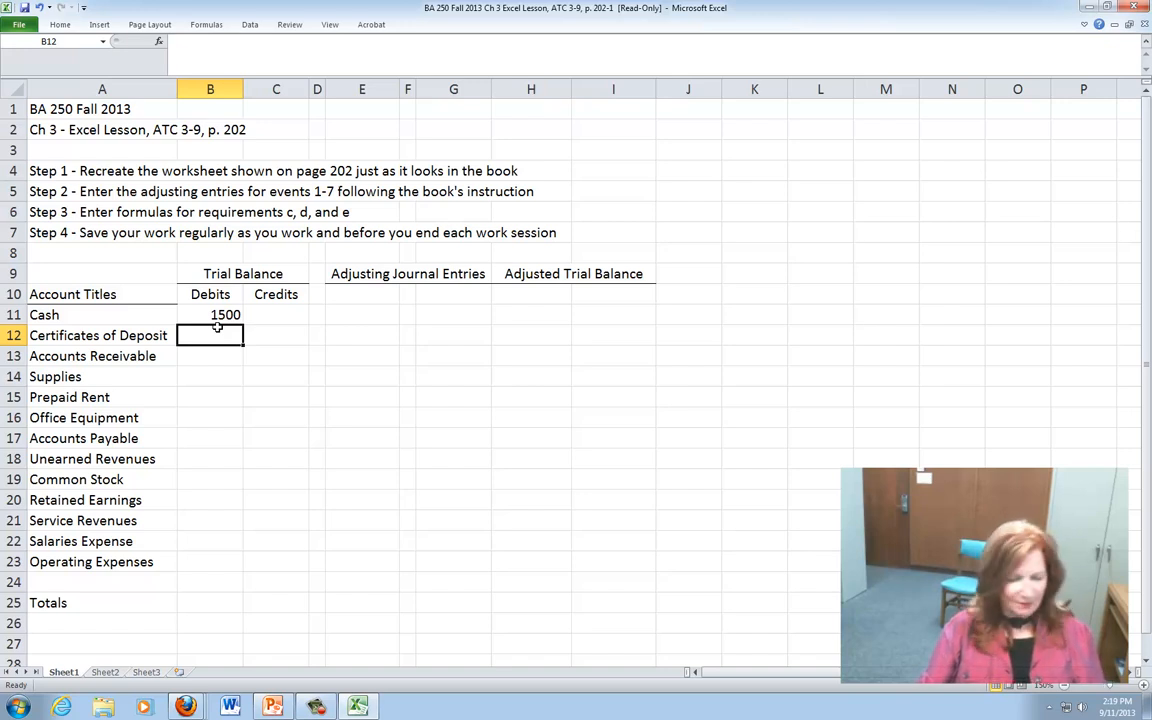
type("10000")
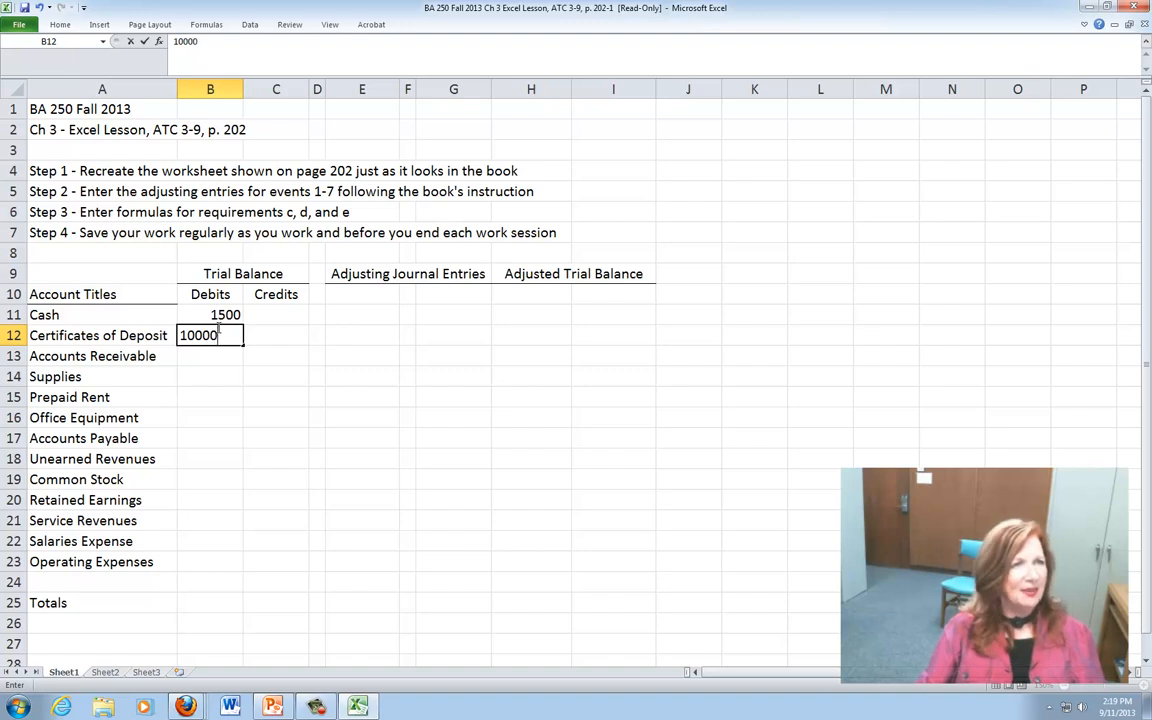
key("Return")
type("12000")
key("Return")
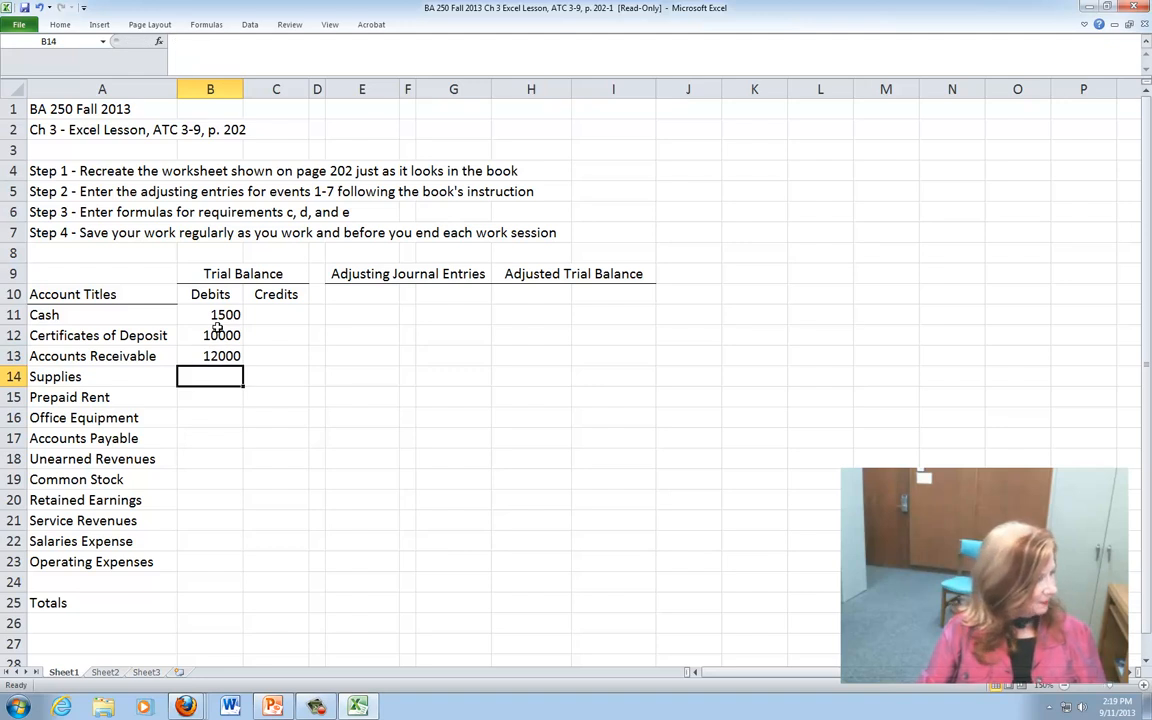
Enter the debits 1500 for Supplies, 12000 for Prepaid Rent and 5000 for Office Equipment in B14:B16
type("1500")
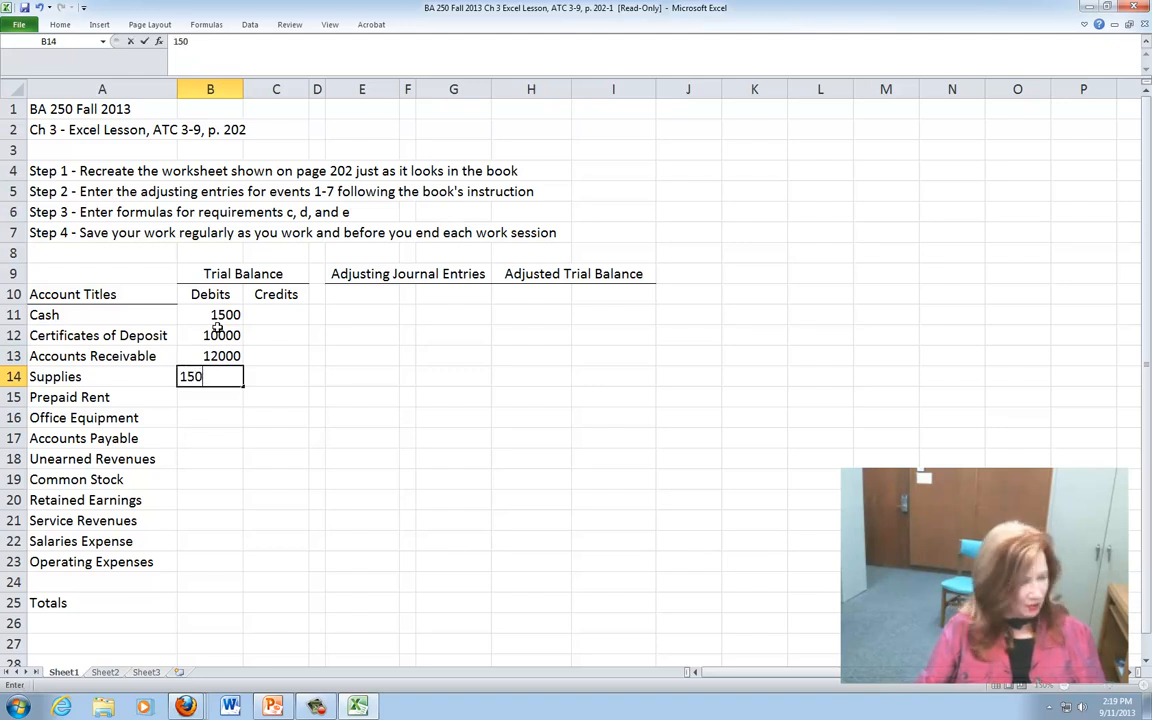
key("Return")
type("1200")
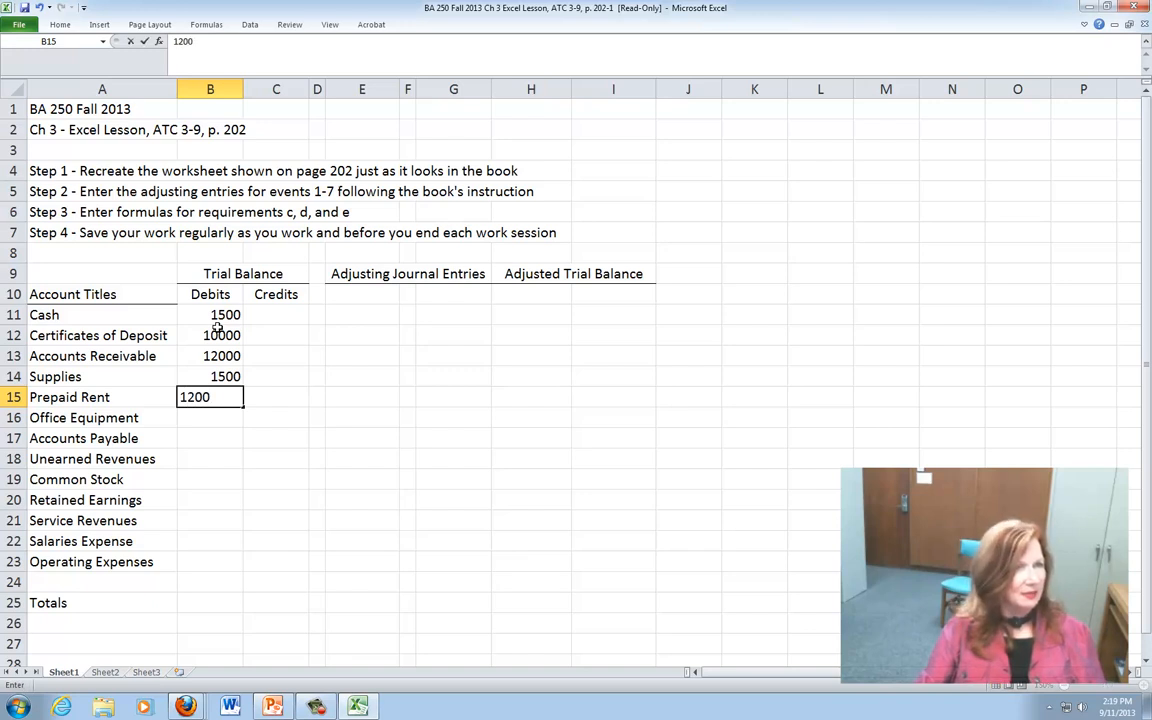
type("0")
key("Return")
type("5000")
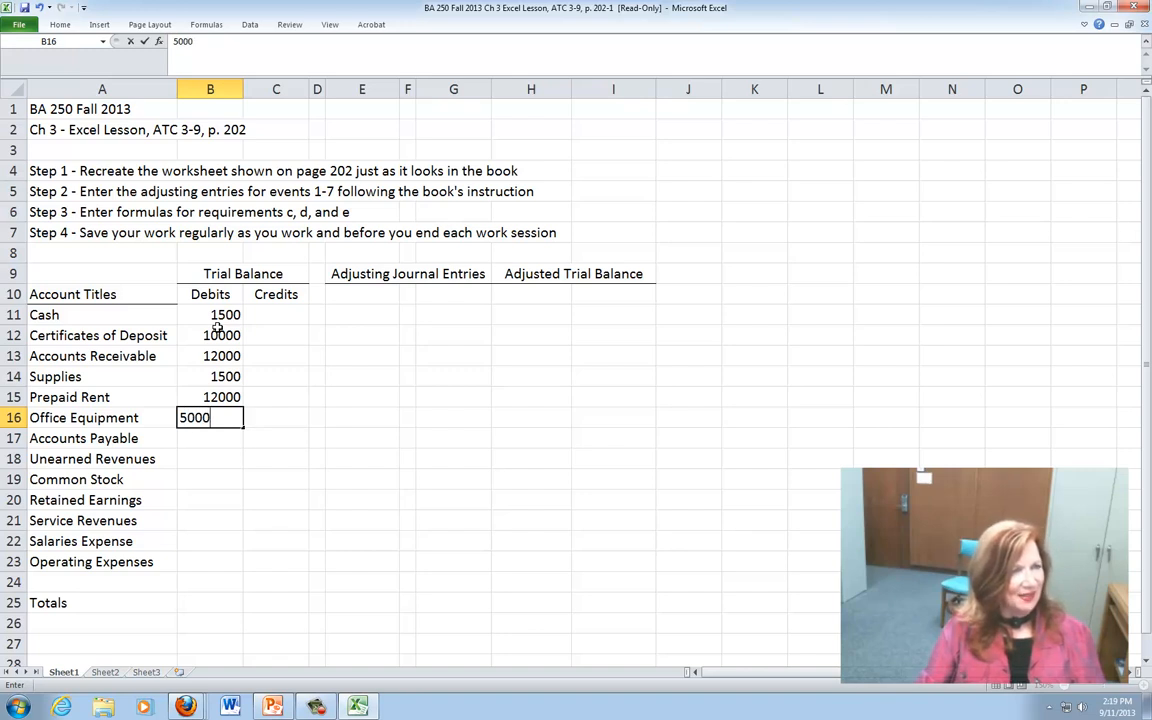
key("Return")
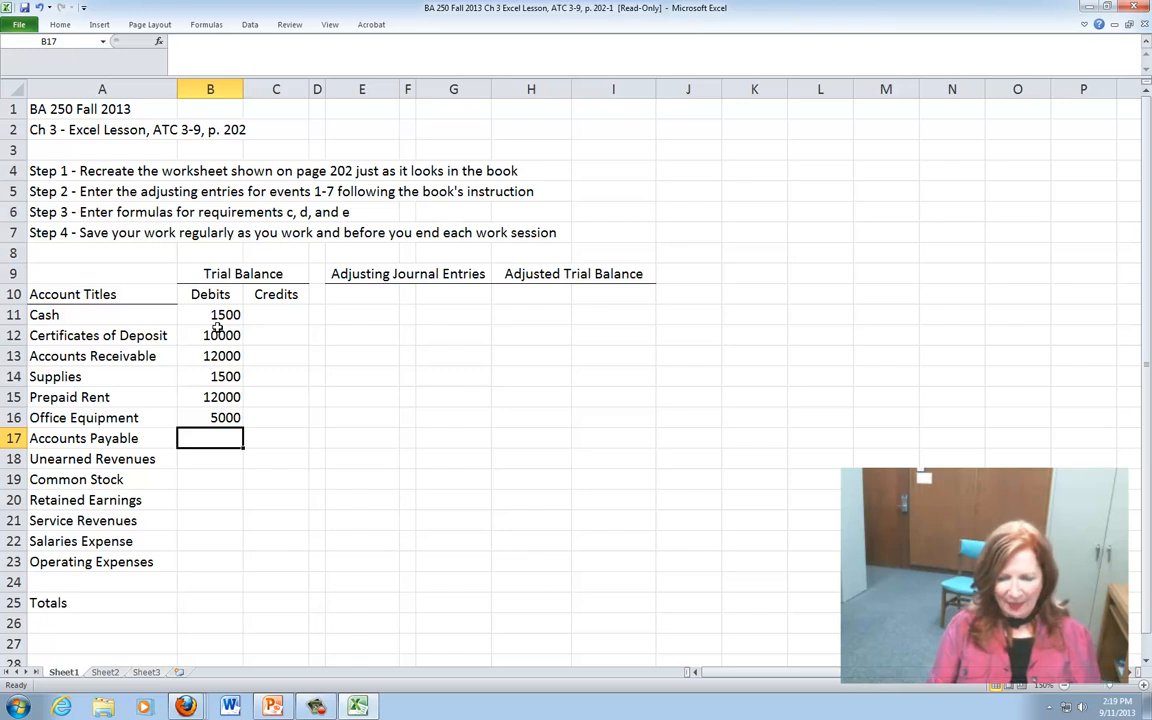
Enter the credits 2500 for Accounts Payable, 5000 for Unearned Revenues and 20000 for Common Stock in C17:C19
key("Tab")
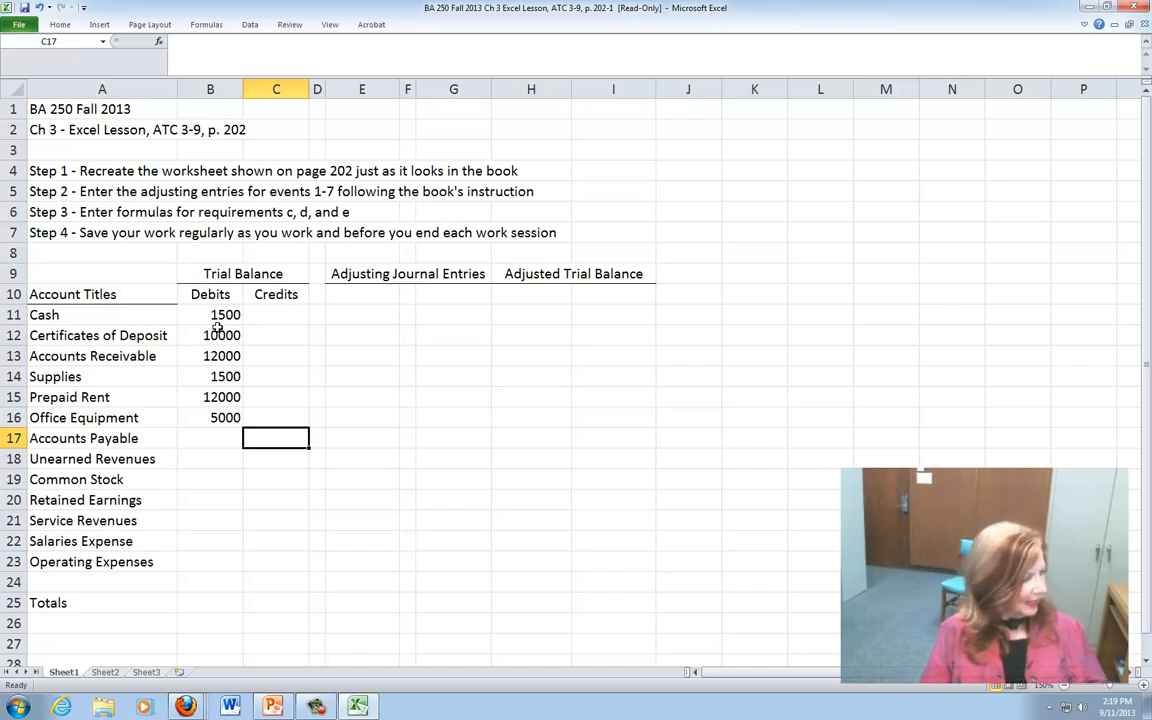
type("2500")
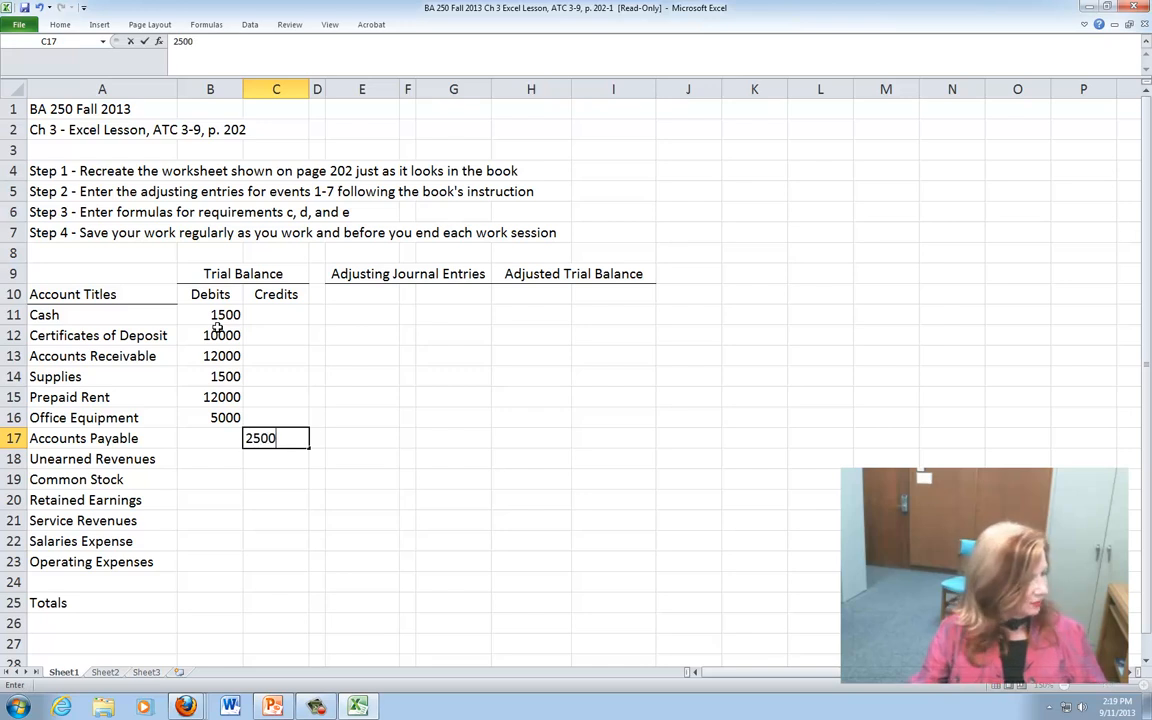
key("Return")
type("5")
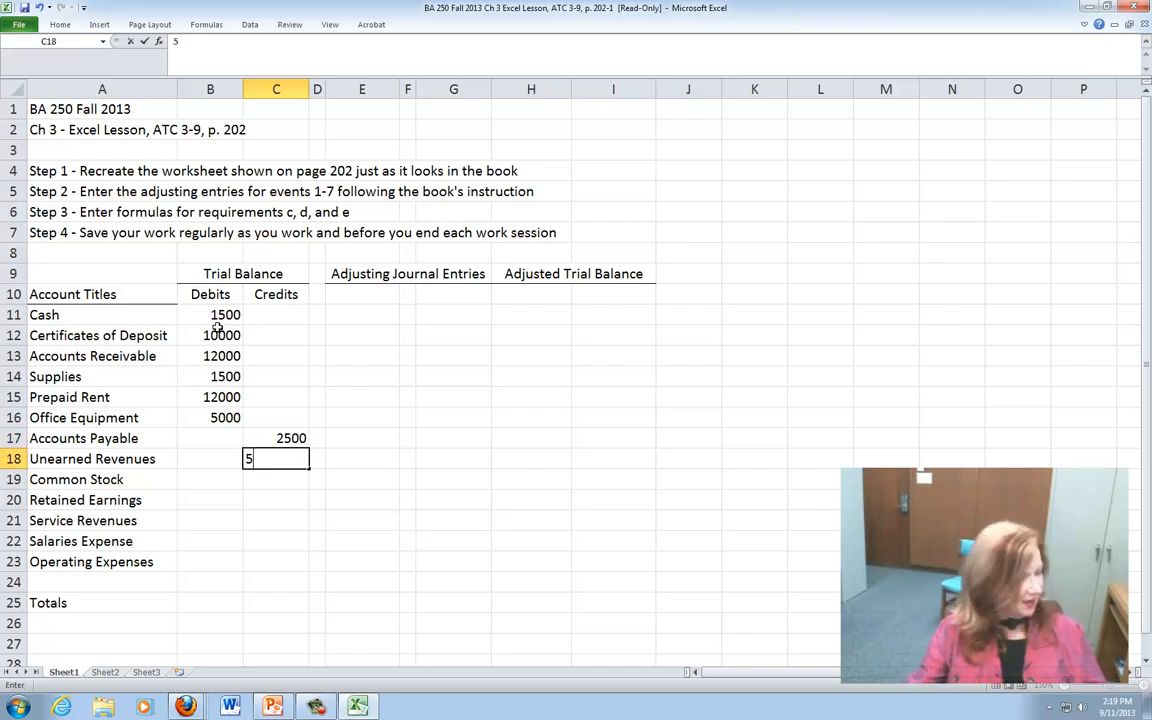
type("000")
key("Return")
type("20000")
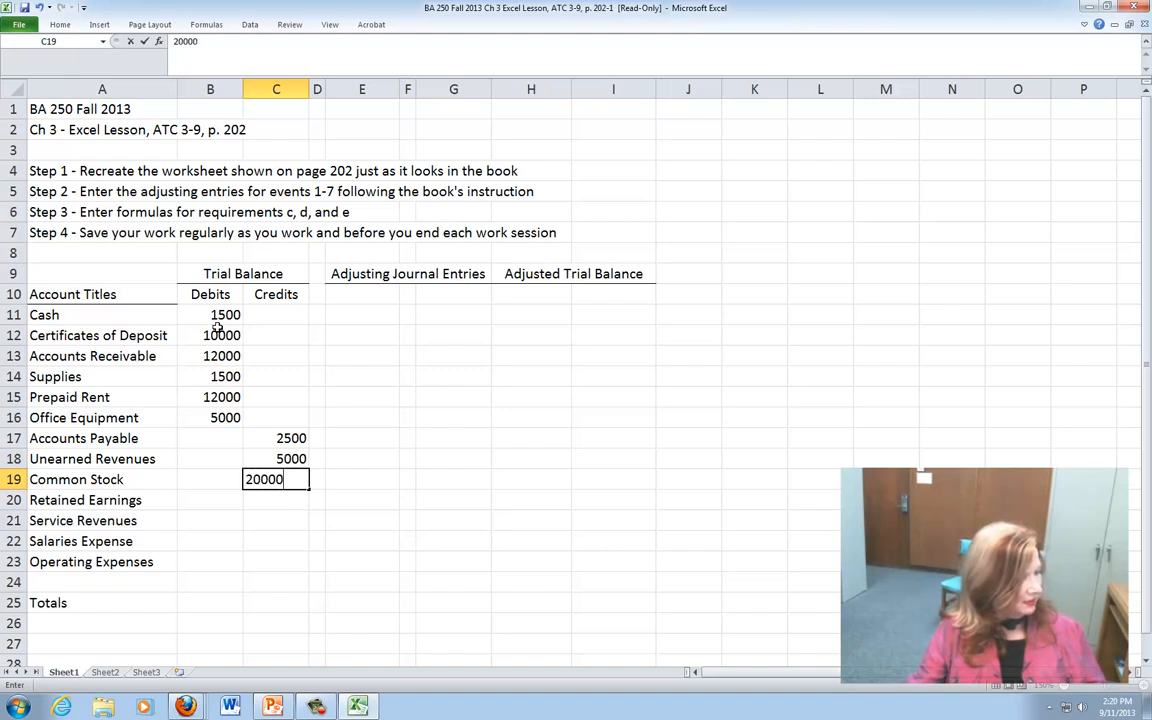
key("Return")
Enter the credits 0 for Retained Earnings in C20 and 35000 for Service Revenues in C21
type("0")
key("Return")
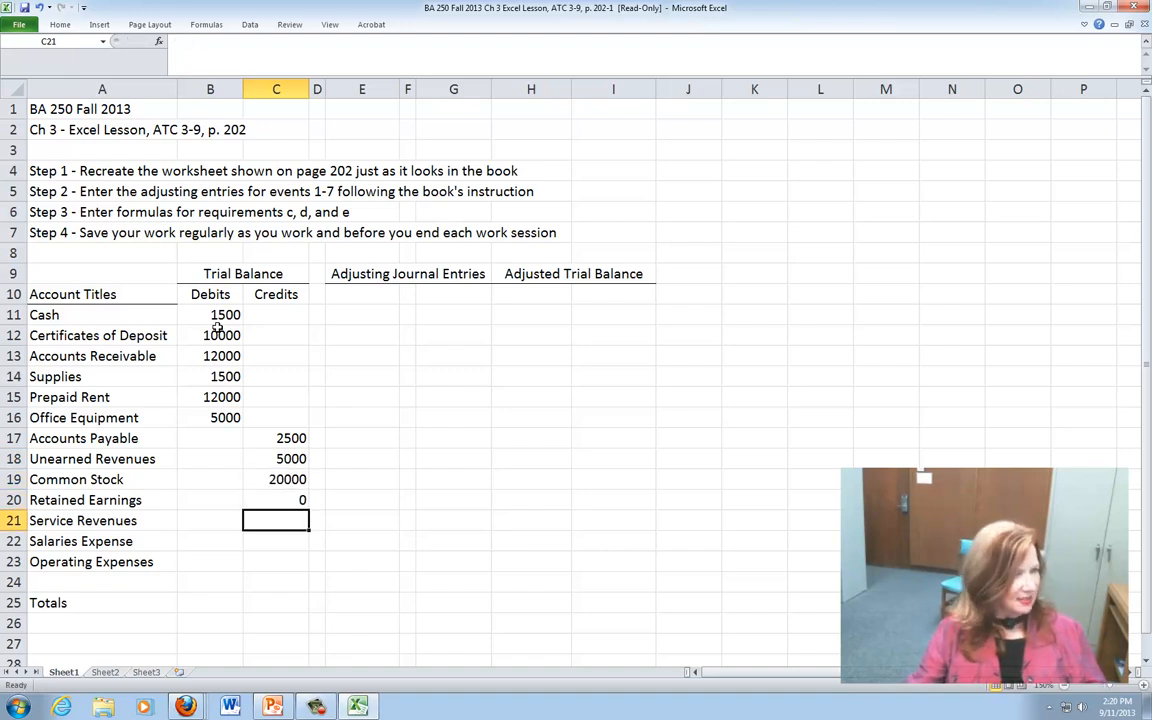
type("35000")
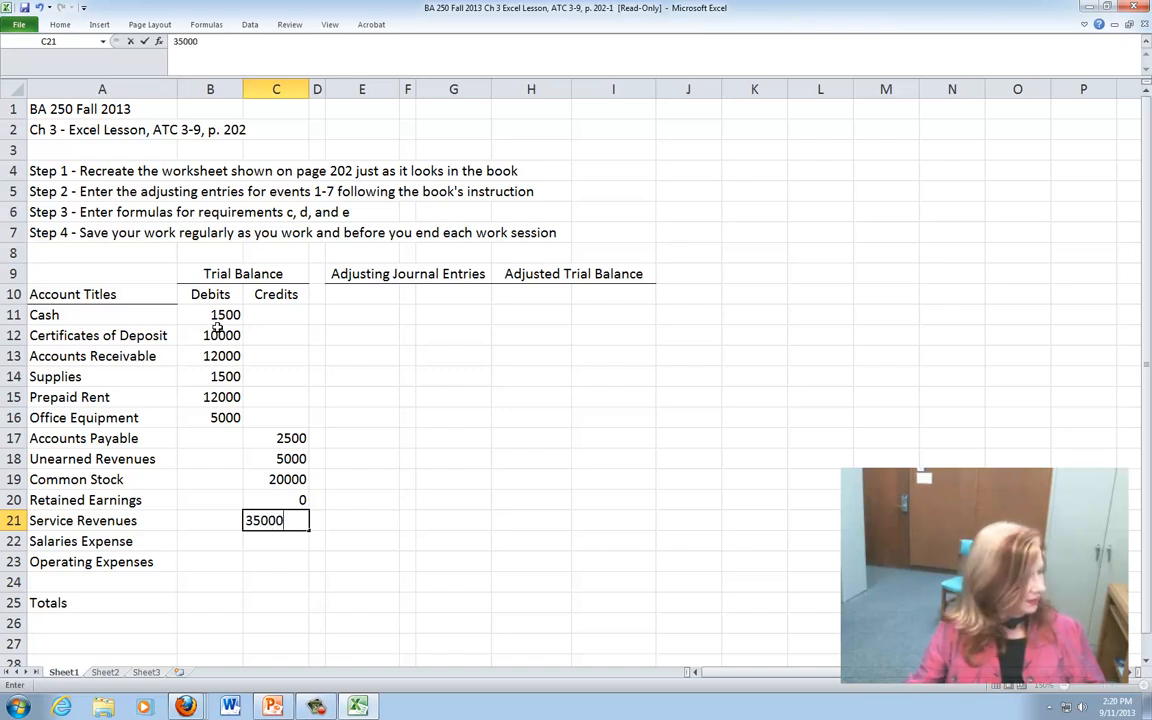
key("Return")
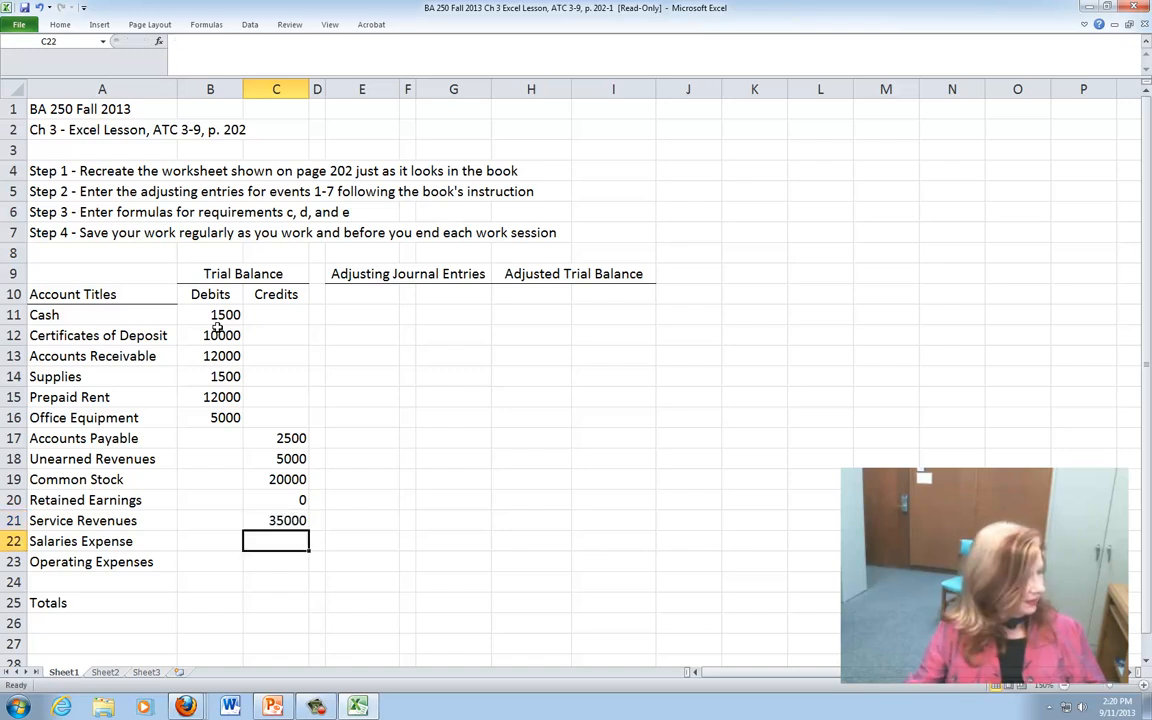
Enter the debits 12000 for Salaries Expense in B22 and 4500 for Operating Expenses in B23
key("Left")
type("12000")
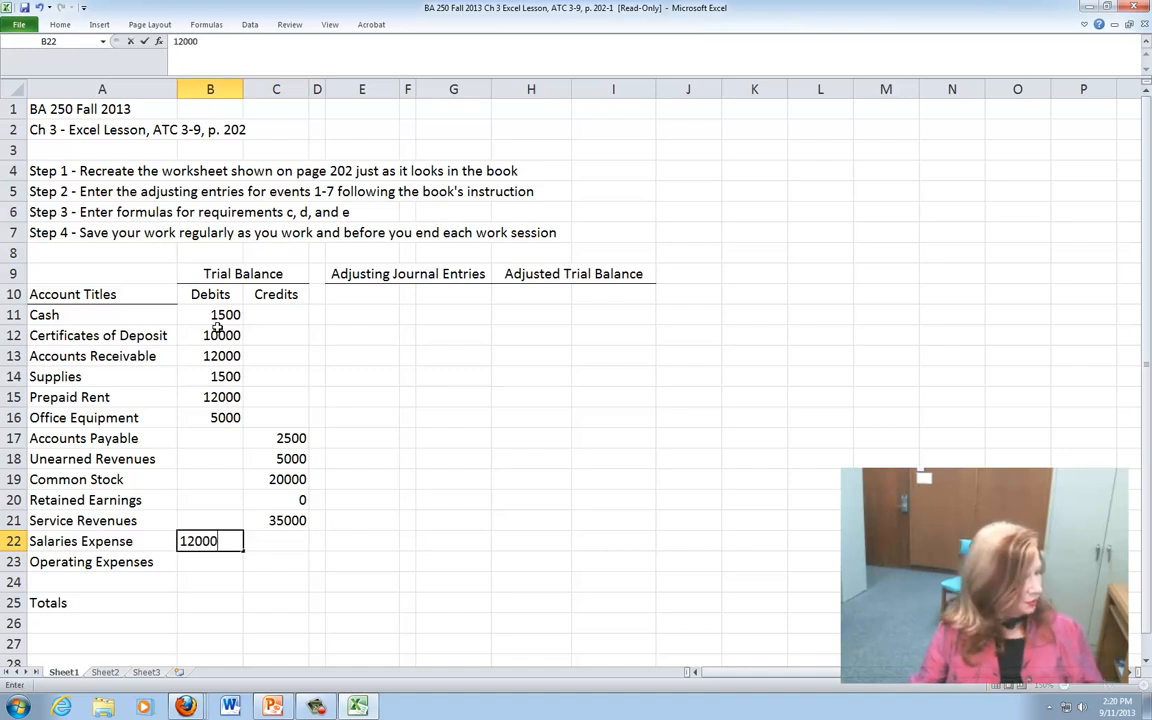
key("Return")
type("4500")
key("Return")
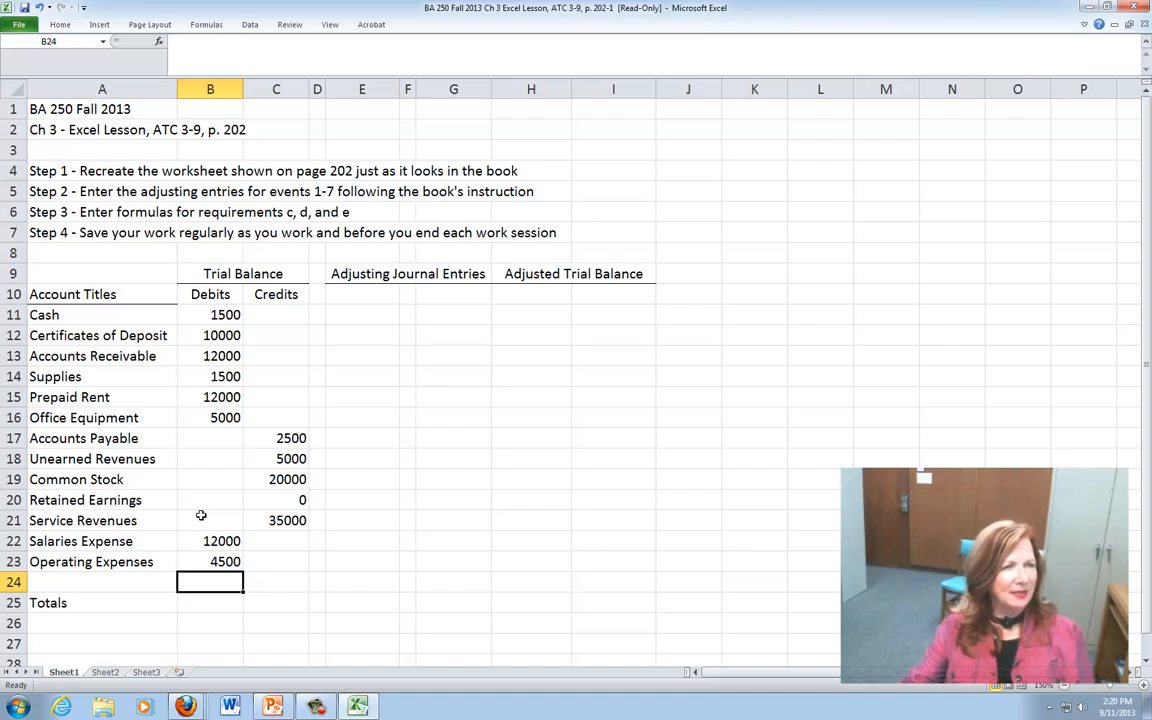
Add a bottom border under the Operating Expenses amounts in B23:C23
left_click(182, 562)
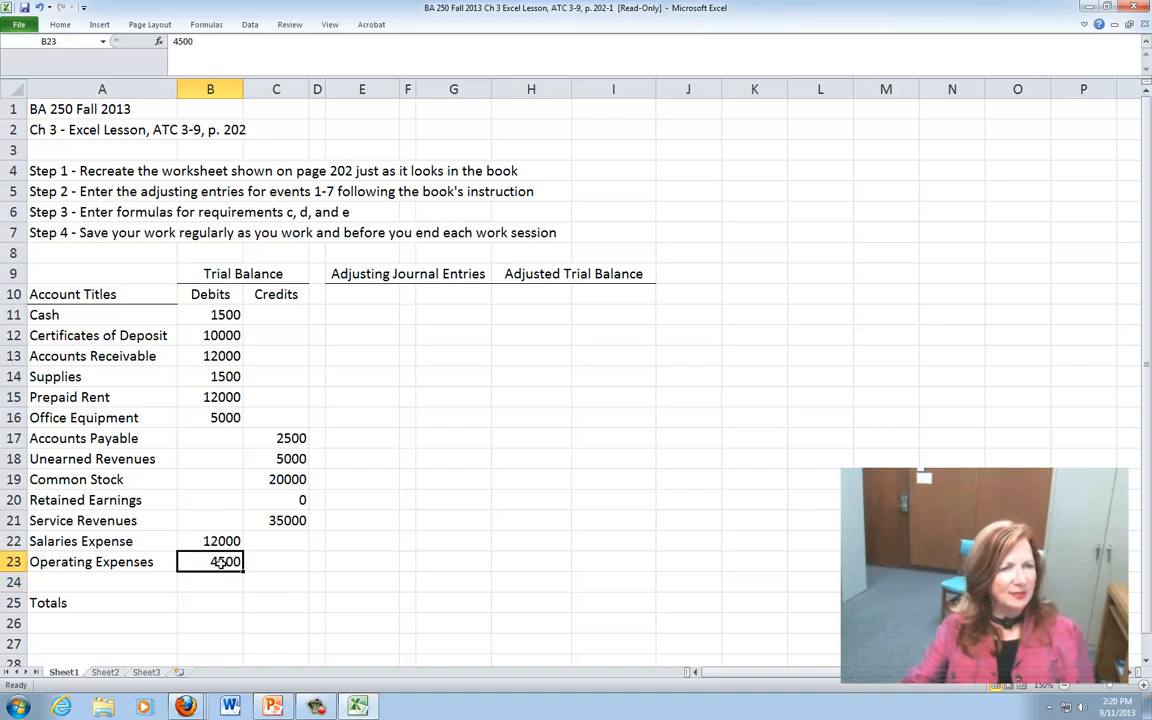
left_click_drag(220, 562, 267, 563)
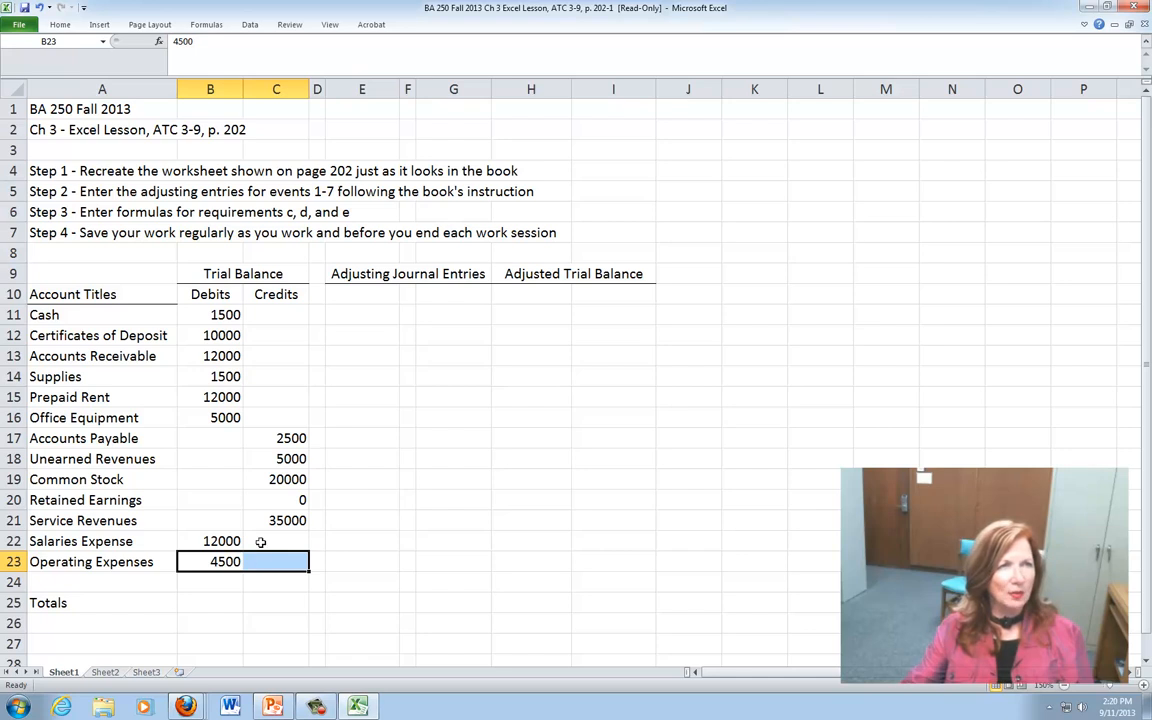
left_click(57, 26)
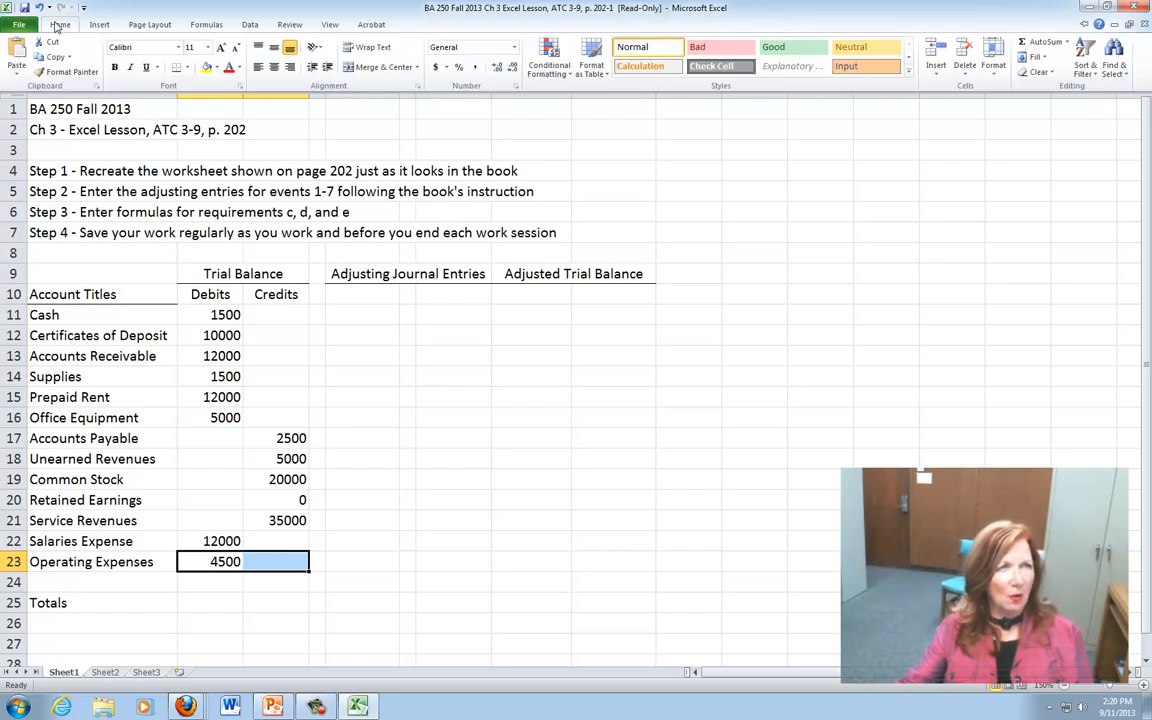
left_click(179, 68)
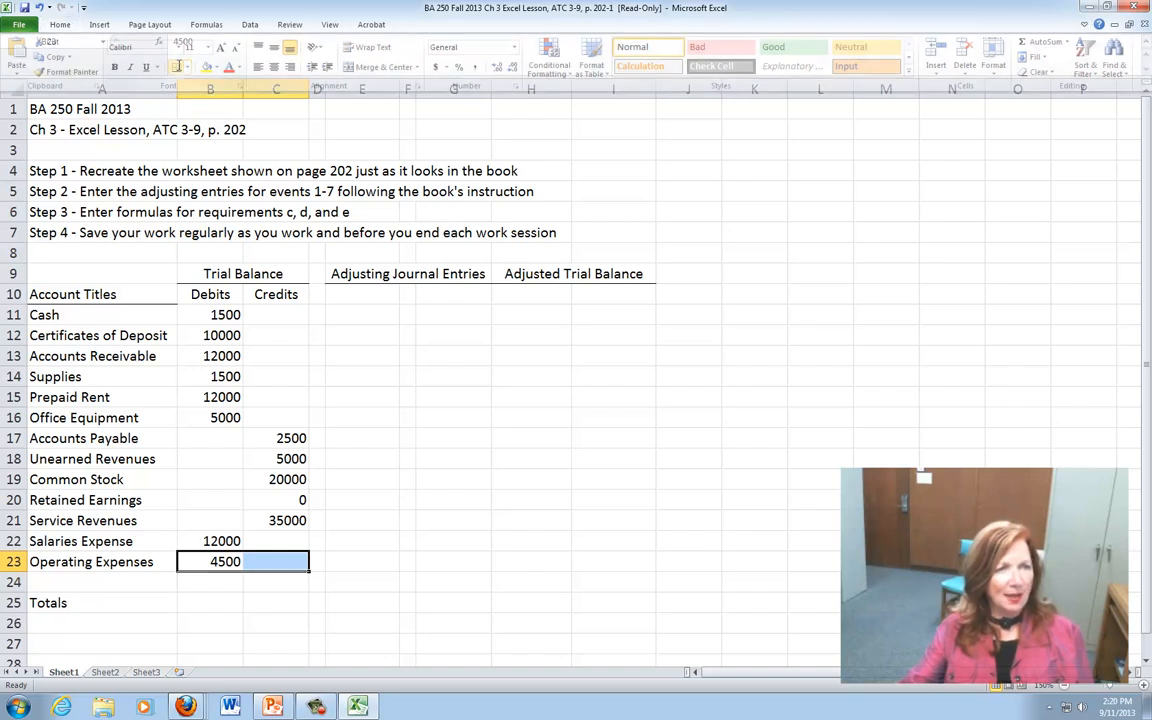
Total the debits in B25 with AutoSum, using the range B11:B23
left_click(207, 602)
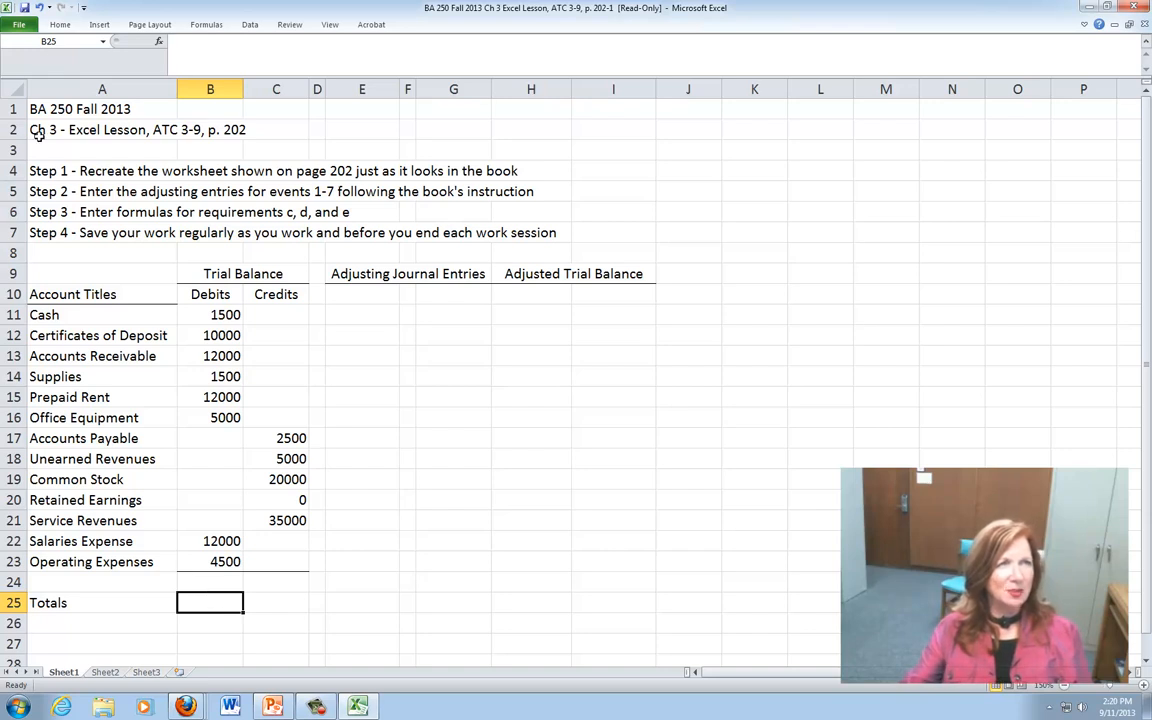
left_click(60, 25)
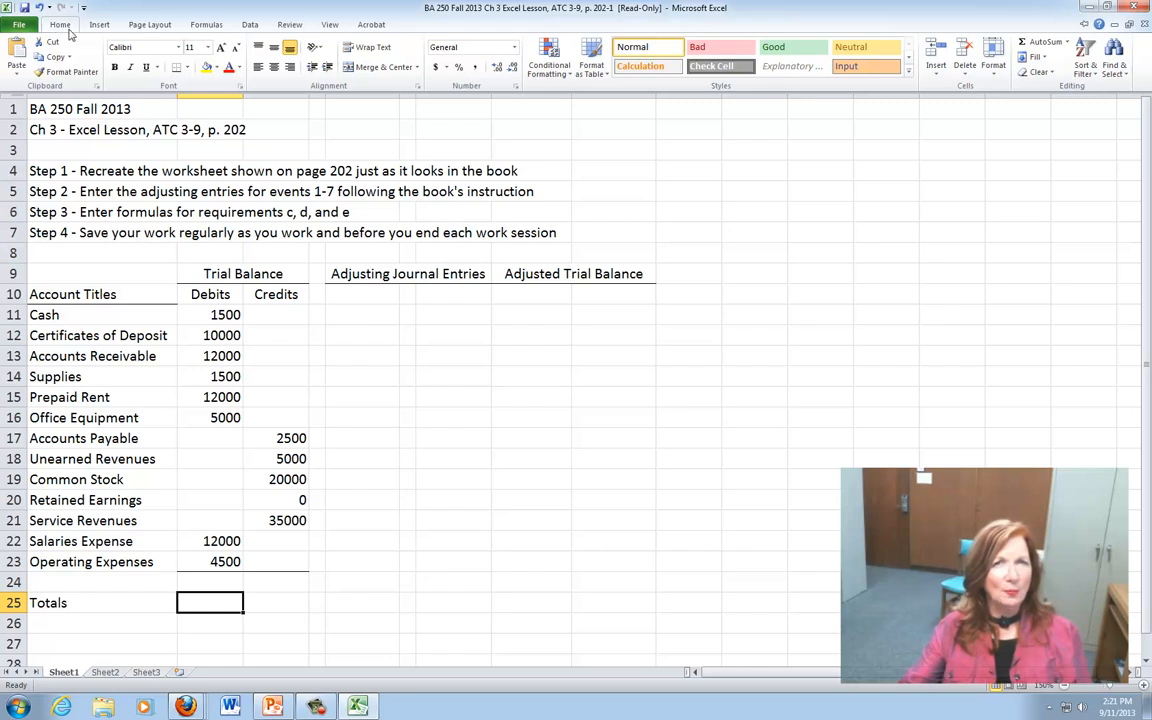
left_click(1040, 42)
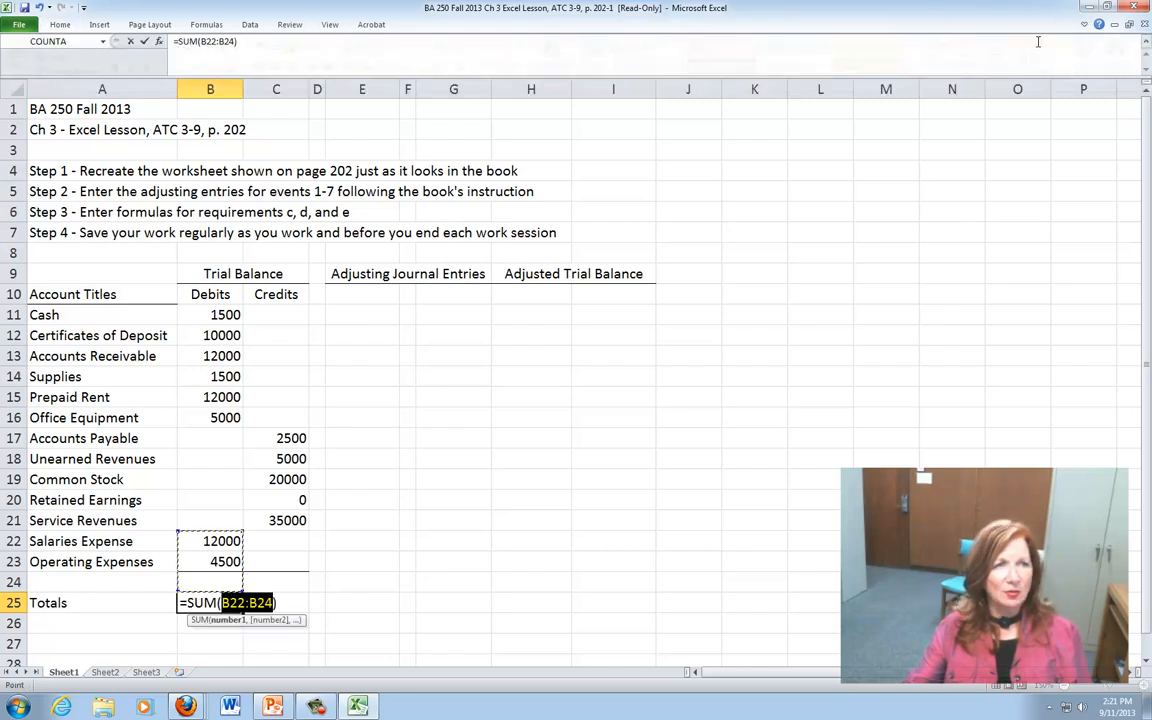
left_click(189, 561)
left_click_drag(189, 561, 205, 315)
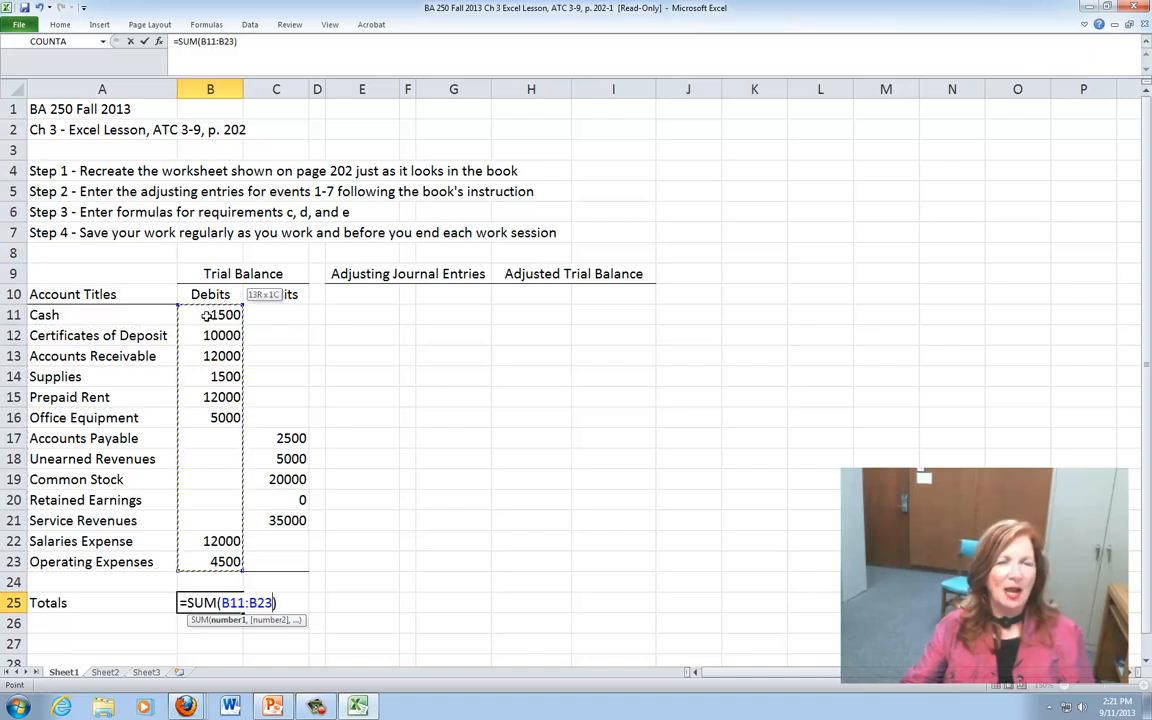
left_click_drag(205, 315, 206, 318)
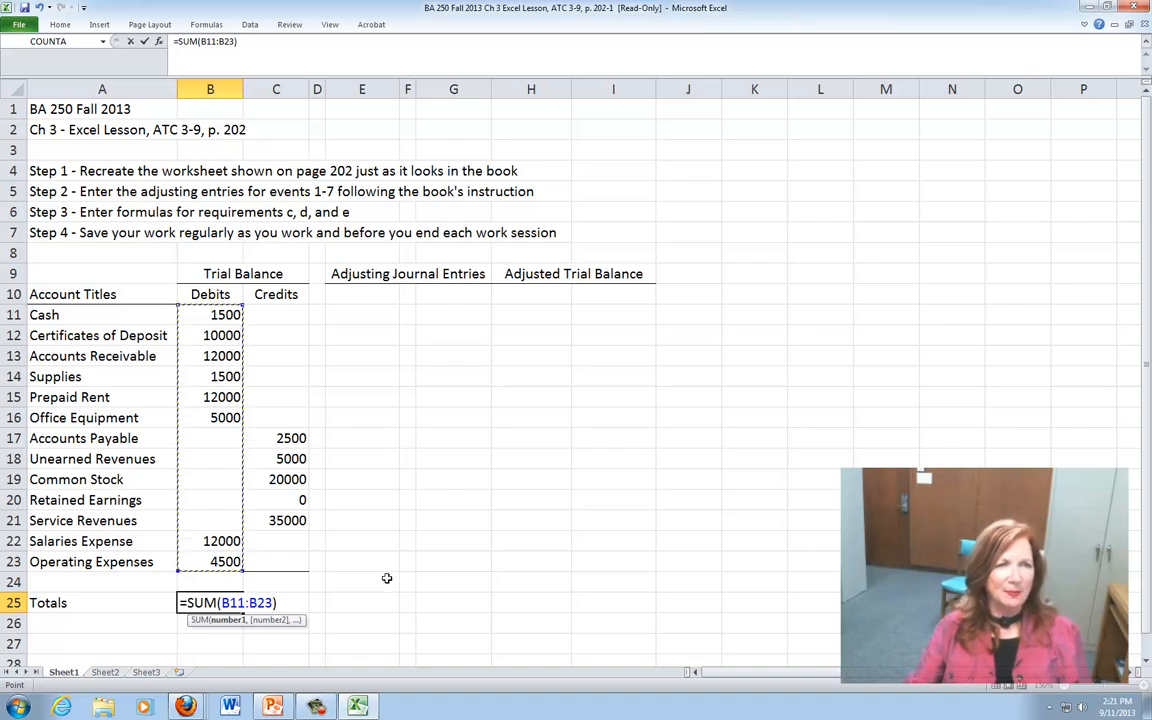
key("Return")
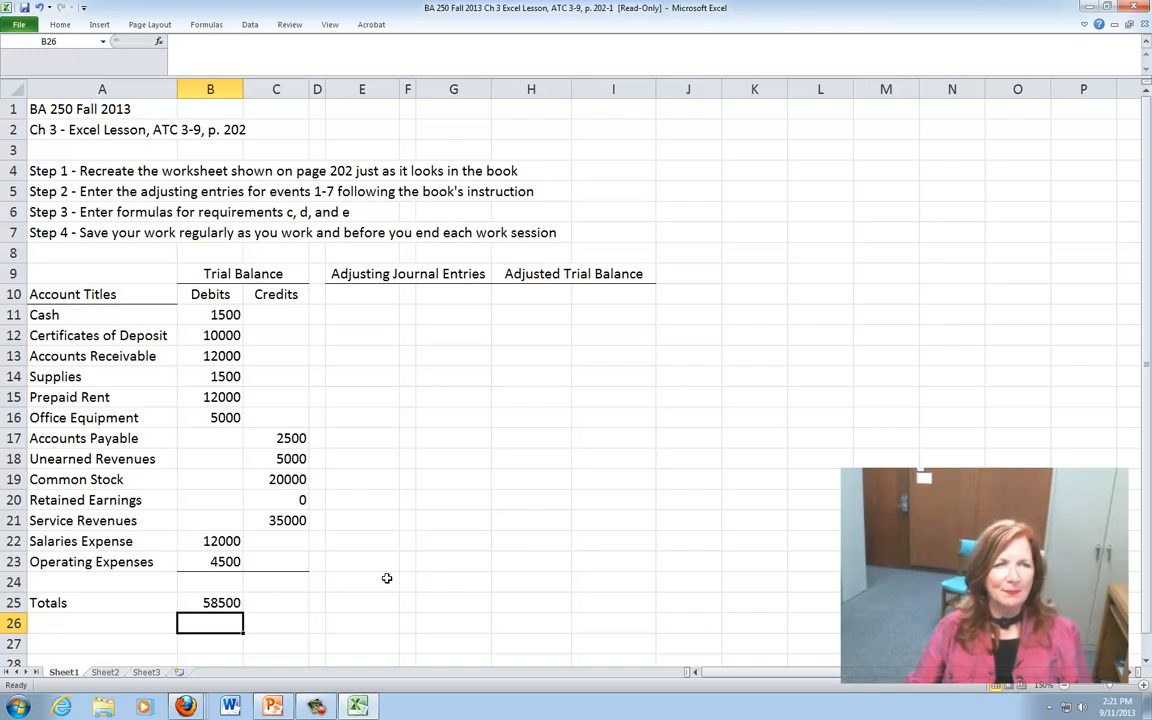
Fill the debit total formula from B25 across to C25 to total the credits, and check the copied formula
left_click(274, 604)
left_click(222, 610)
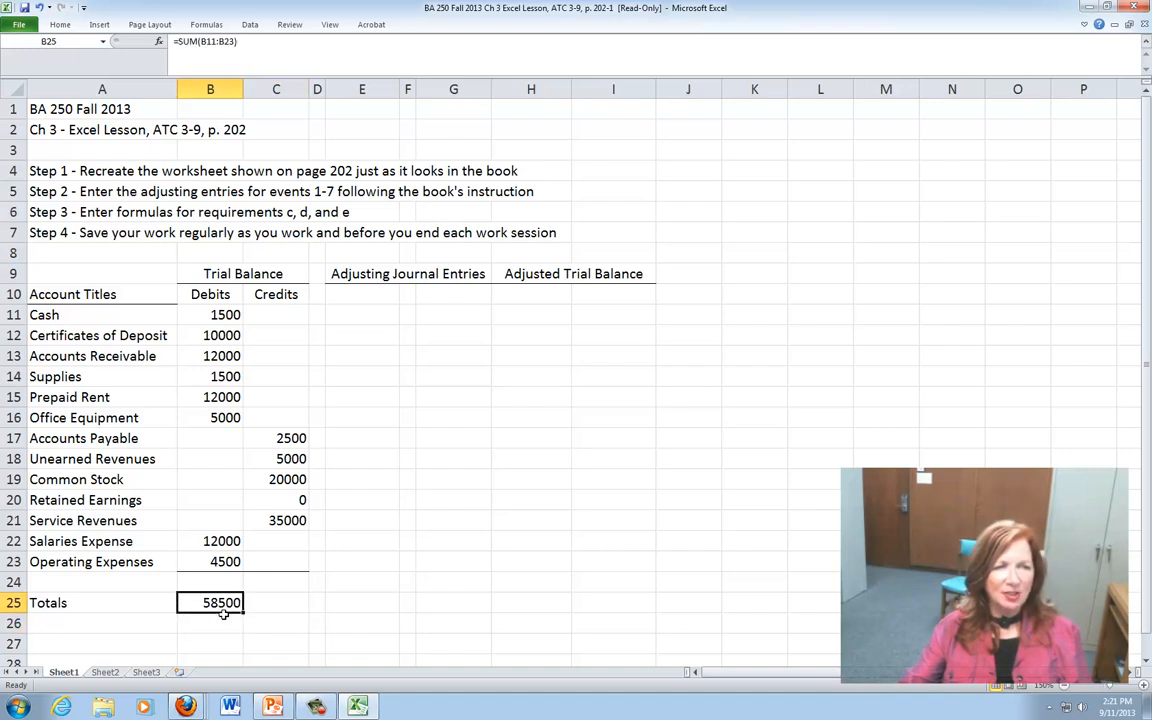
left_click_drag(242, 614, 300, 608)
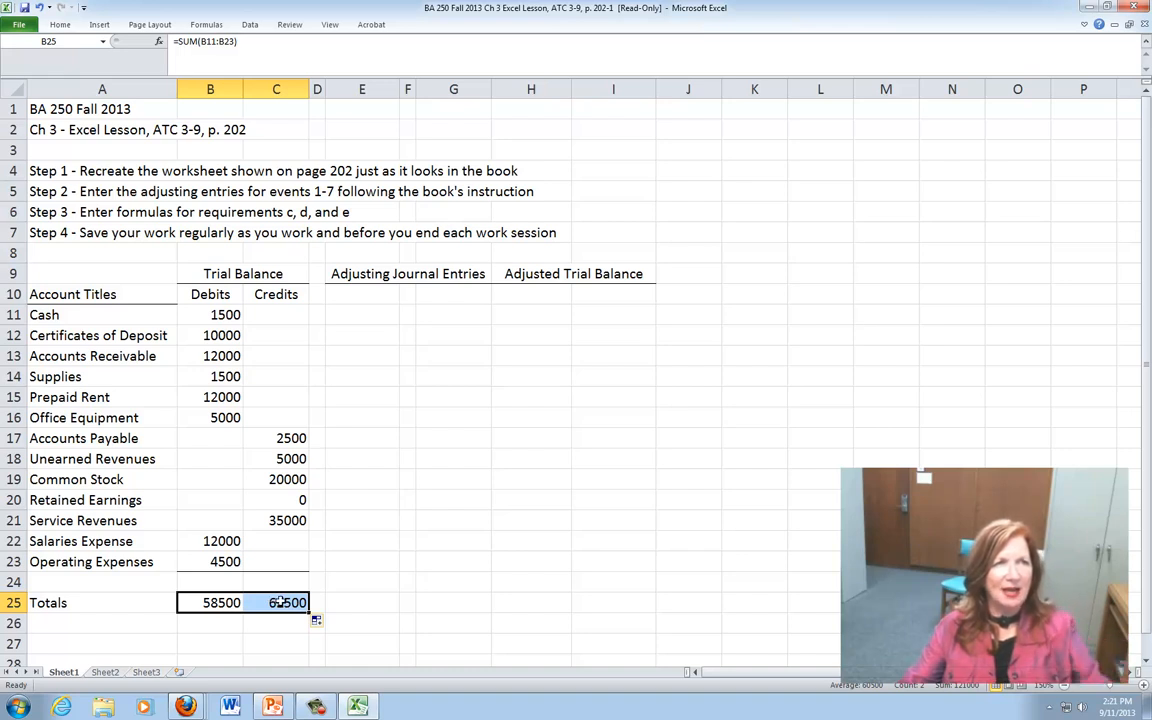
left_click(282, 603)
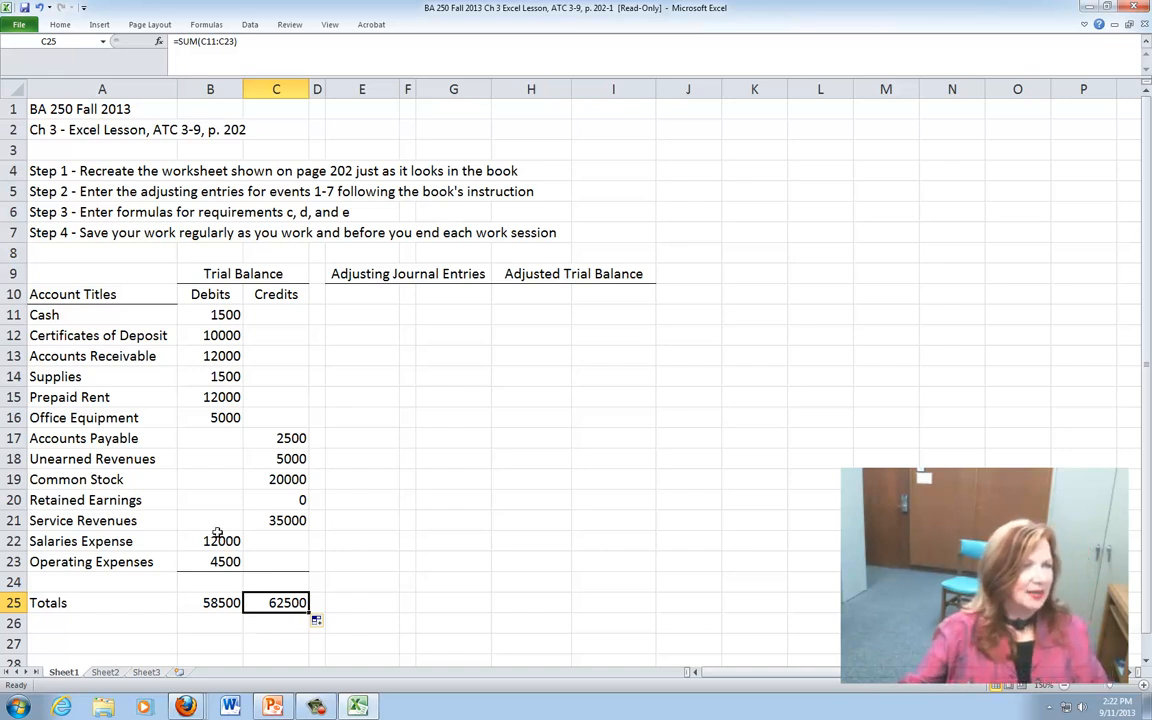
Correct the Office Equipment debit in B16 to 9000
left_click(222, 416)
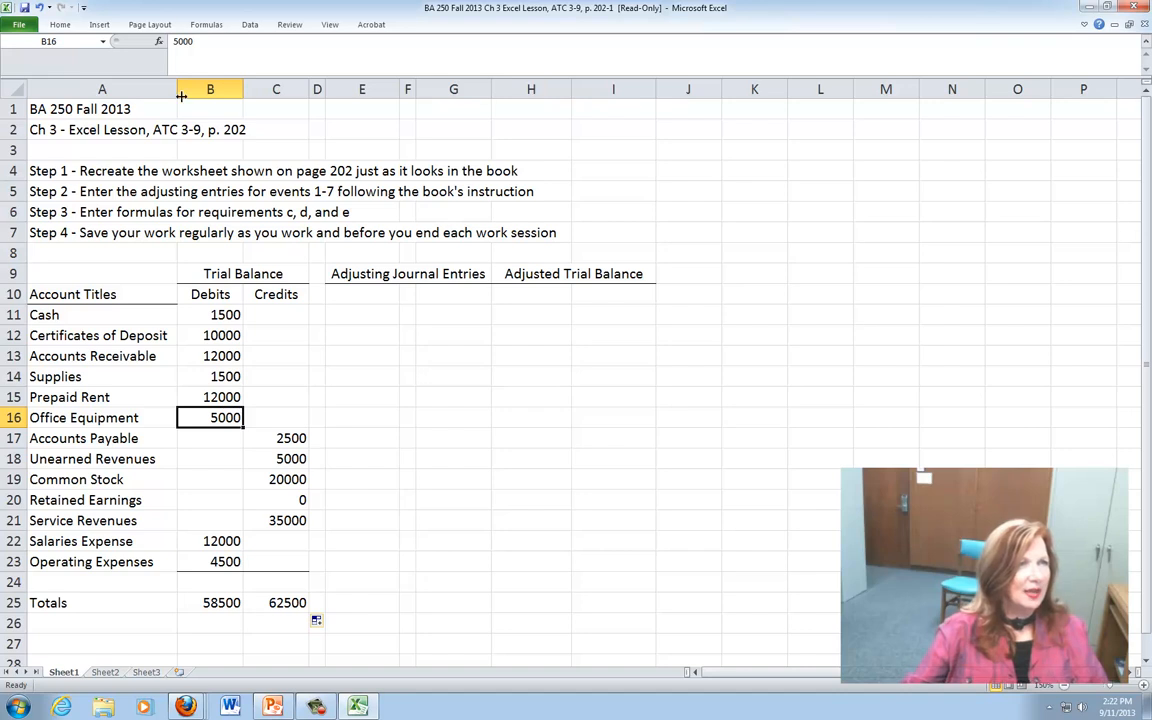
left_click(176, 41)
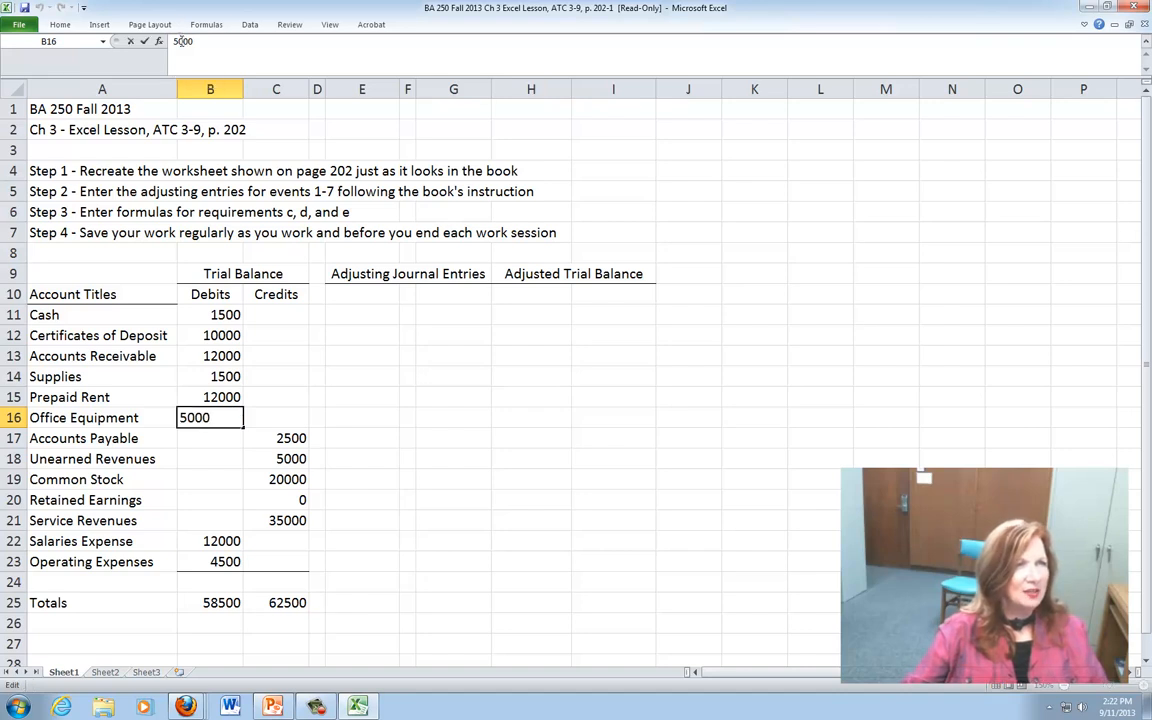
key("BackSpace")
type("9")
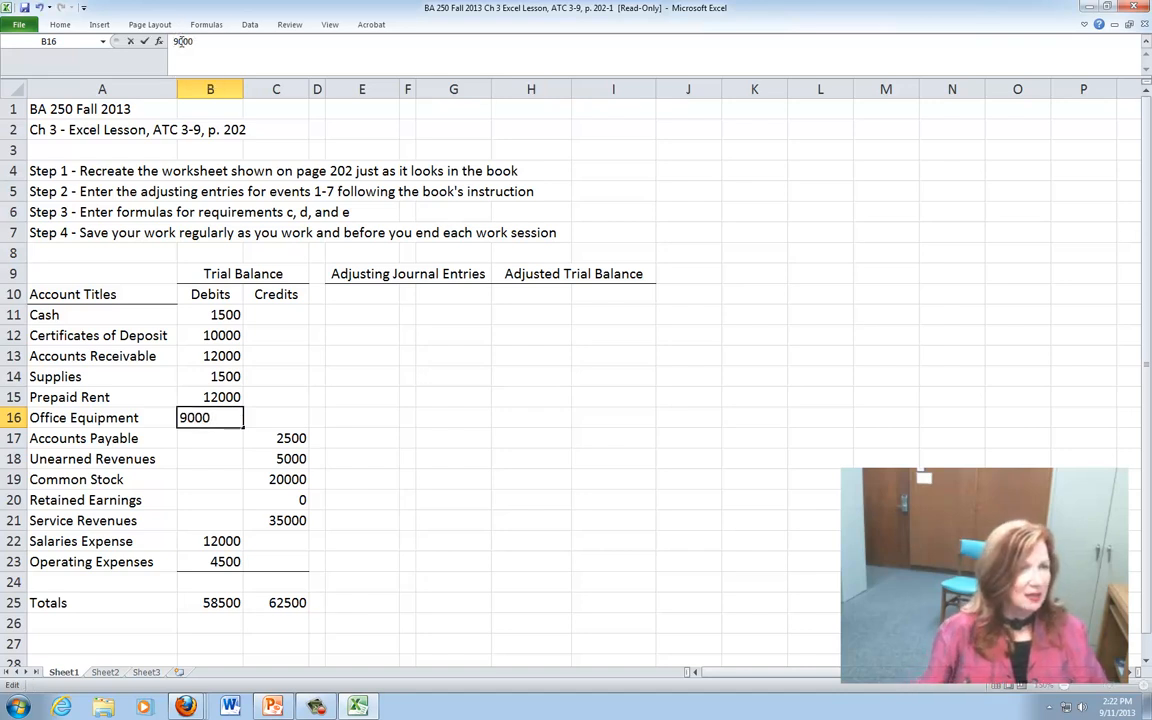
key("Return")
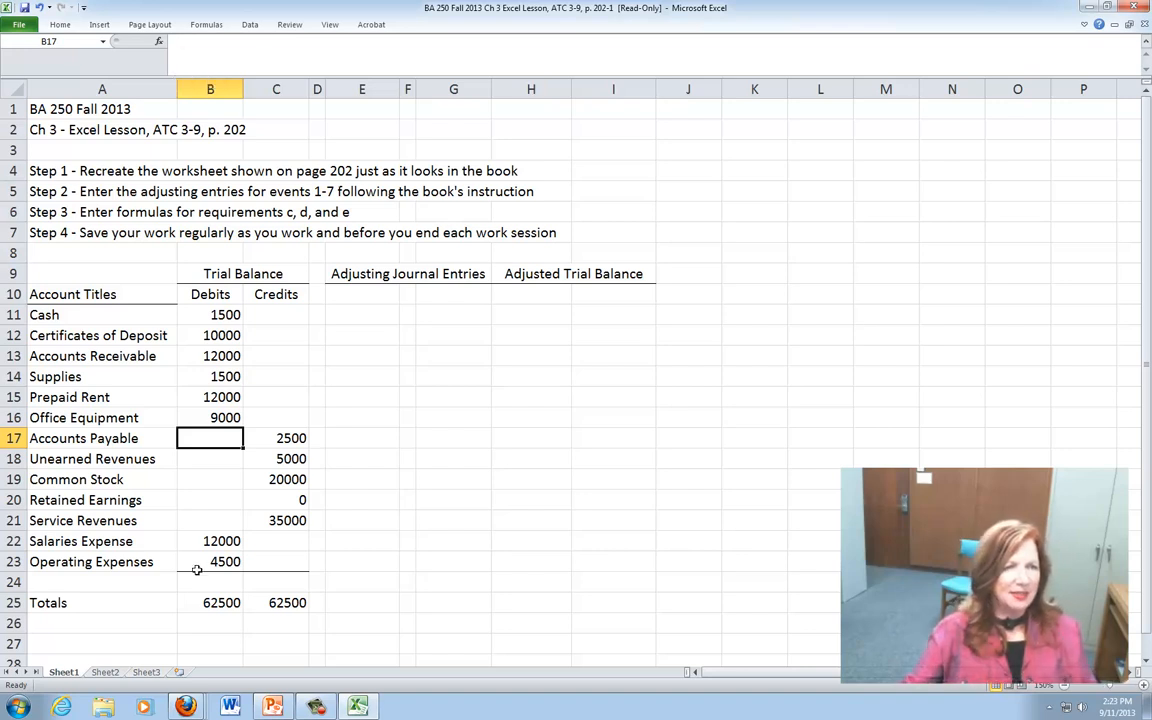
Add a bottom double border under the trial balance totals in B25:C25
left_click_drag(204, 602, 268, 602)
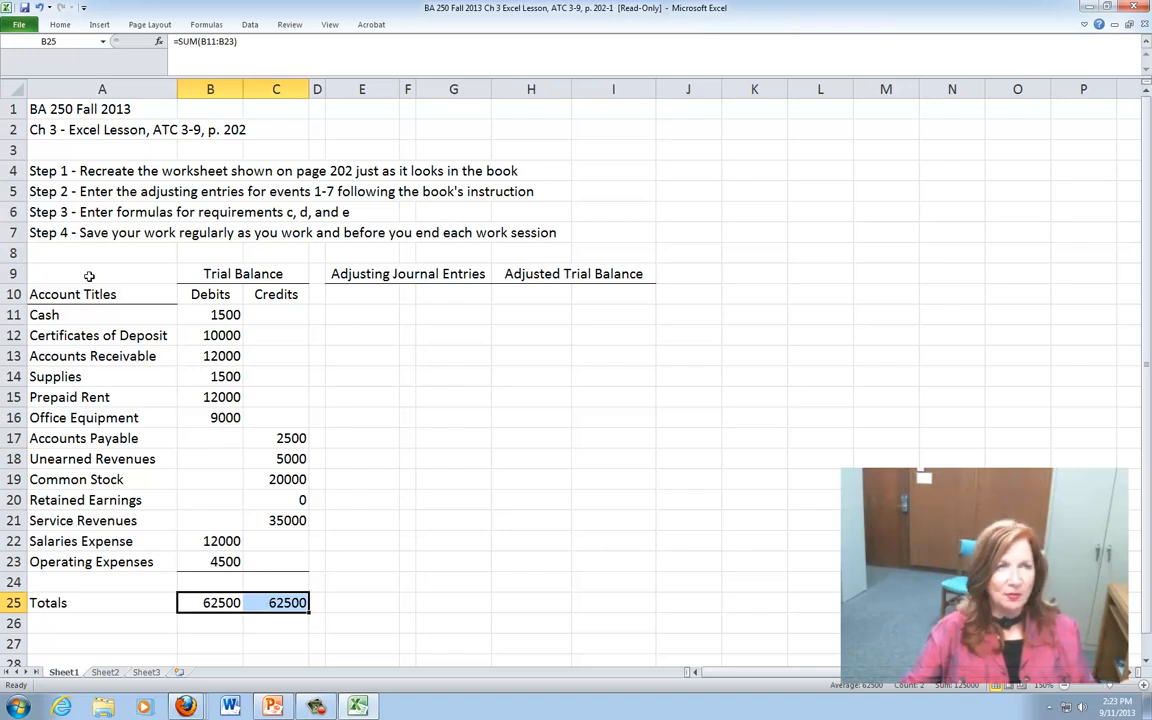
left_click(60, 24)
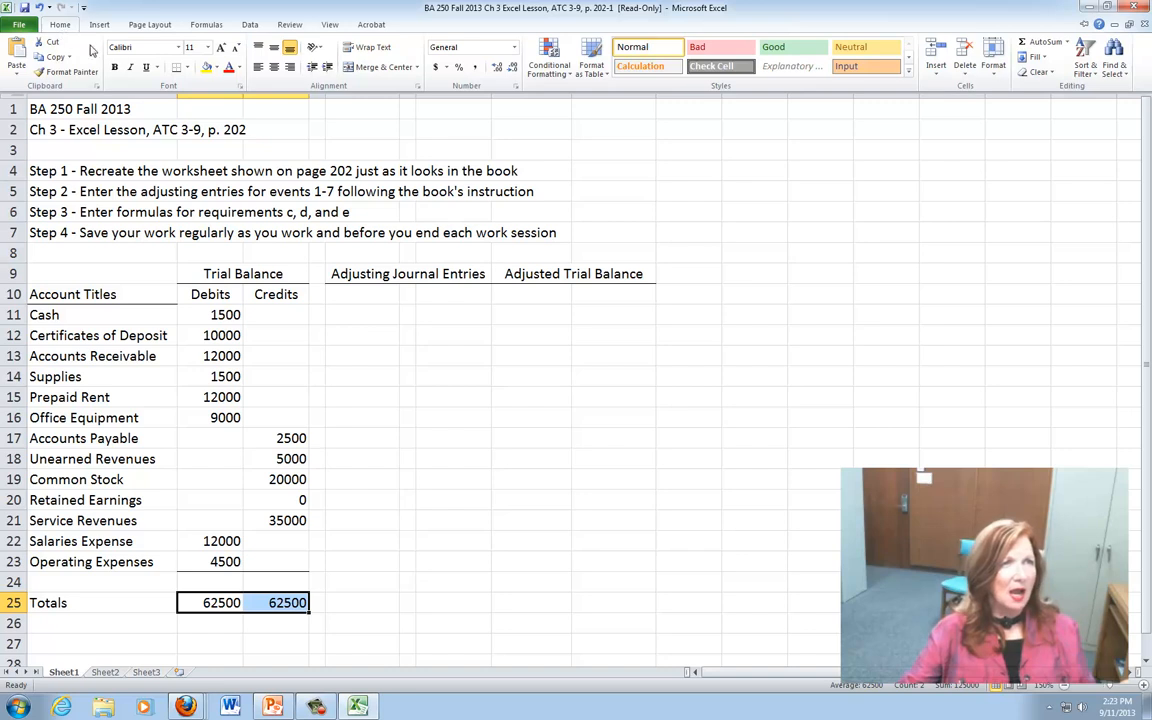
left_click(187, 68)
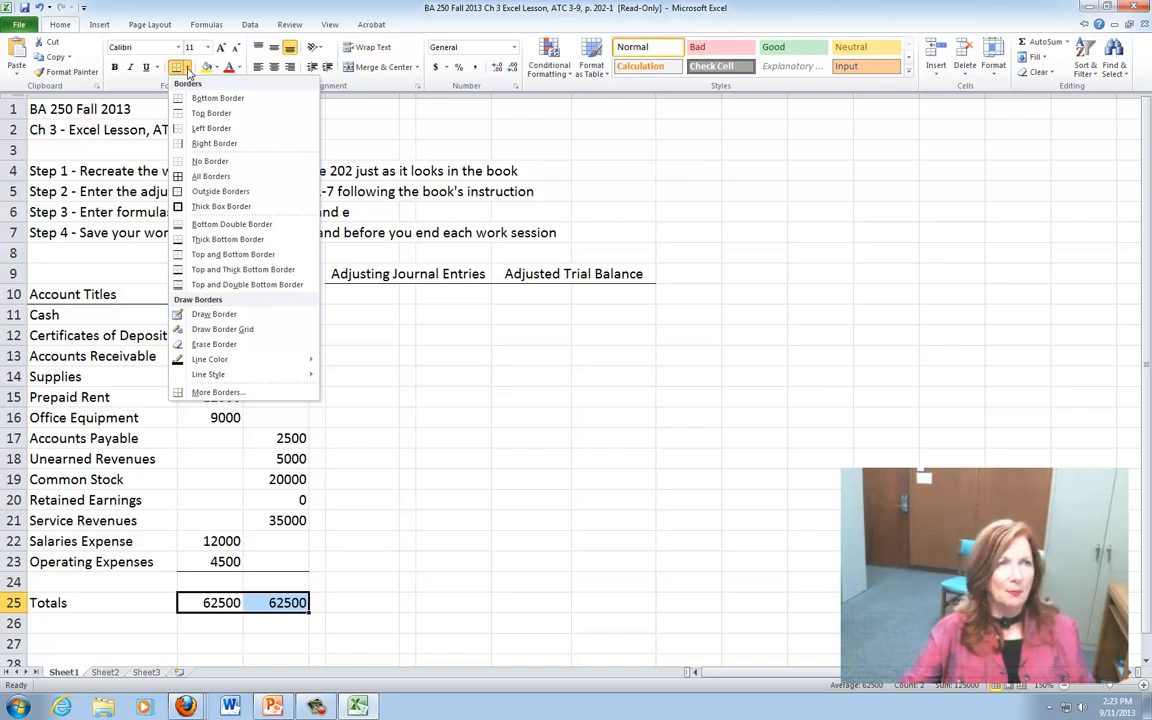
left_click(178, 227)
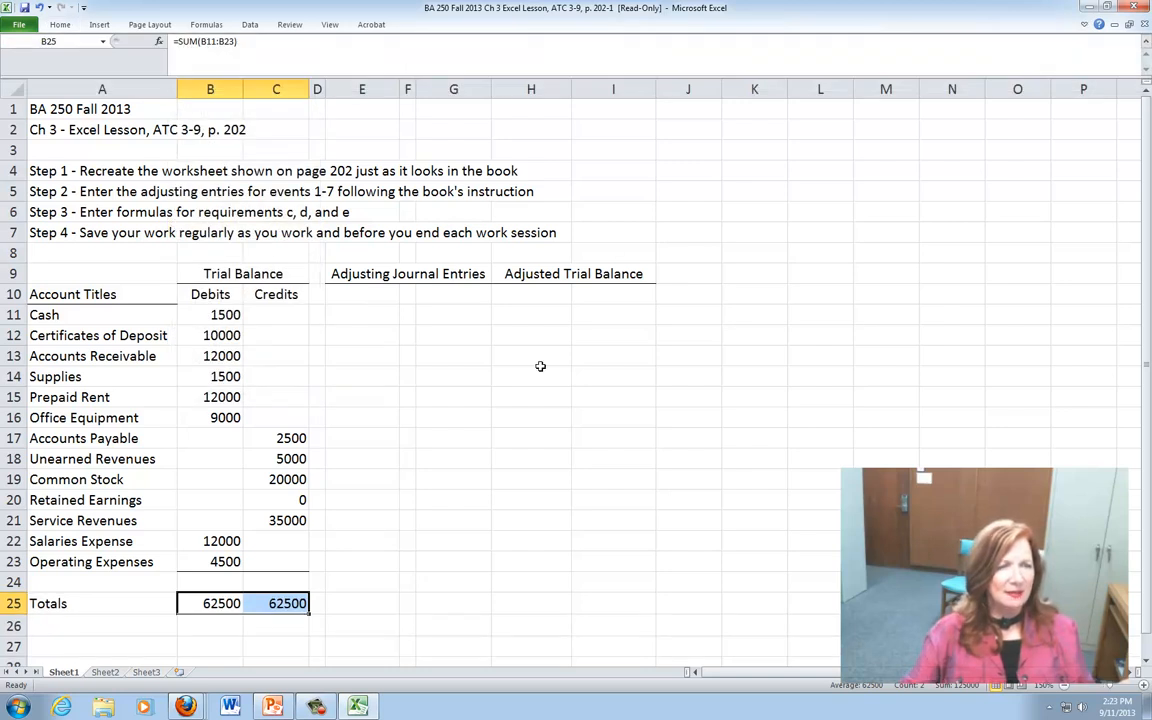
left_click(388, 627)
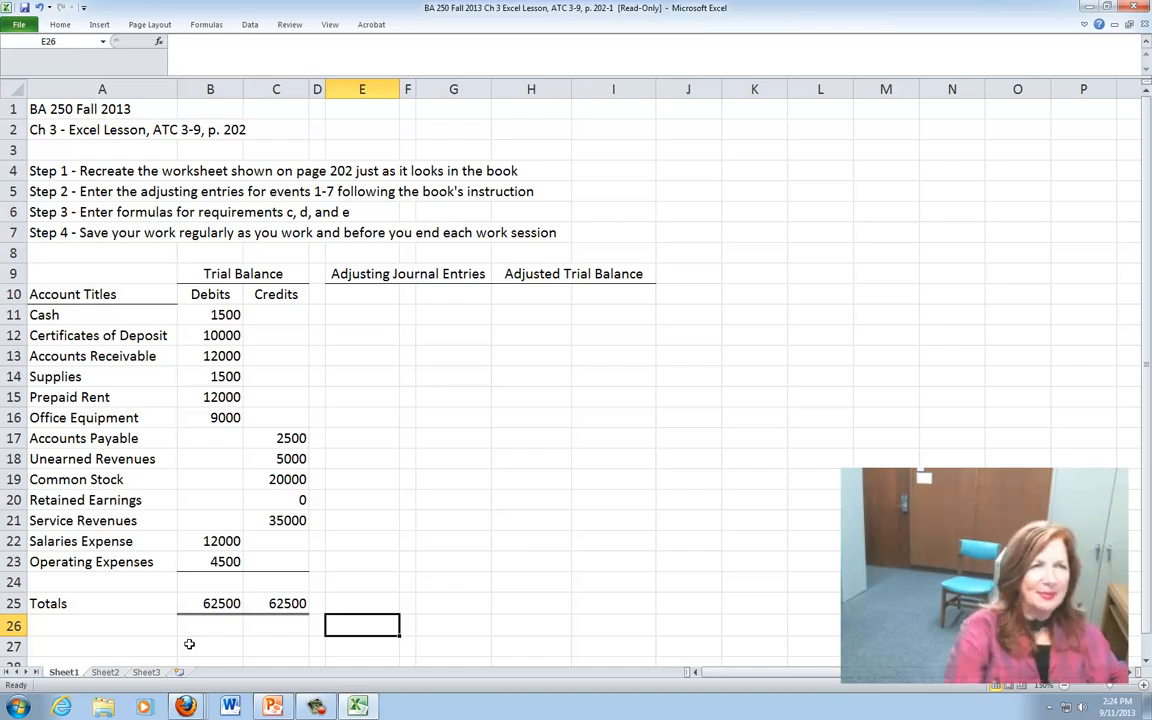
Enter the column heading Debit in E10 under Adjusting Journal Entries
left_click(353, 295)
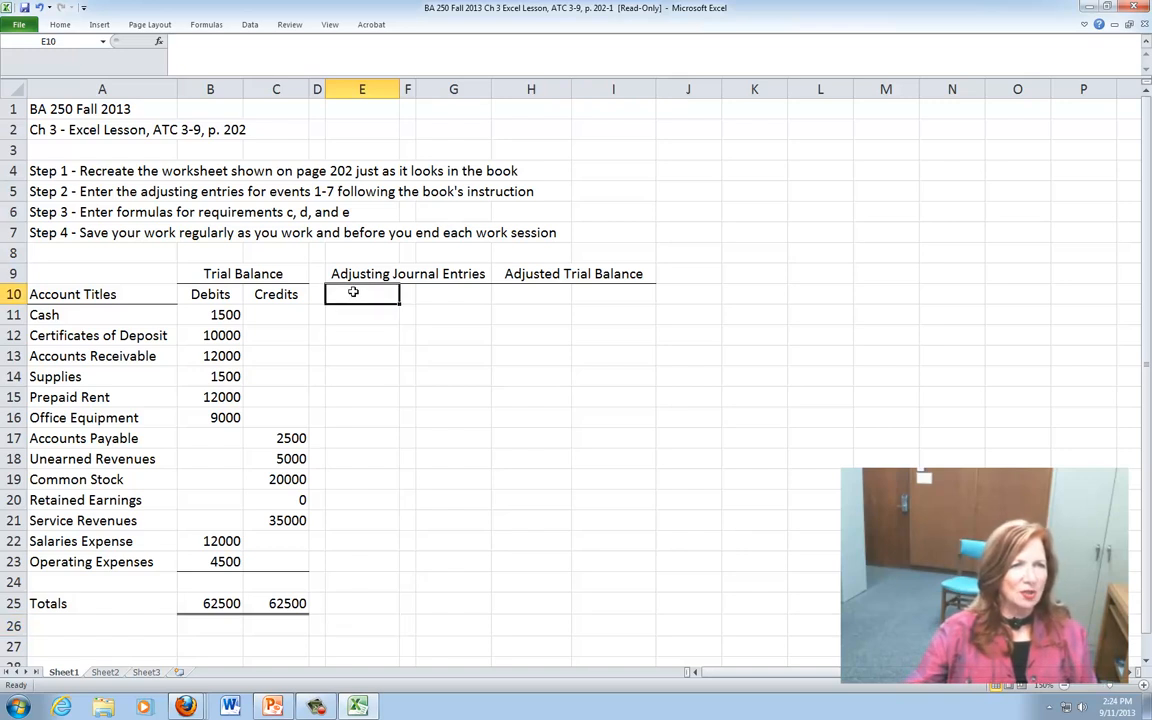
type("Debit")
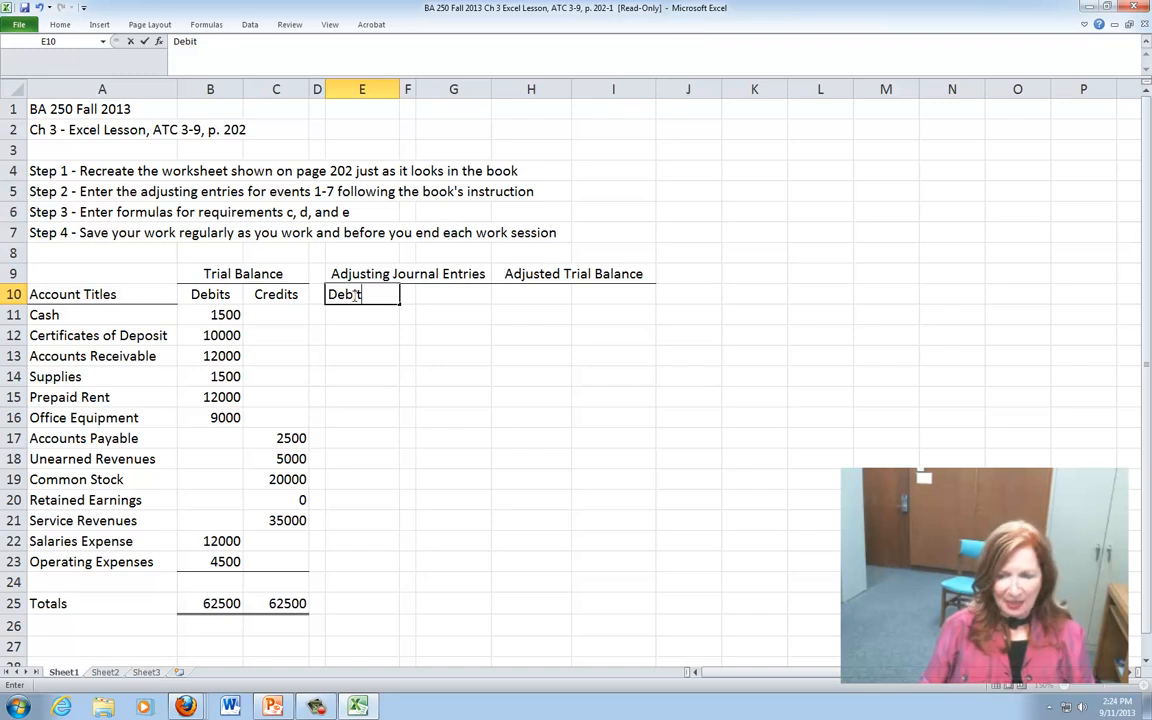
key("Tab")
type("Credit")
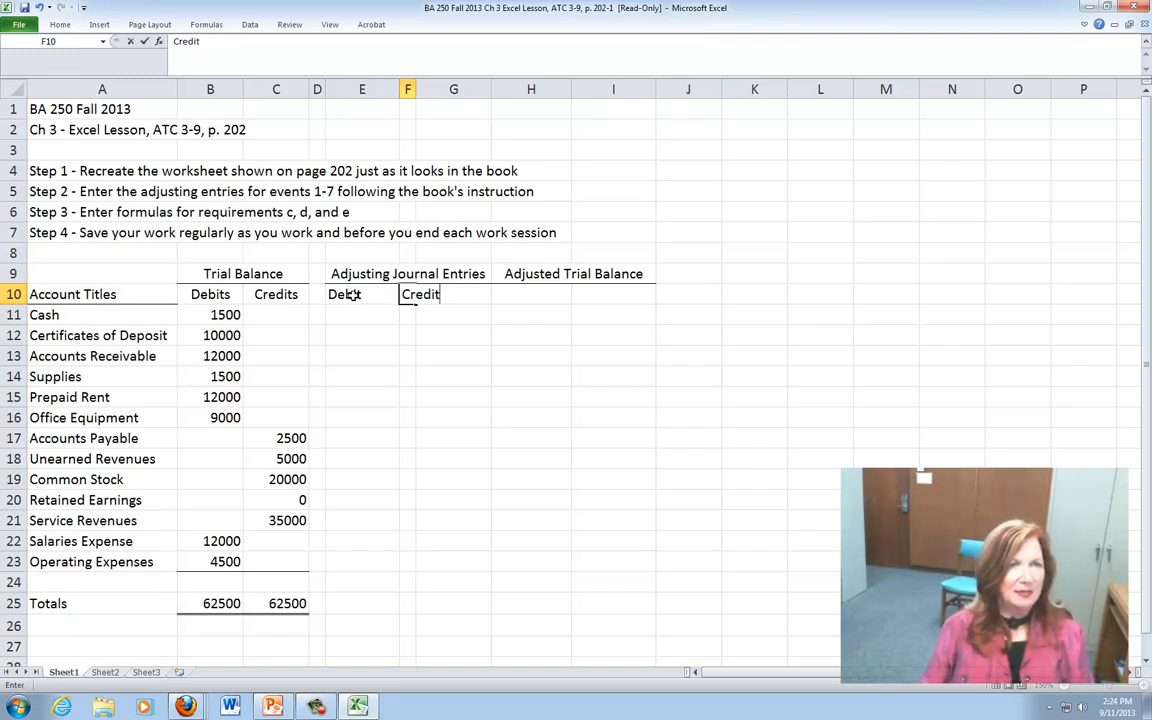
key("BackSpace")
key("BackSpace")
key("BackSpace")
key("BackSpace")
key("BackSpace")
key("BackSpace")
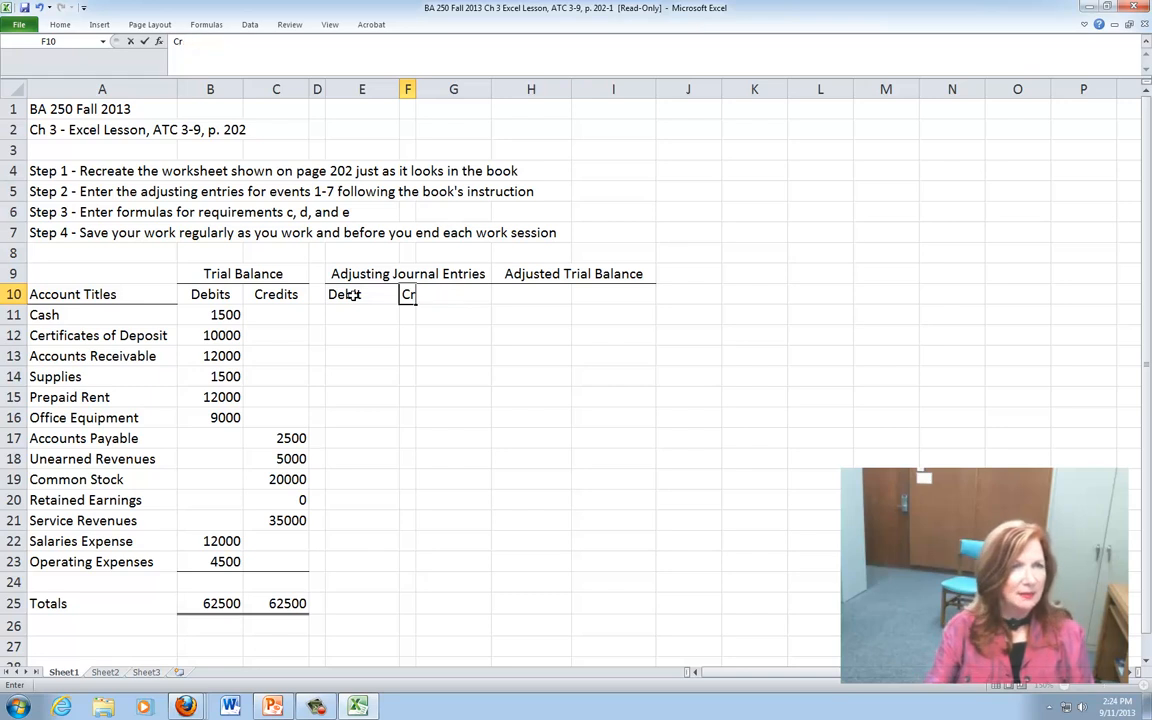
Enter the column headings Credits in G10, Debits in H10 and Credits in I10
key("Tab")
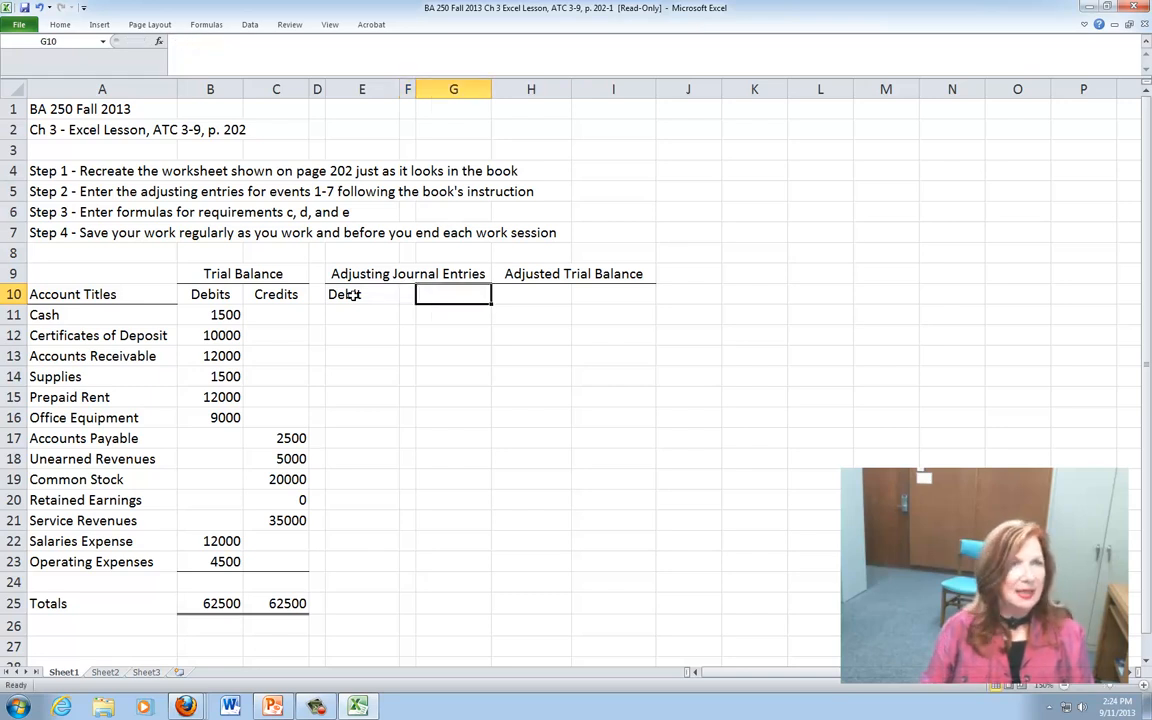
type("Credits")
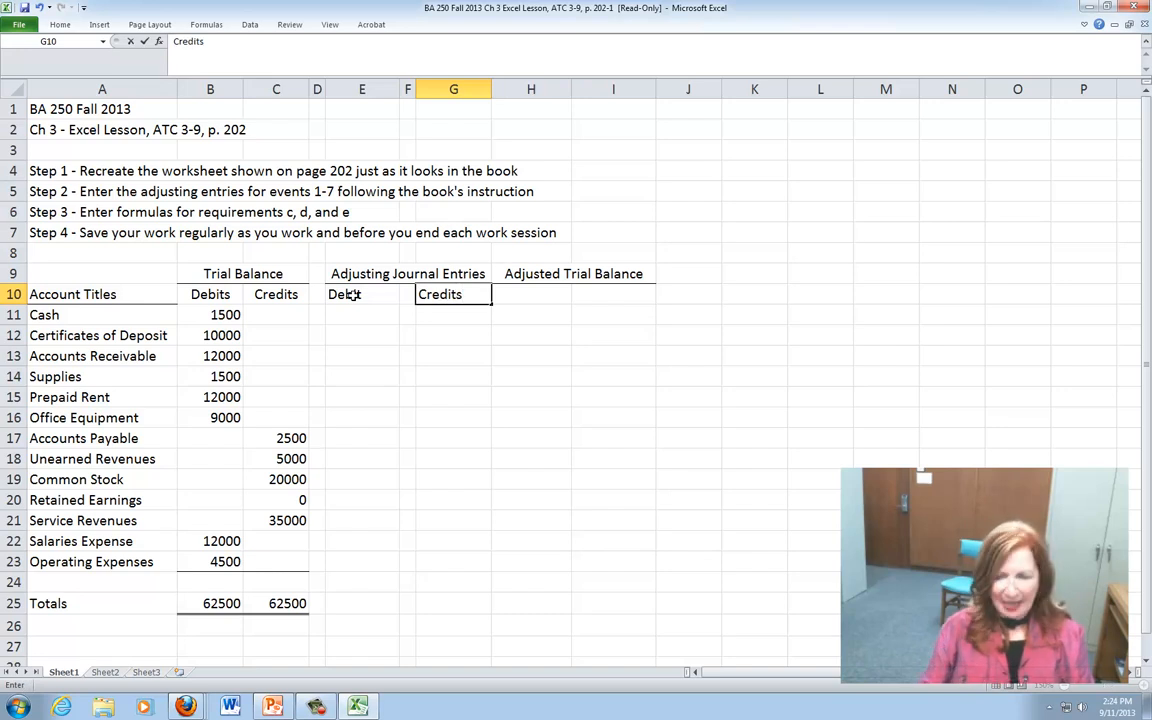
key("Tab")
type("De")
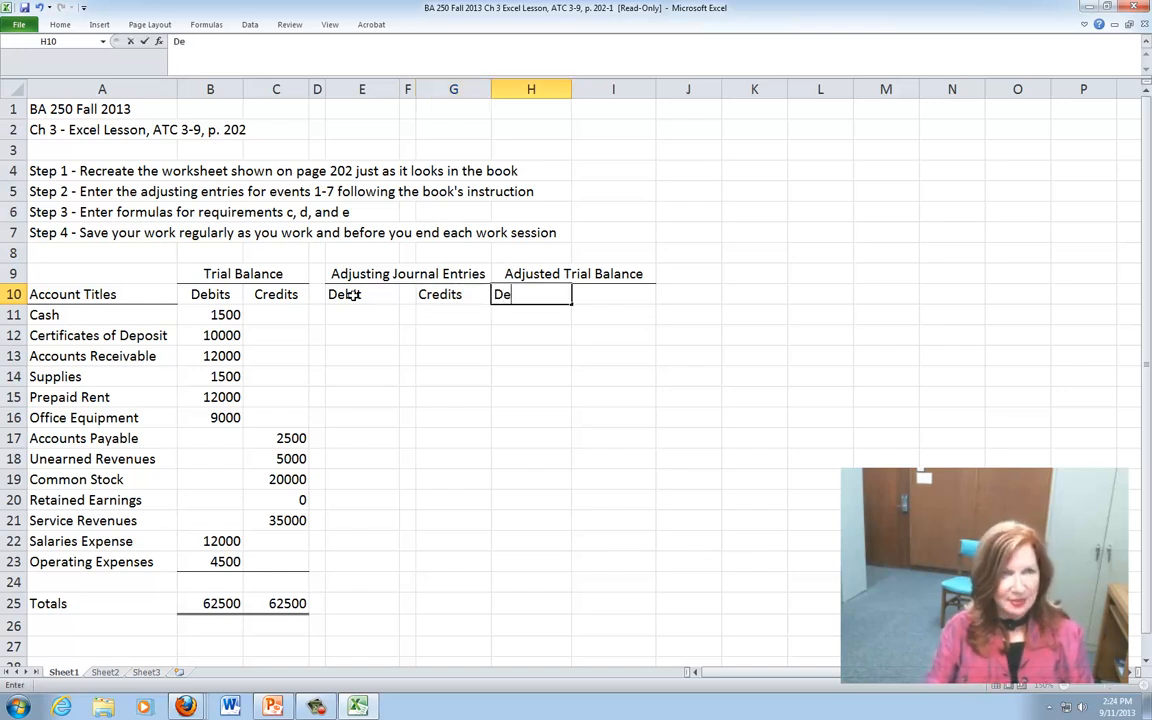
type("bits")
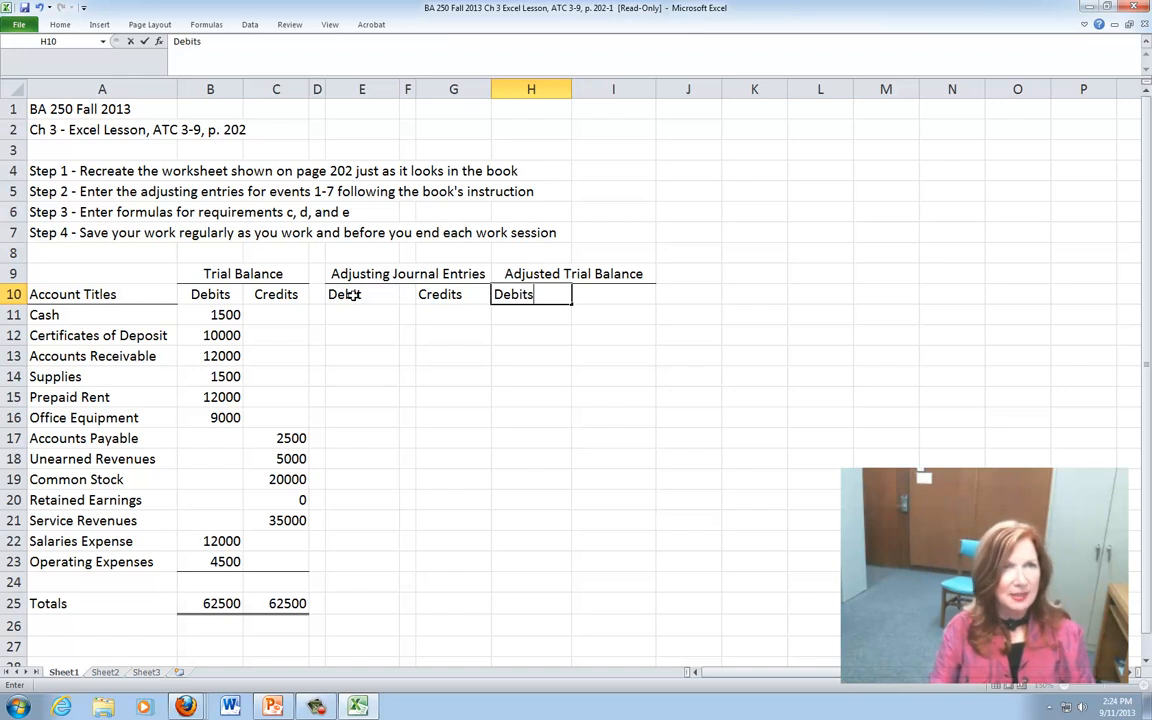
key("Tab")
type("Credits")
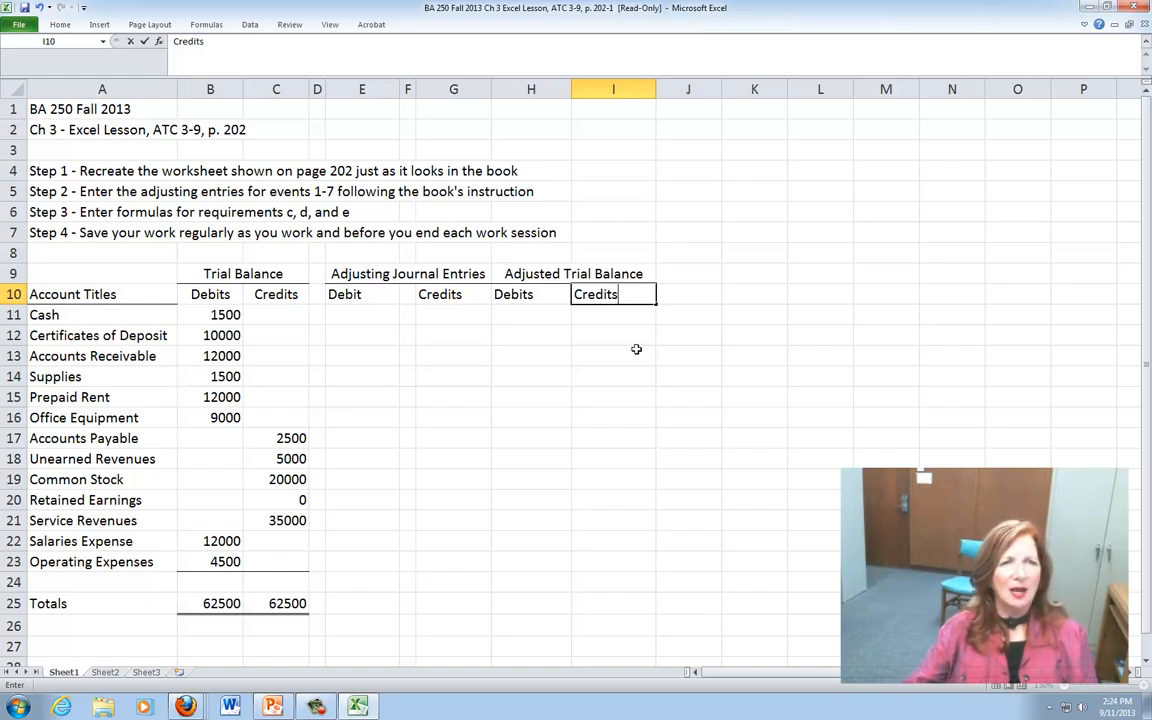
key("Return")
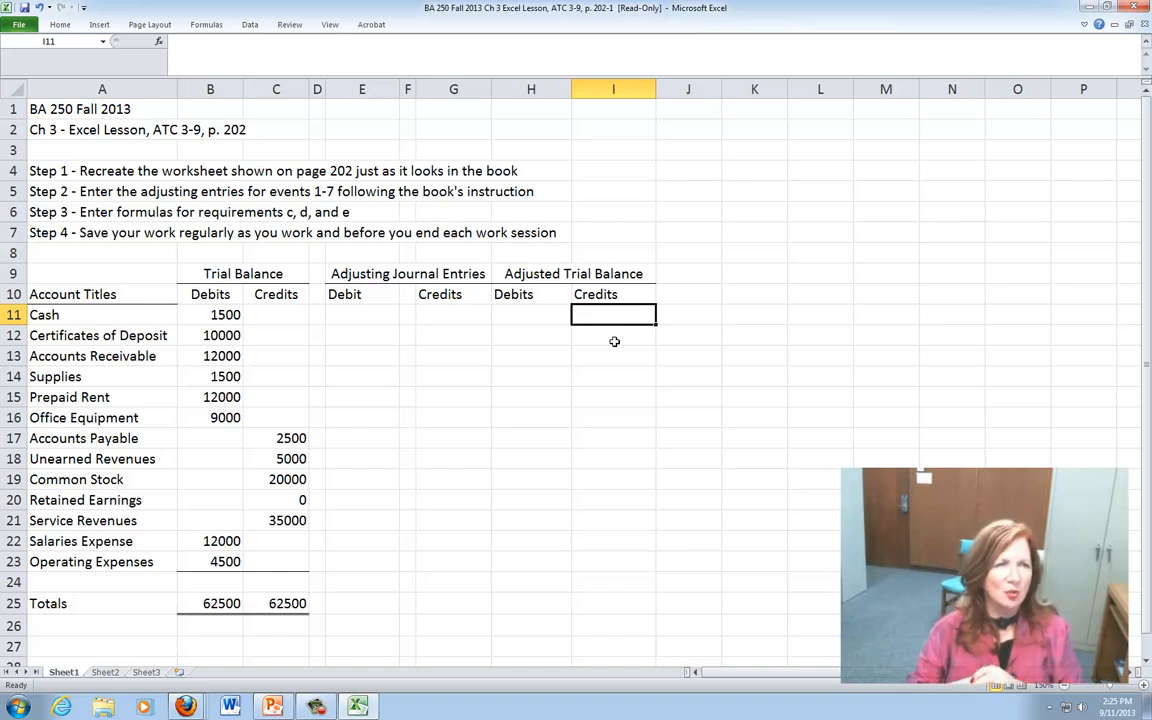
Center the debit and credit column headings in E10:I10
left_click(338, 293)
left_click_drag(338, 293, 597, 294)
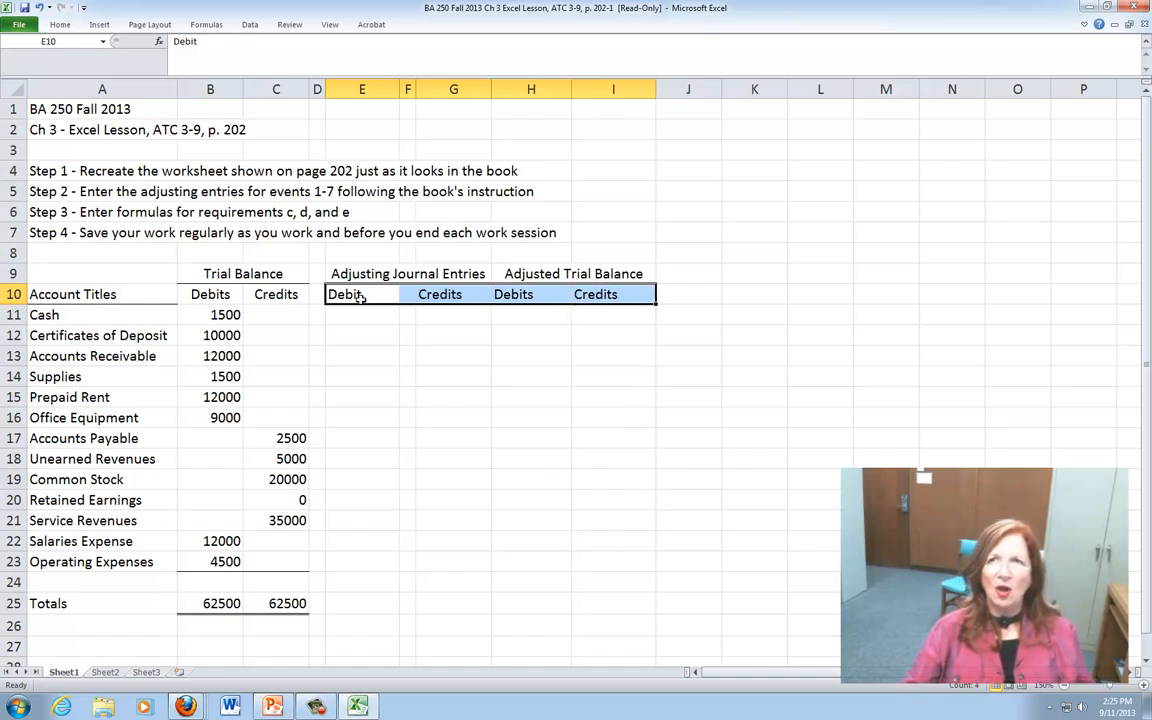
left_click(60, 27)
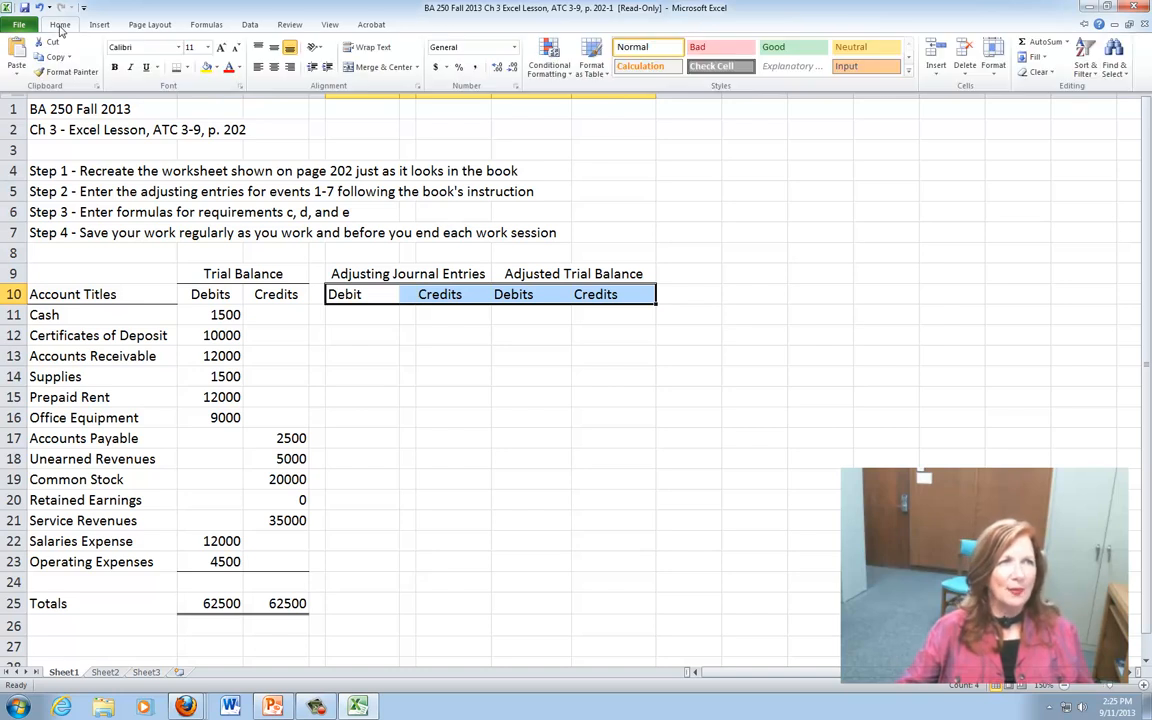
left_click(275, 68)
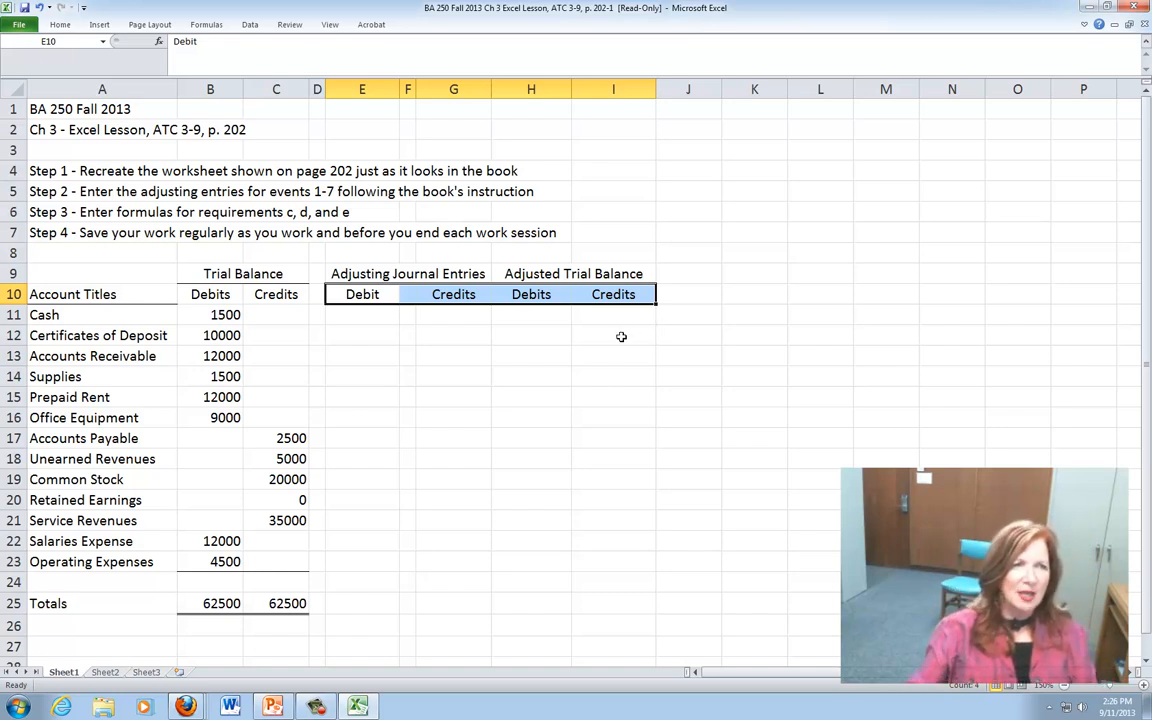
Record the debit of adjusting entry 1 for Unearned Revenues, with reference 1 in D18 and 3000 in E18
left_click(317, 459)
type("1")
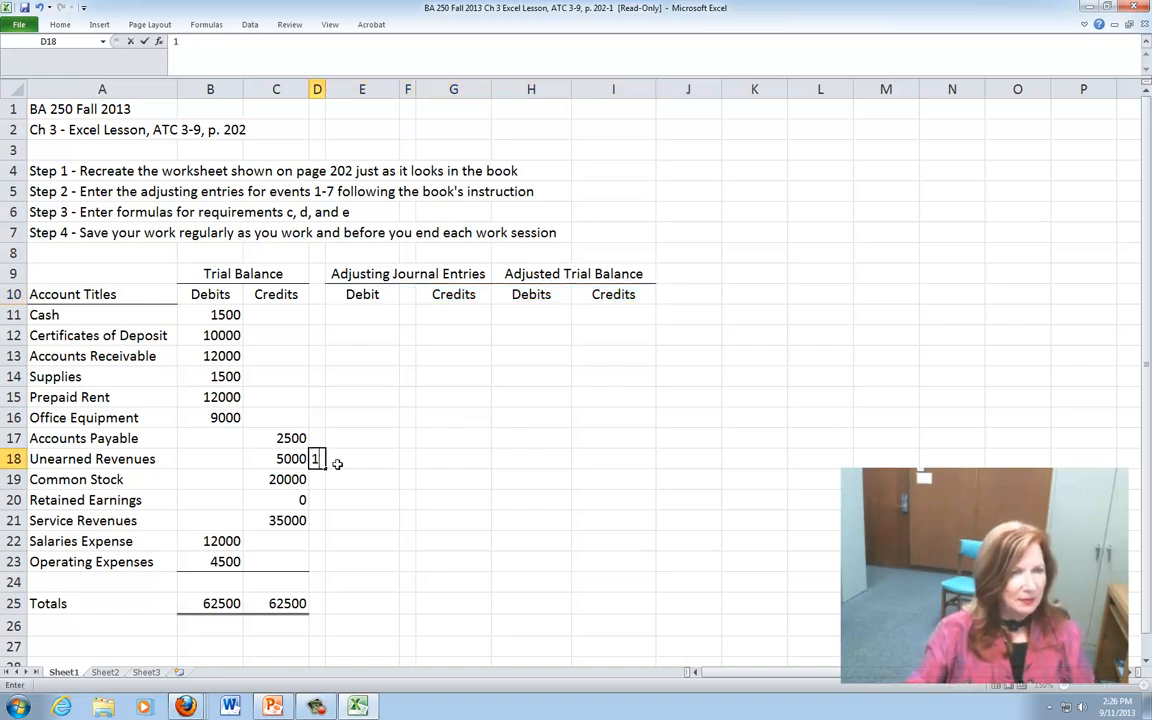
left_click(340, 463)
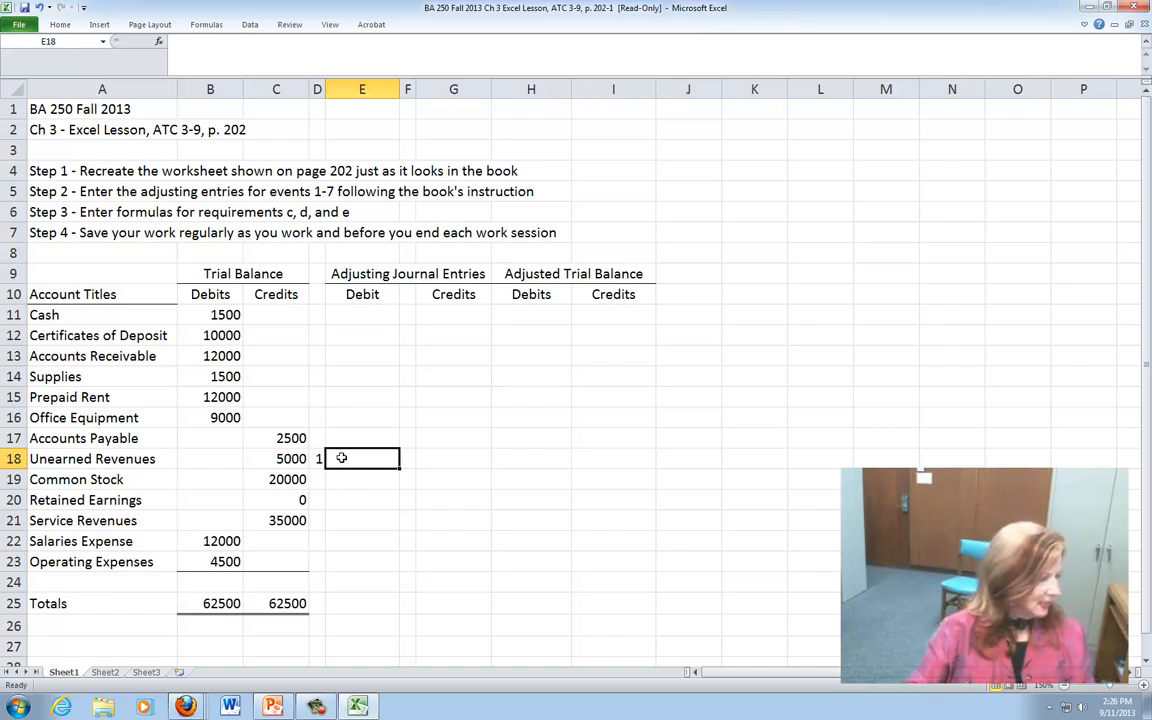
type("3000")
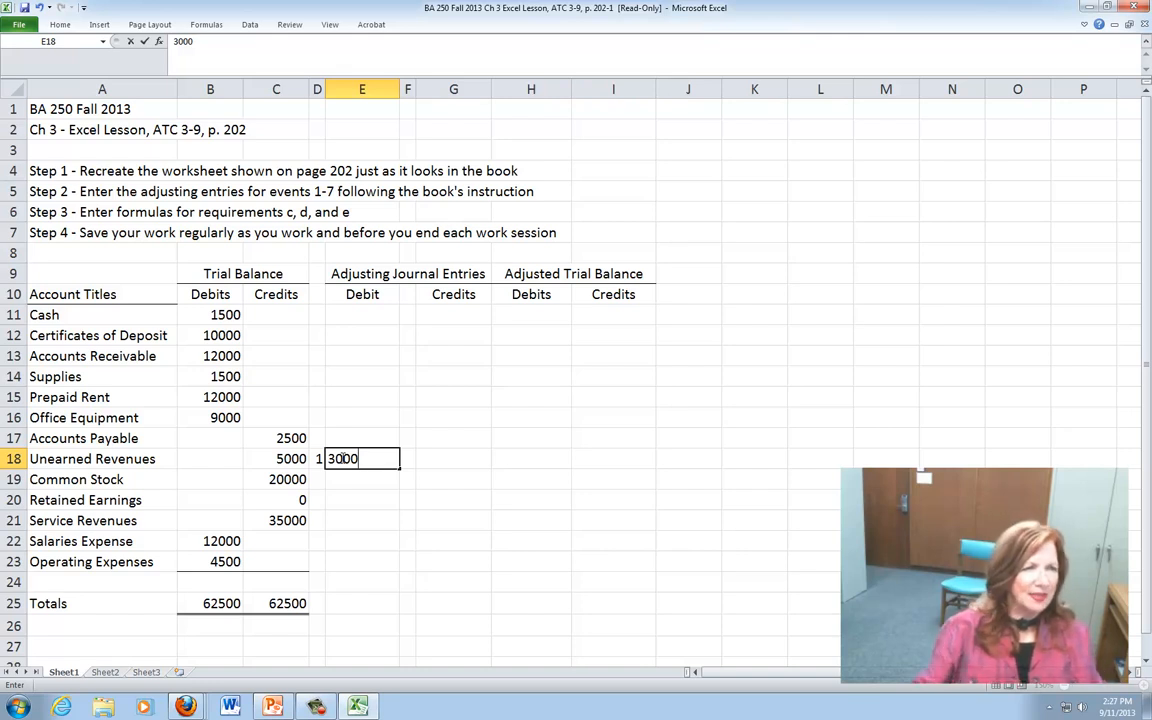
left_click(316, 501)
left_click(316, 521)
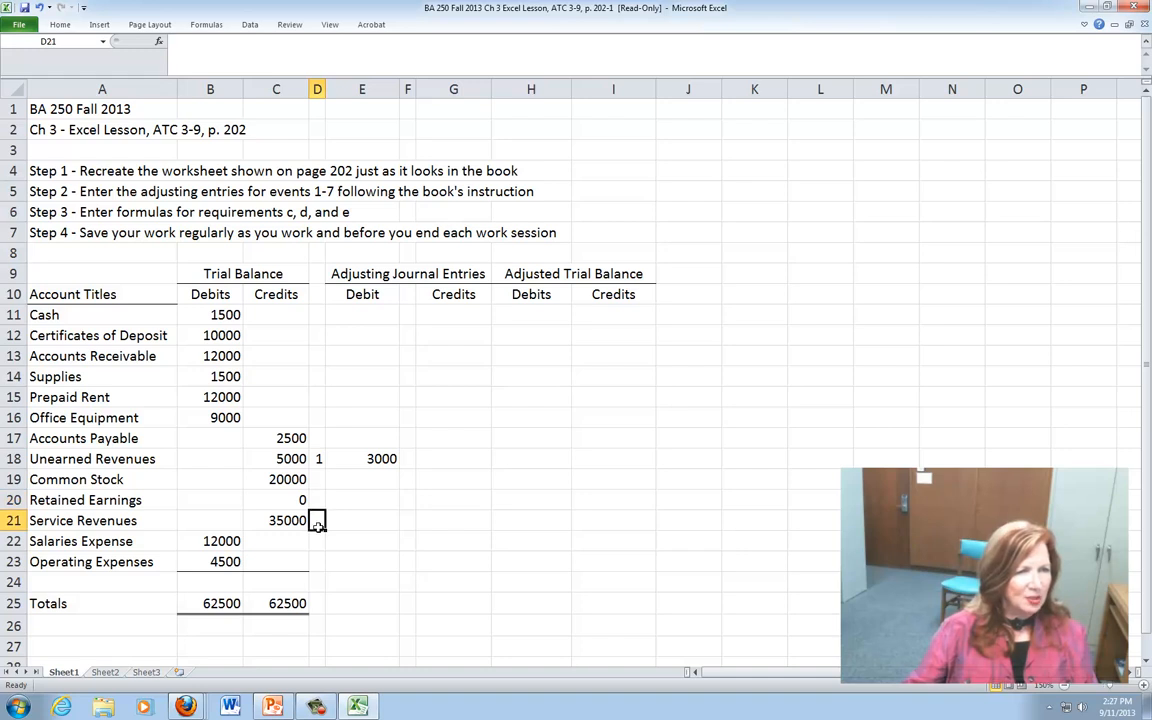
type("1")
left_click(441, 521)
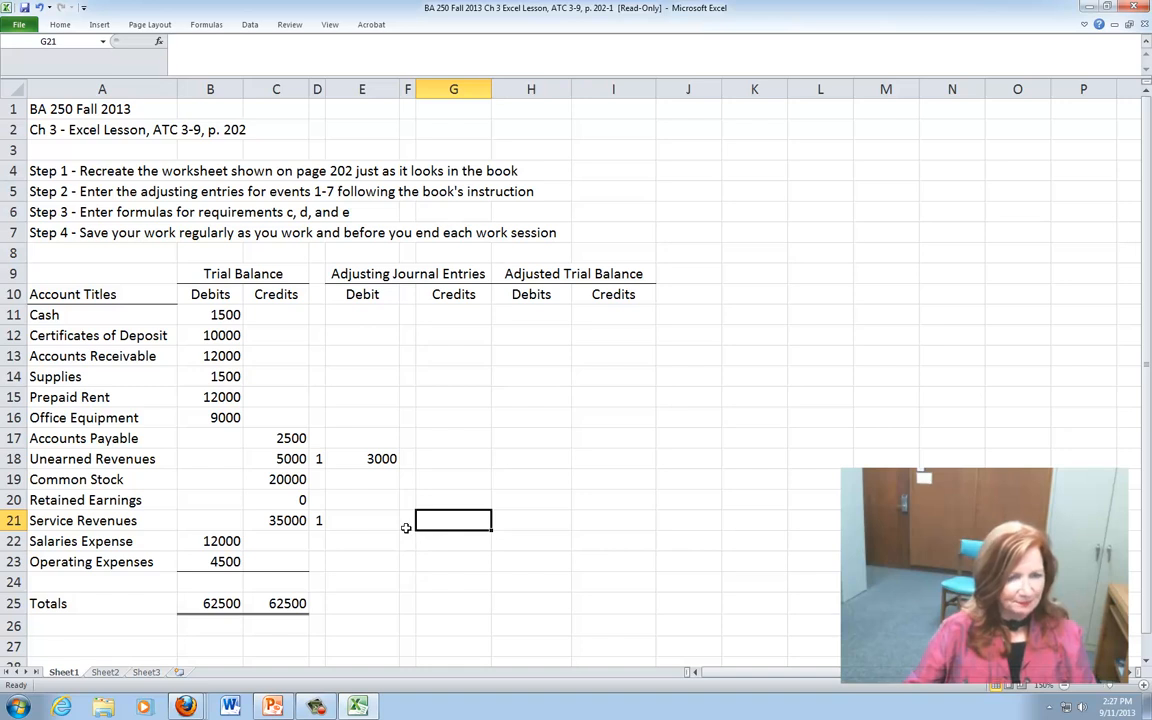
left_click(316, 521)
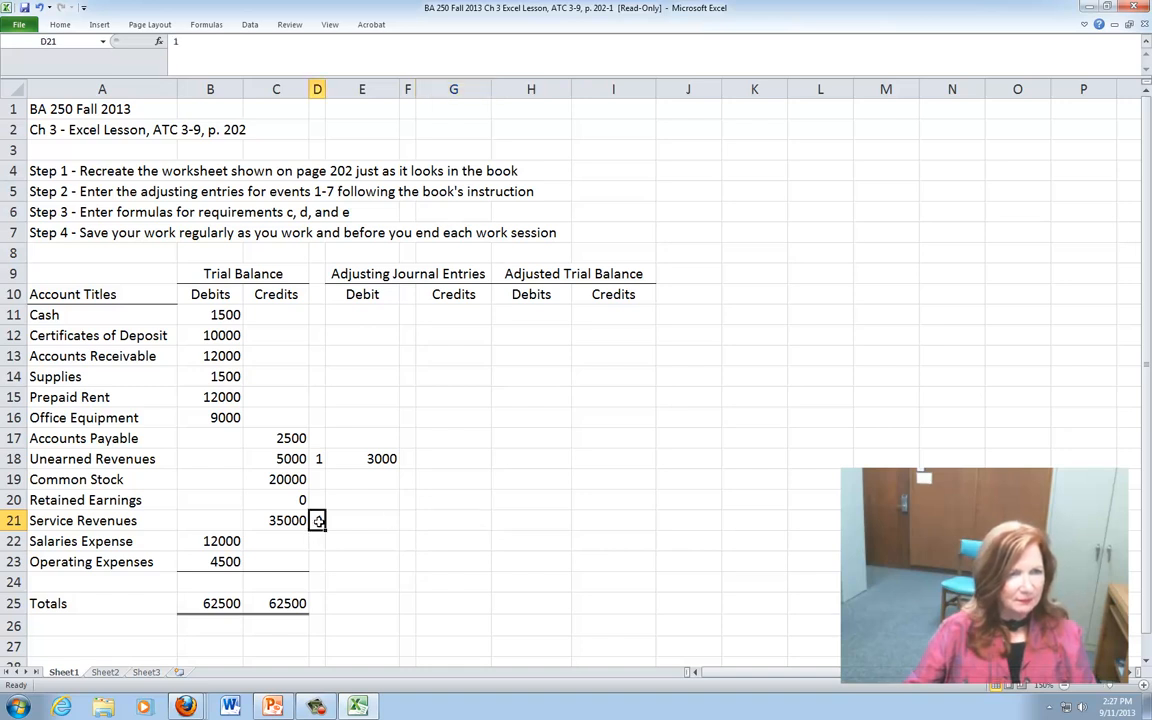
key("Delete")
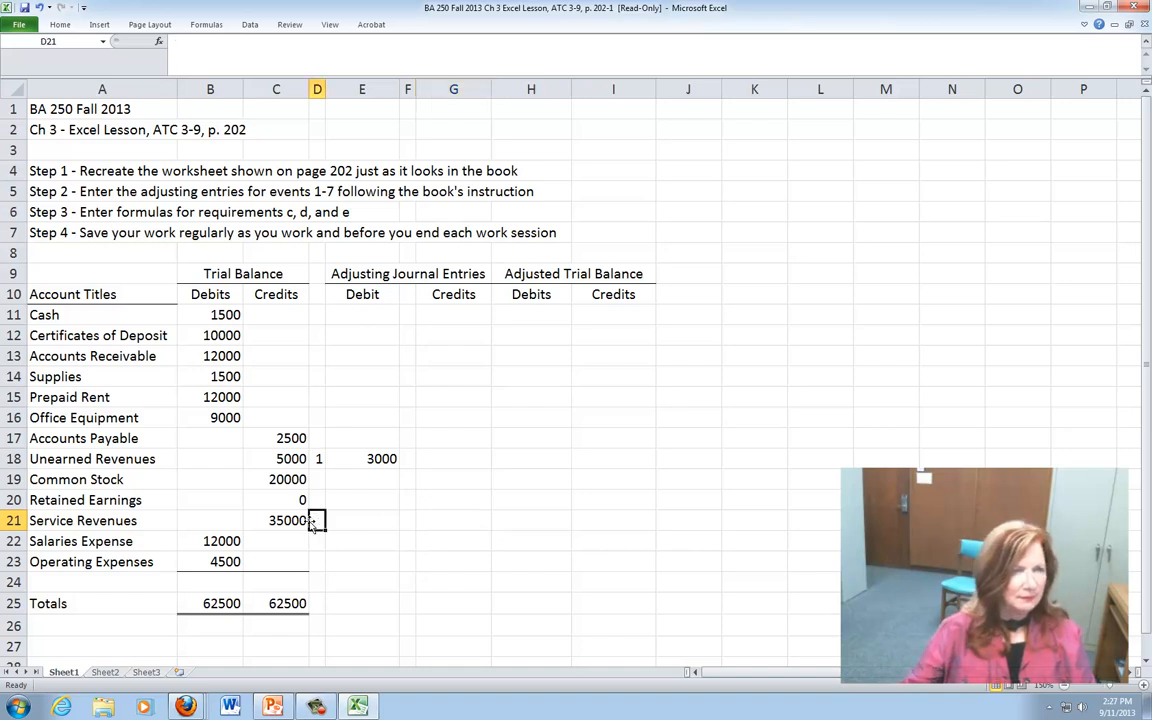
Record the credit of adjusting entry 1 for Service Revenues, with reference 1 in F21 and 3000 in G21
left_click(407, 521)
type("1")
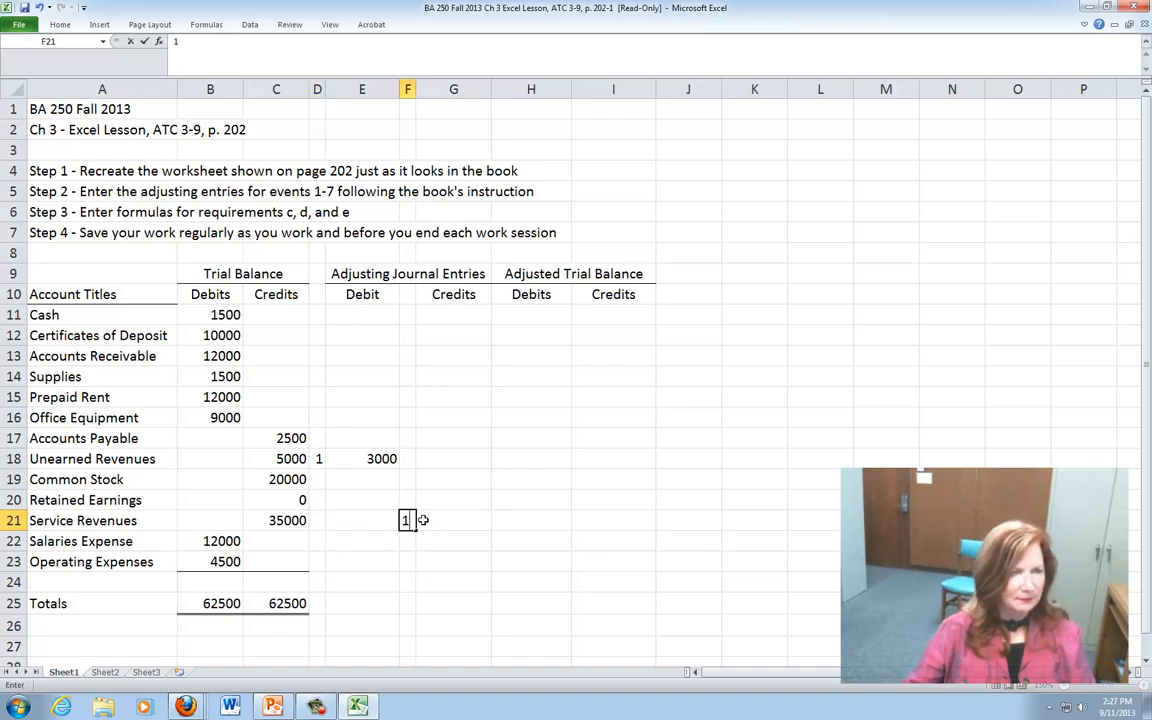
left_click(440, 524)
type("3000")
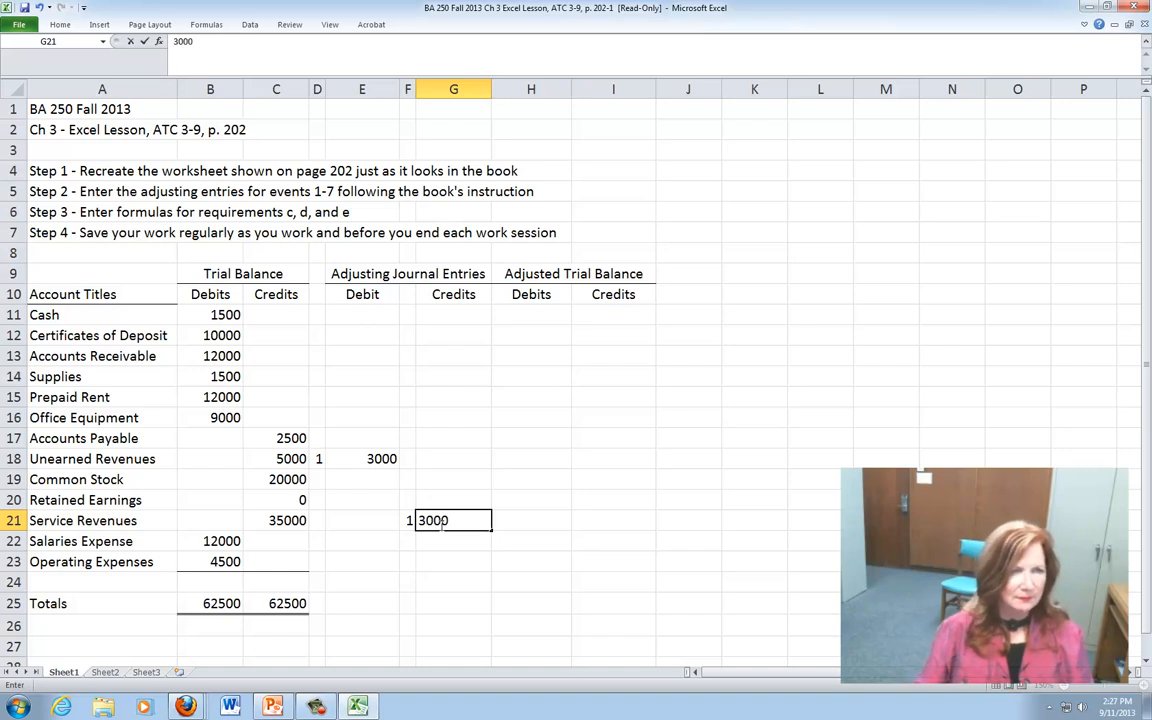
key("Return")
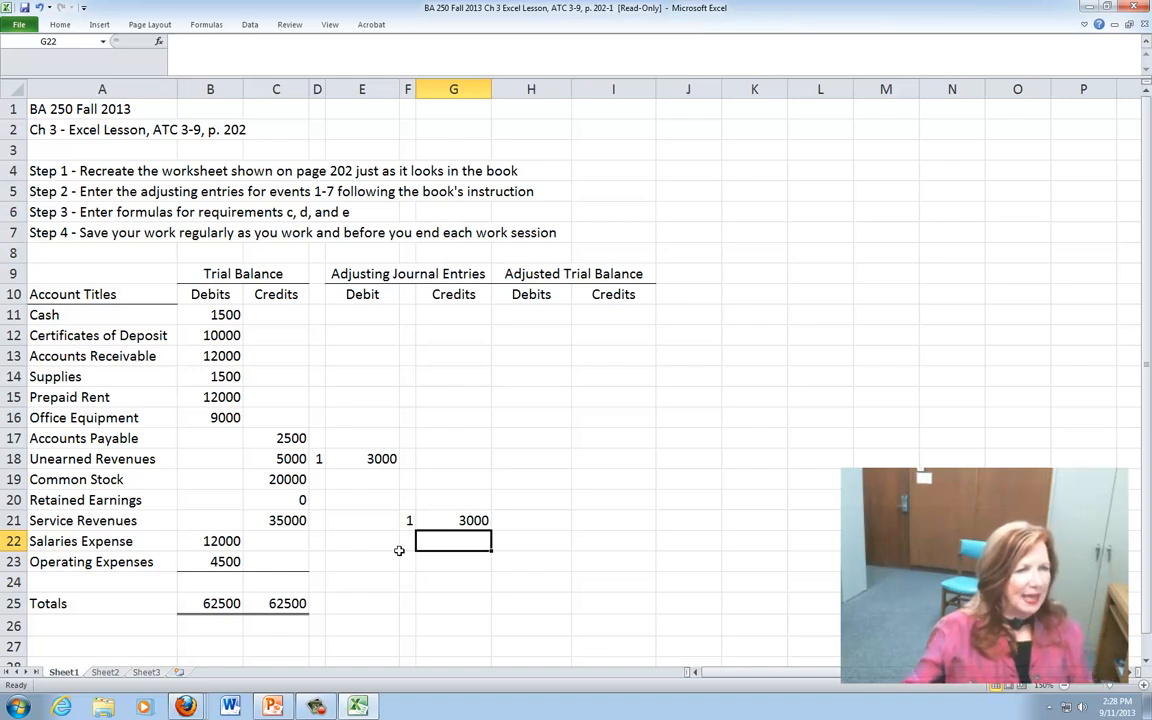
Record the debit of adjusting entry 2 for Salaries Expense, with reference 2 in D22 and 1500 in E22
left_click(409, 541)
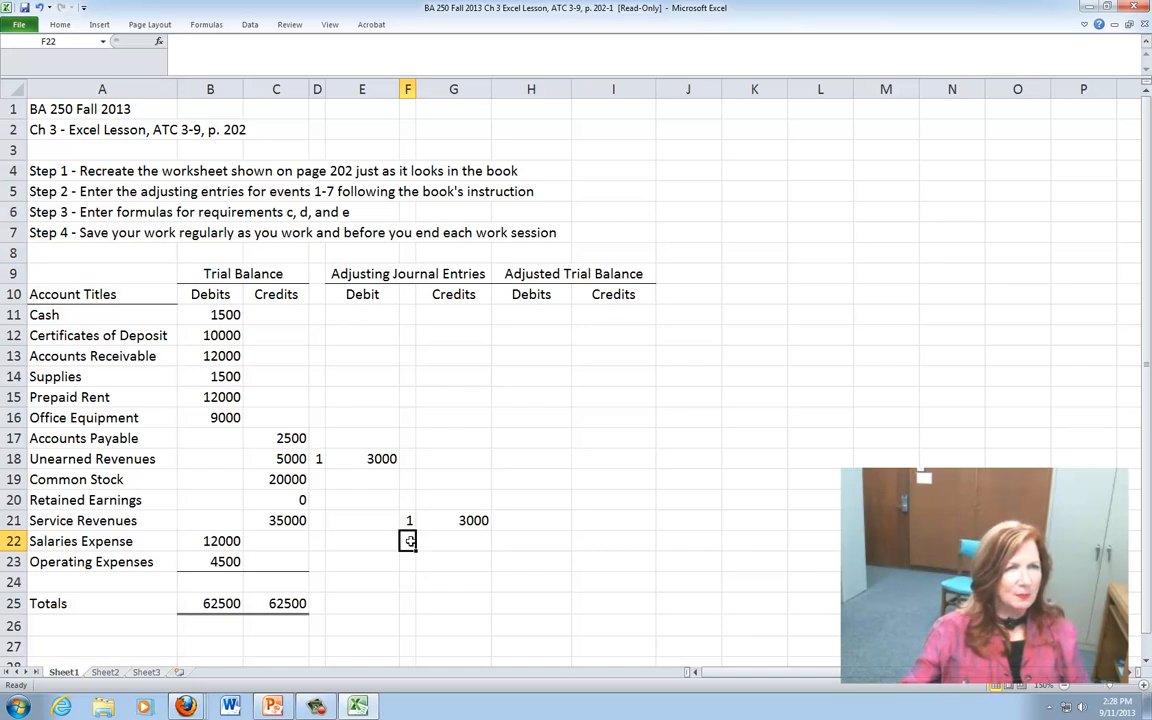
left_click(316, 541)
type("2")
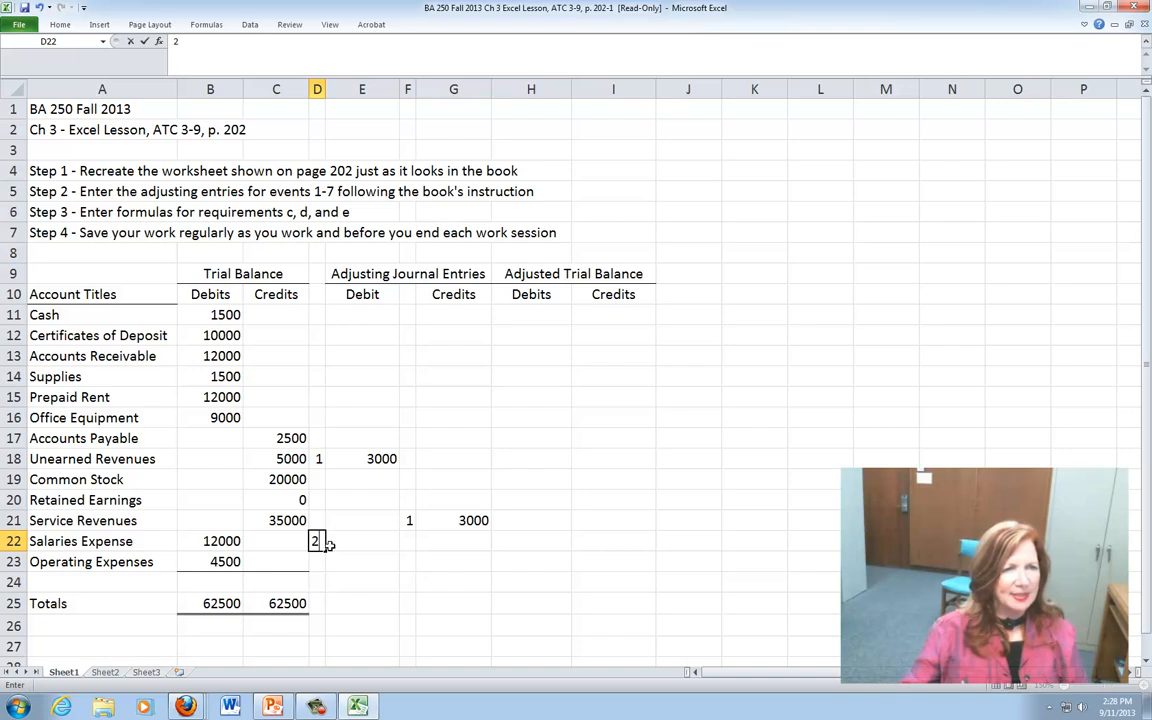
left_click(356, 542)
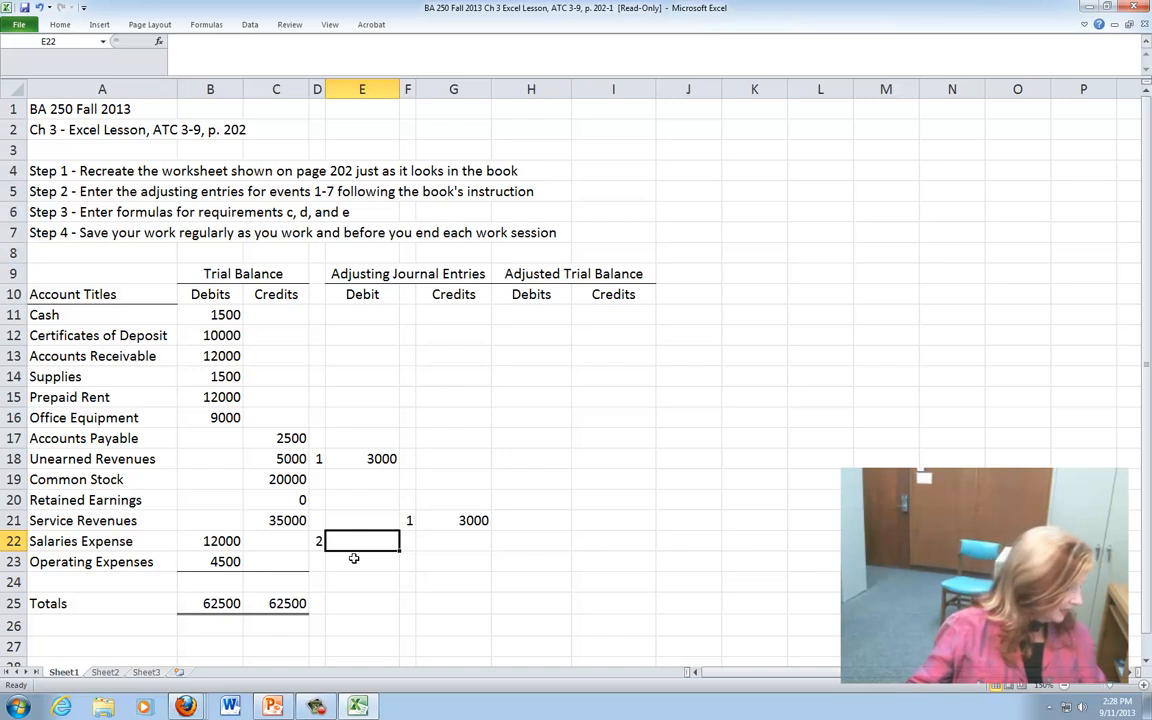
type("15")
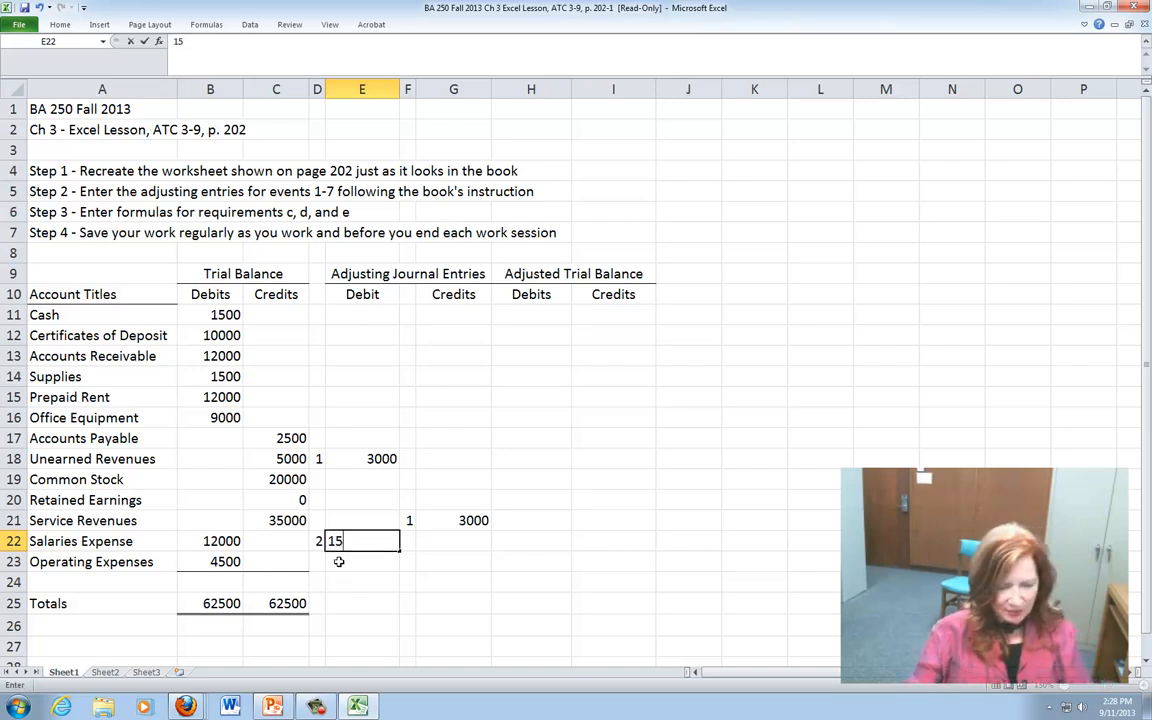
type("00")
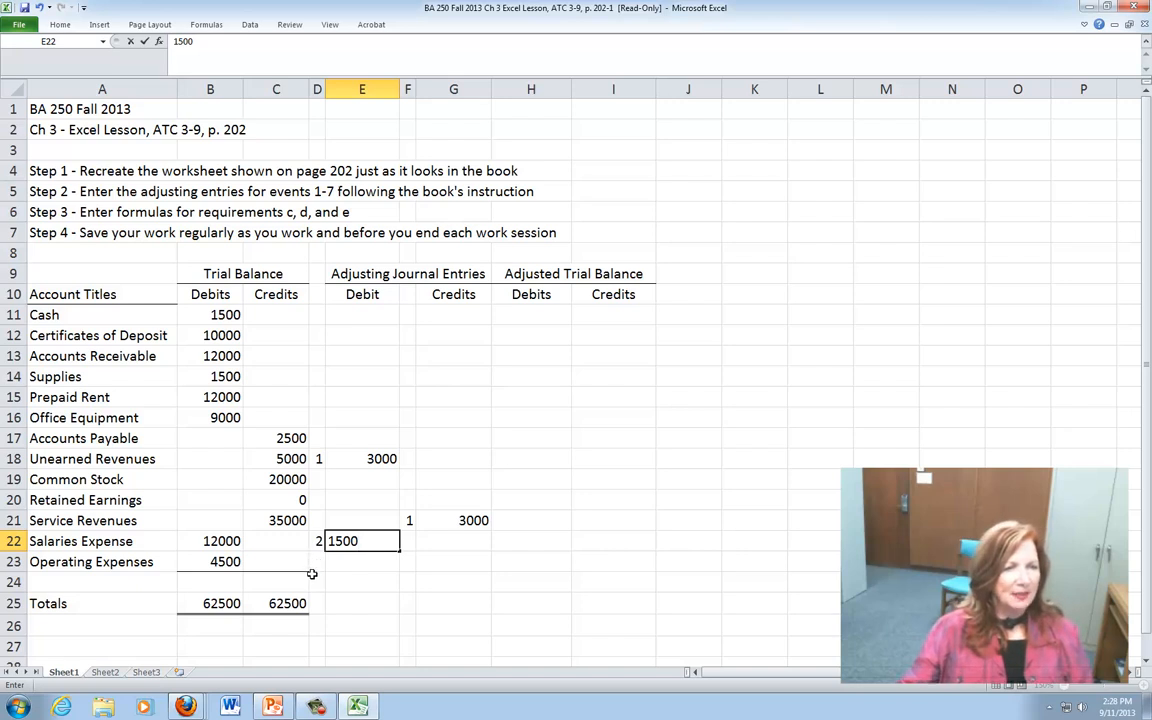
Open the workbook BA 250 Fall 2013 Ch 3 Excel Lesson, ATC 3-9, p. 202 from the Documents library to check it, and close it again
mouse_move(360, 708)
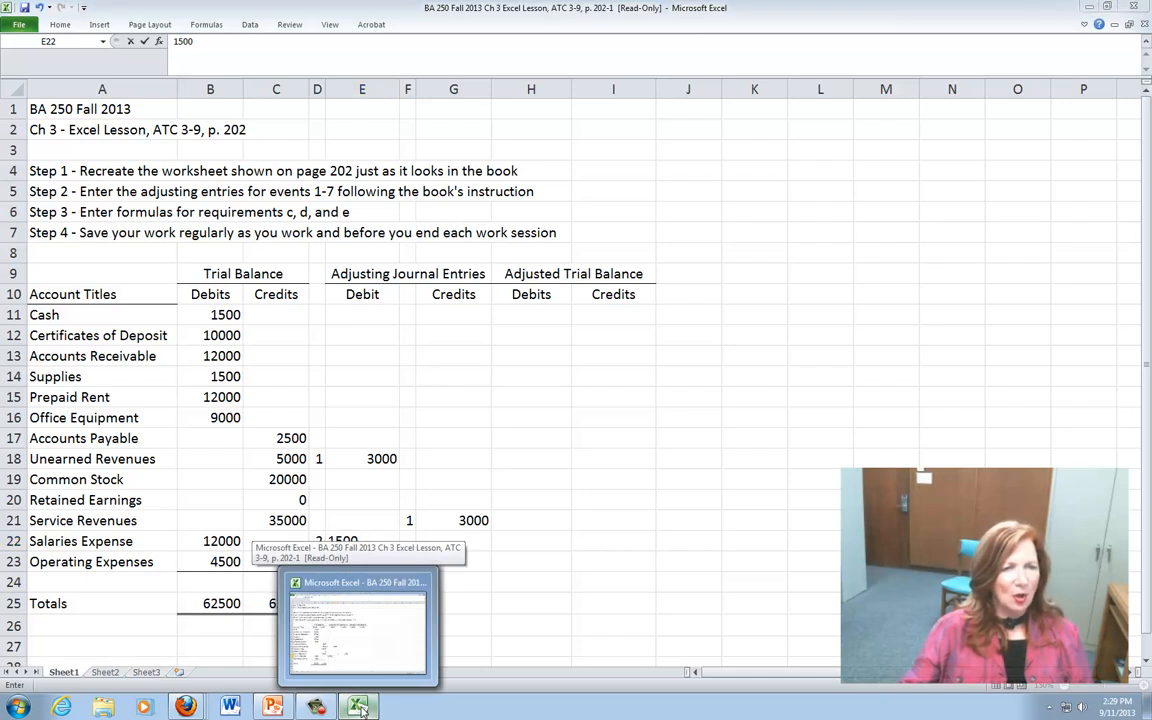
right_click(360, 708)
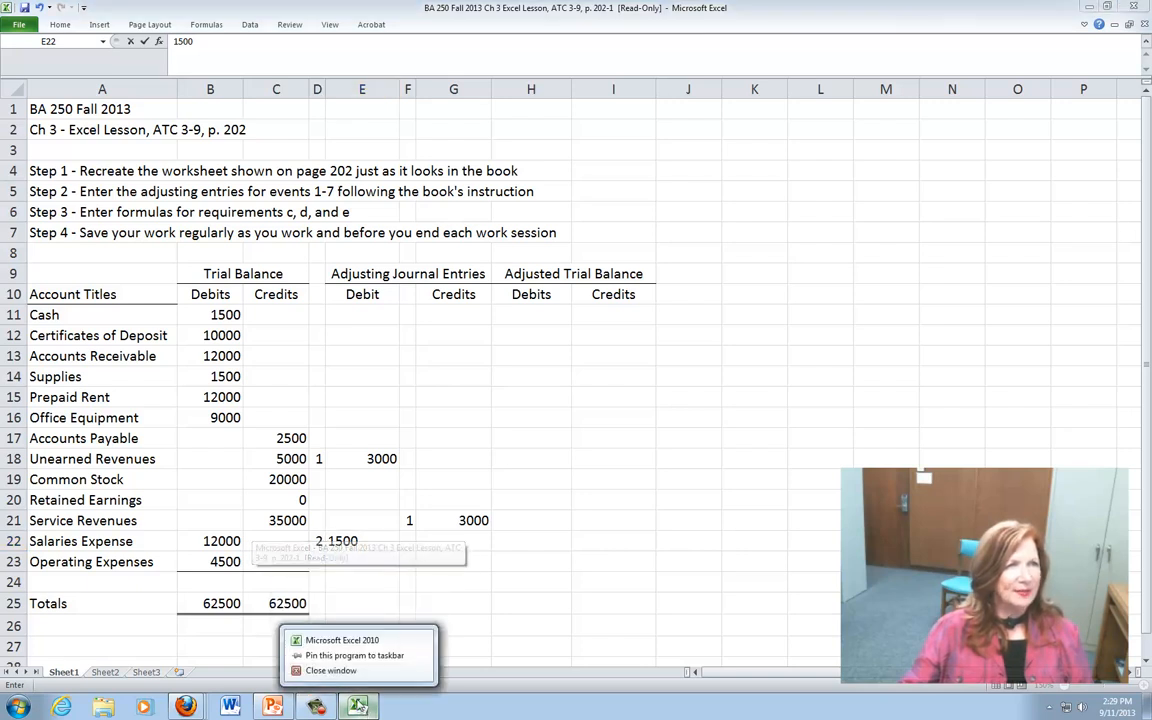
left_click(22, 28)
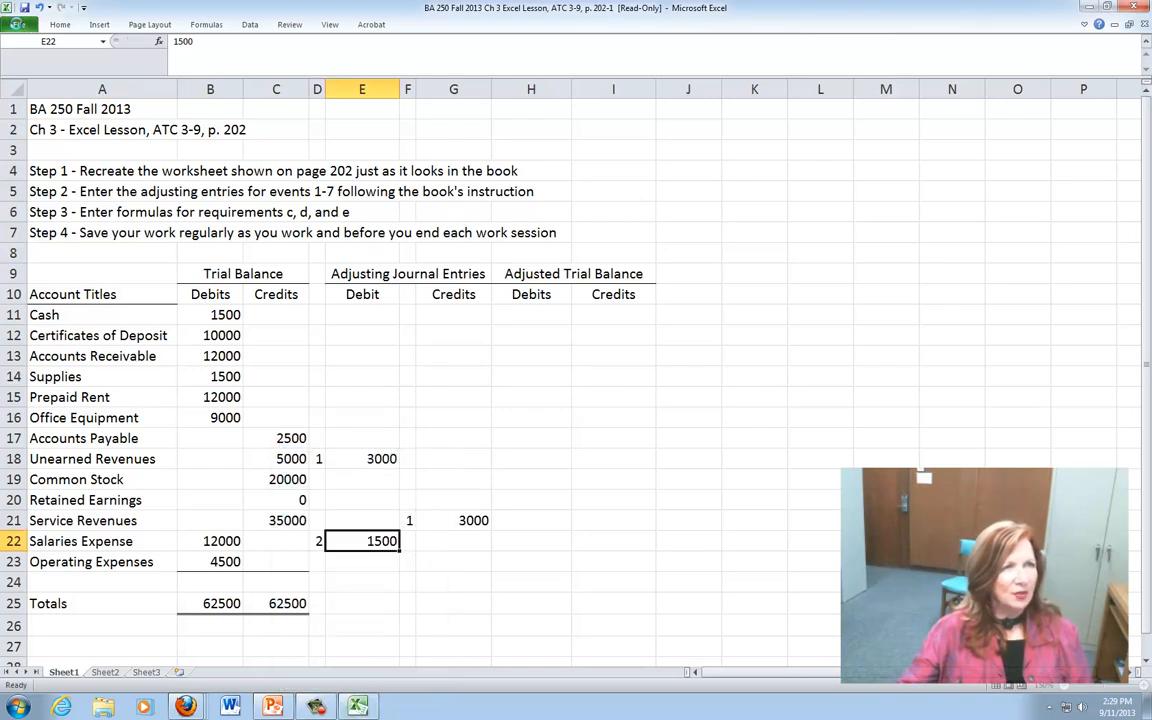
left_click(18, 26)
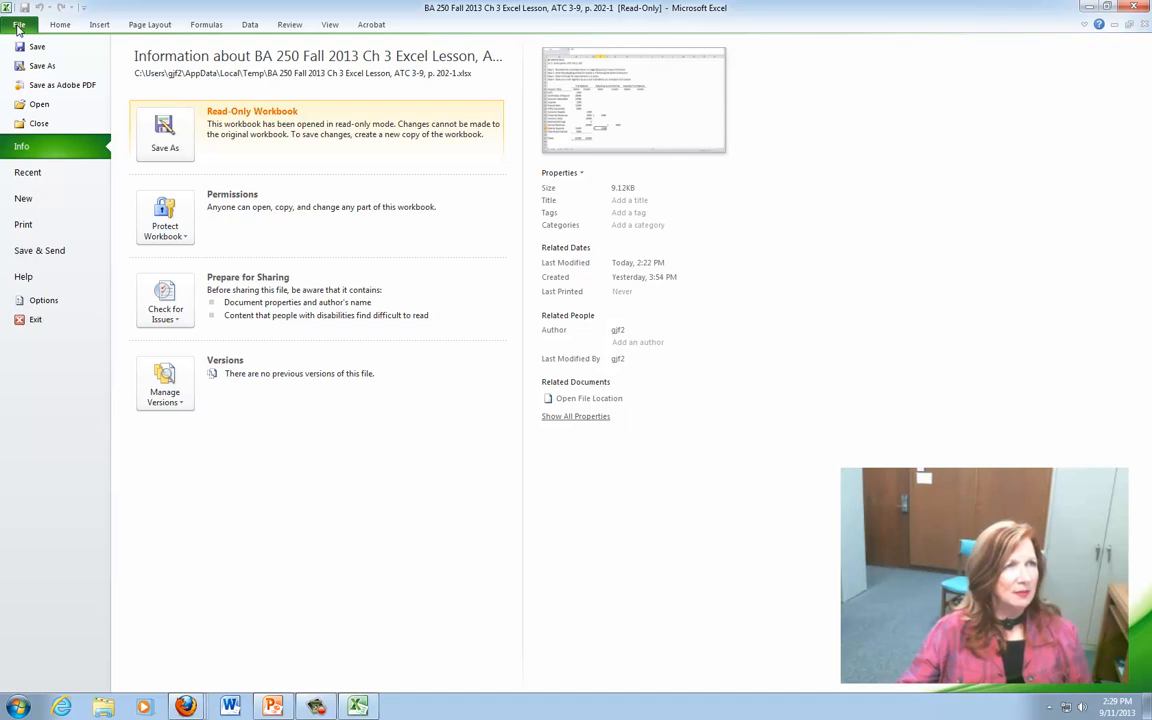
key("Escape")
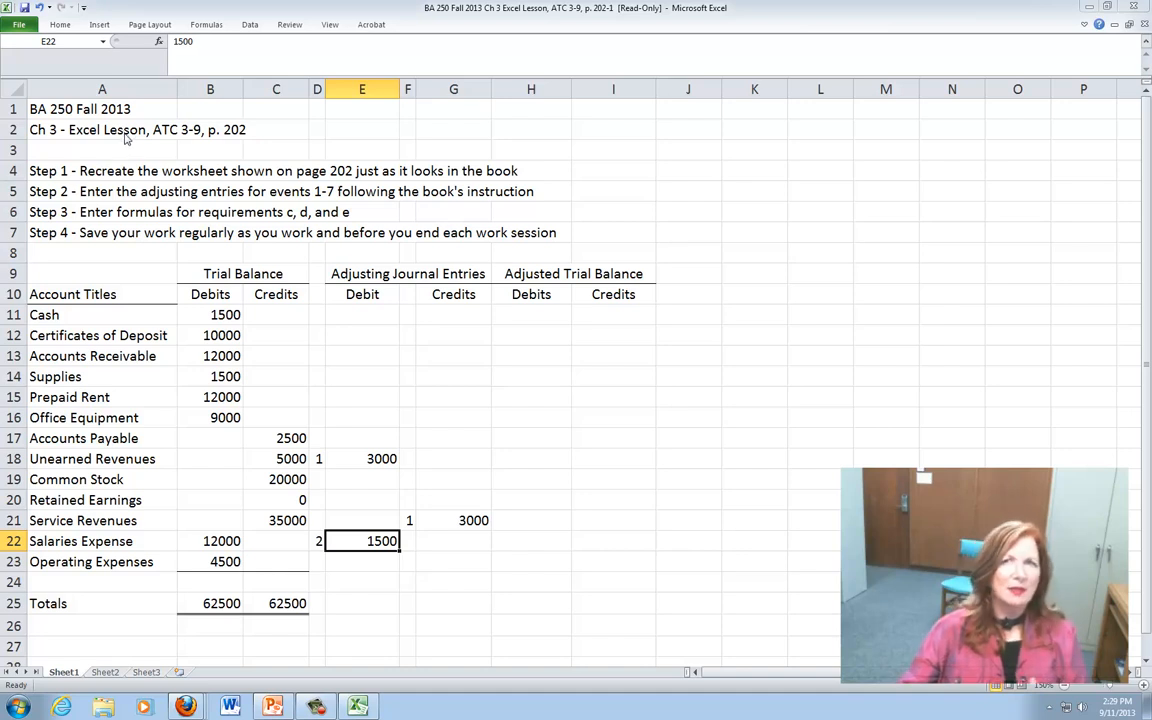
key("ctrl+o")
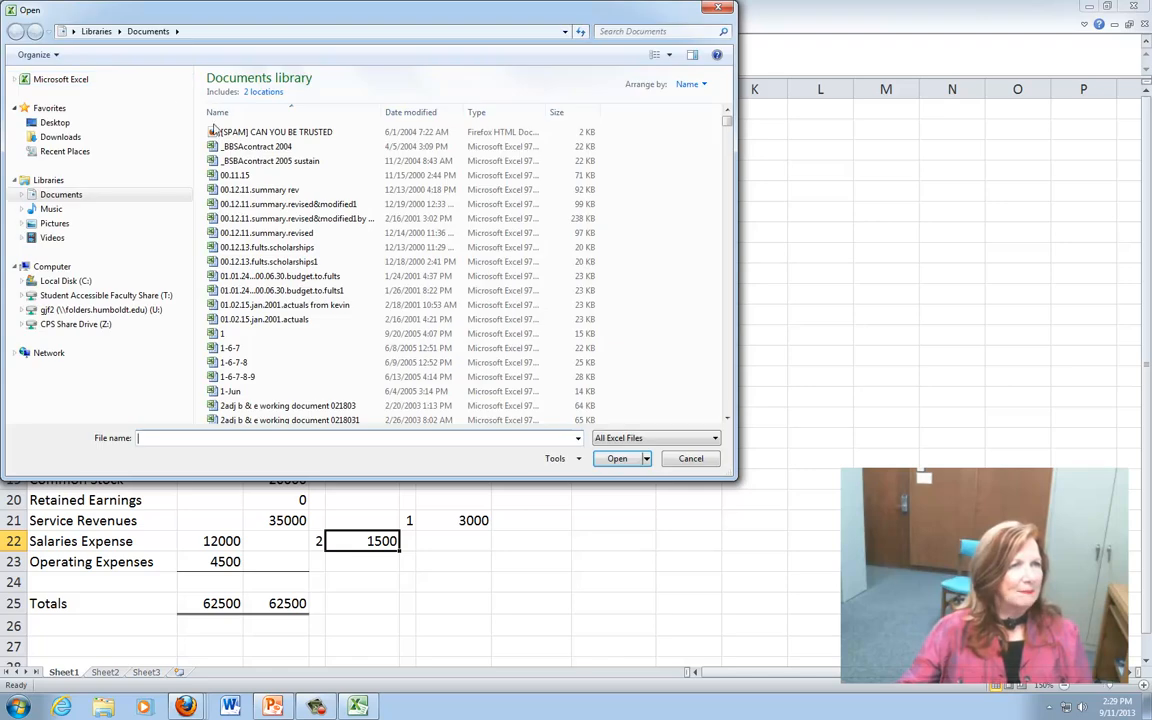
left_click_drag(727, 122, 731, 177)
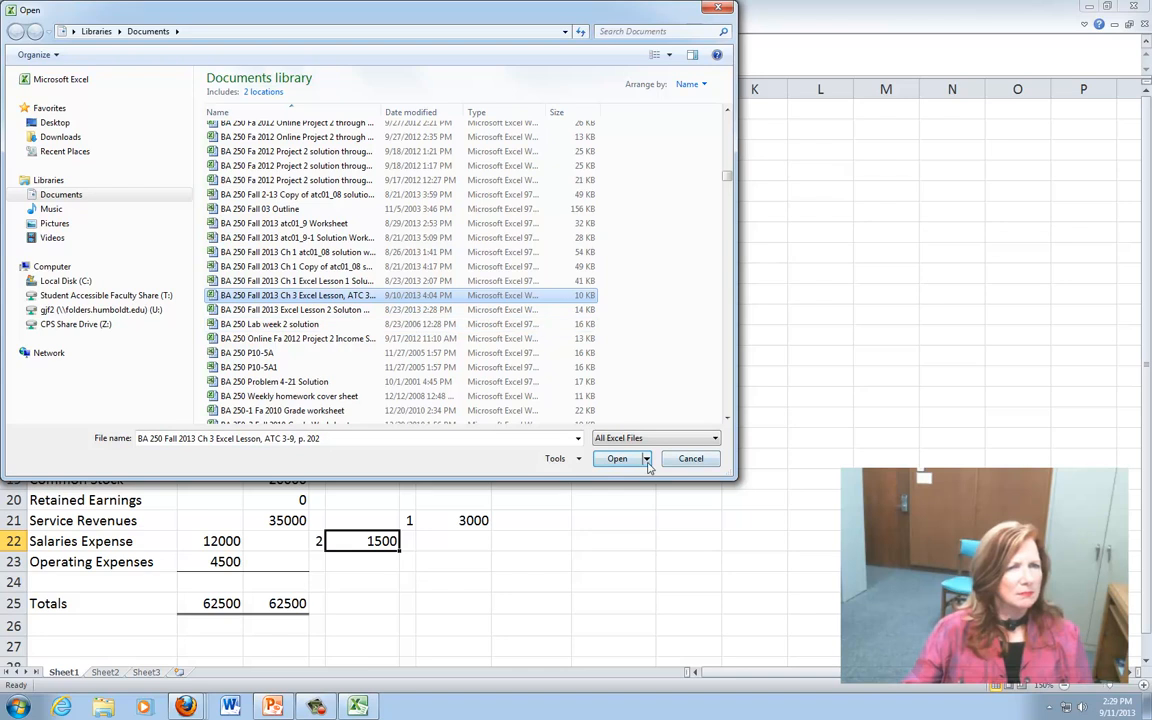
left_click(614, 459)
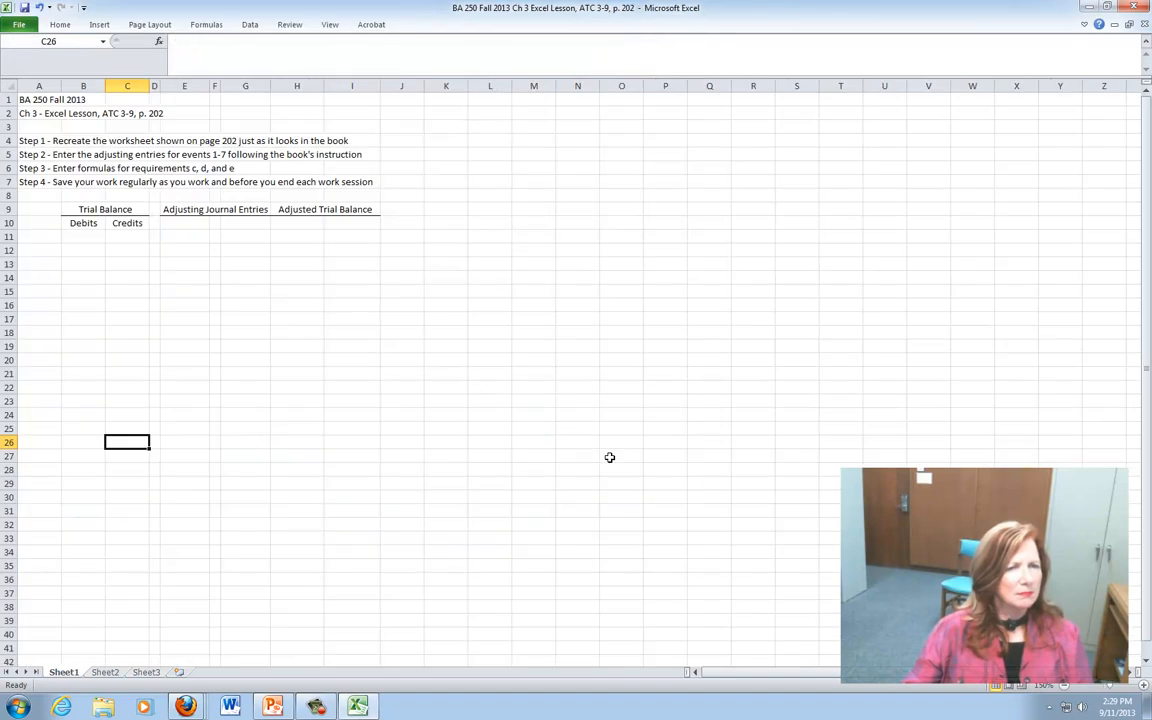
left_click(1145, 24)
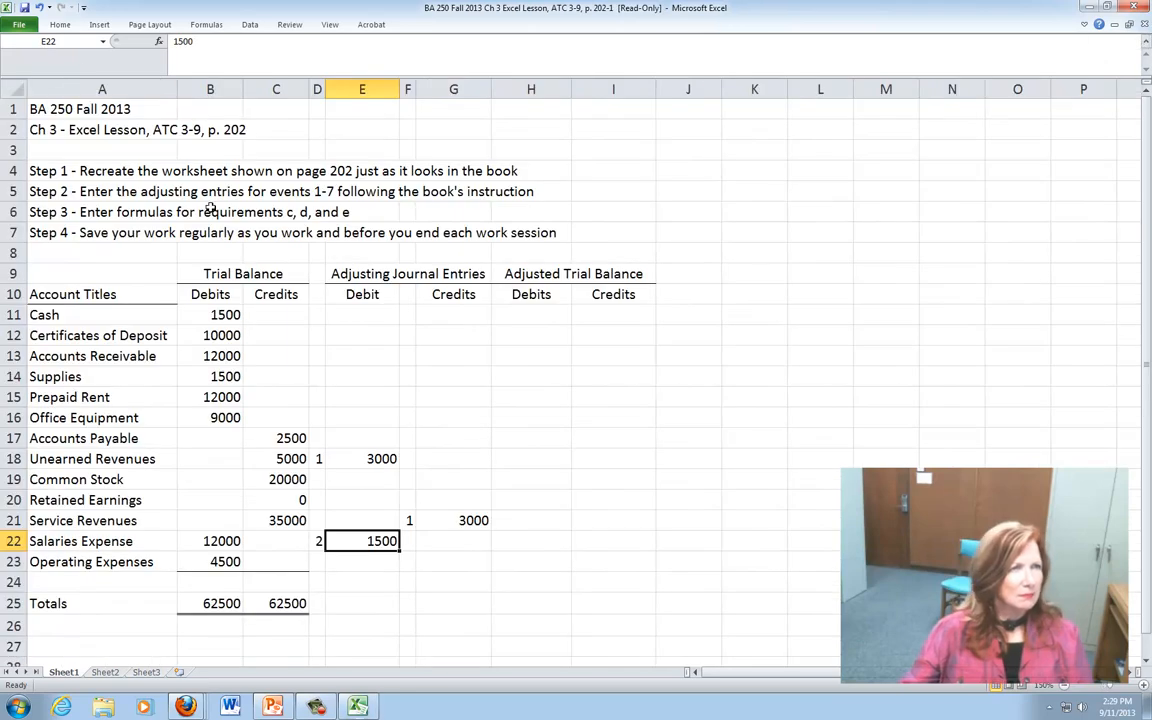
Open the workbook BA 250 Fall 2013 Excel Lesson 2 Soluton Worksheet from the Documents library to check it, and close it again
left_click(18, 23)
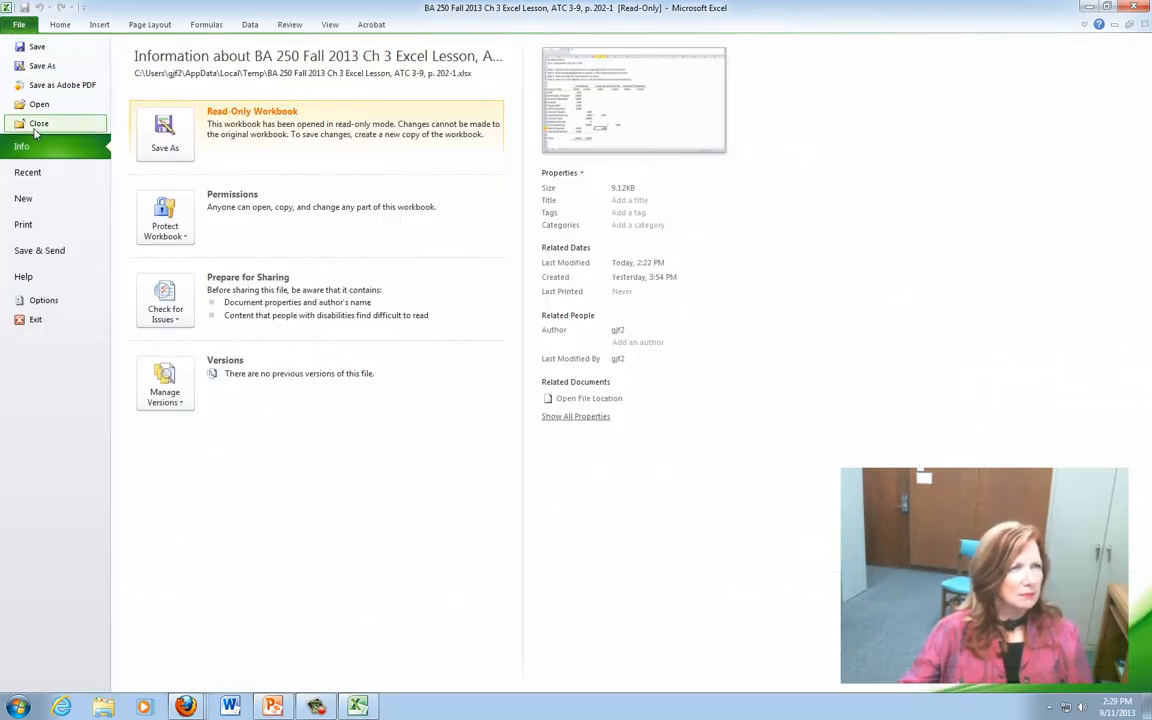
key("Escape")
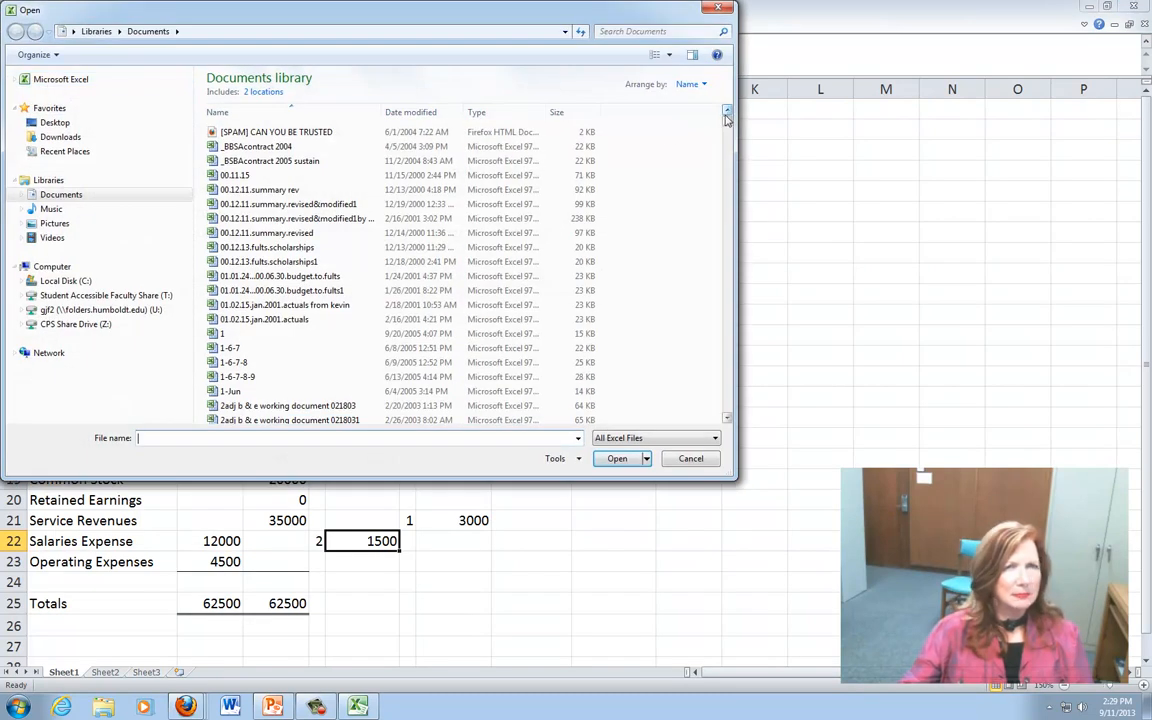
left_click_drag(727, 124, 727, 178)
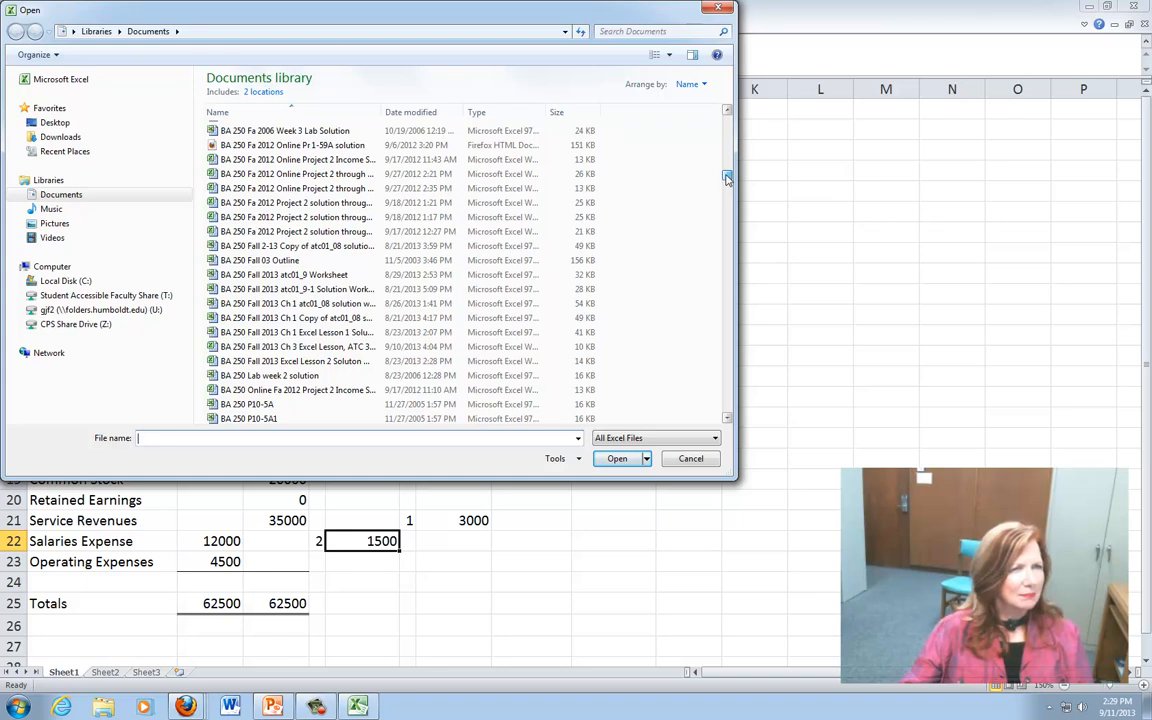
left_click(211, 361)
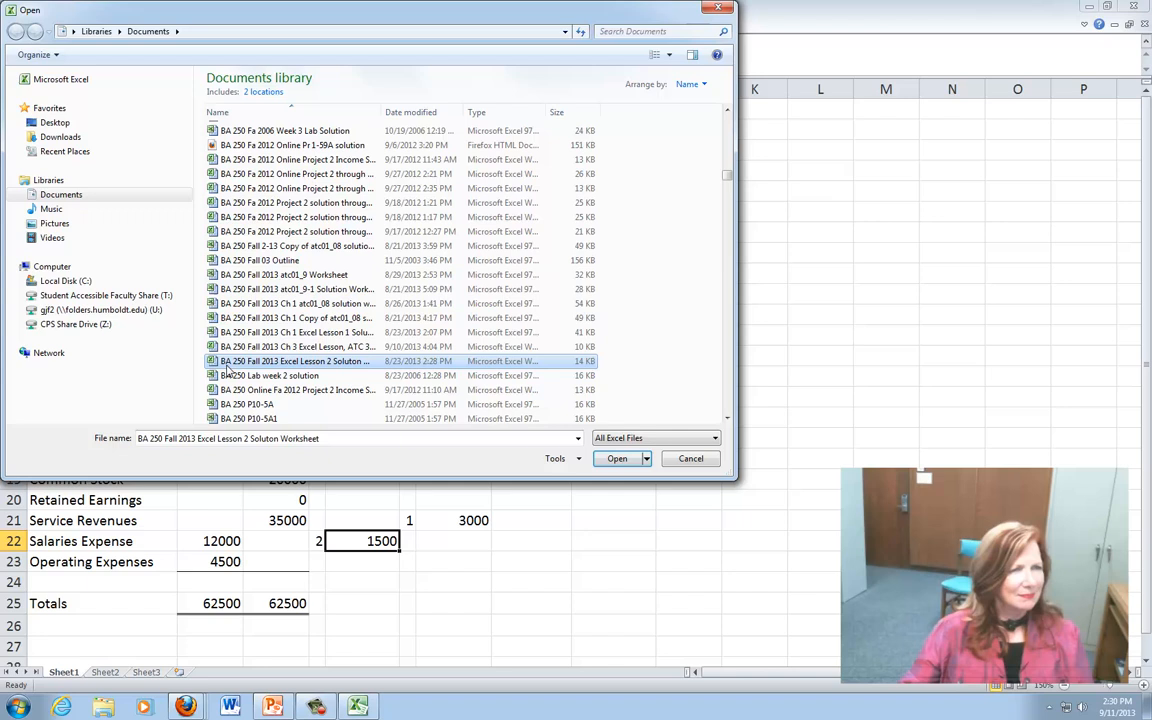
left_click(613, 457)
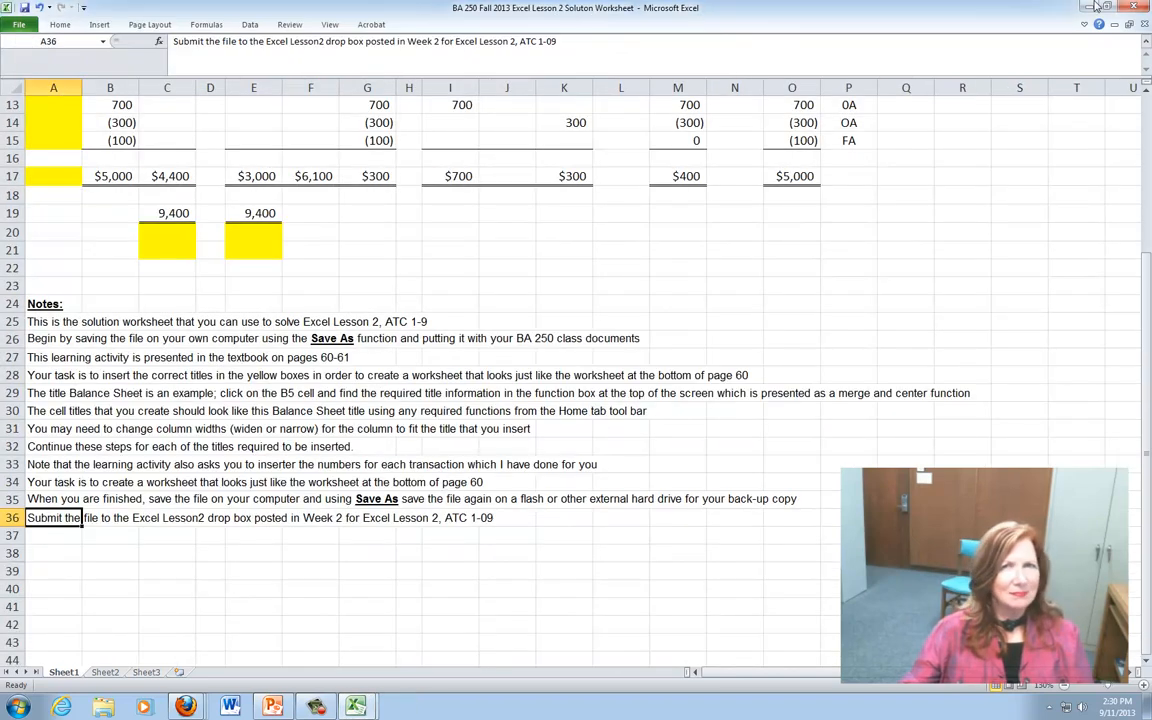
left_click(1145, 25)
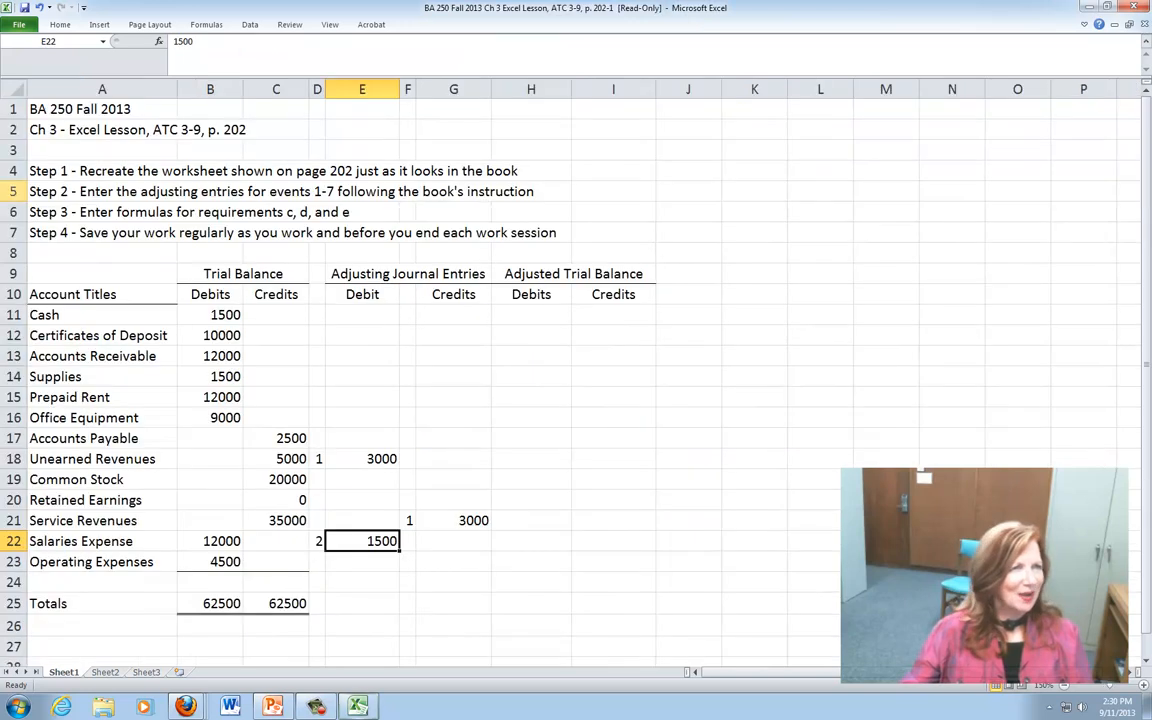
Browse the BA 250 workbooks in the Documents library and the Downloads folder, and leave without opening a file
left_click(18, 25)
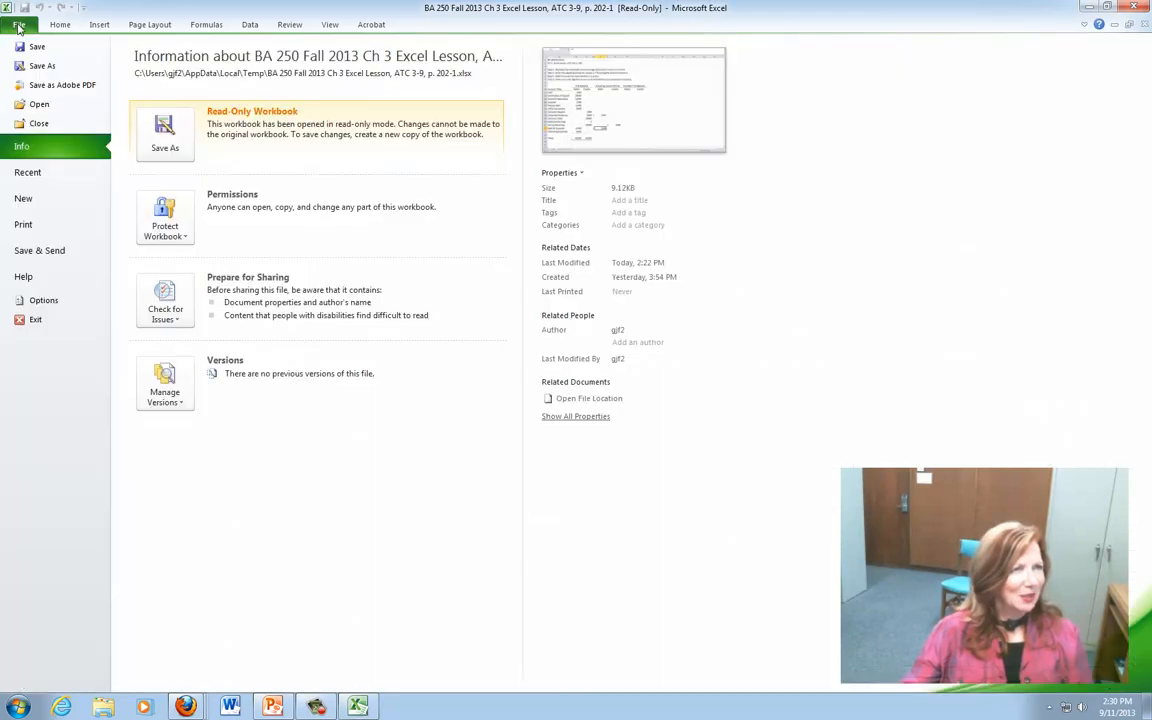
left_click(37, 124)
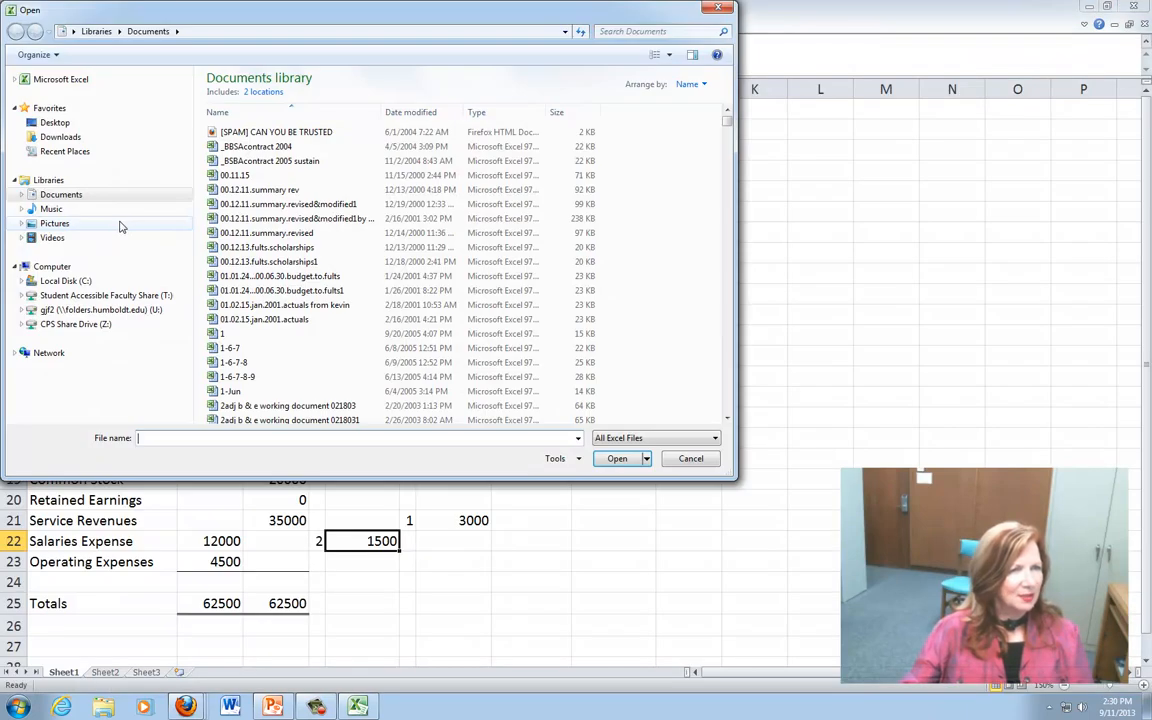
left_click_drag(727, 122, 728, 178)
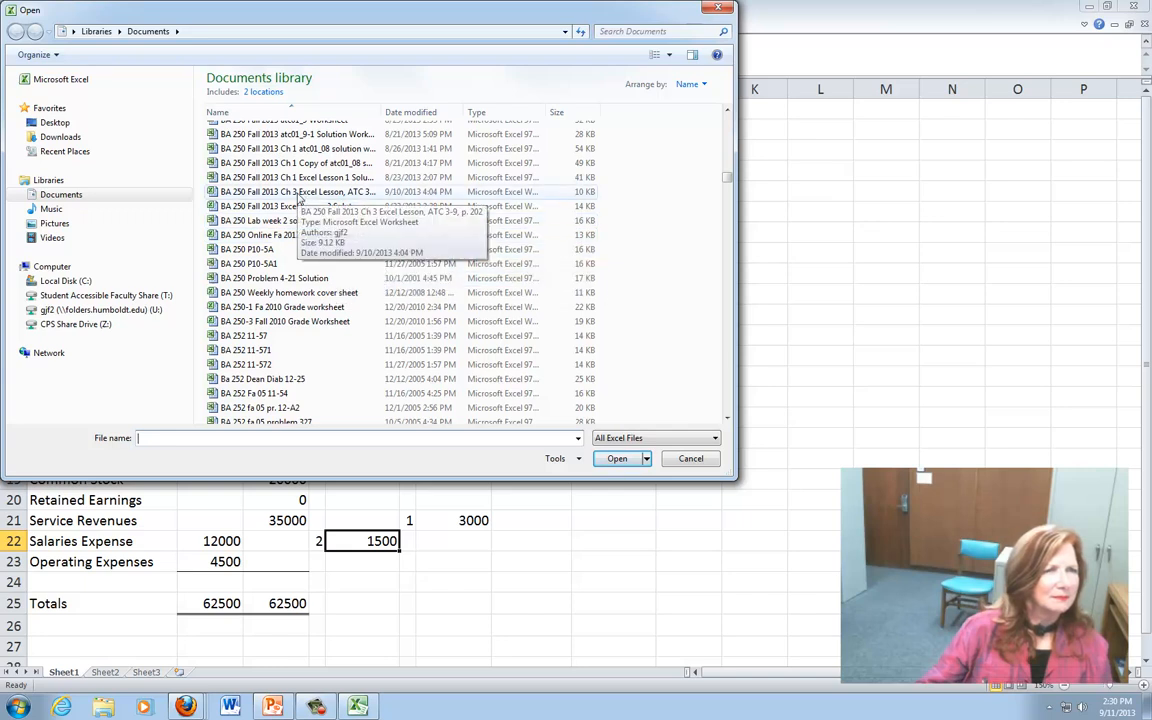
left_click(728, 113)
left_click(728, 113)
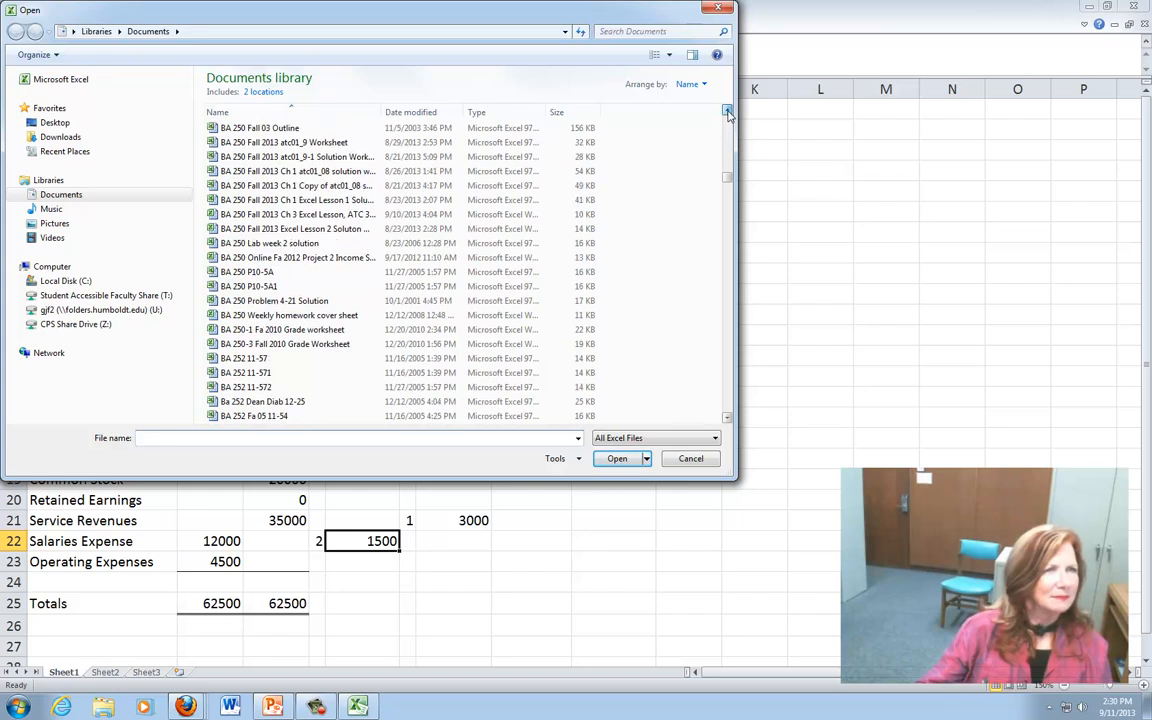
left_click(728, 113)
left_click(728, 113)
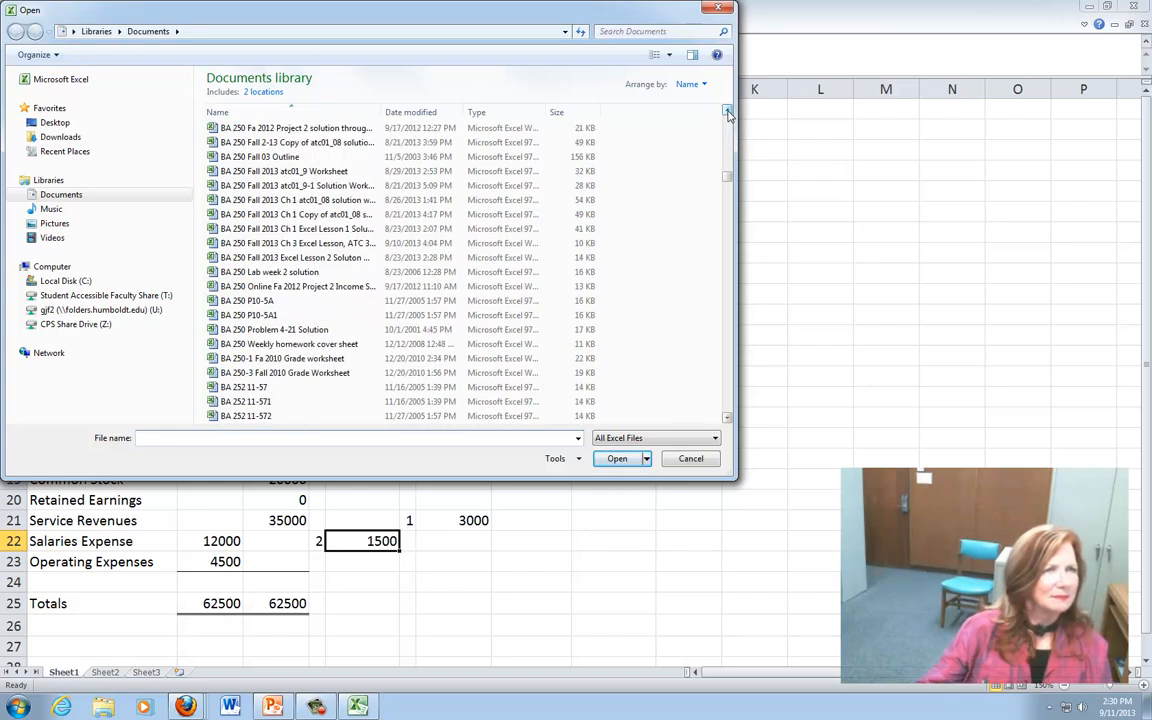
left_click(728, 113)
left_click(728, 113)
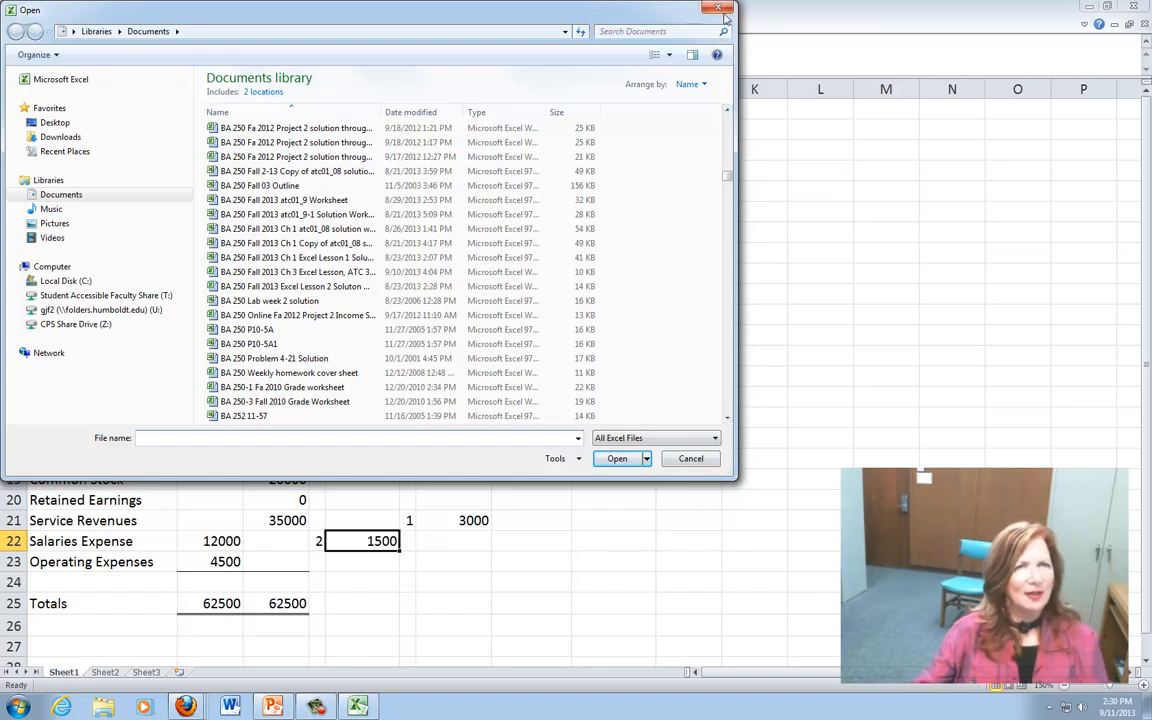
left_click(50, 142)
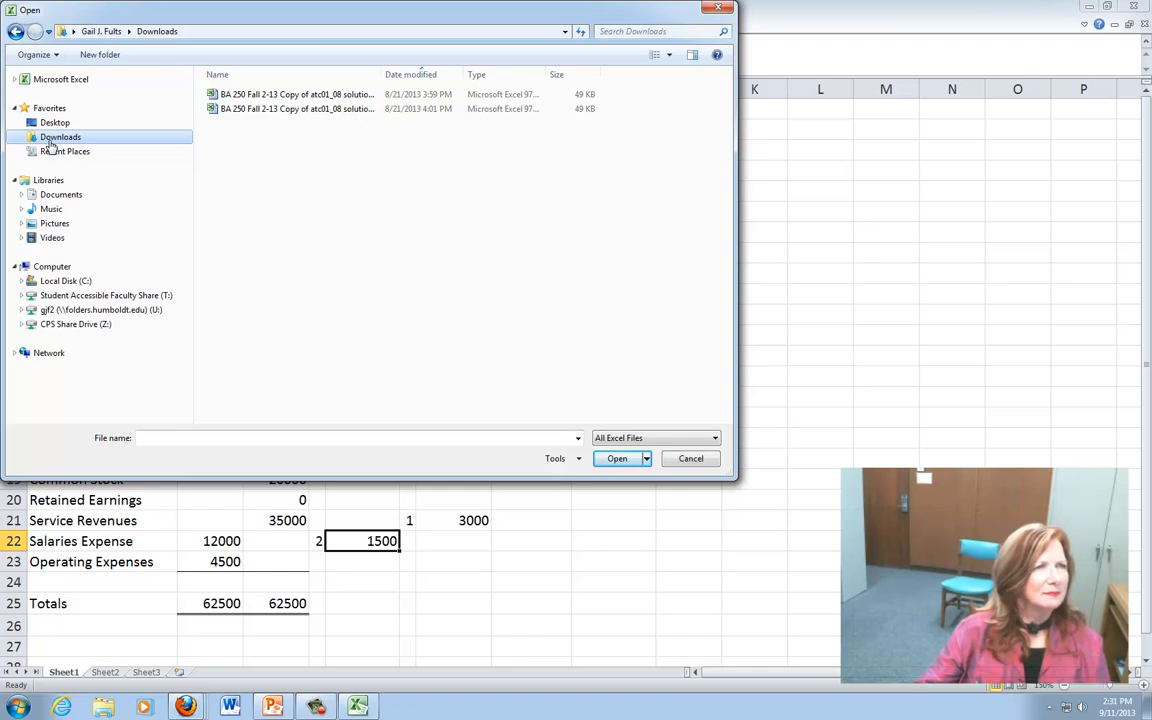
left_click(718, 10)
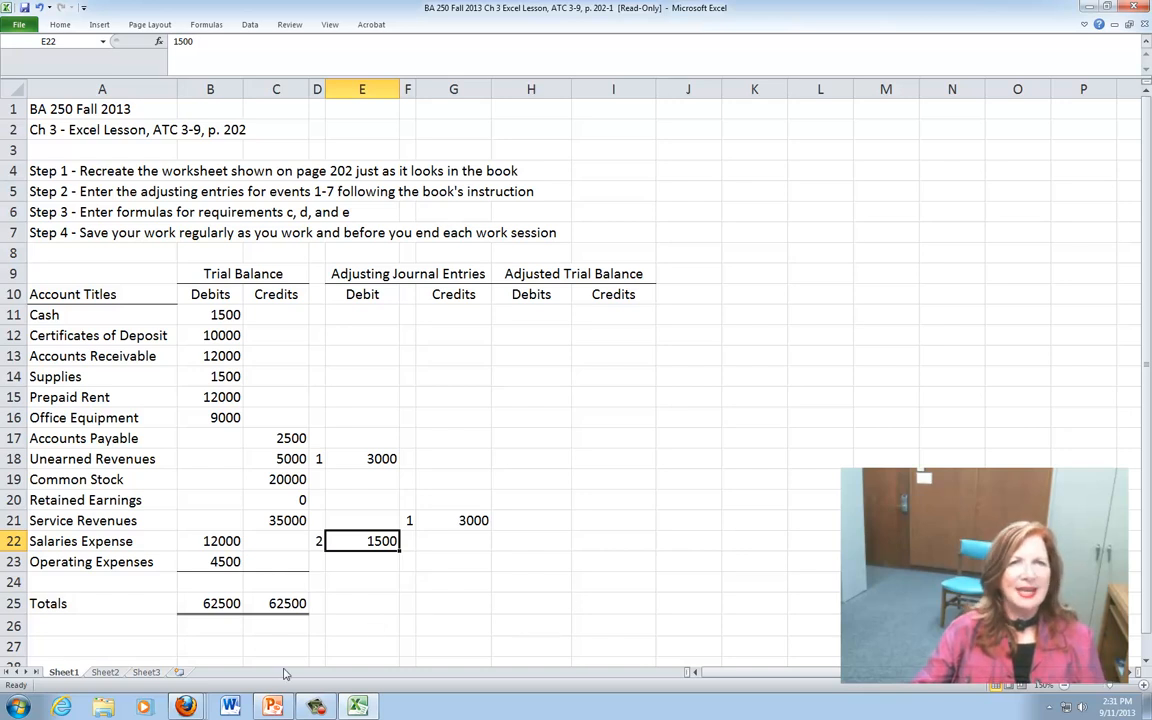
Add the account title Salaries Payable in A27, below the Totals row
left_click(44, 647)
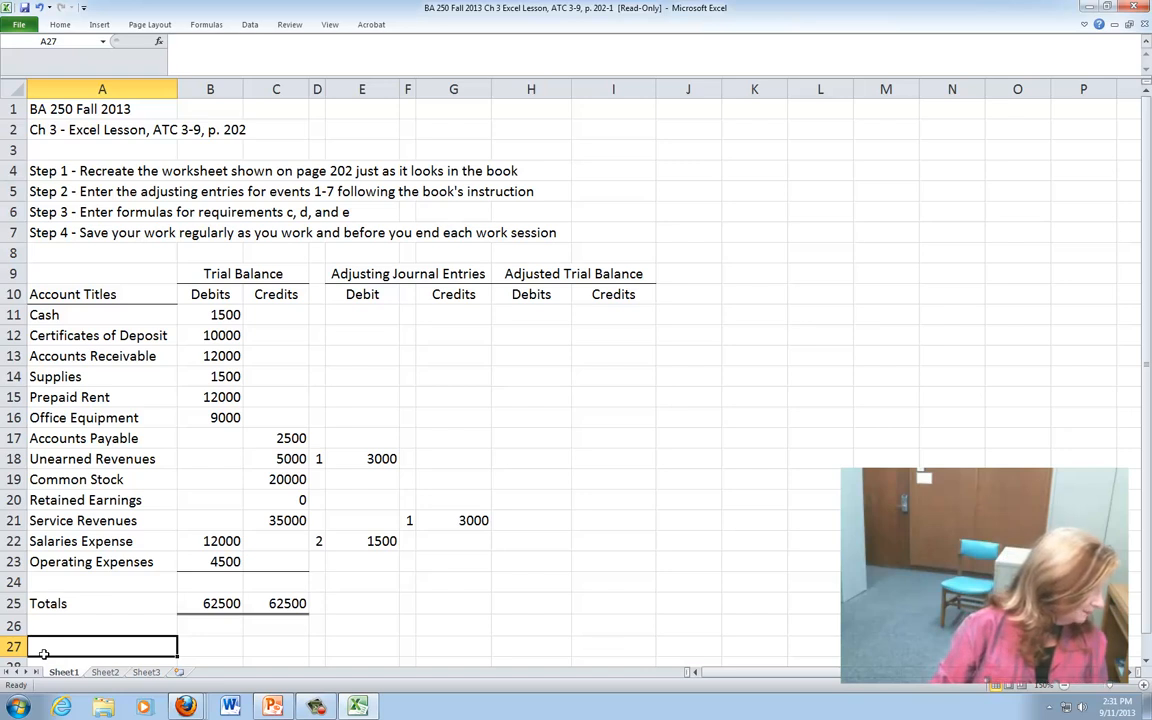
type("Salaries")
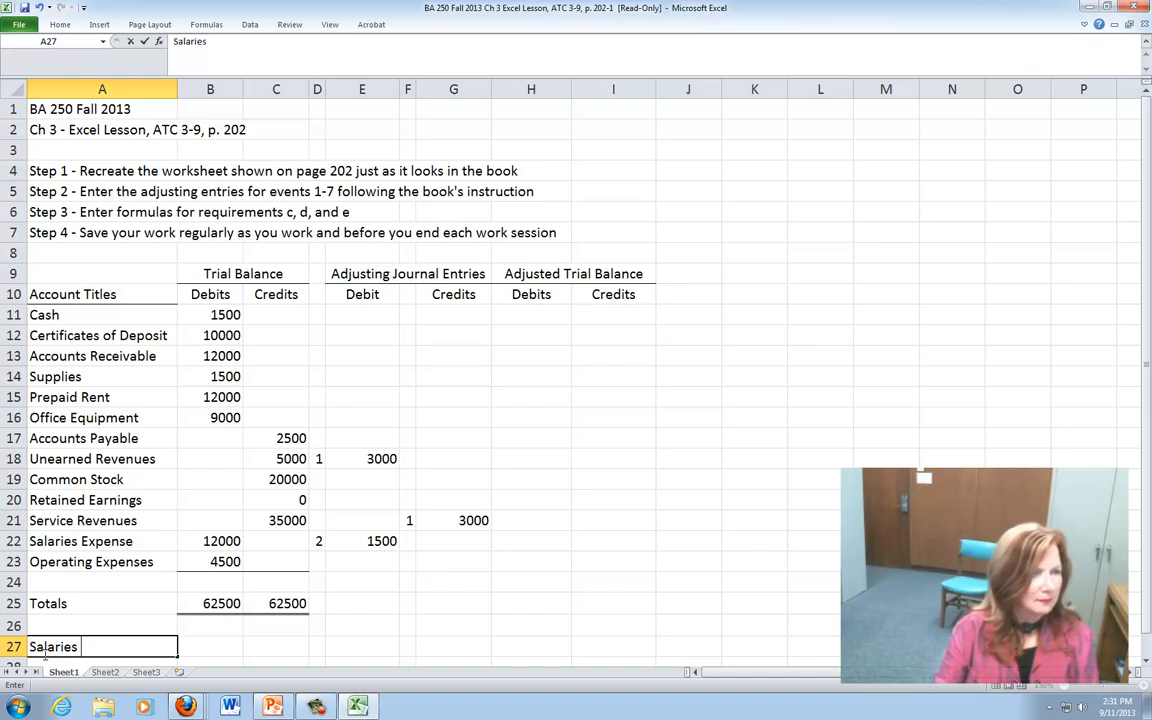
type(" Payable")
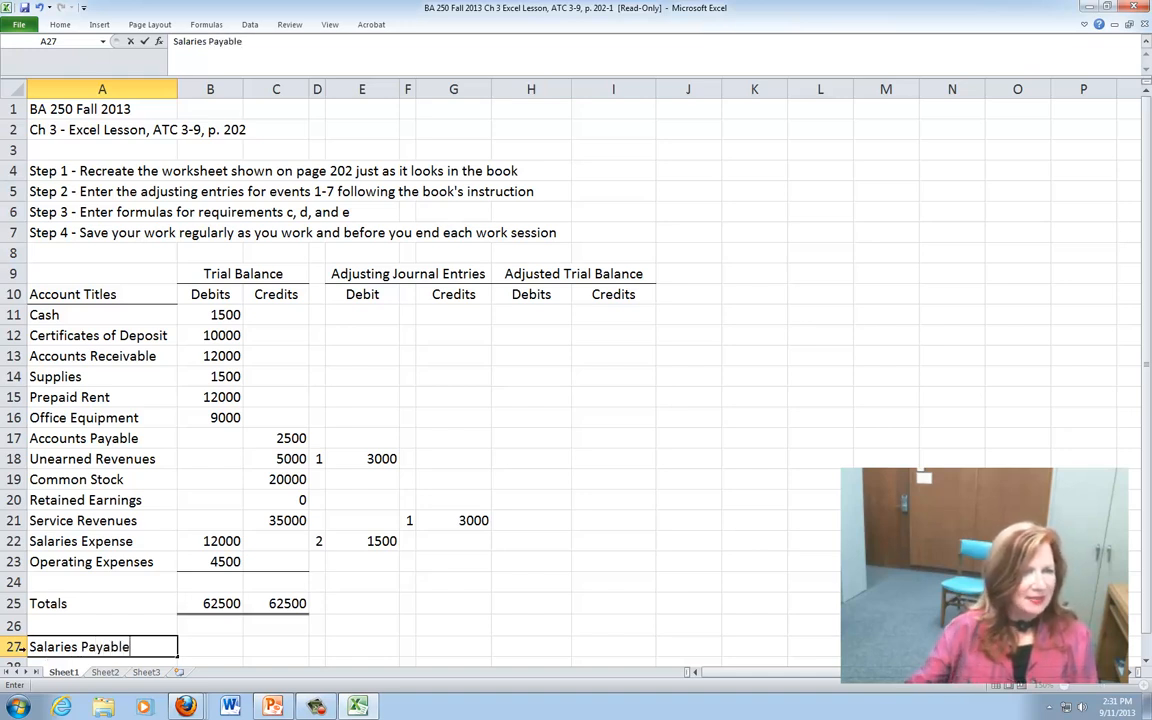
Record the credit of adjusting entry 2 for Salaries Payable, with reference 2 in F27 and 1500 in G27
left_click(409, 650)
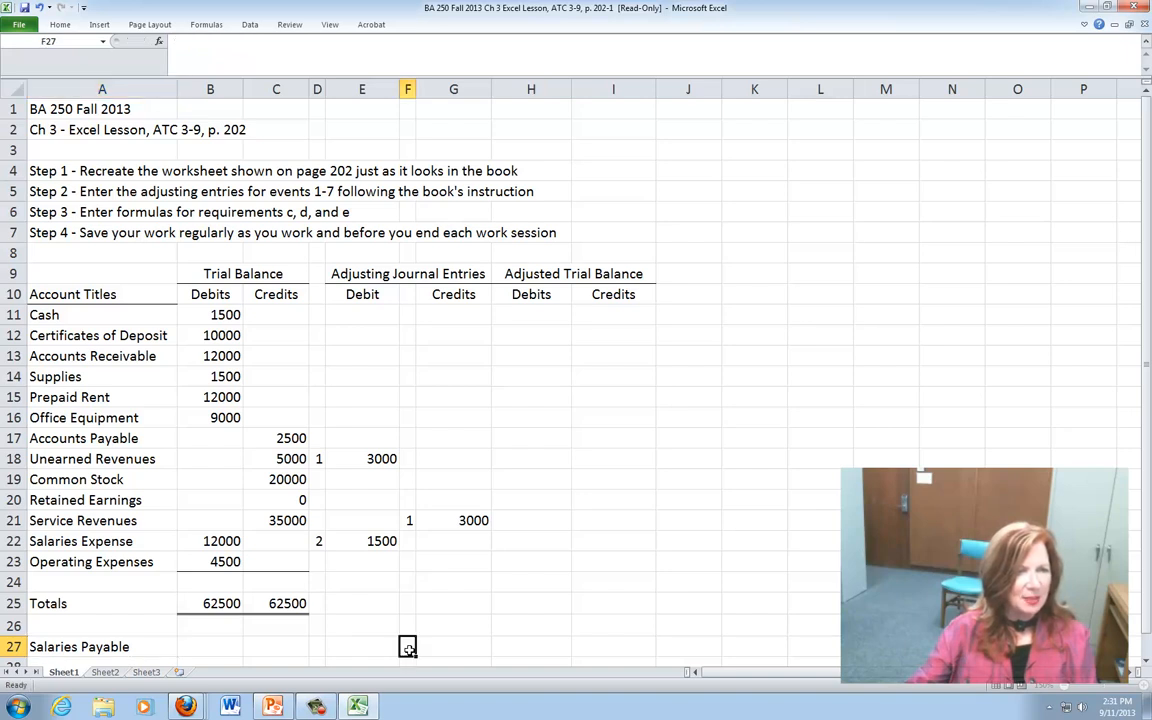
type("2")
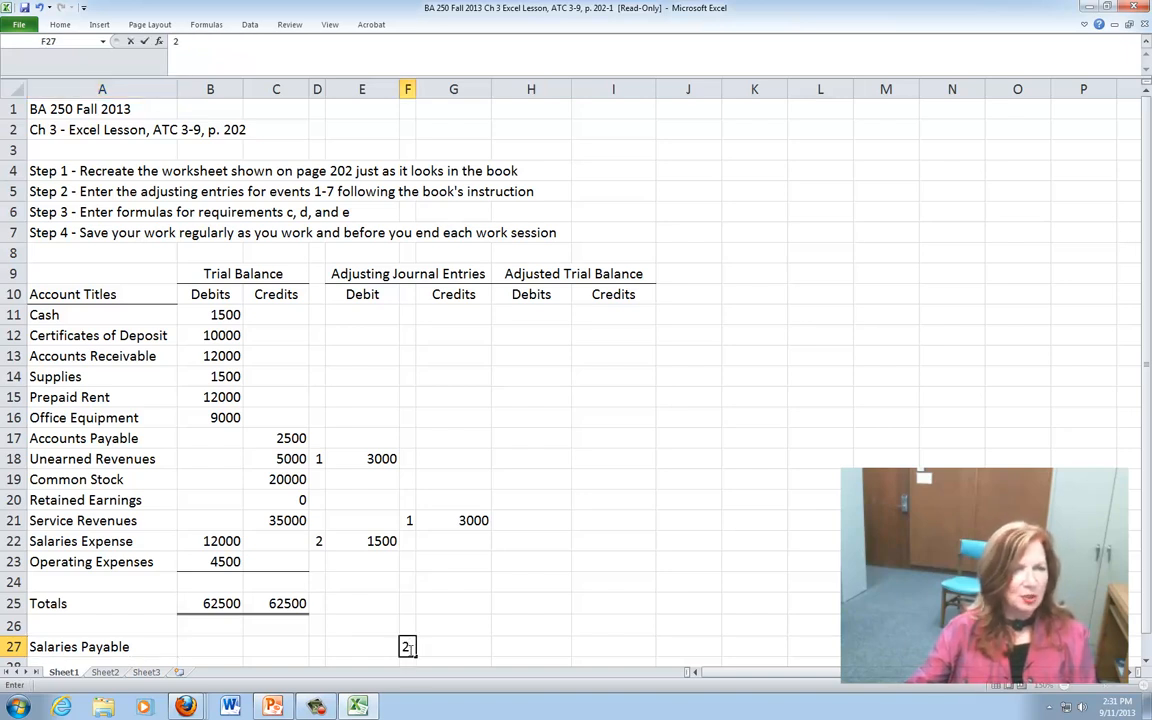
left_click(450, 649)
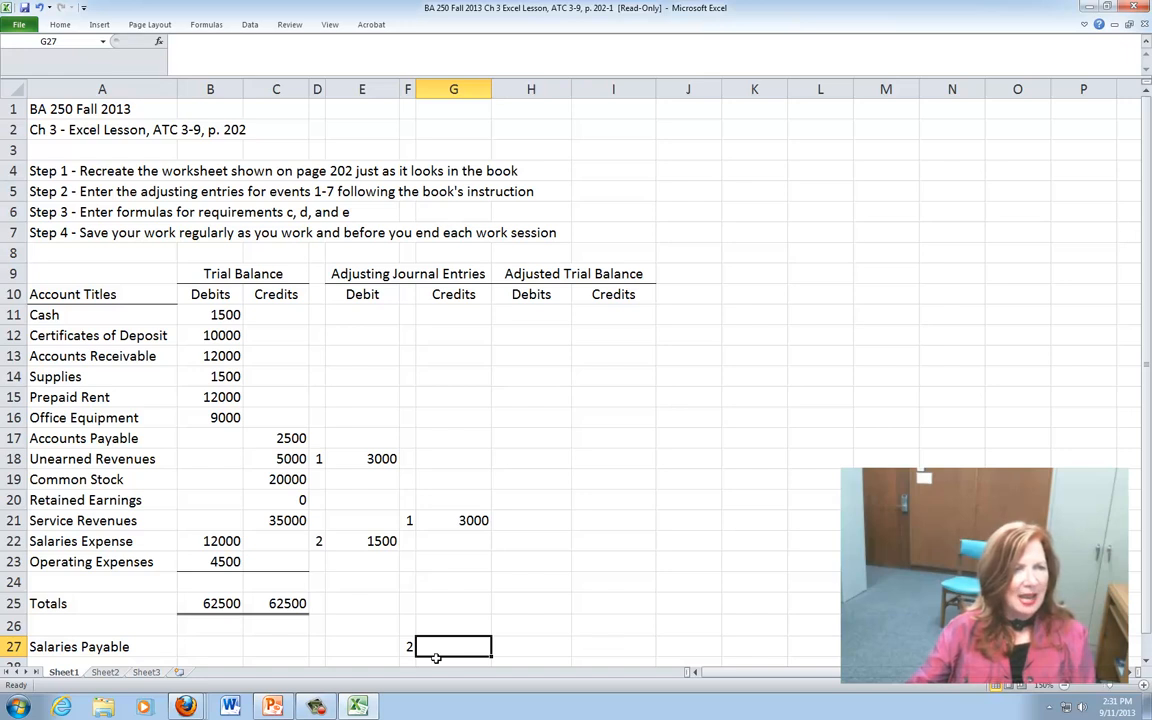
type("15000")
key("BackSpace")
key("Return")
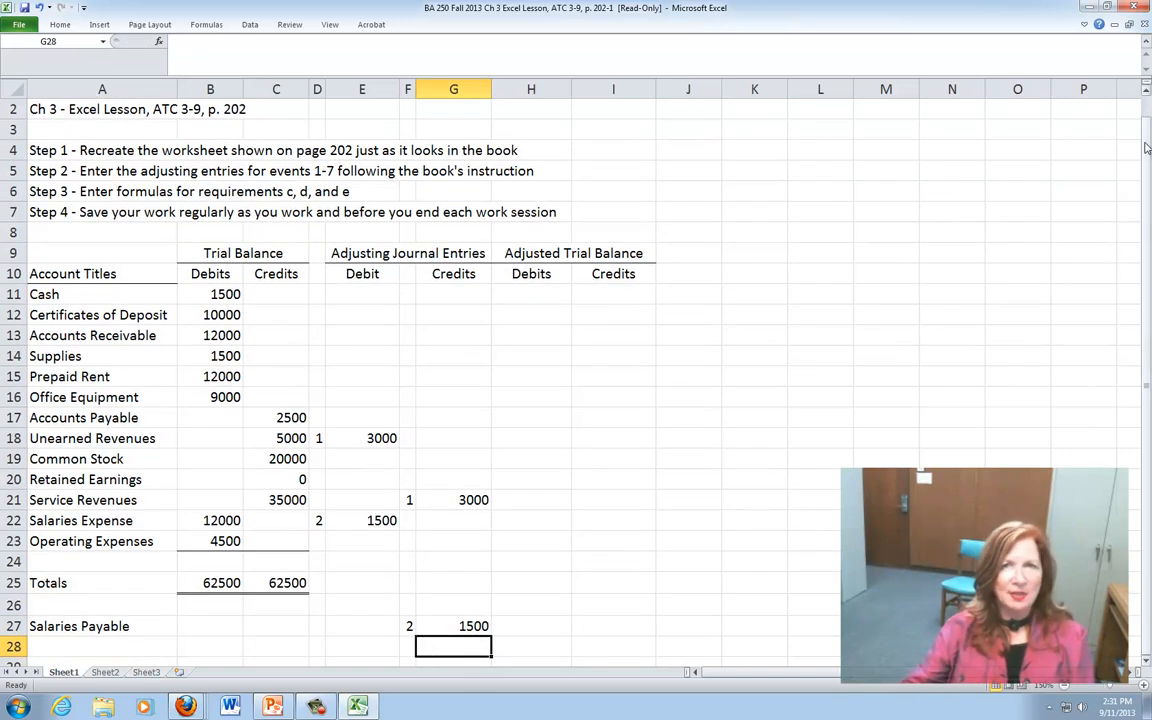
Add the account titles Interest Expense in A28 and Interest Payable in A29, below Salaries Payable
left_click_drag(1148, 170, 1148, 170)
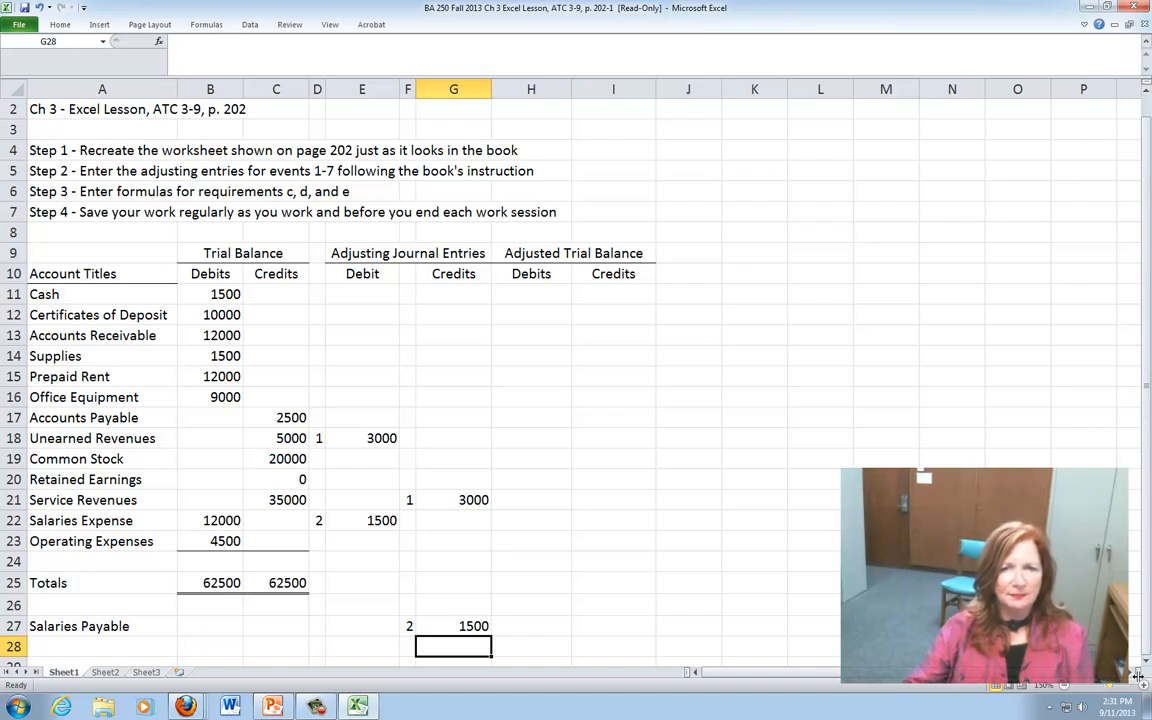
left_click_drag(1148, 663, 1148, 663)
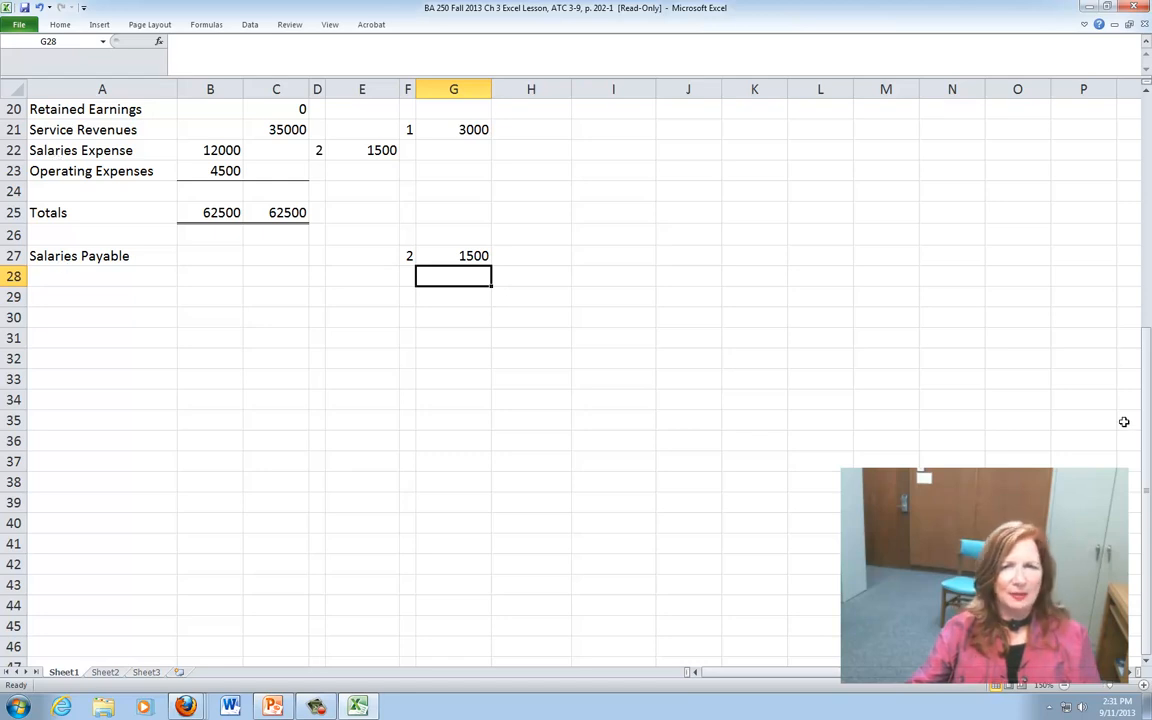
left_click_drag(1146, 410, 1108, 291)
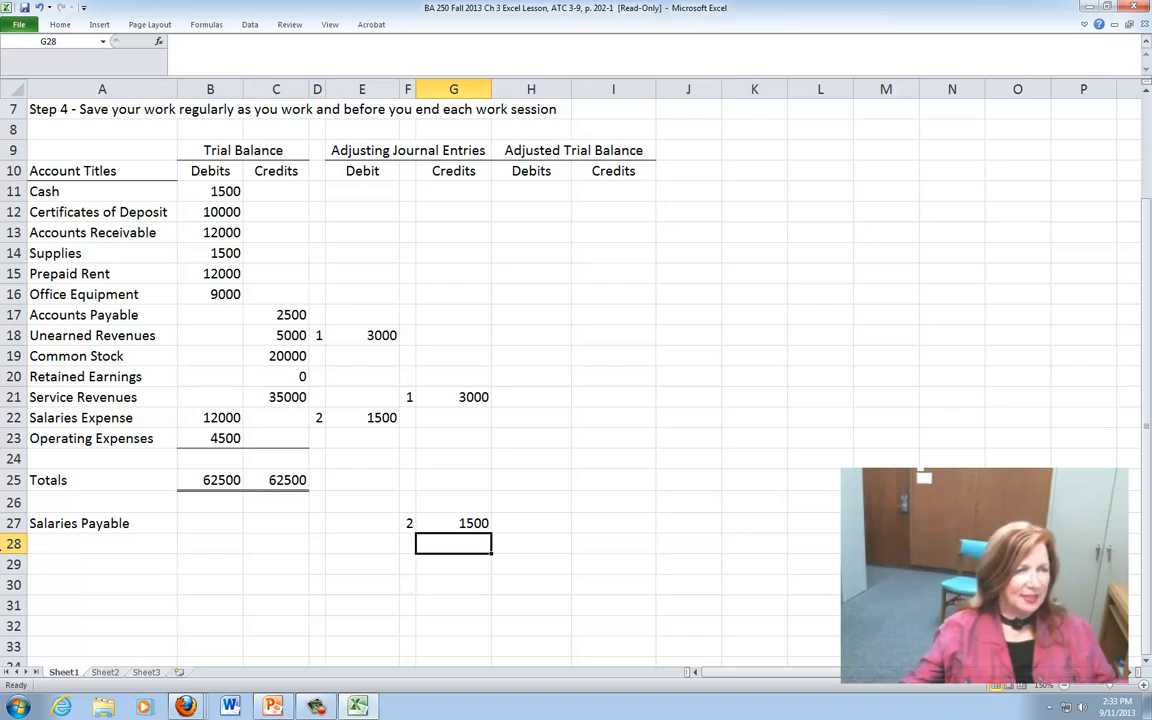
left_click(36, 541)
type("I")
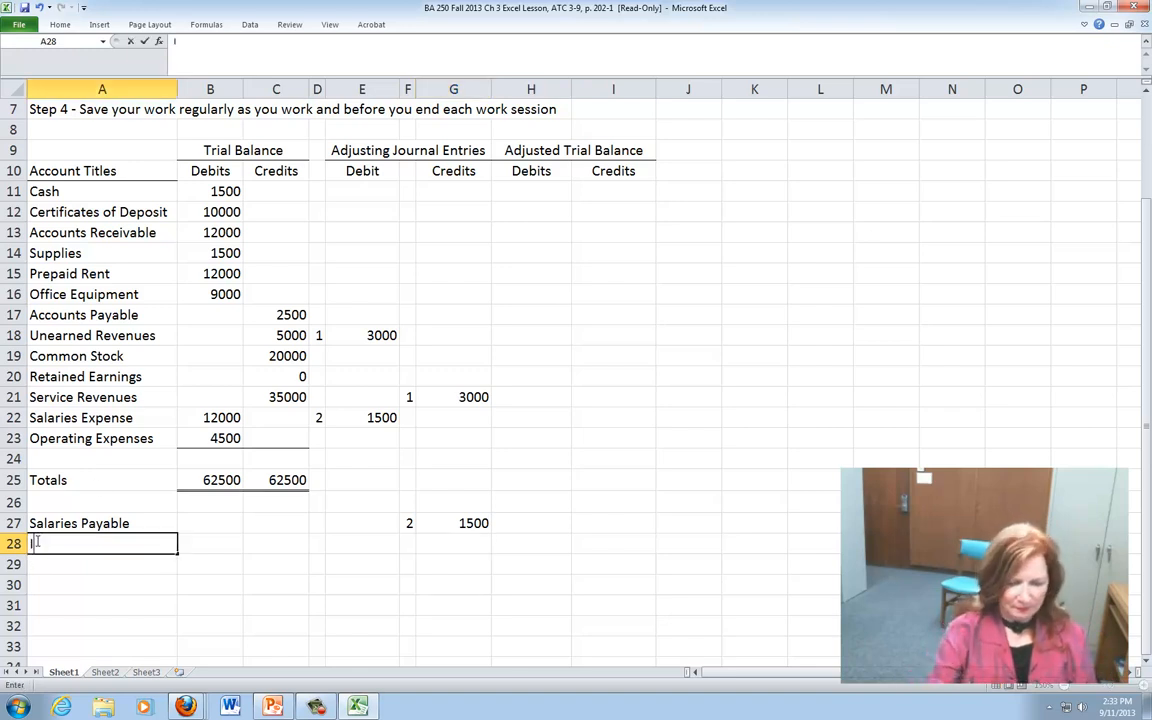
type("nterest")
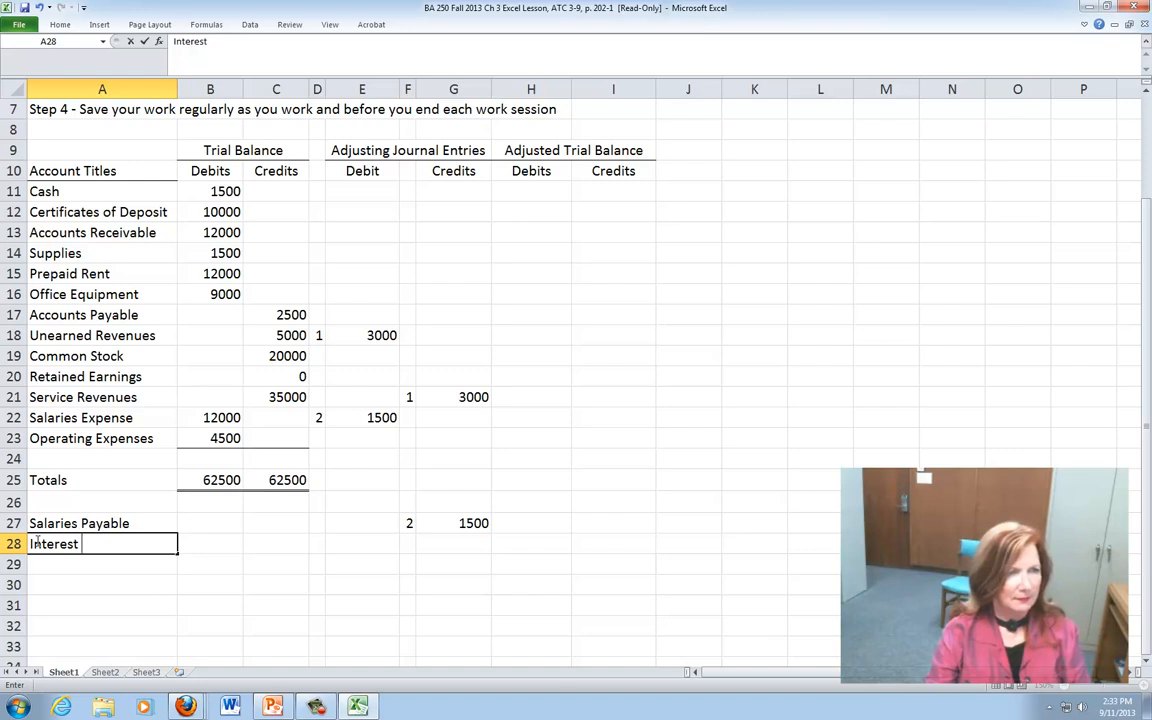
type(" Expense")
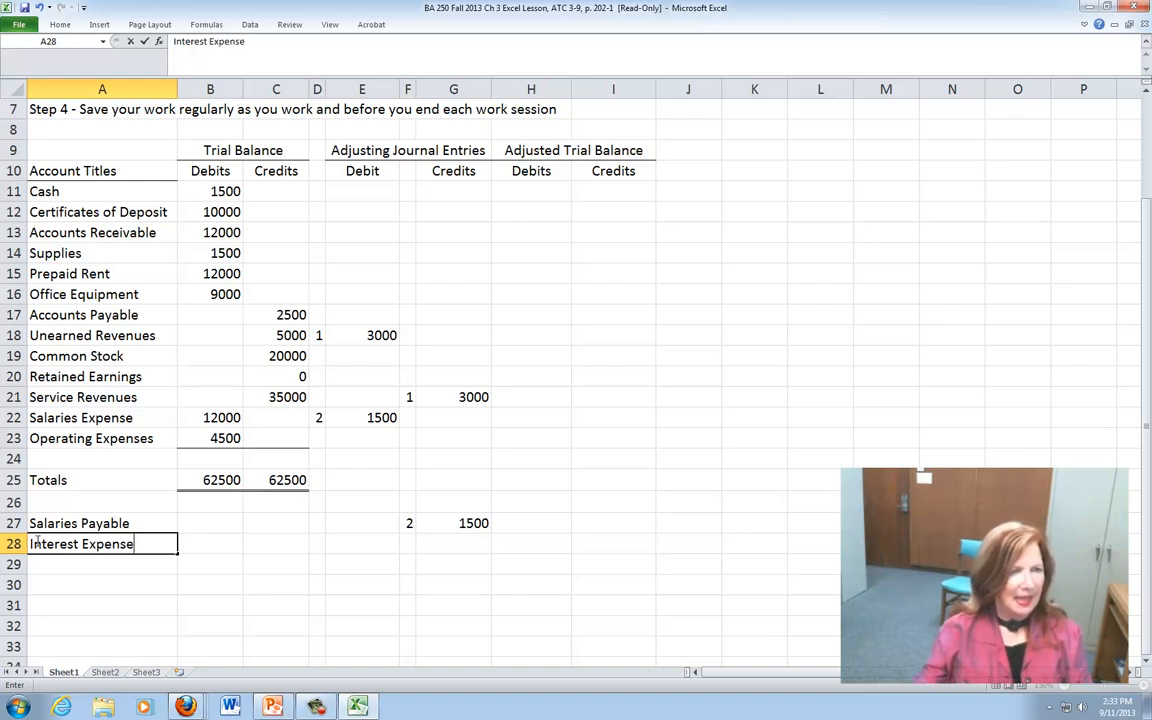
left_click(46, 565)
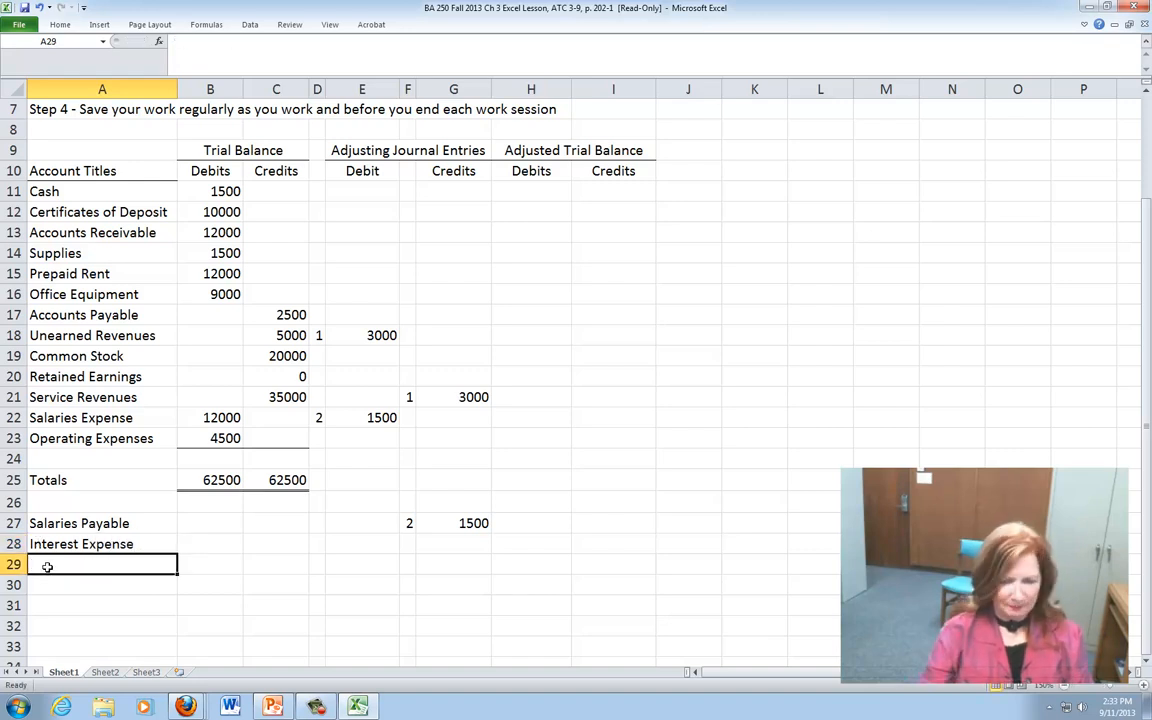
type("Interest")
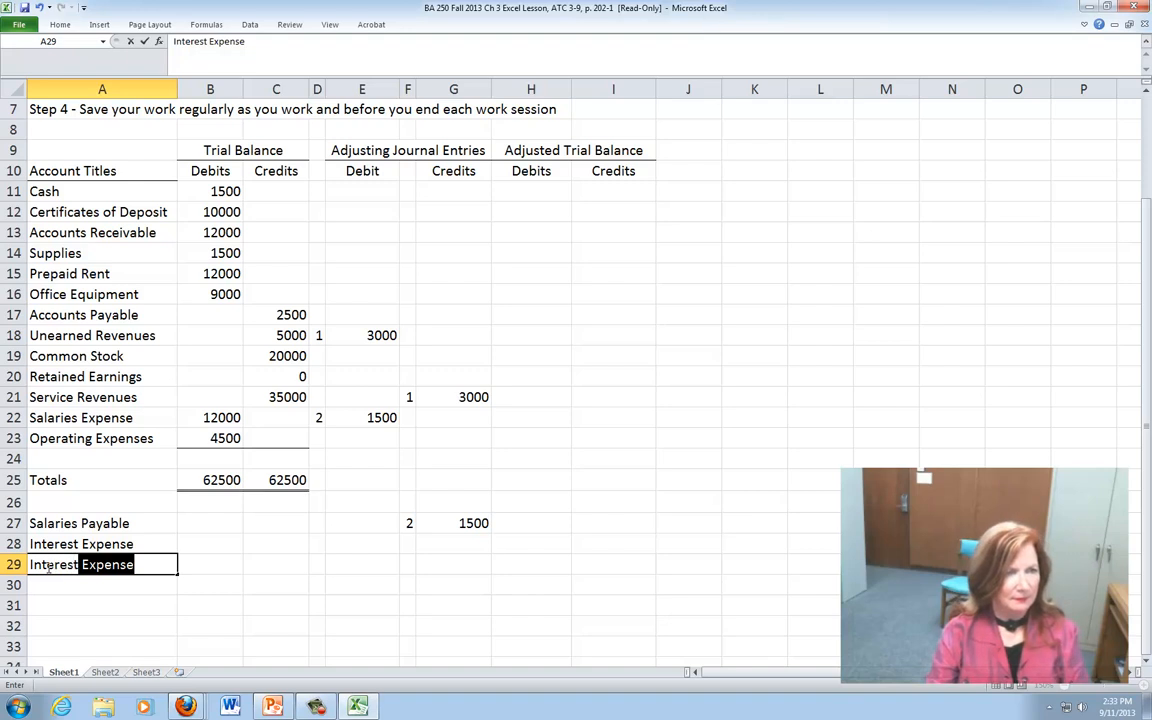
type(" Payable")
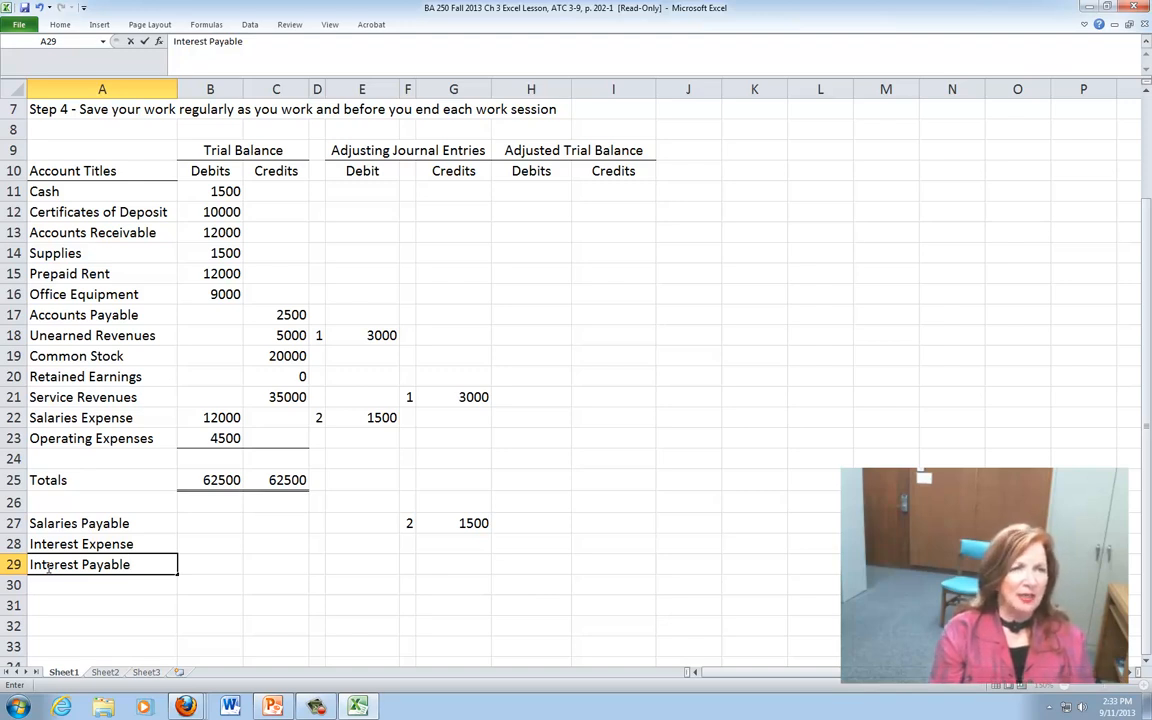
Record the credit of adjusting entry 3 for Interest Payable, with 500 in G29 and reference 3 in F29
left_click(458, 564)
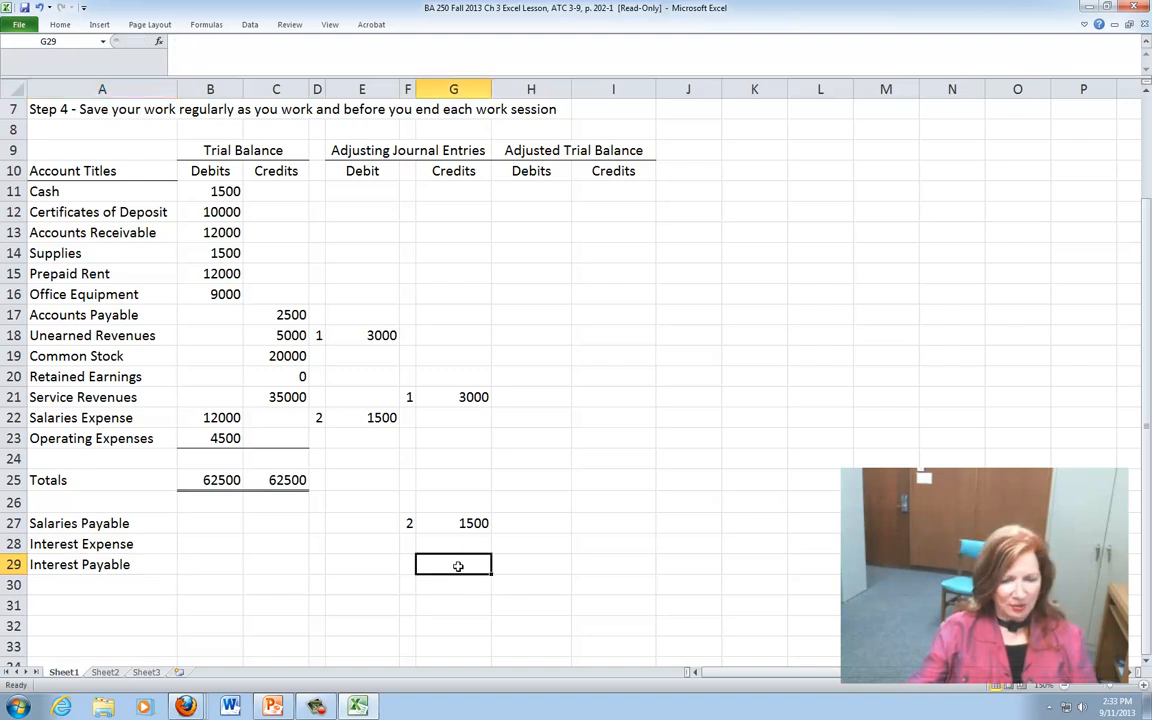
type("500")
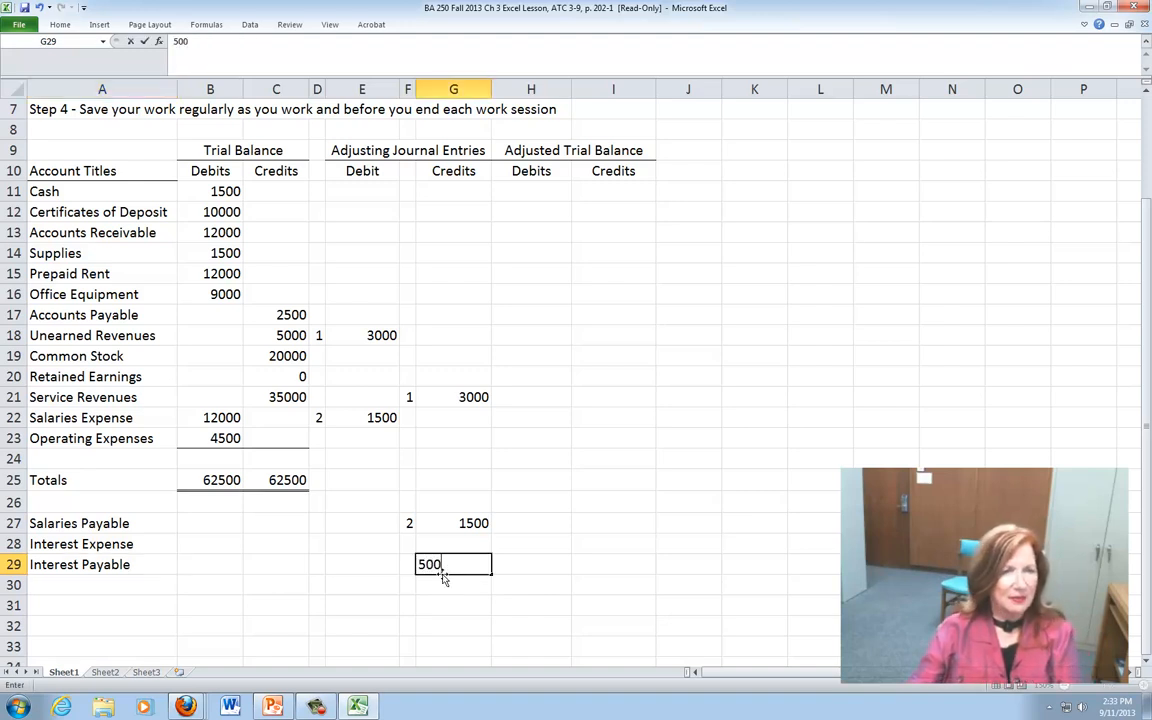
left_click(407, 565)
type("3")
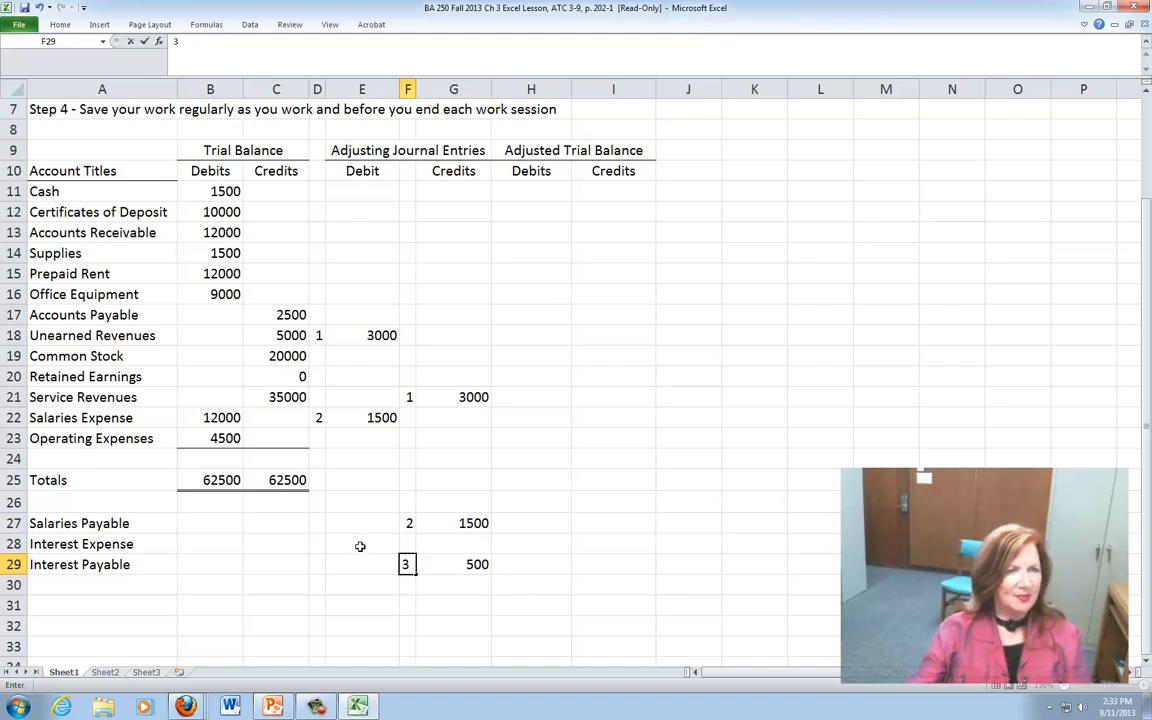
Record the debit of adjusting entry 3 for Interest Expense, with reference 3 in D28 and 500 in E28
left_click(360, 546)
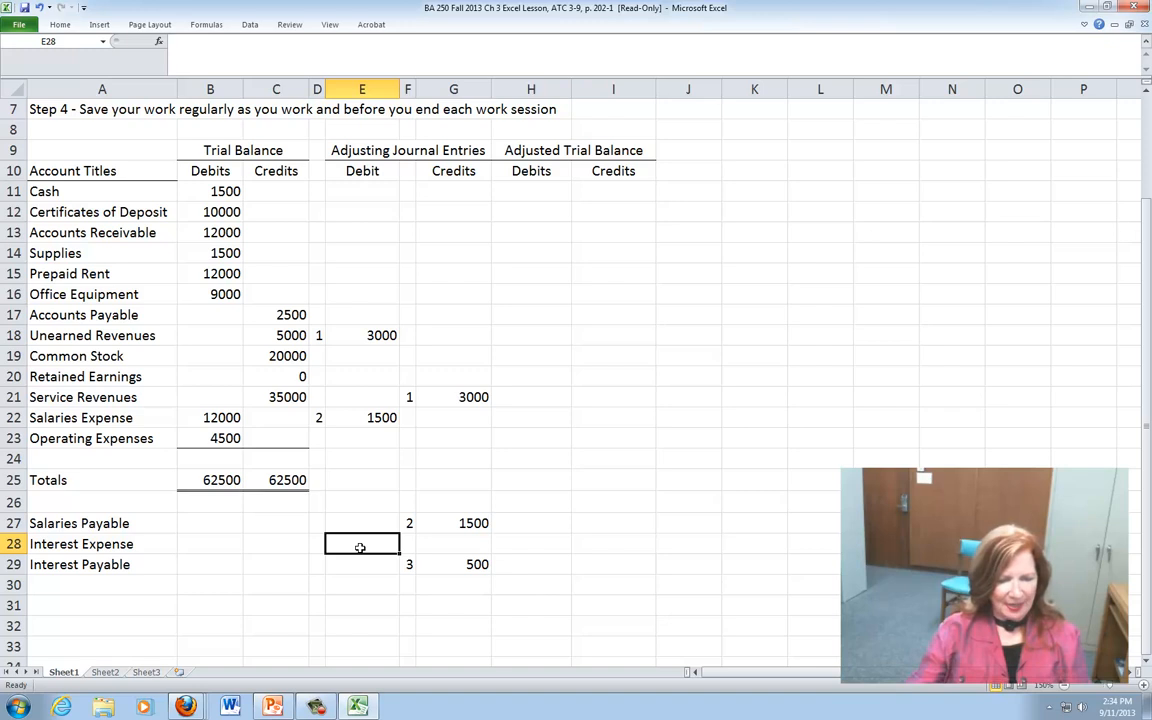
left_click(316, 544)
type("3")
left_click(355, 544)
type("500")
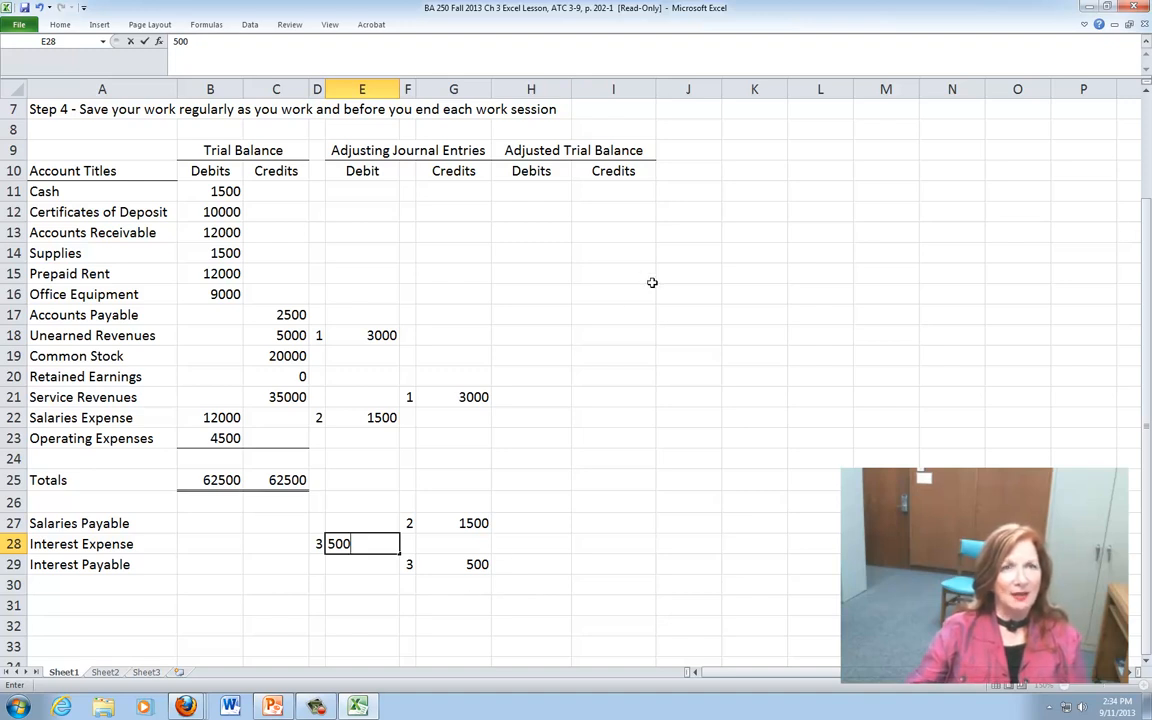
left_click(754, 235)
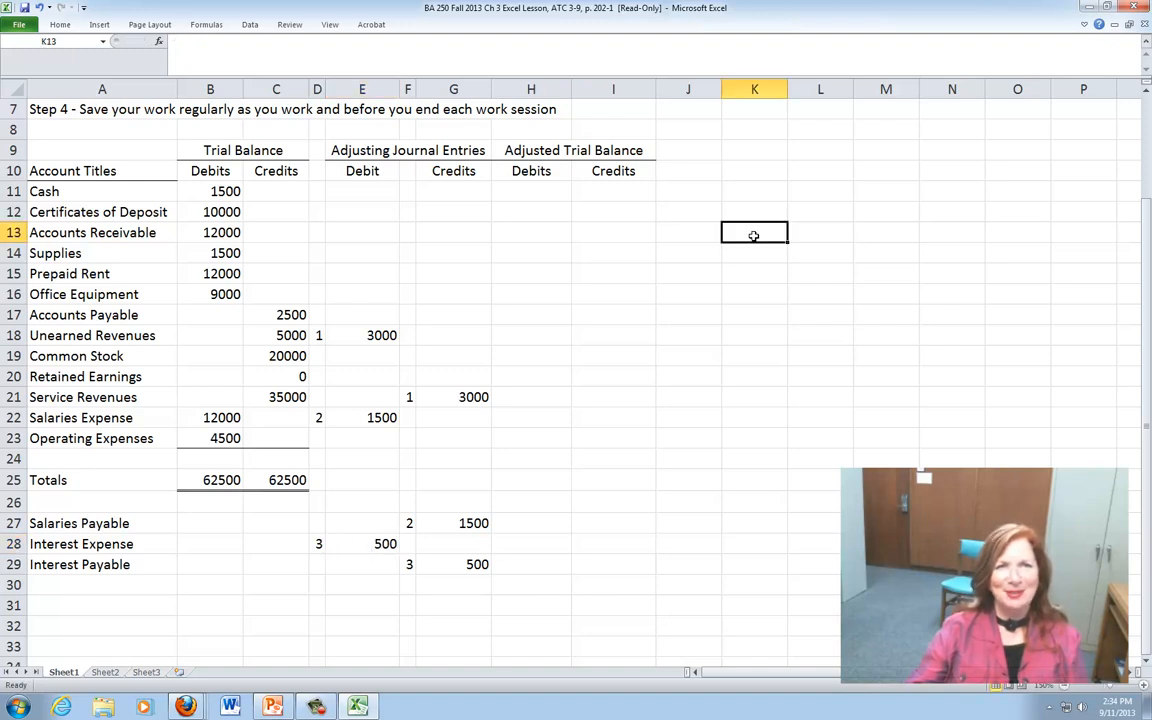
Calculate six months of interest on the certificate of deposit in K8 with the formula =SUM(10000*.05*6/12)
left_click(756, 131)
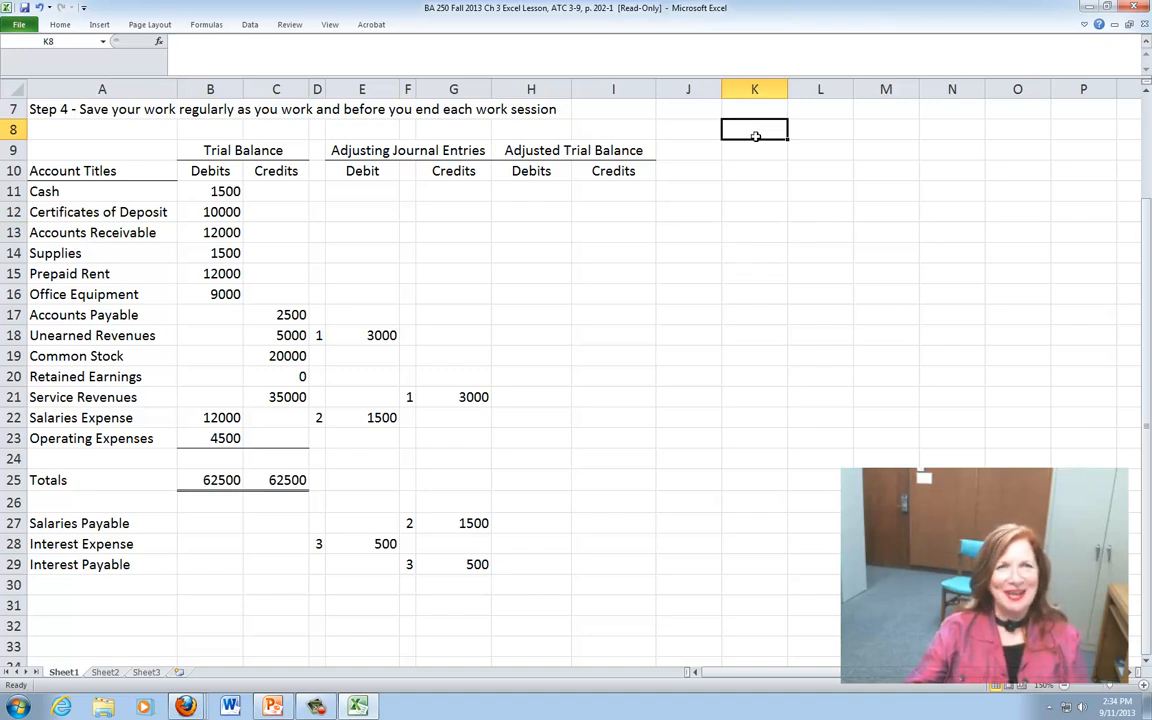
left_click(58, 24)
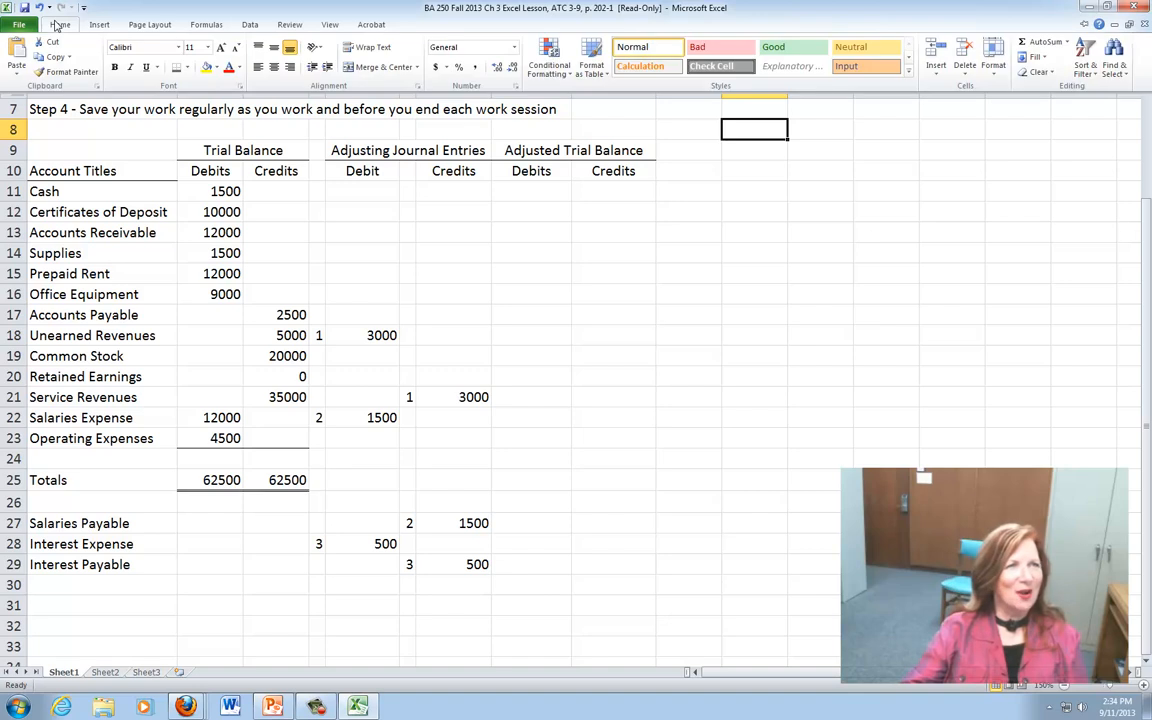
left_click(1041, 43)
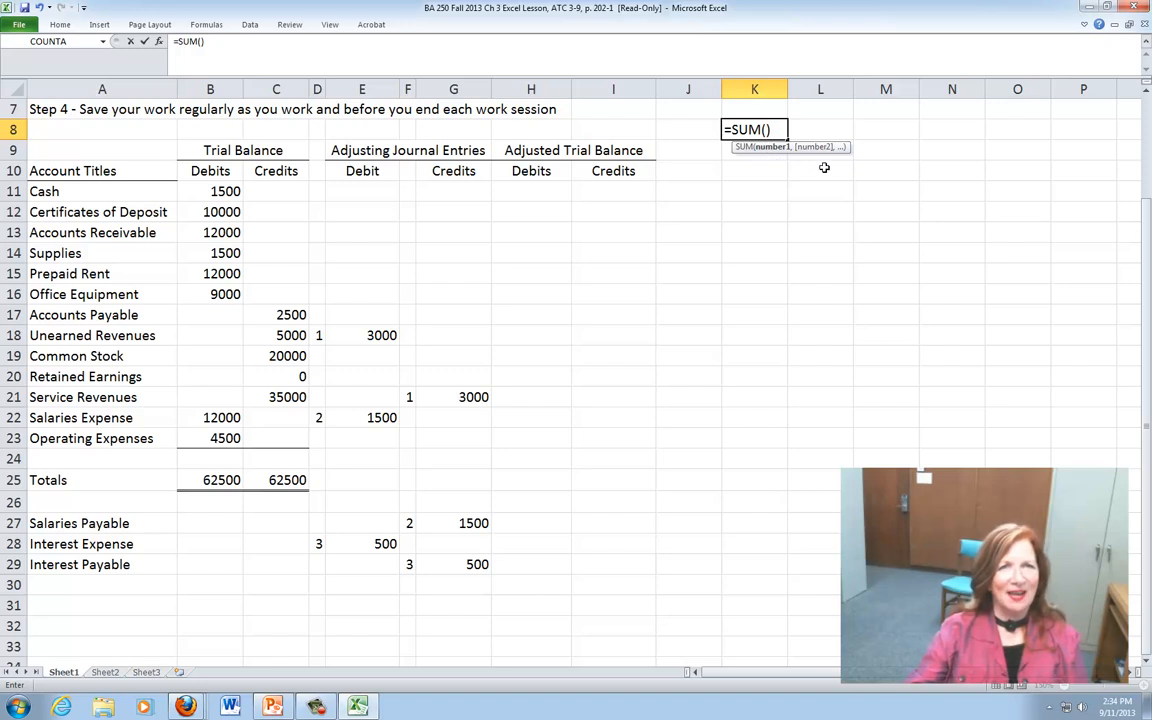
type("1")
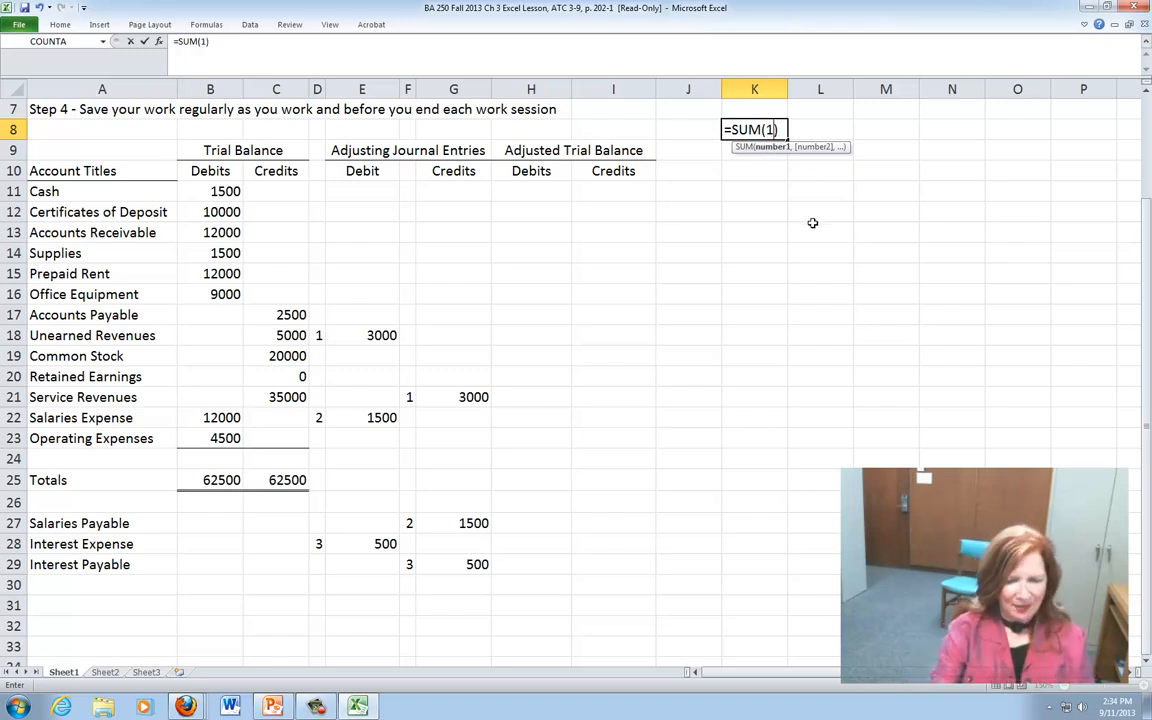
type("0")
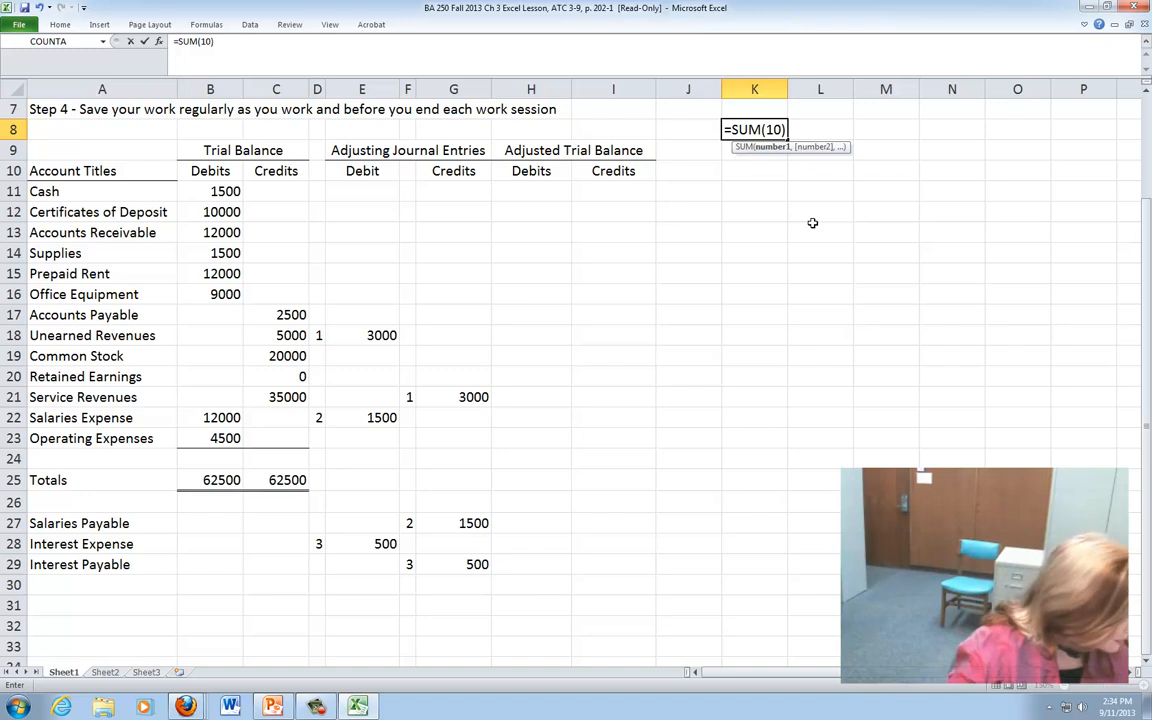
type("000")
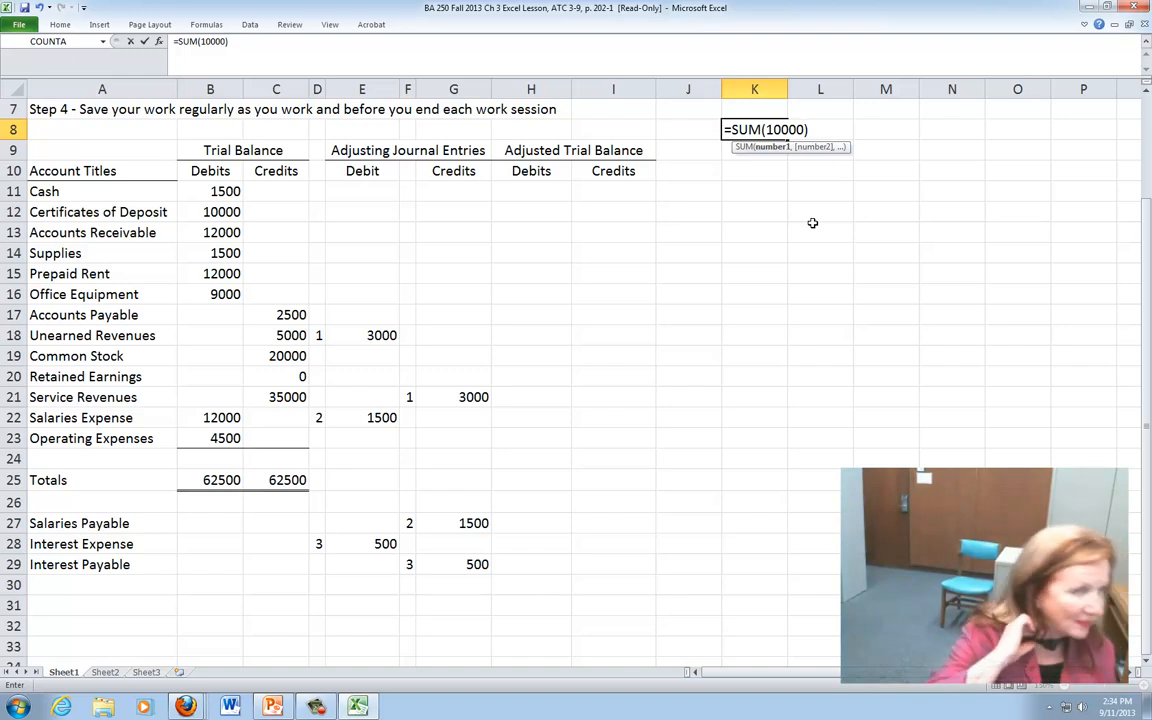
type("*.05")
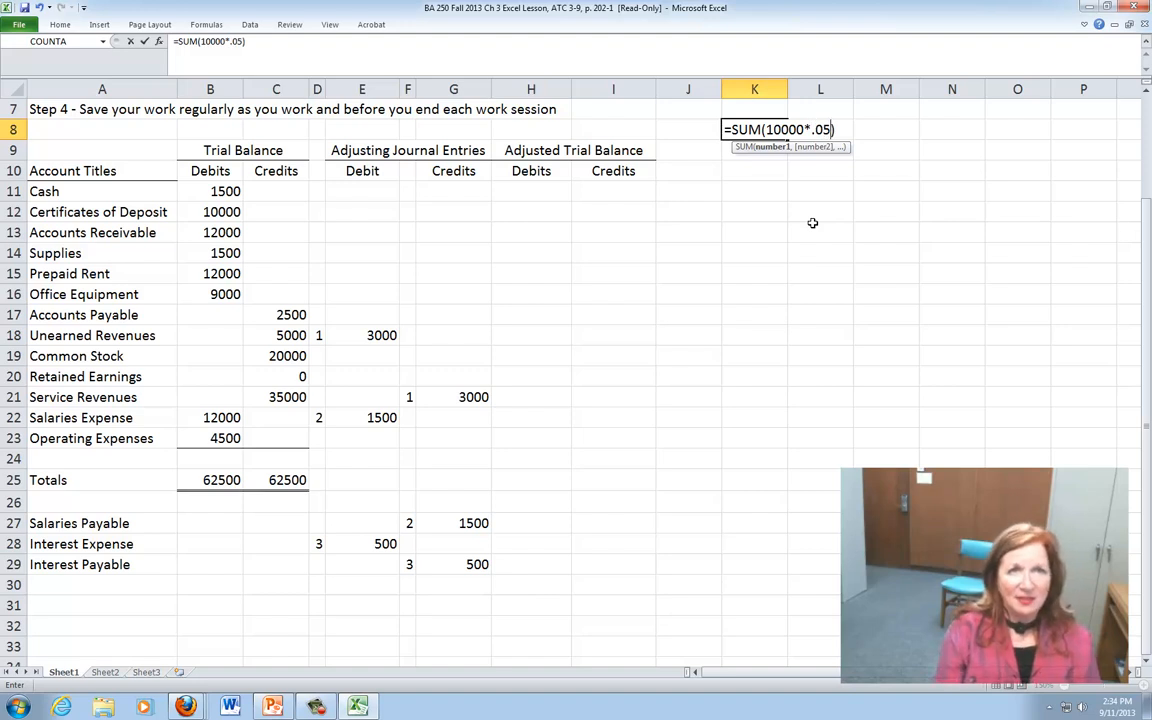
type("*")
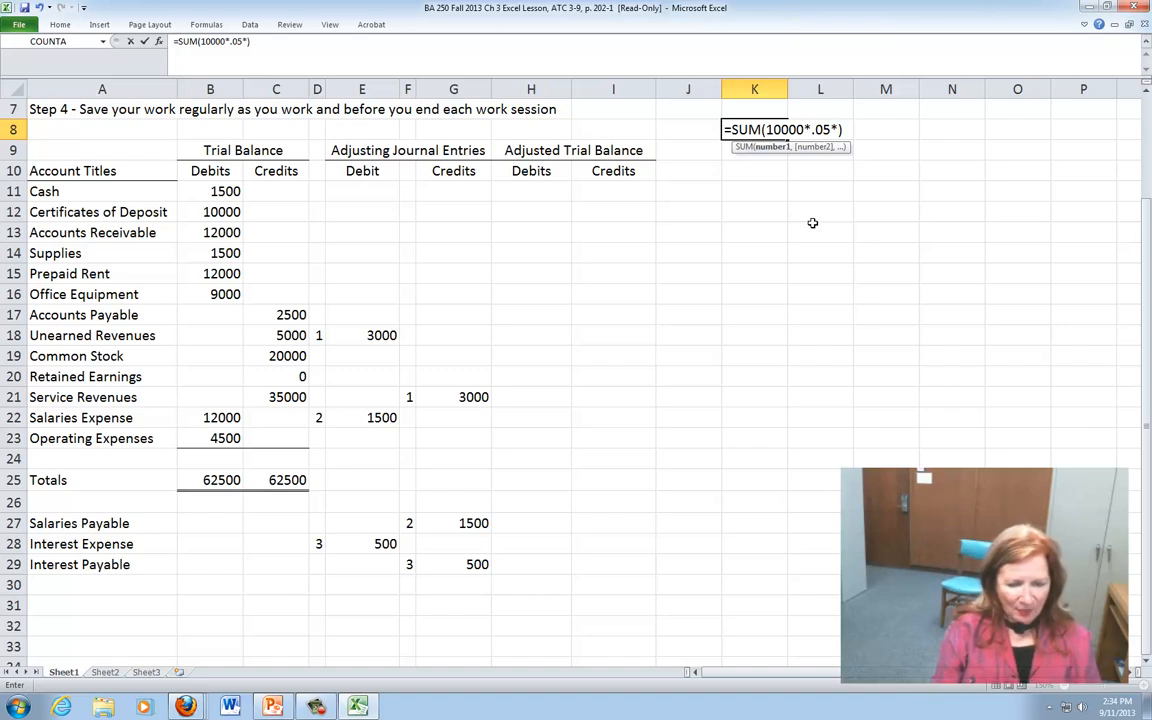
type("6/")
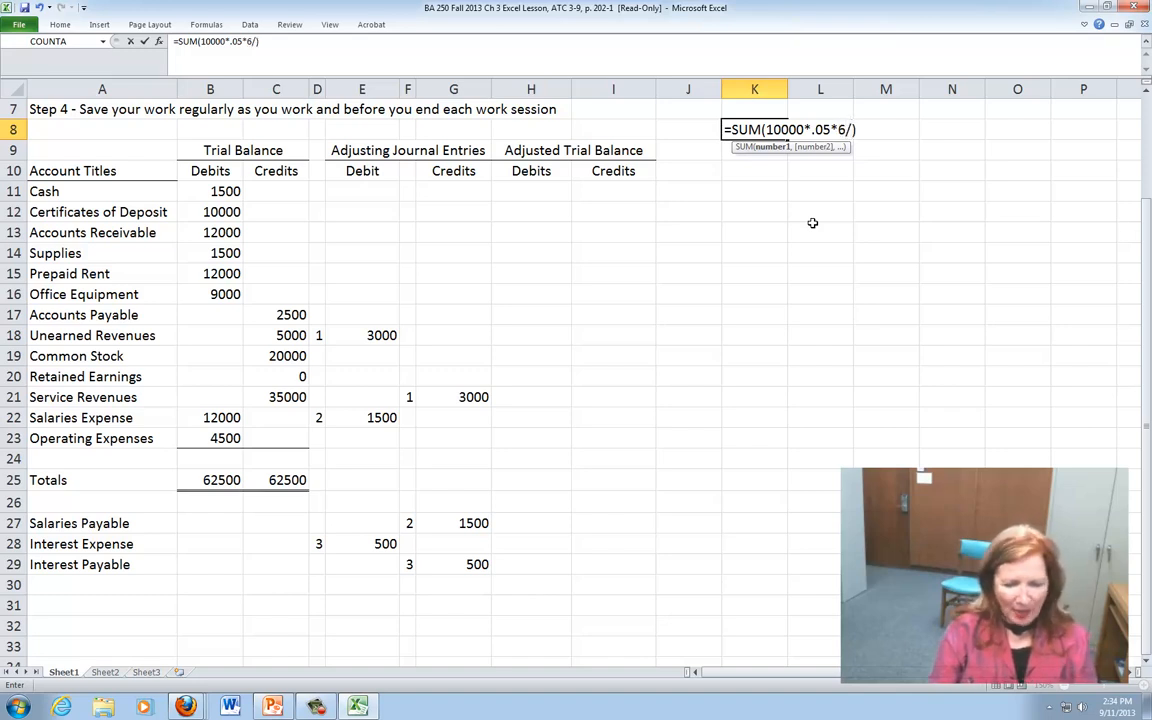
type("12")
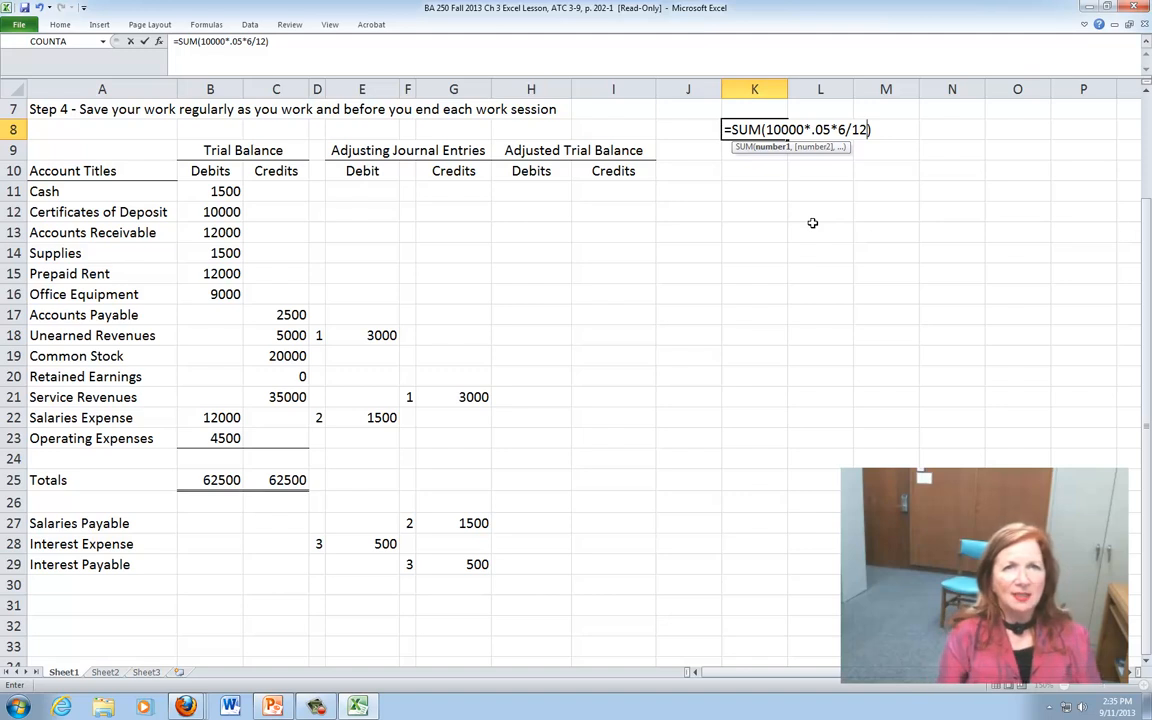
type(")")
key("Return")
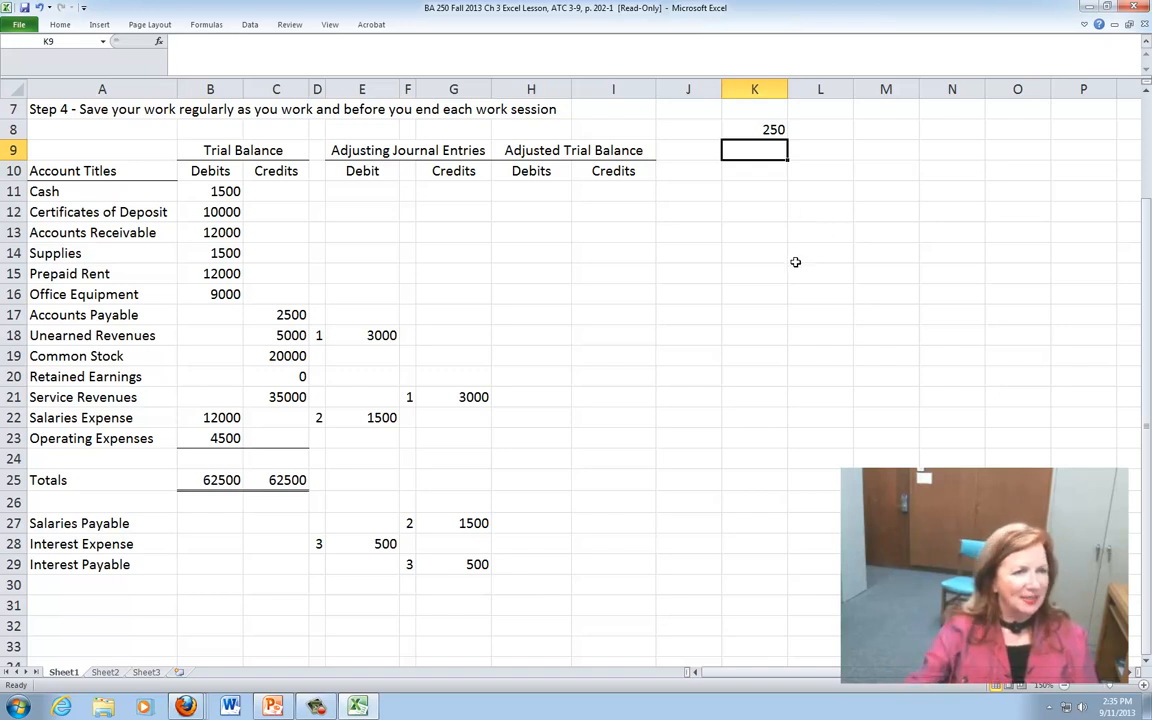
Change the account title in A28 to Interest Revenue
left_click_drag(33, 543, 116, 563)
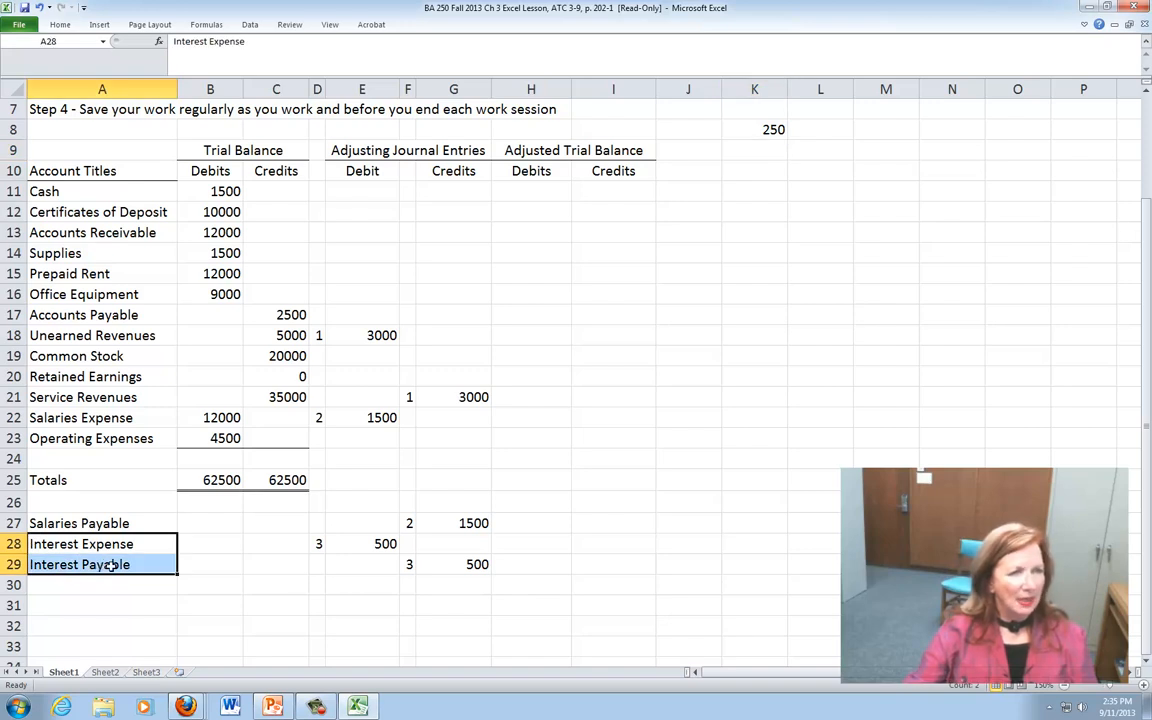
left_click(129, 543)
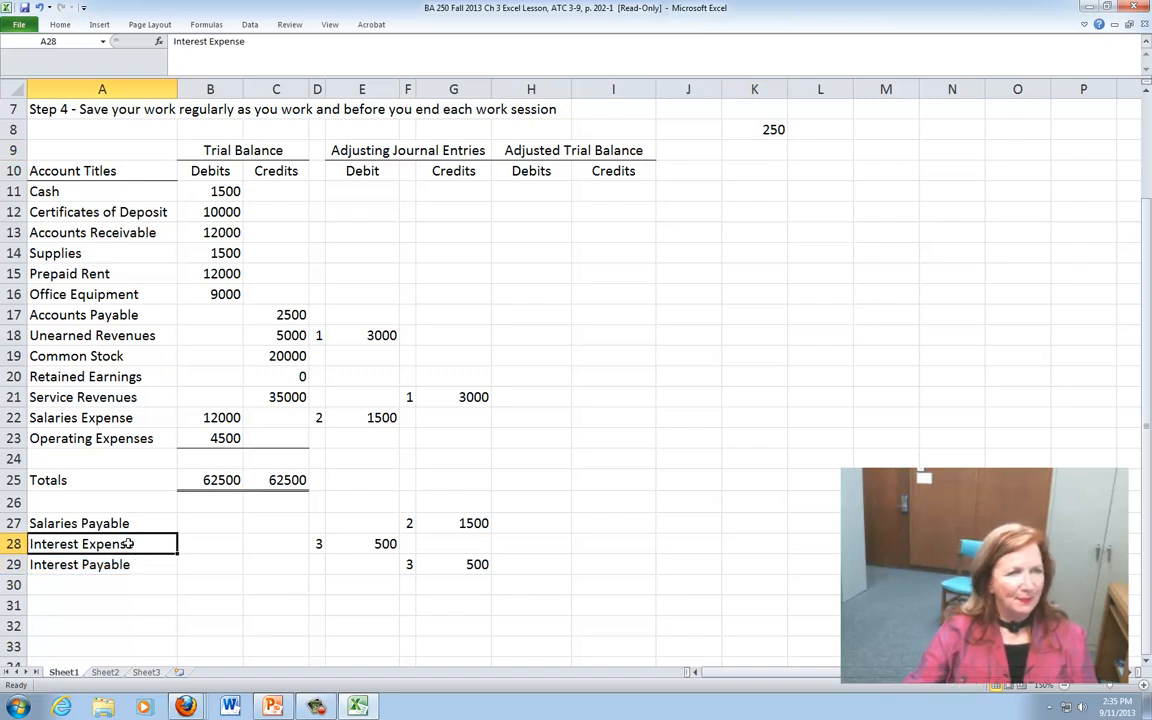
left_click(246, 41)
key("BackSpace")
key("BackSpace")
key("BackSpace")
key("BackSpace")
key("BackSpace")
key("BackSpace")
key("BackSpace")
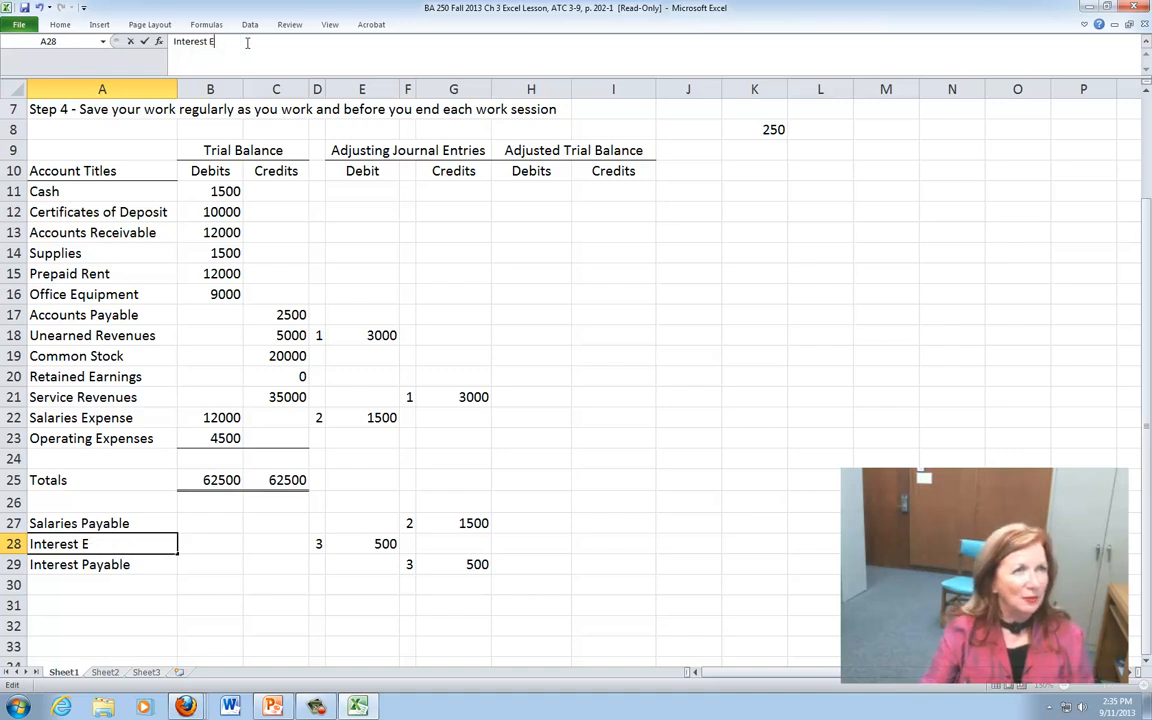
type("Revenue")
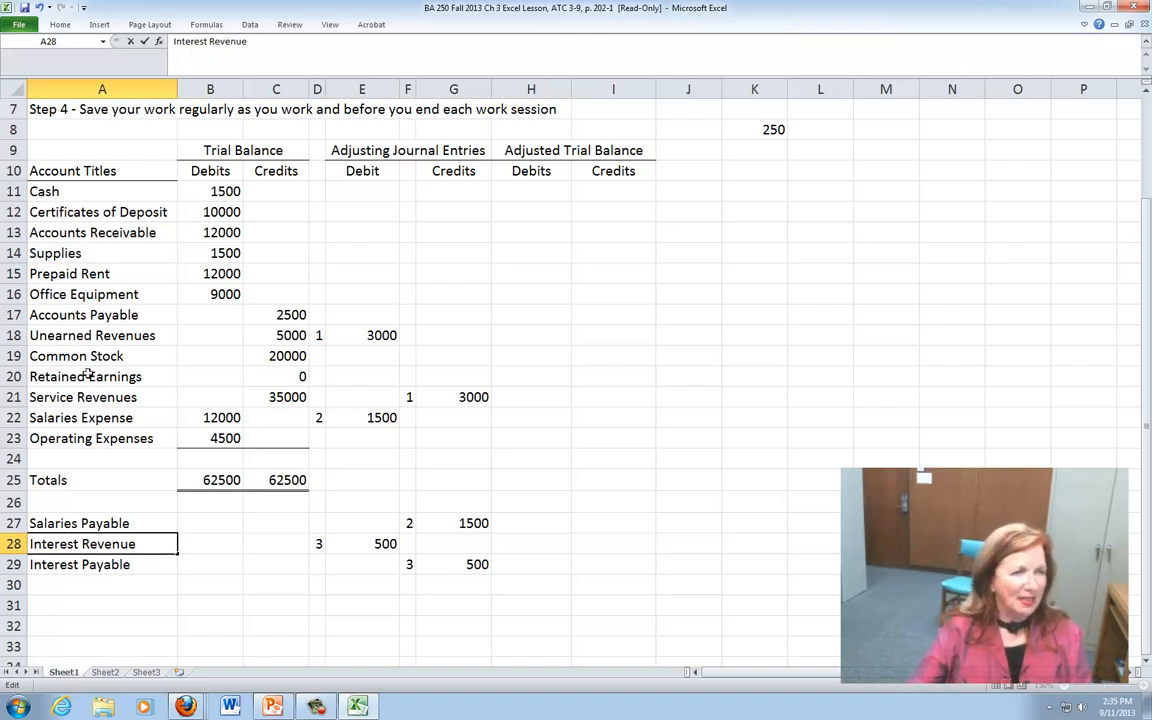
Change the account title in A29 to Interest Receivable
left_click(37, 564)
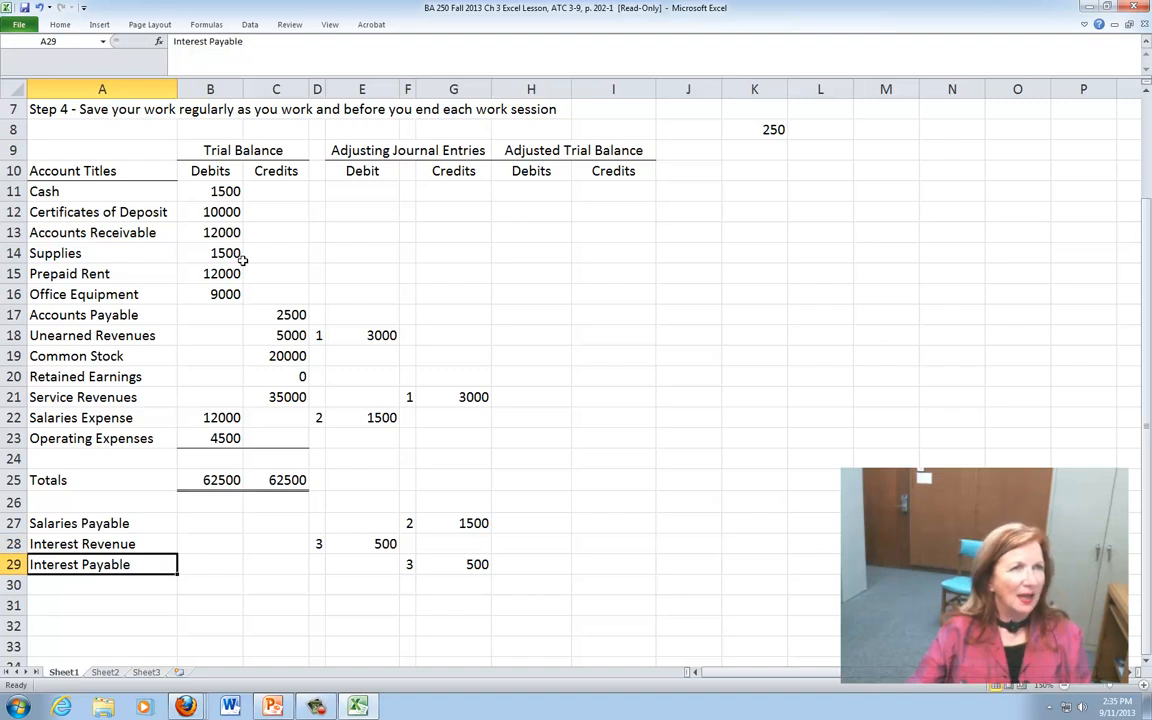
left_click(246, 41)
key("BackSpace")
key("BackSpace")
key("BackSpace")
key("BackSpace")
key("BackSpace")
key("BackSpace")
key("BackSpace")
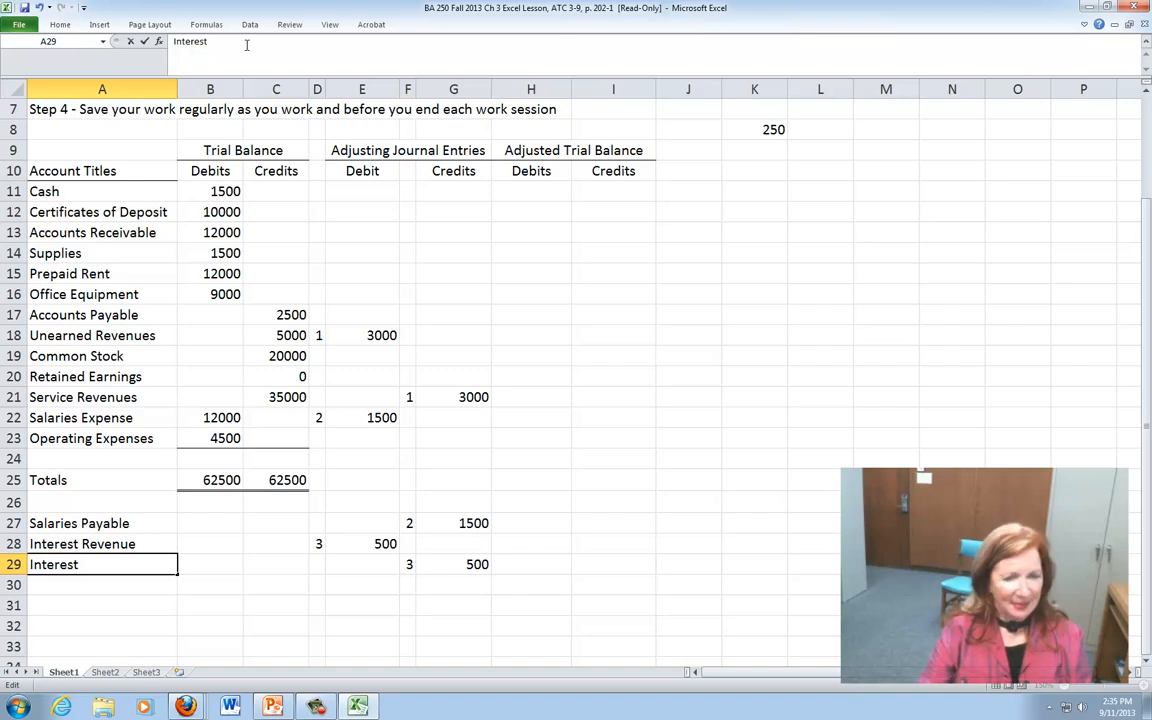
type("Recei")
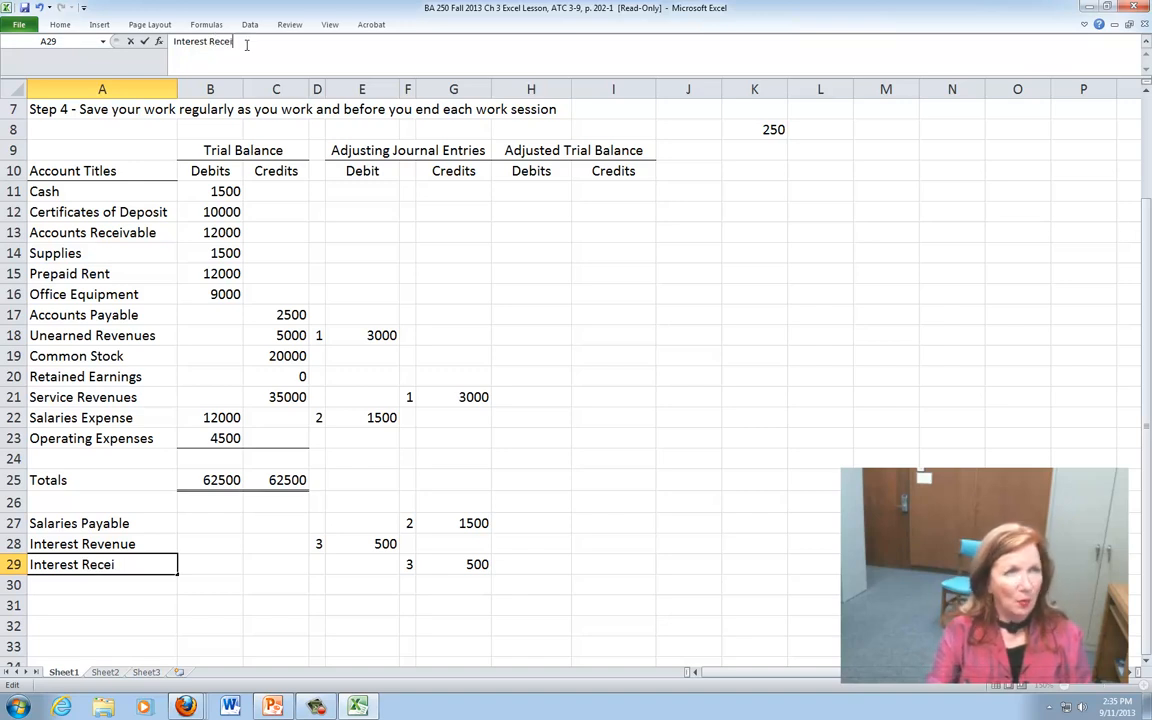
type("vable")
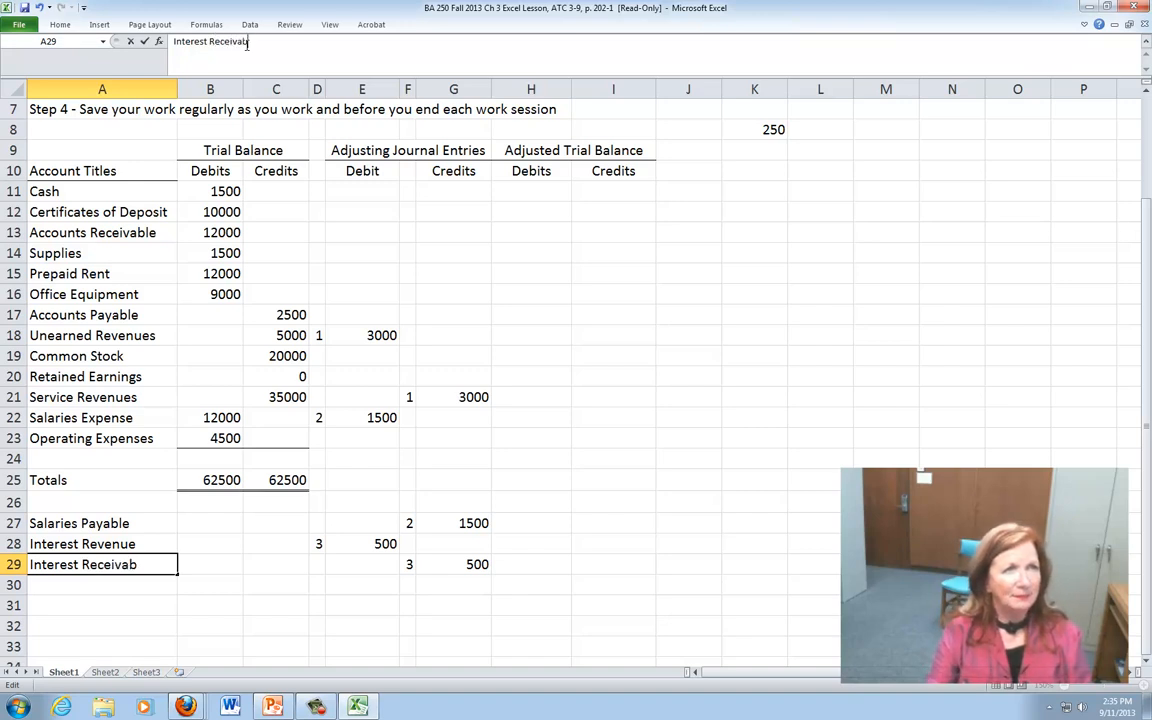
left_click(373, 546)
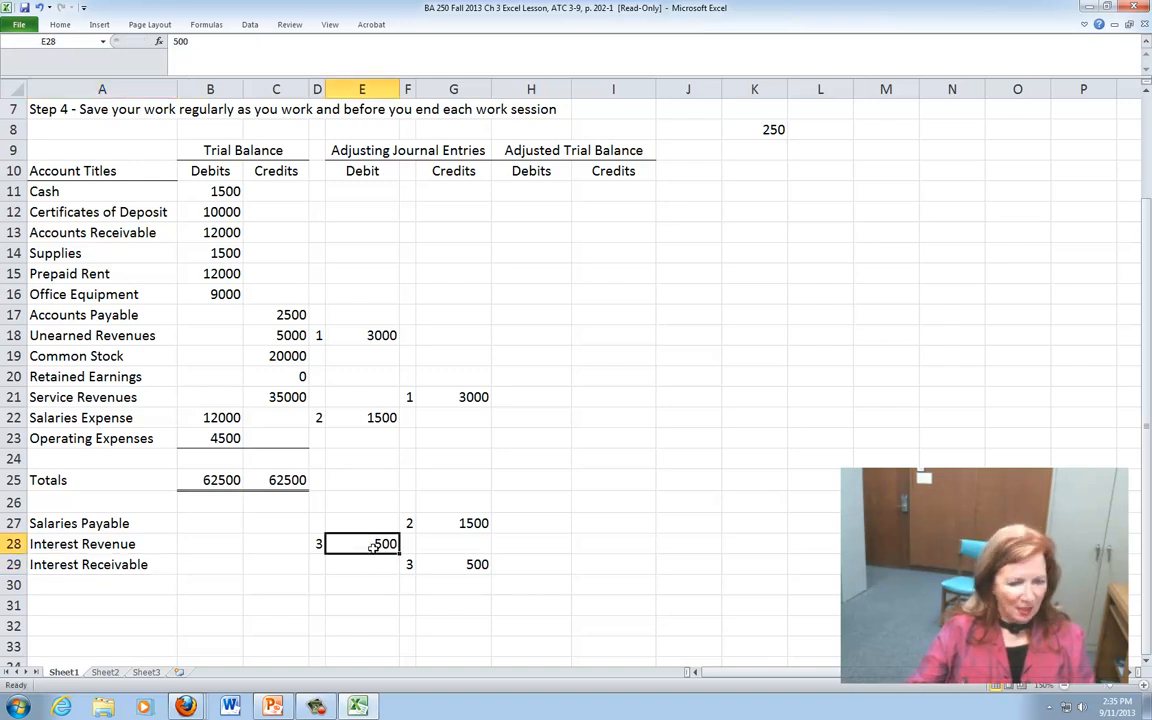
Set both amounts of adjusting entry 3 to 250, in E28 for Interest Revenue and G29 for Interest Receivable
type("250")
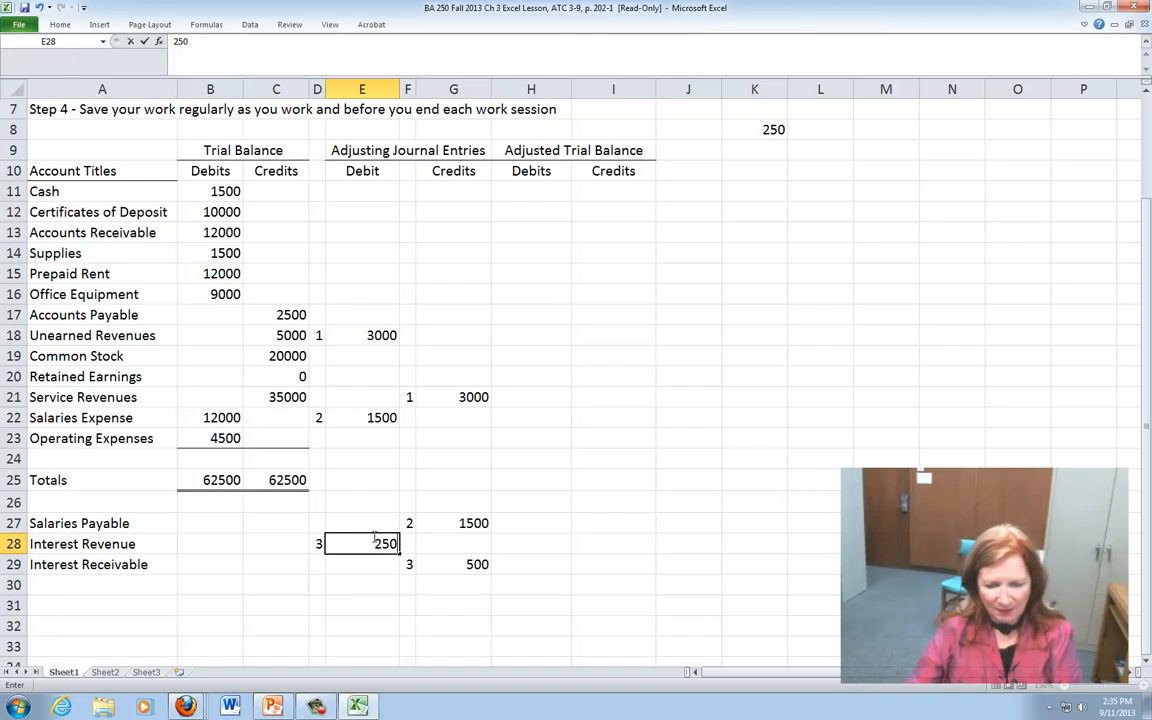
left_click(473, 565)
type("25-")
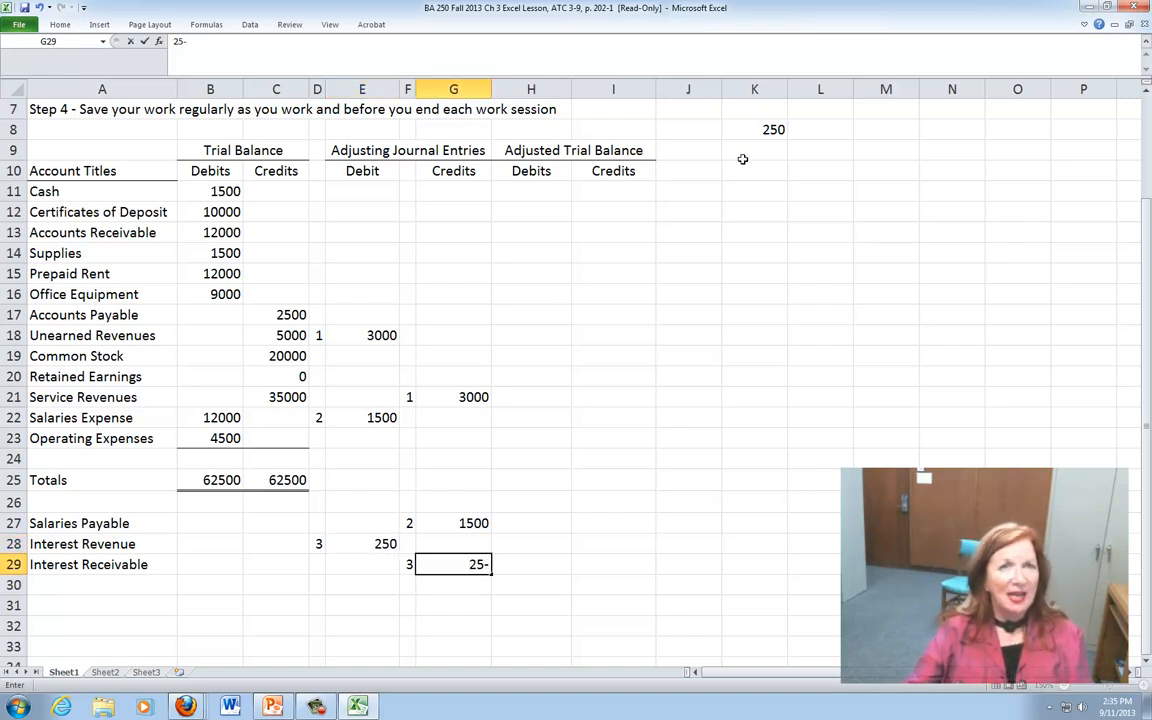
left_click(752, 130)
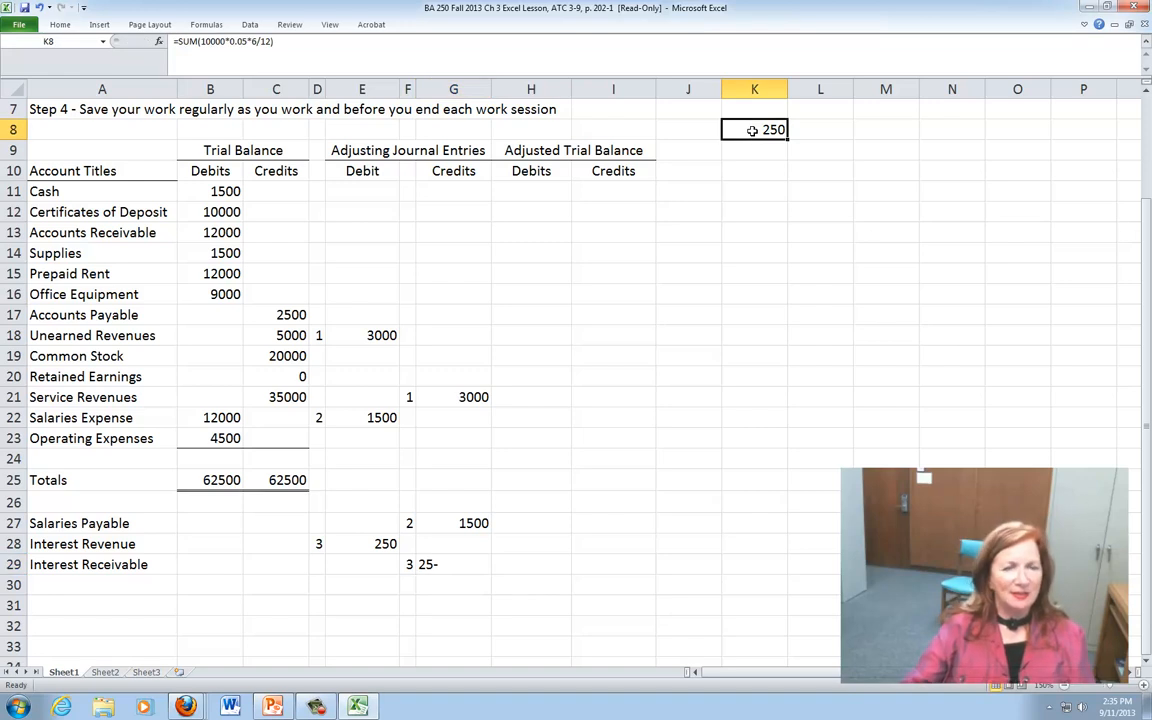
left_click(434, 562)
left_click(197, 44)
key("BackSpace")
type("0")
key("Return")
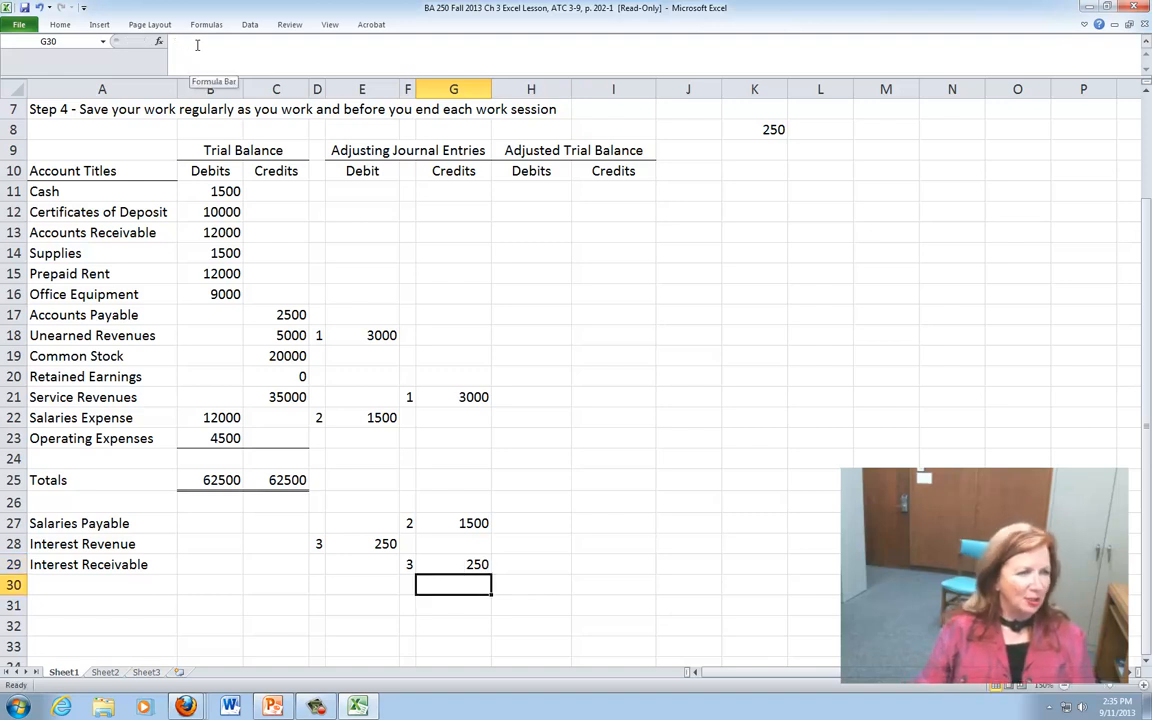
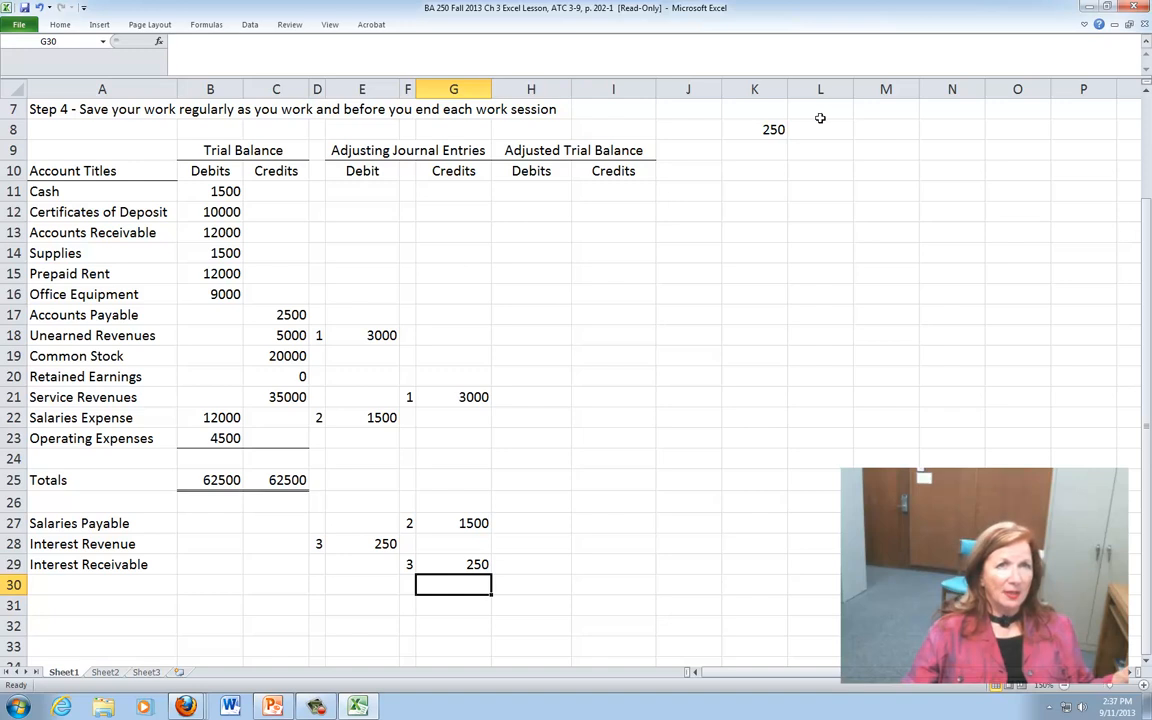
Replace the interest calculation in K8 with the six-month rent calculation =SUM(12000/12)*6
left_click(770, 129)
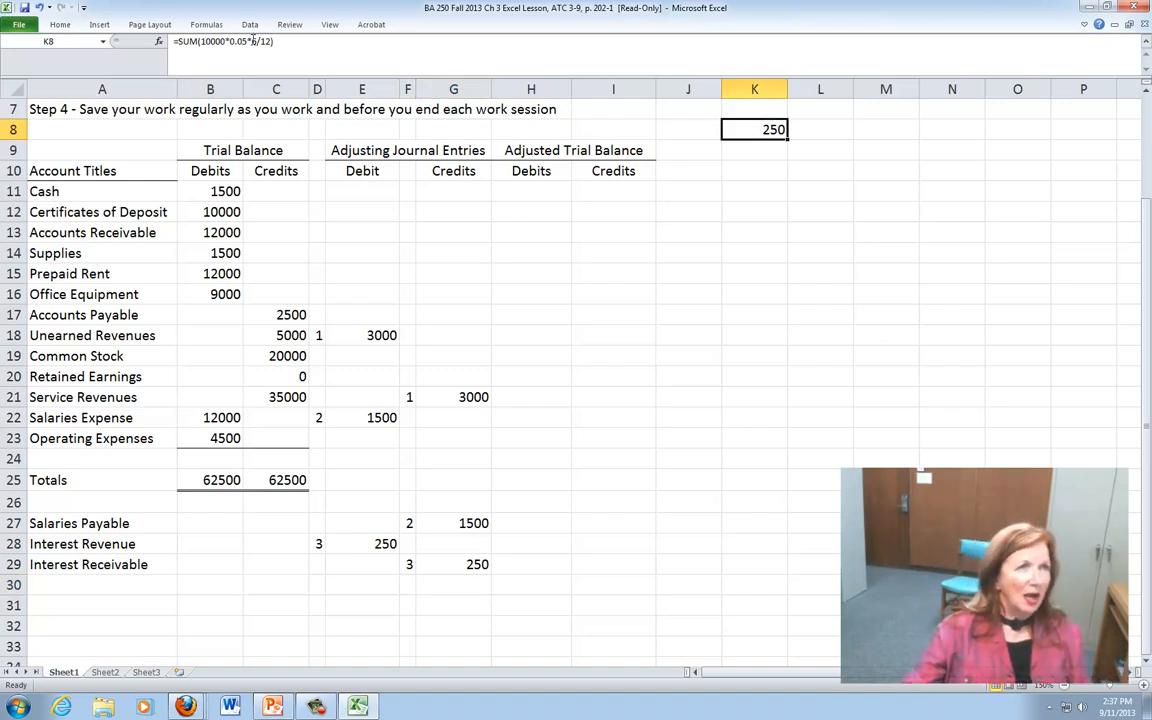
left_click_drag(273, 41, 200, 41)
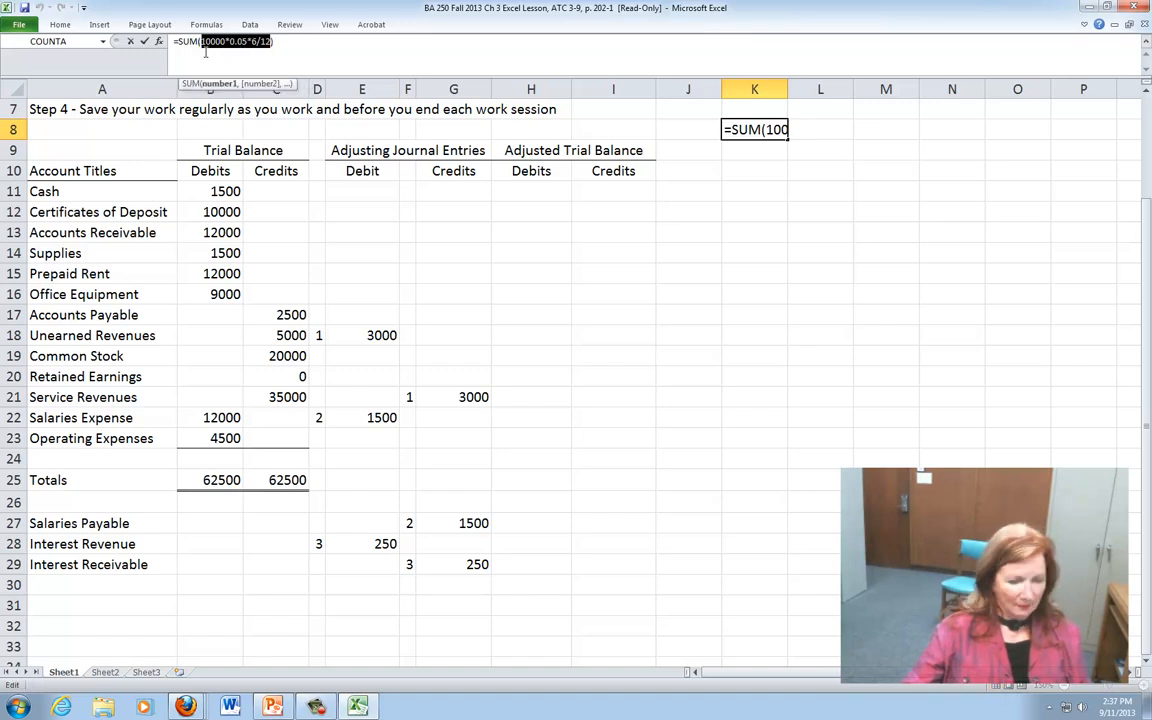
type("12000/12")
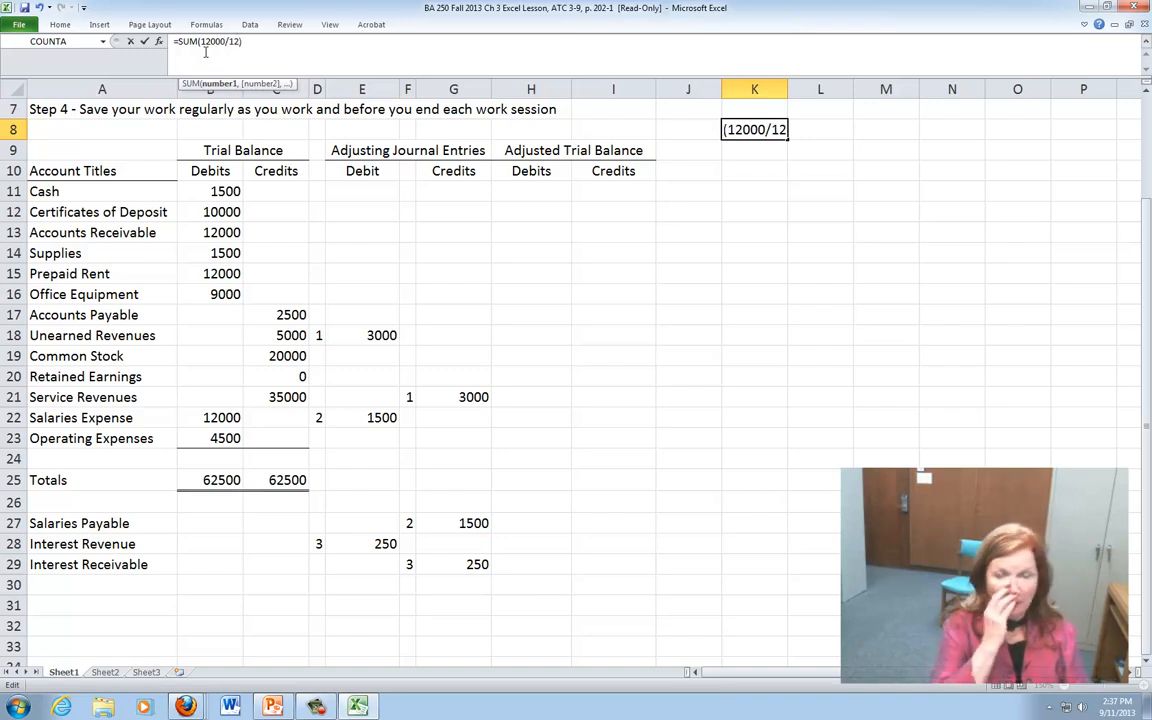
left_click(257, 44)
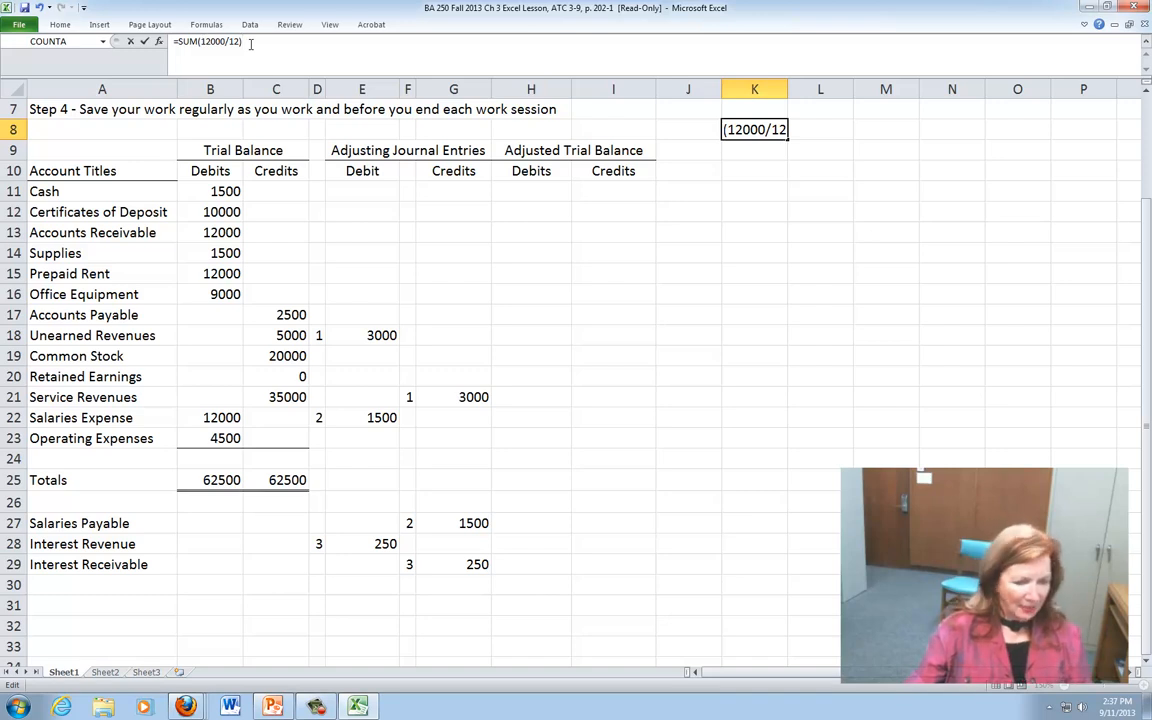
type("*")
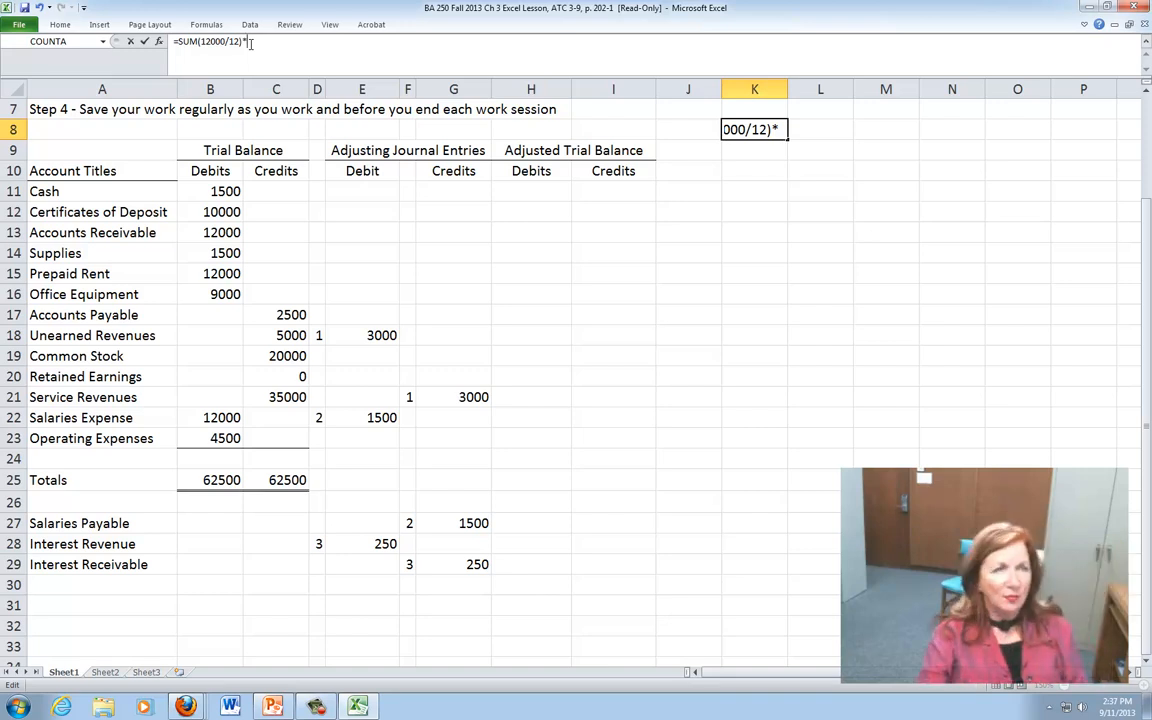
type("6")
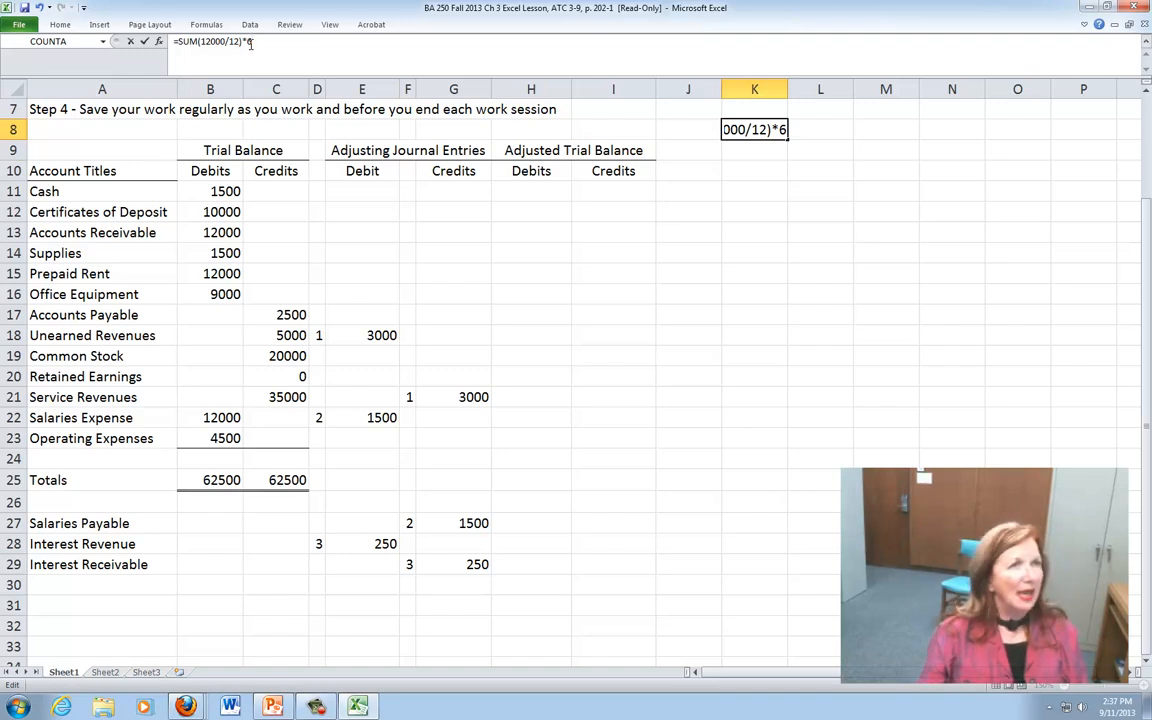
key("Return")
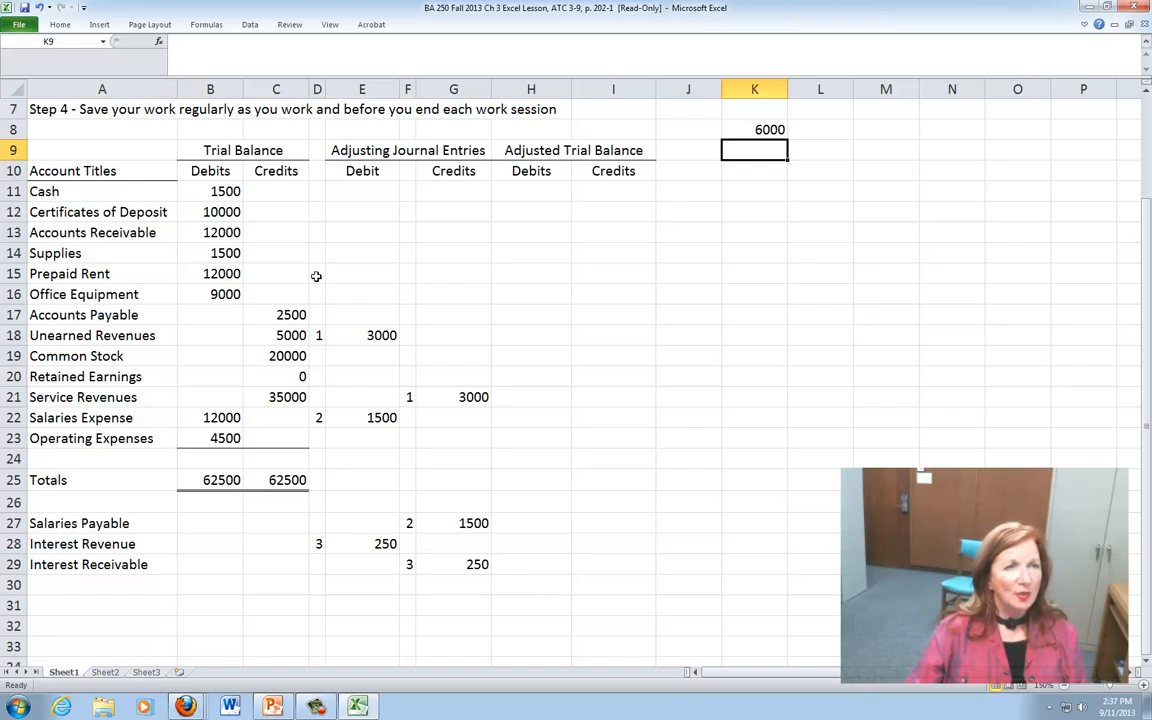
Record the credit of adjusting entry 4 for Prepaid Rent, with reference 4 in F15 and 6000 in G15
left_click(409, 275)
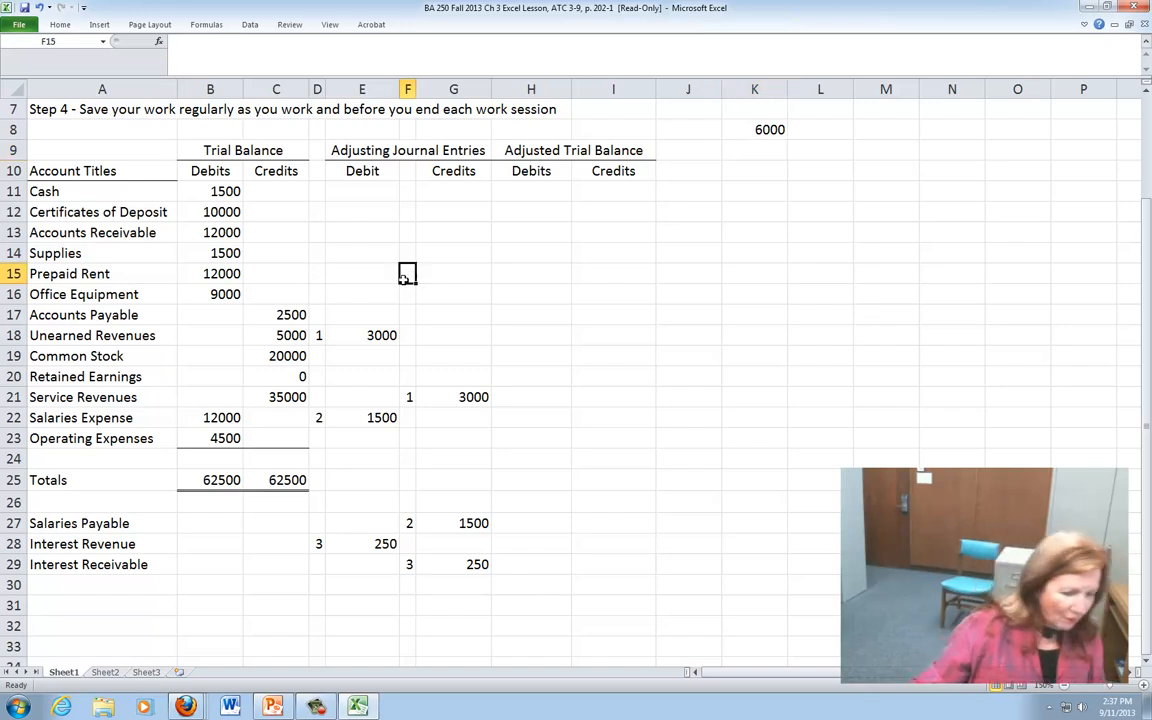
type("4")
left_click(451, 273)
type("6000")
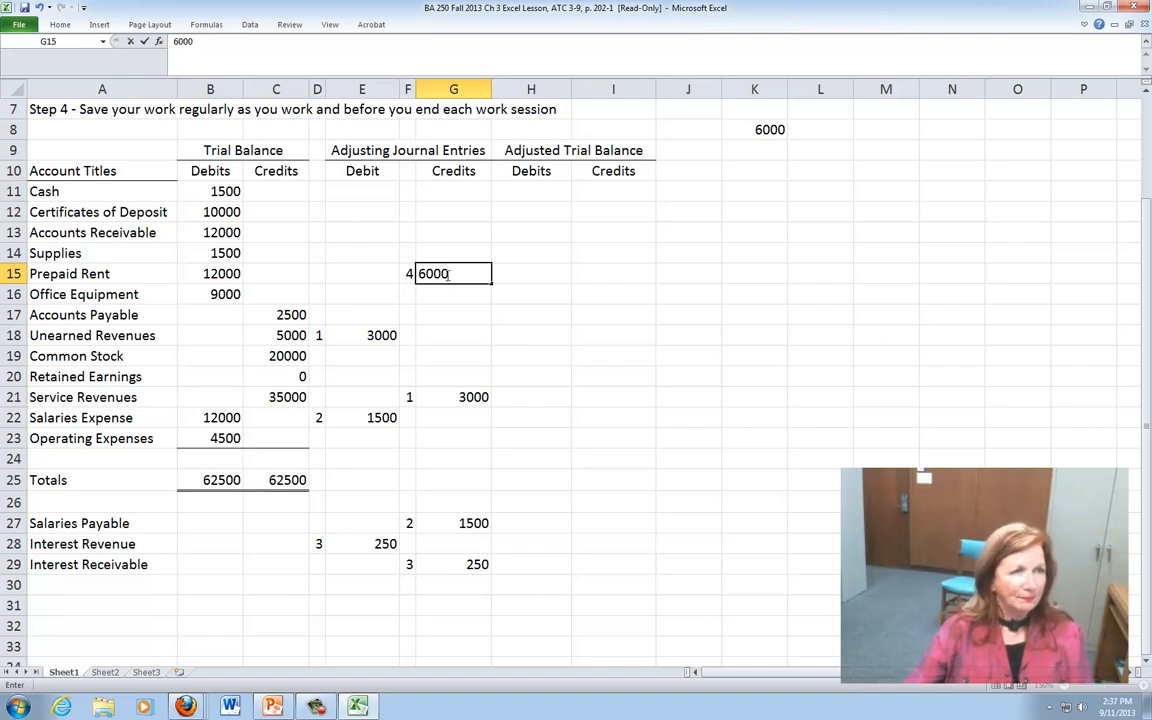
Add Rent Expense in A30 and record the debit of adjusting entry 4, with reference 4 in D30 and 6000 in E30
left_click(47, 588)
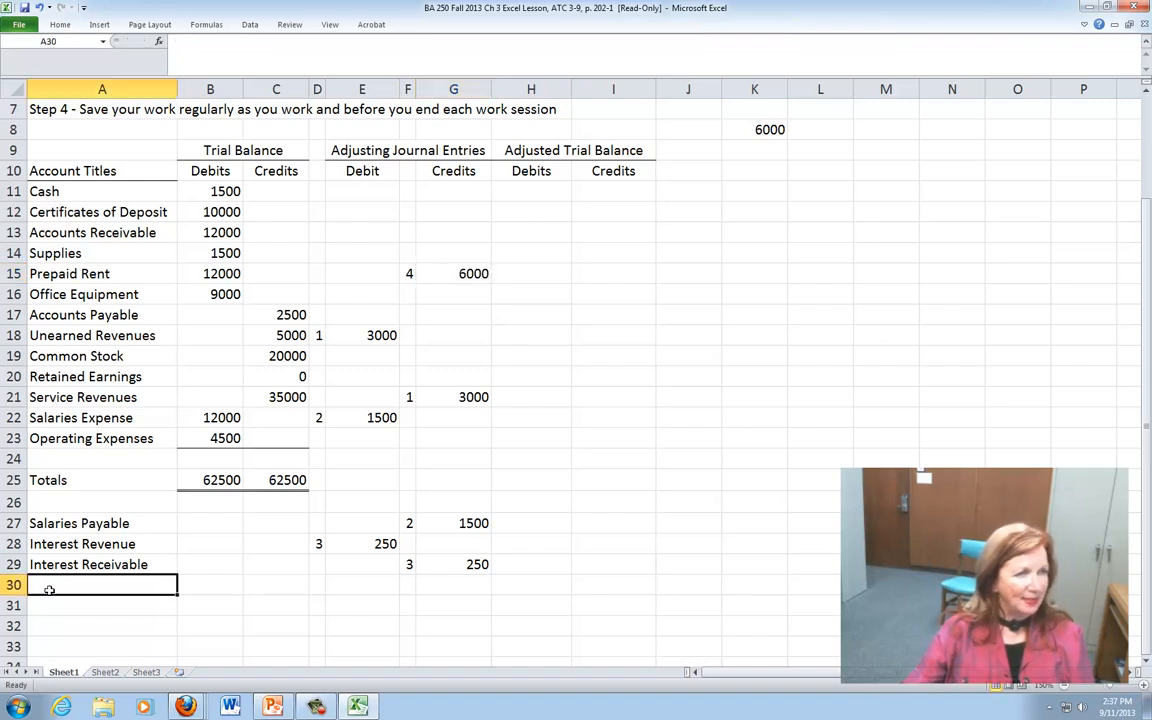
type("Rent Expense")
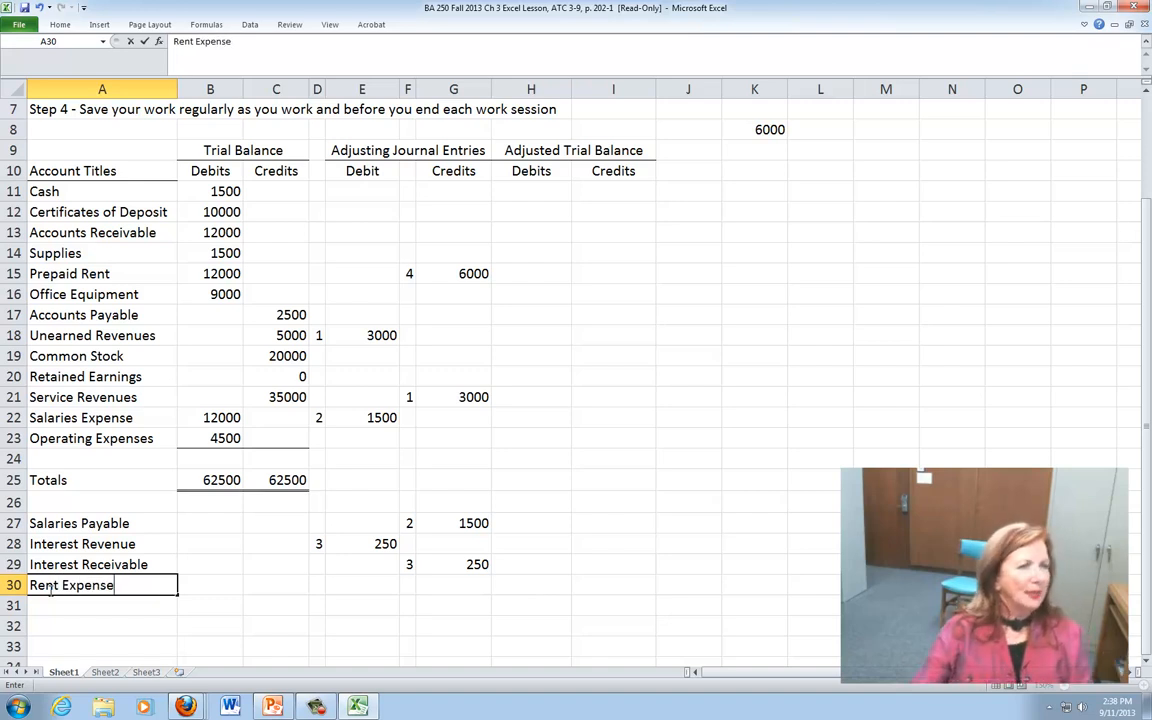
left_click(372, 587)
left_click(318, 585)
type("4")
left_click(360, 580)
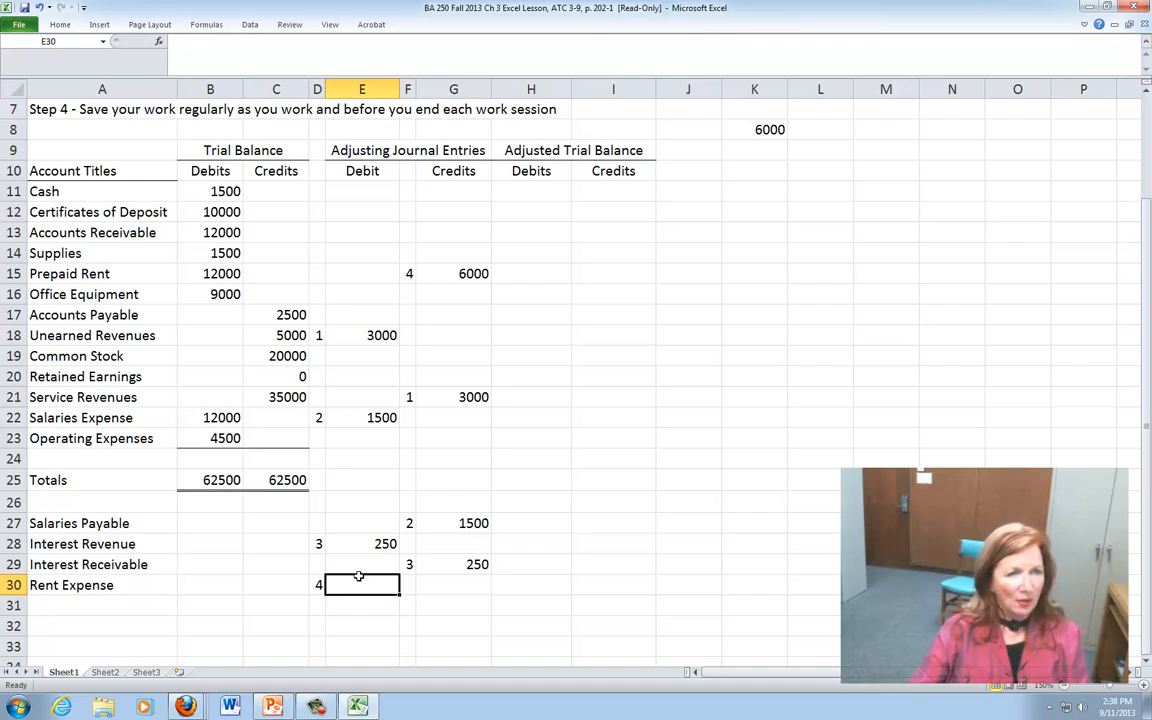
type("6000")
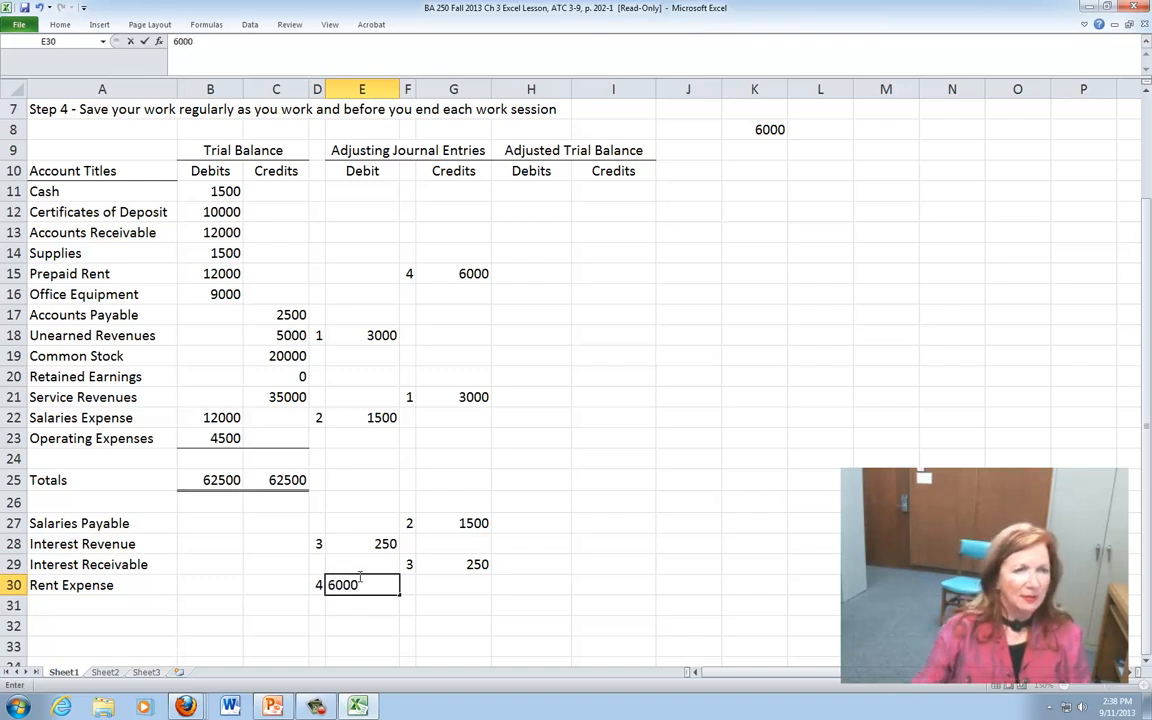
key("Return")
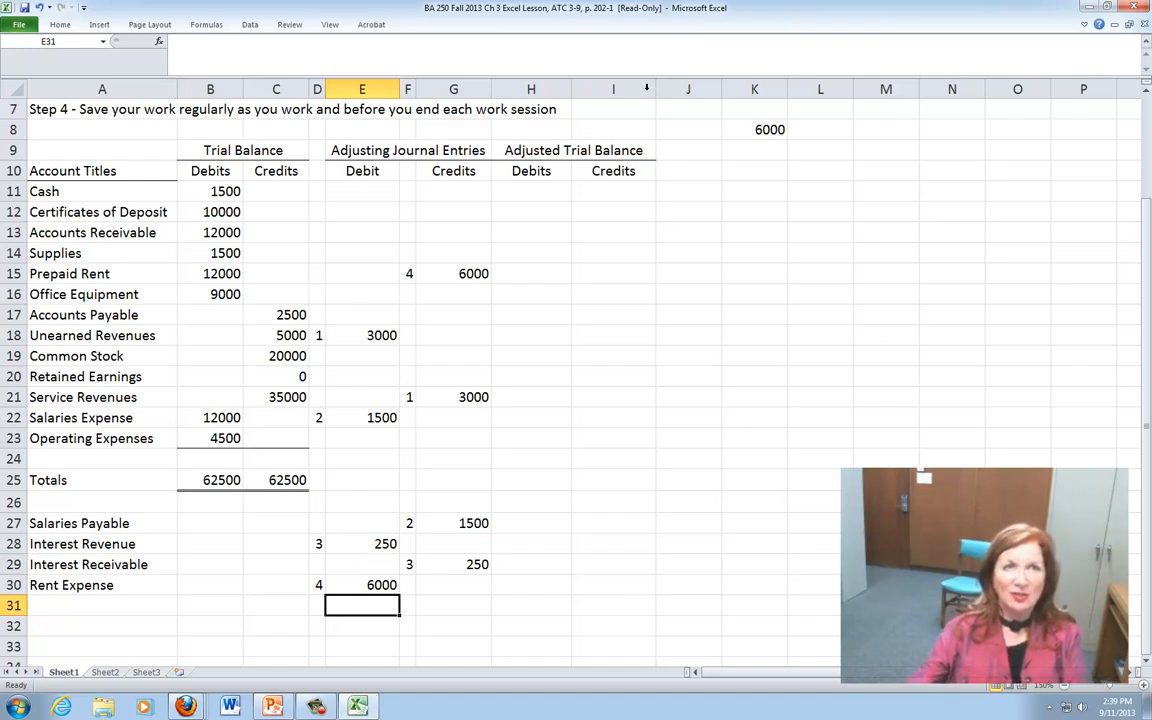
Replace the rent calculation in K8 with 1500 and enter -750 in K9
left_click(768, 125)
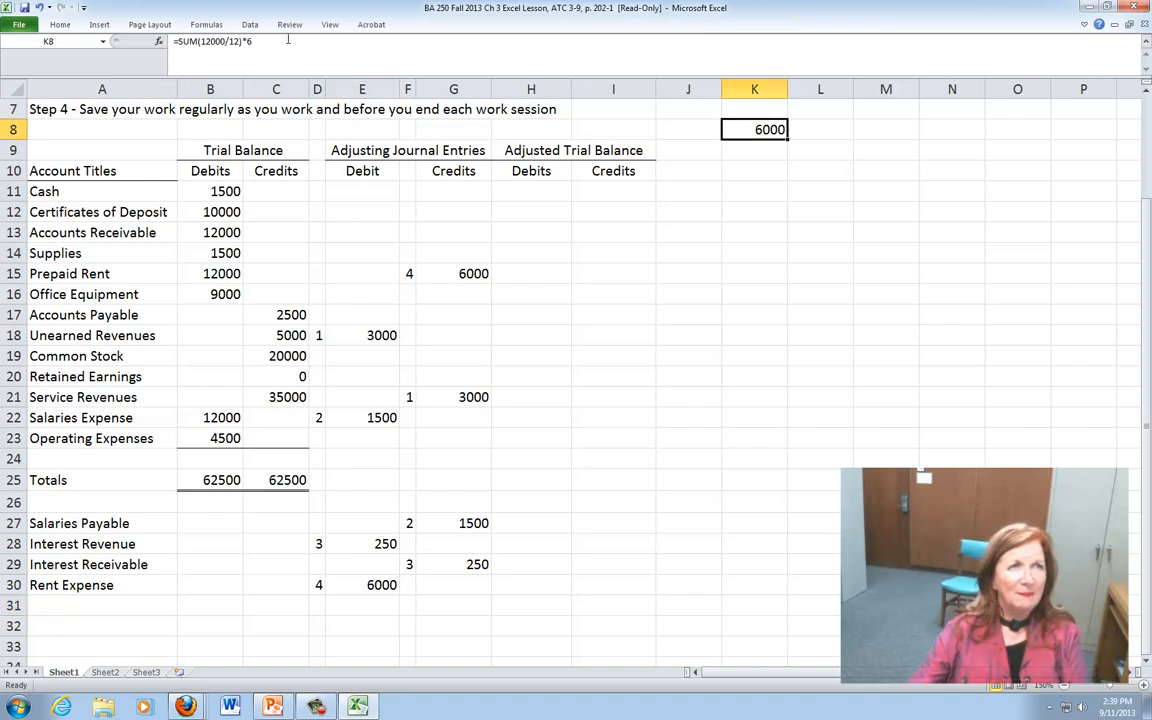
left_click_drag(250, 41, 174, 41)
key("Delete")
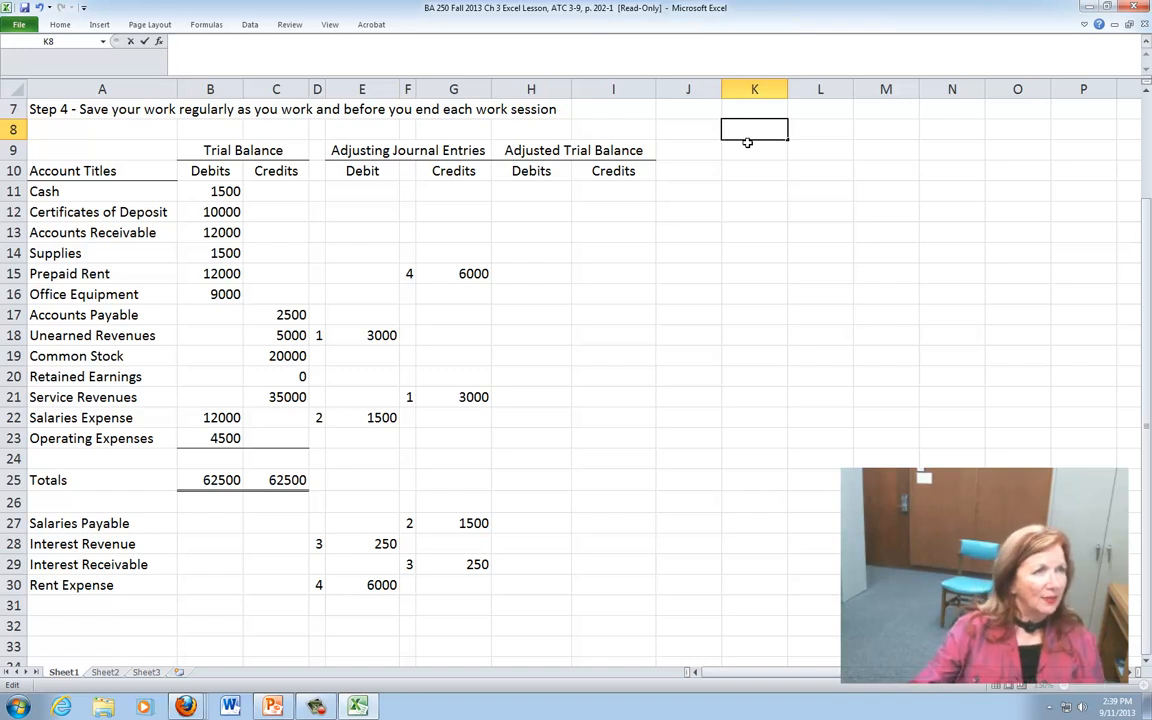
type("1500")
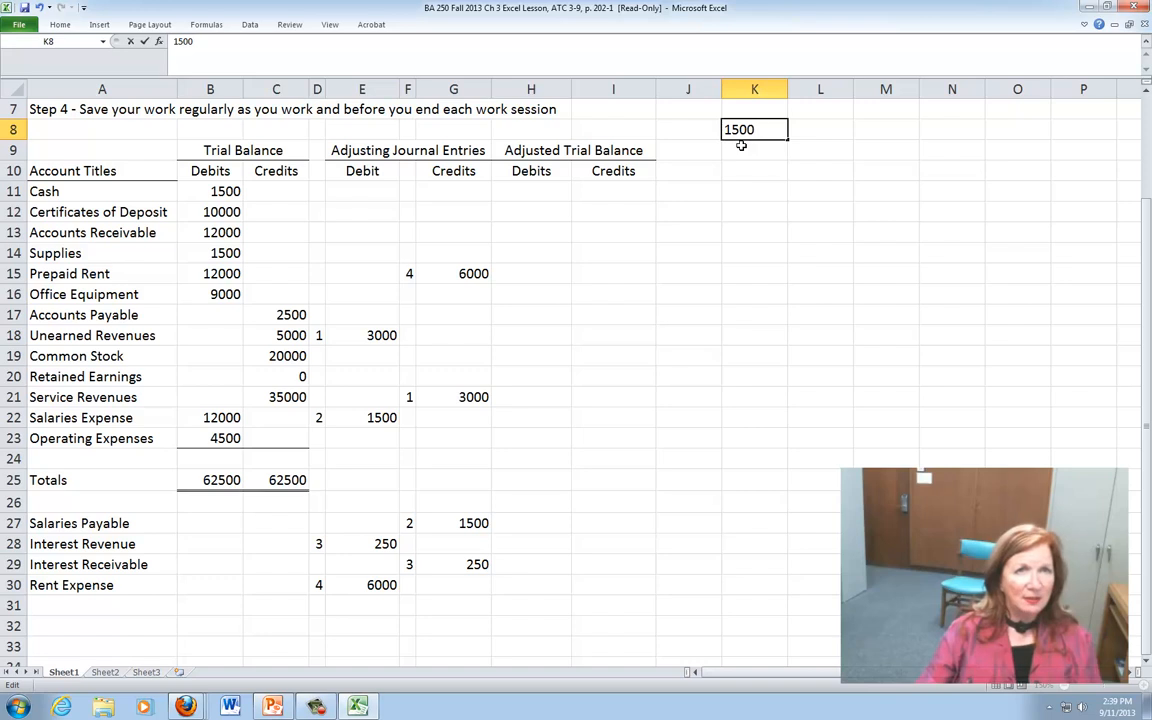
key("Return")
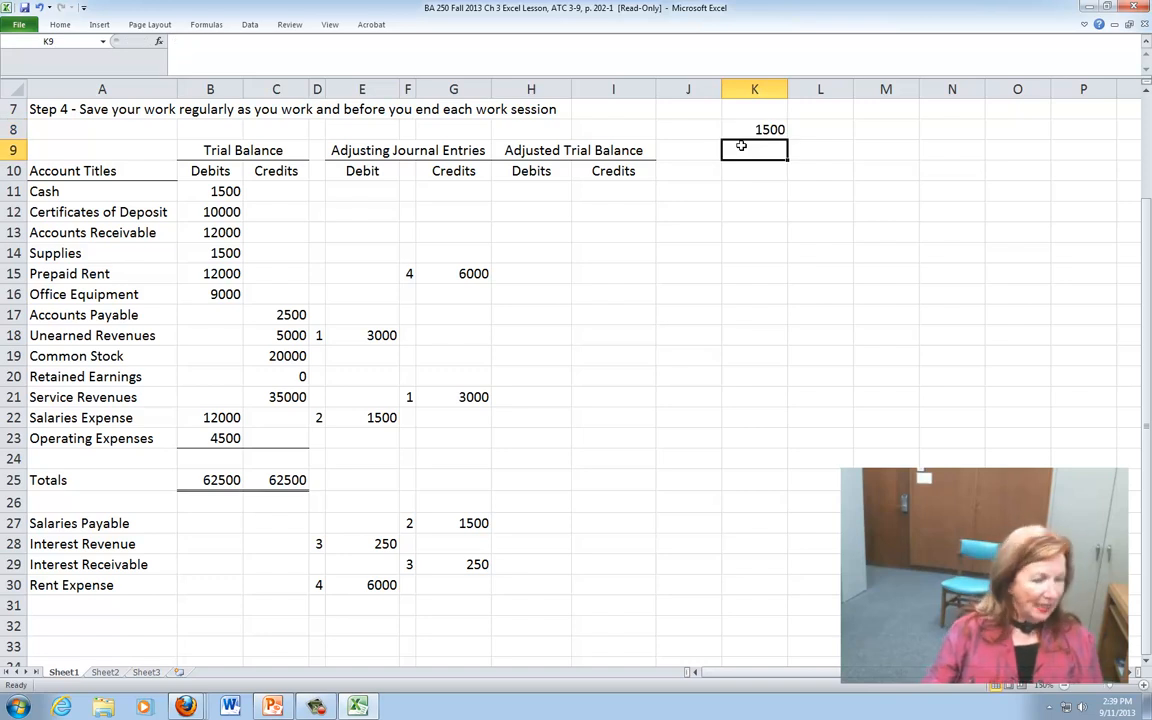
type("-")
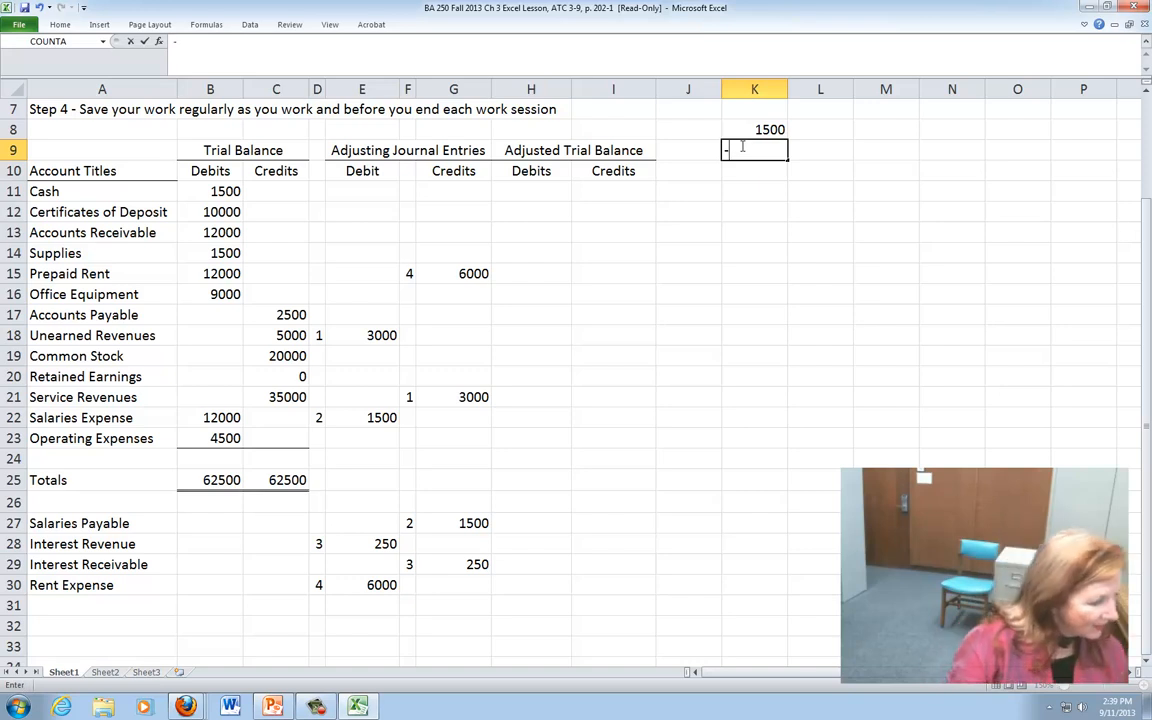
type("750")
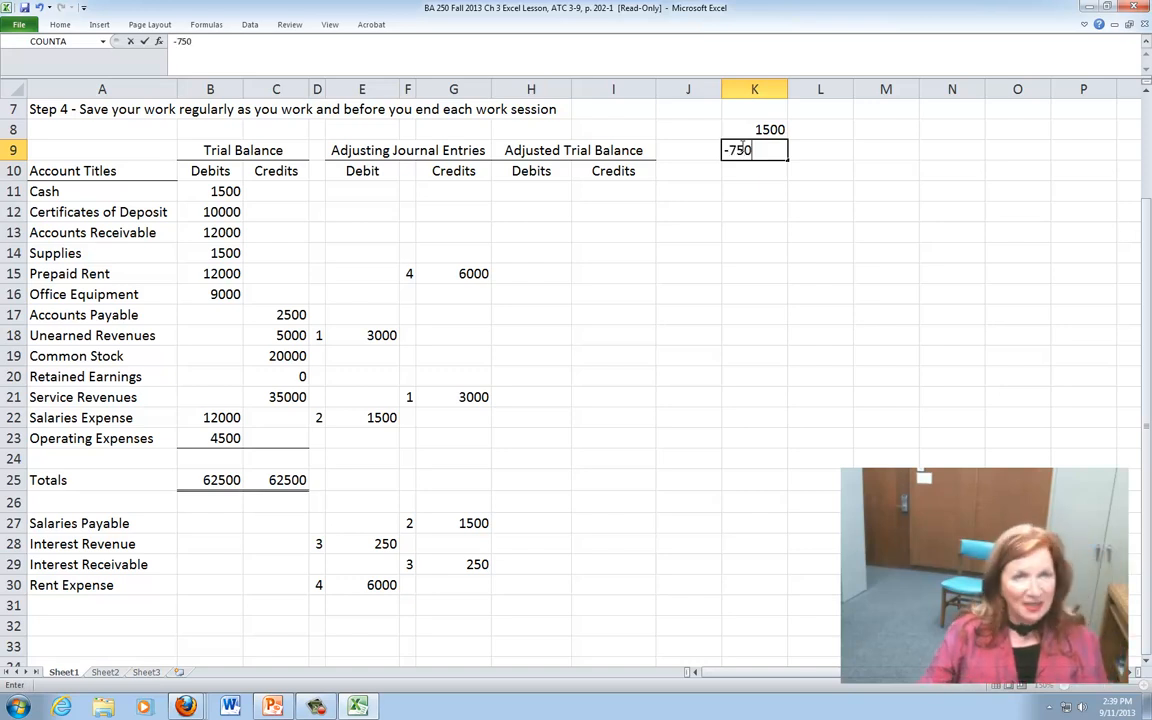
key("Return")
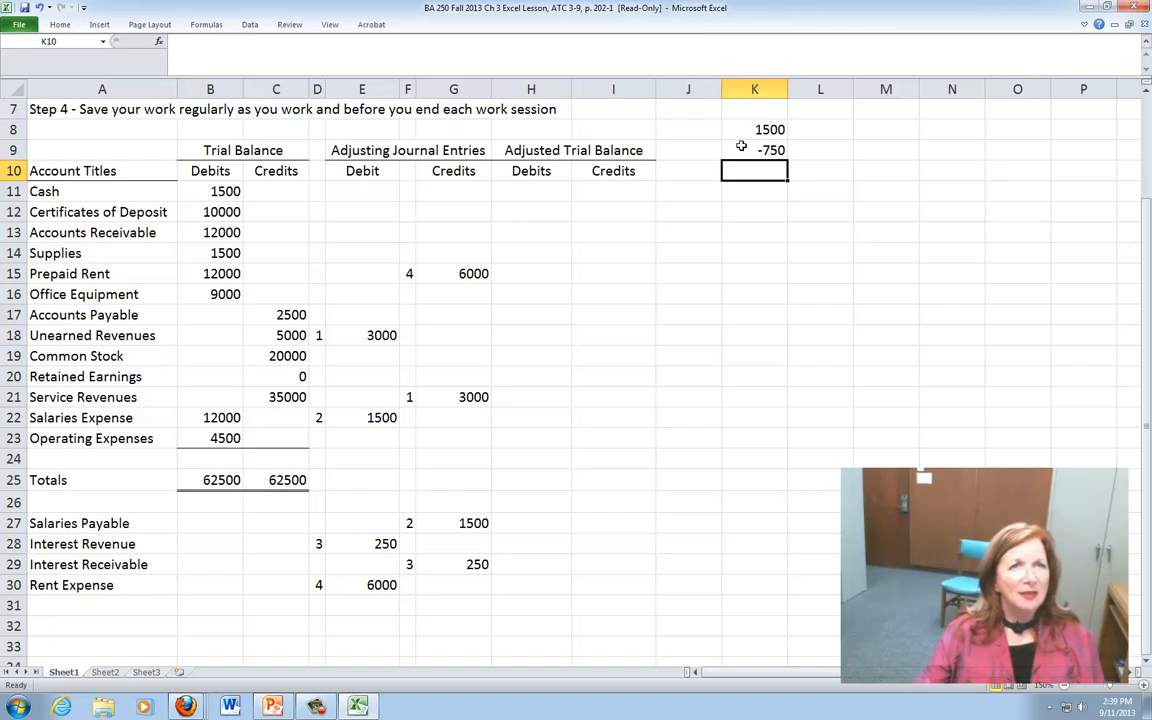
Total the two amounts in K10 with an AutoSum of K8:K9
left_click(62, 26)
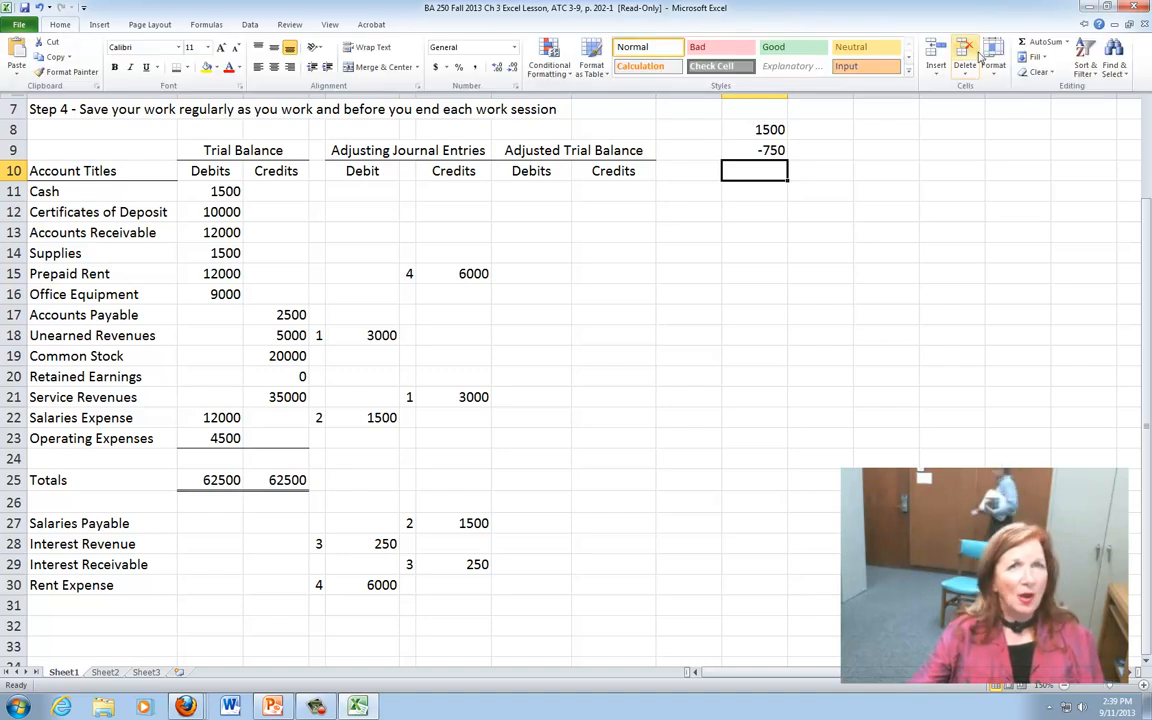
left_click(1043, 44)
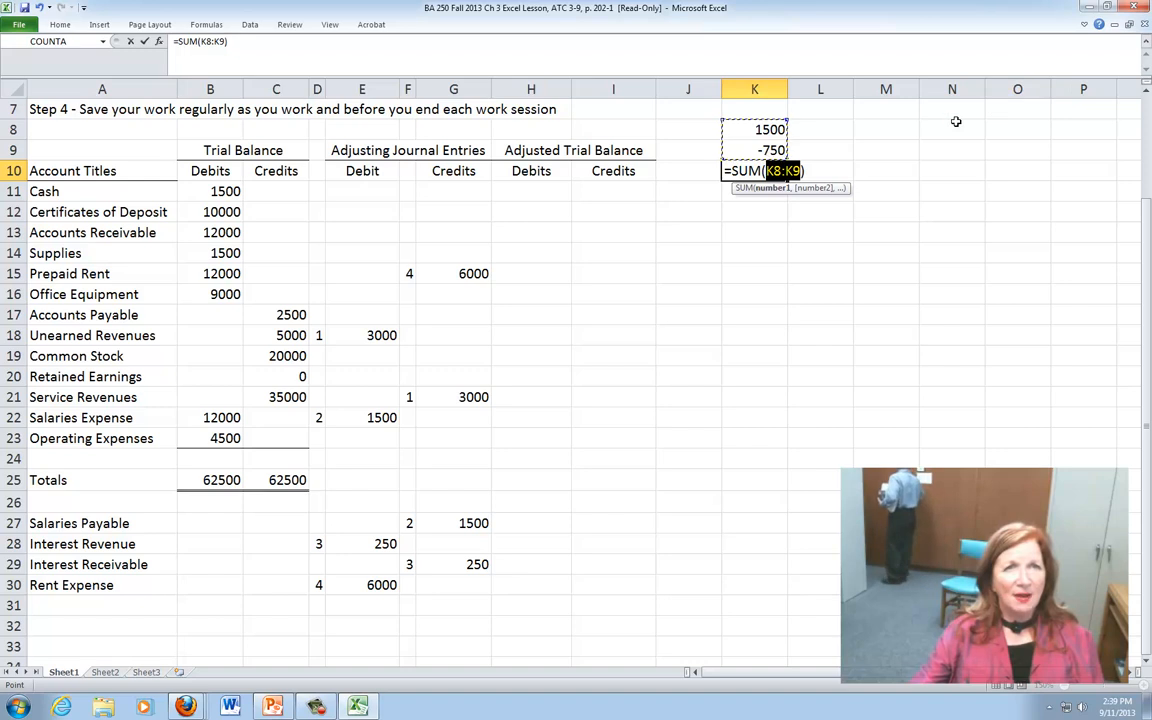
key("Return")
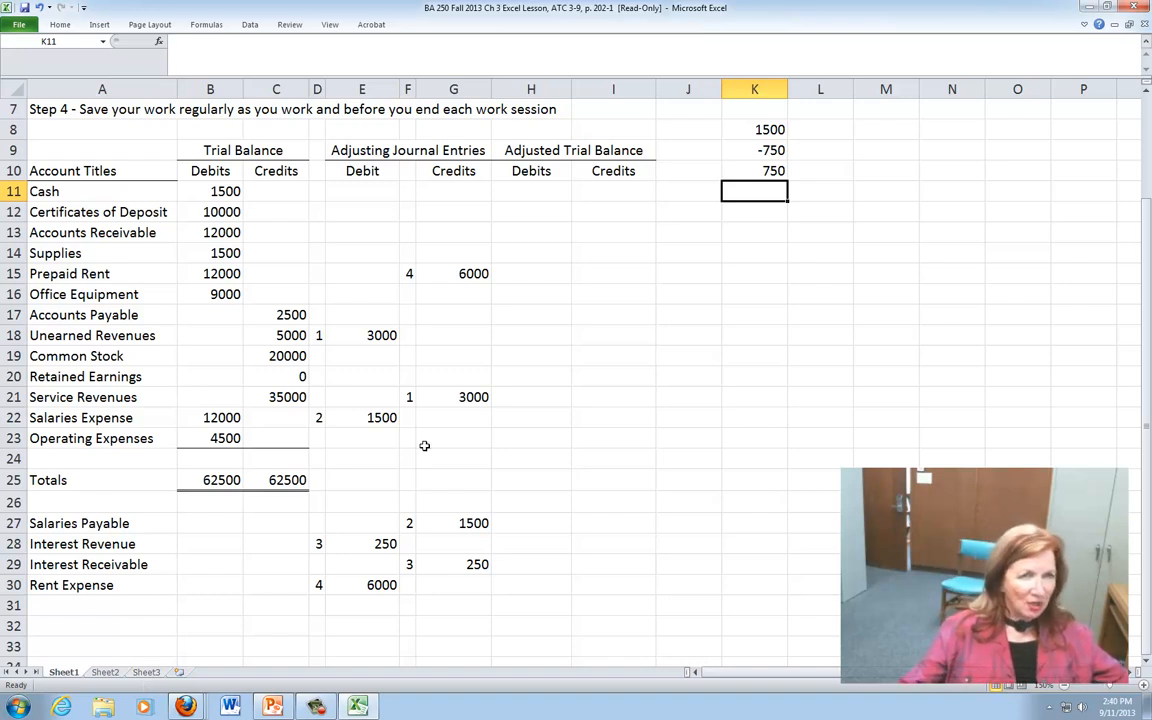
Total the debit adjustments in E39 with an AutoSum of E11:E38
left_click_drag(1148, 222, 1148, 222)
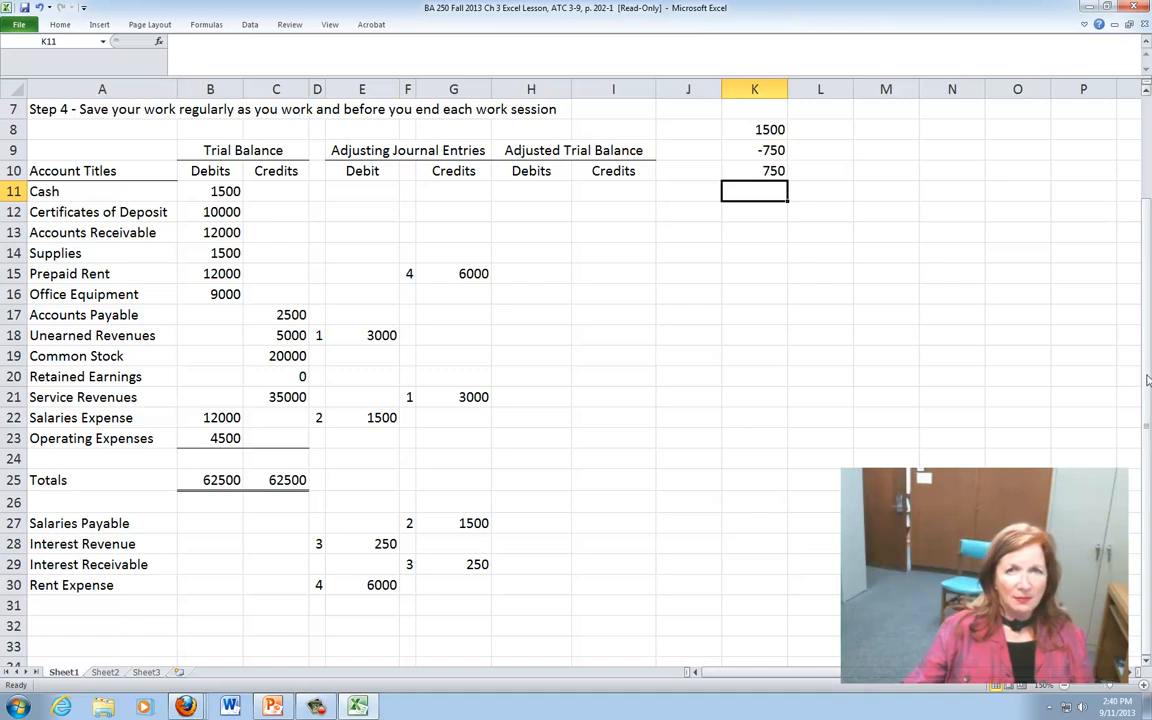
left_click_drag(1148, 380, 1148, 380)
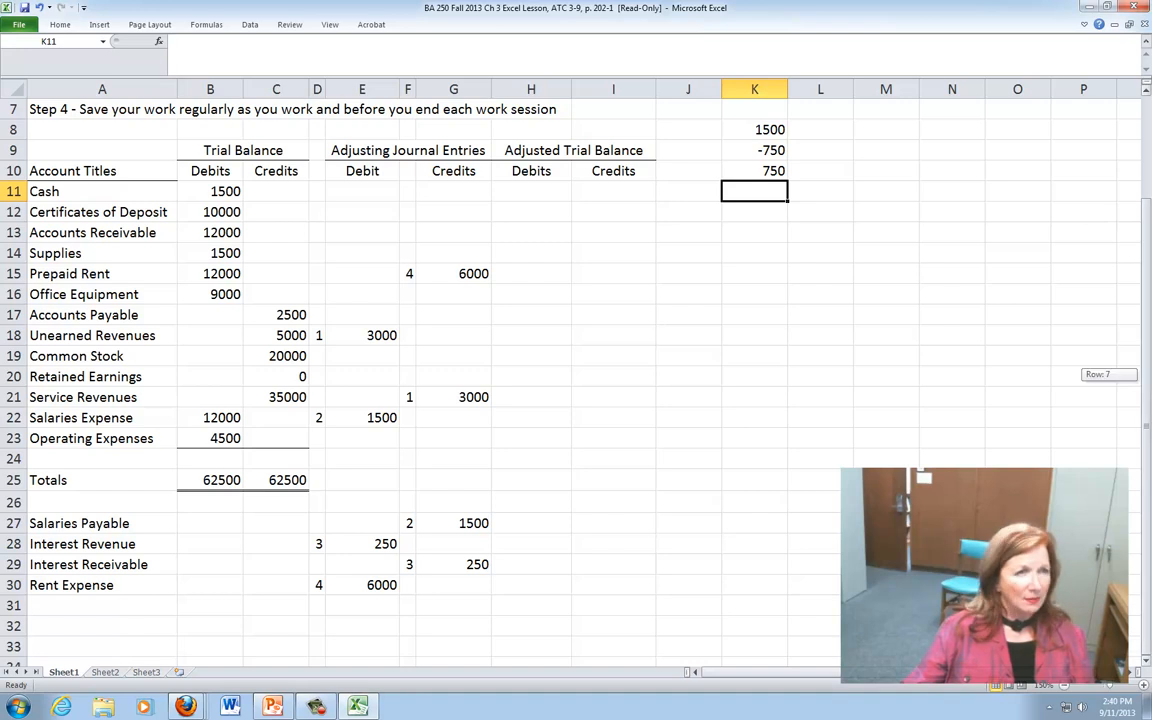
left_click(1147, 663)
left_click(1147, 663)
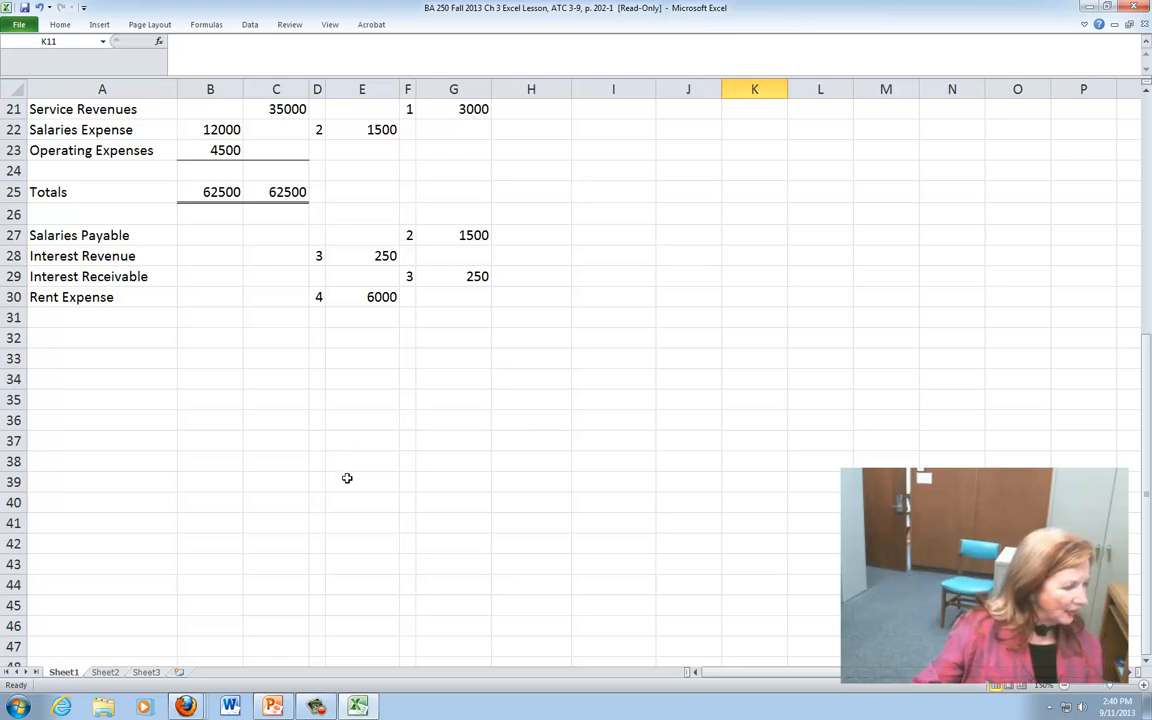
left_click_drag(346, 479, 441, 485)
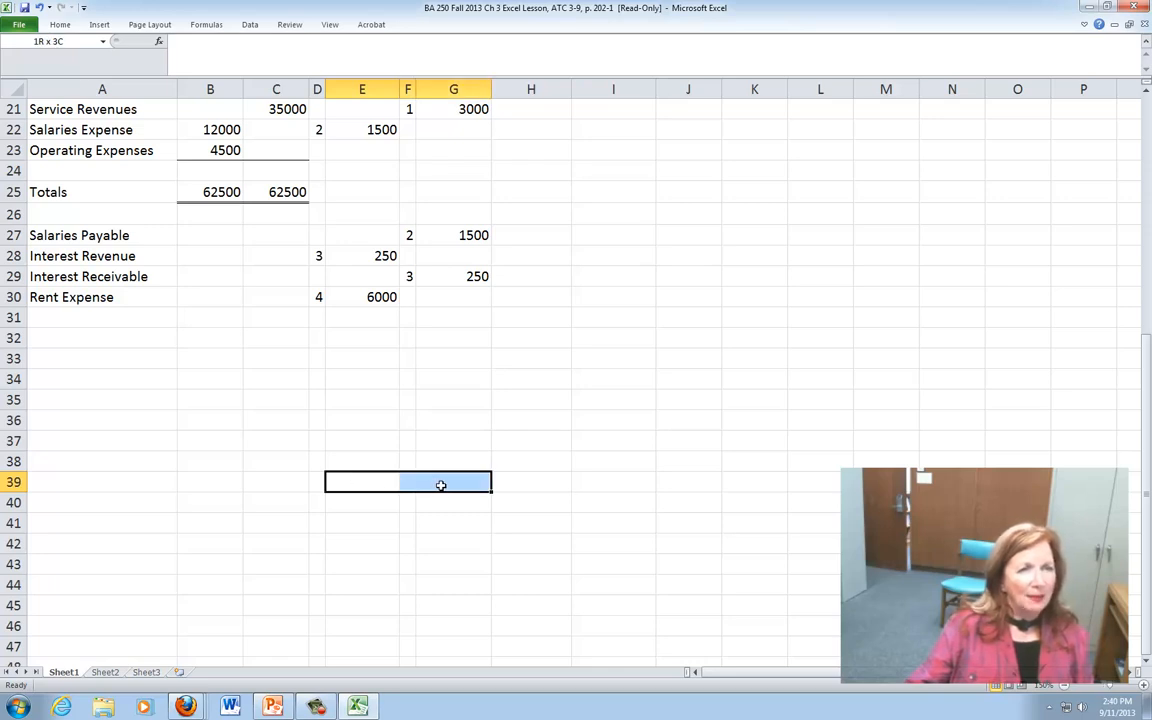
left_click_drag(441, 485, 438, 484)
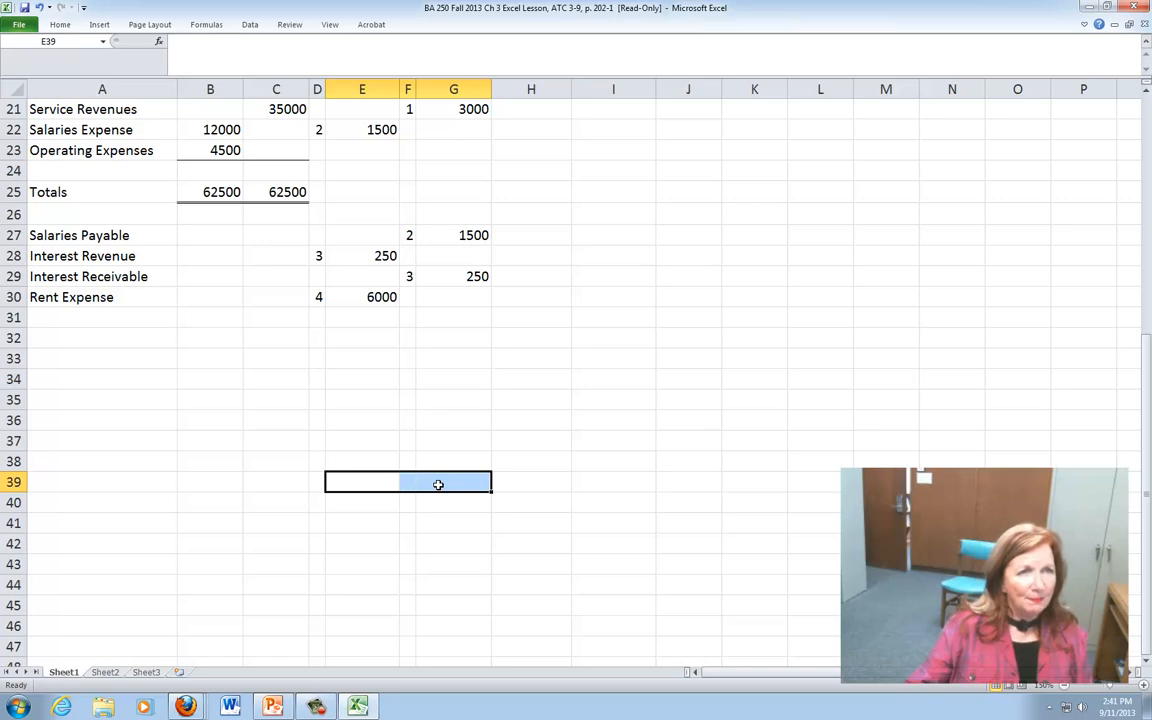
left_click(365, 482)
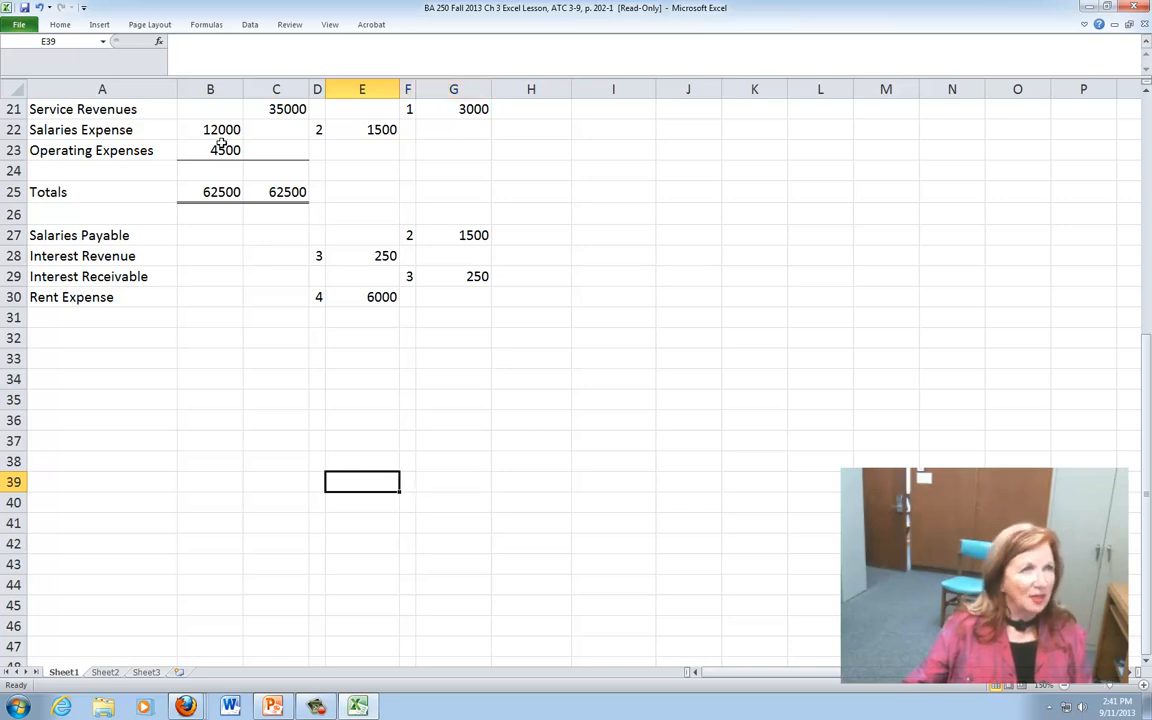
left_click(58, 25)
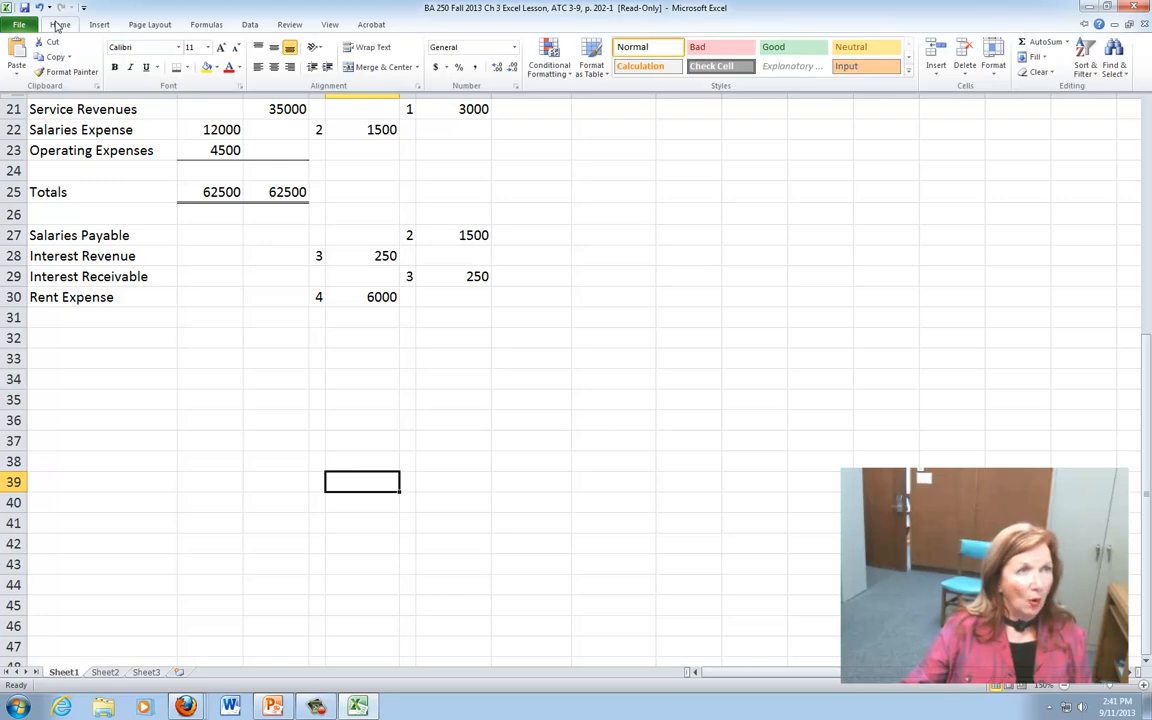
left_click(1058, 43)
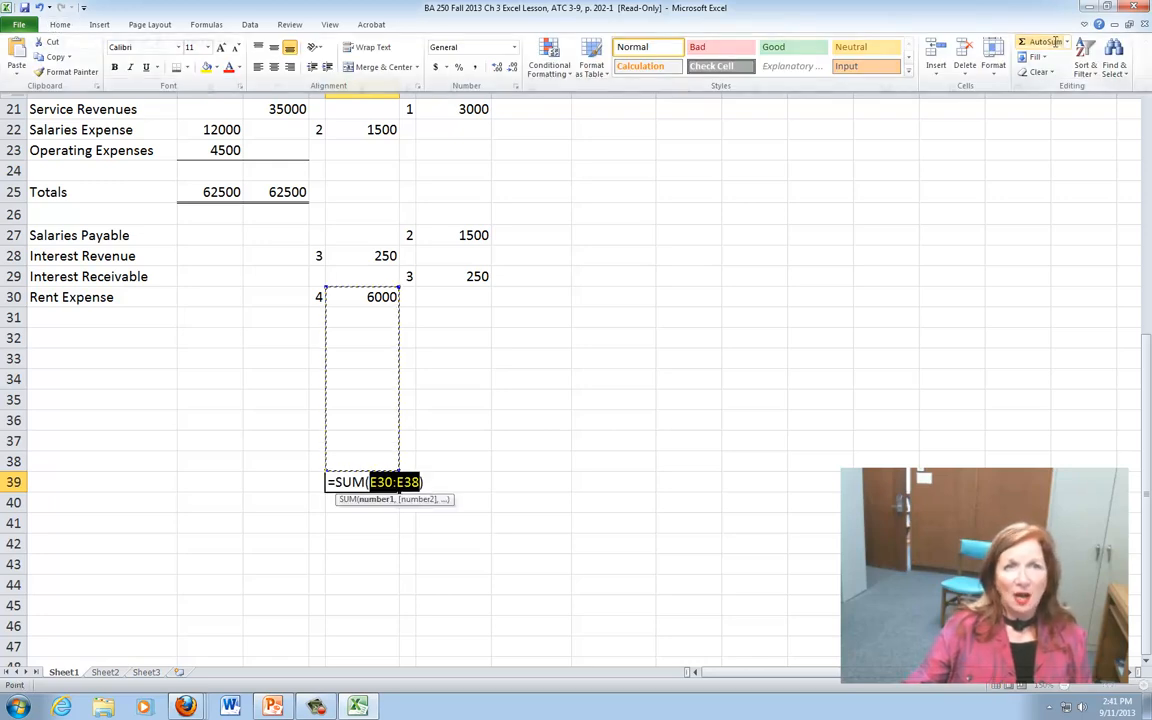
left_click_drag(359, 463, 367, 245)
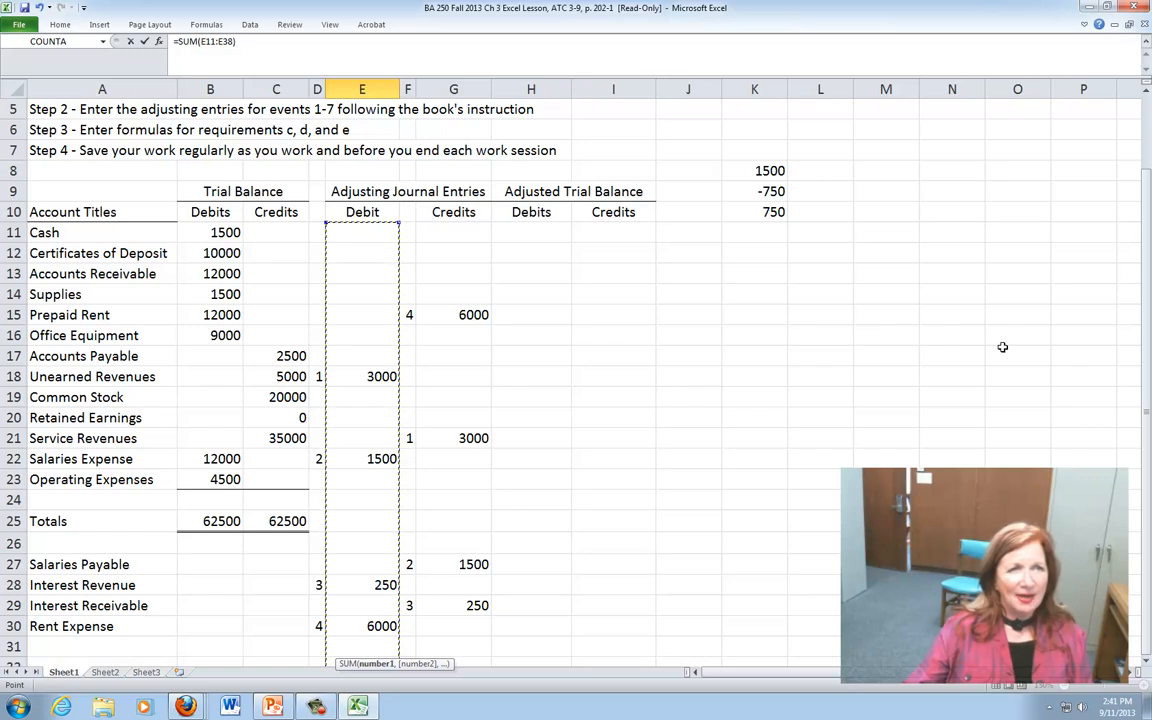
key("Return")
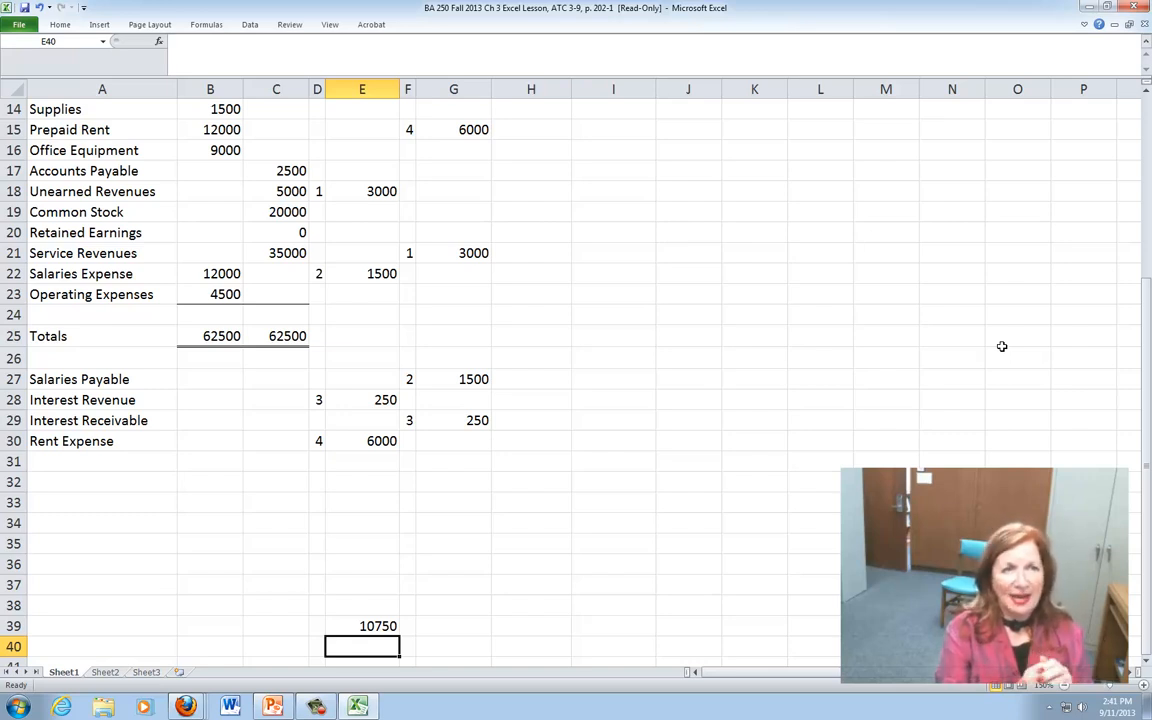
Total the credit adjustments in G39 with an AutoSum over the Credits column of the Adjusting Journal Entries
left_click(442, 626)
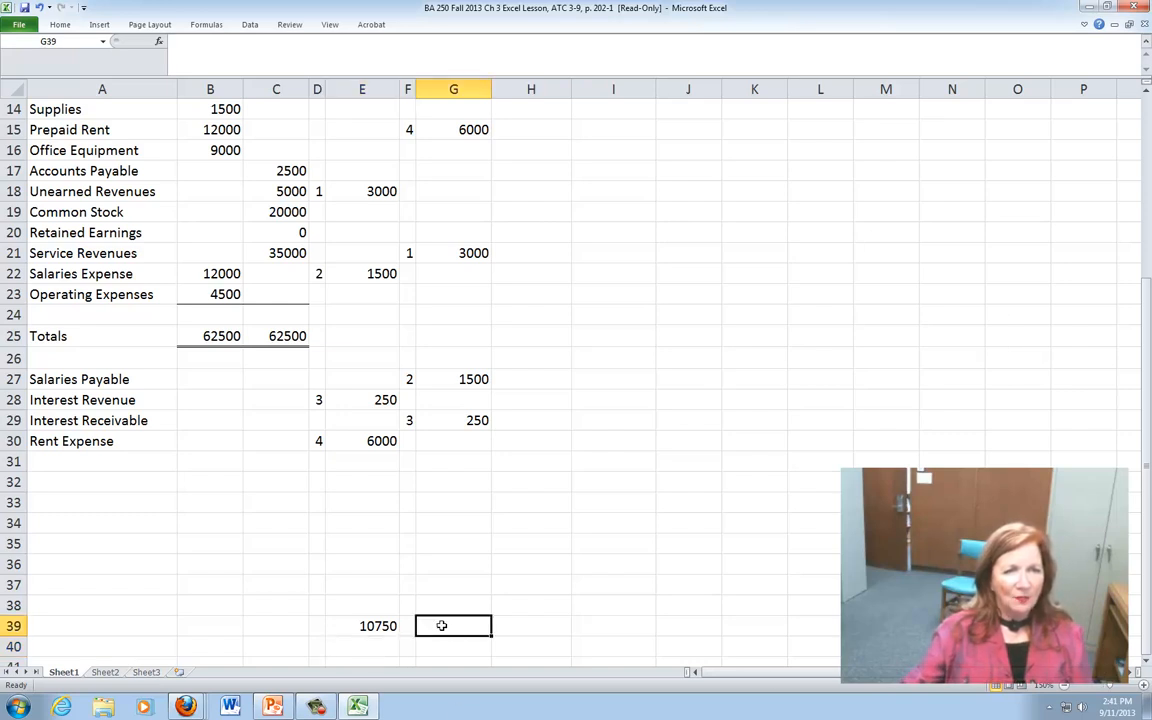
left_click(55, 24)
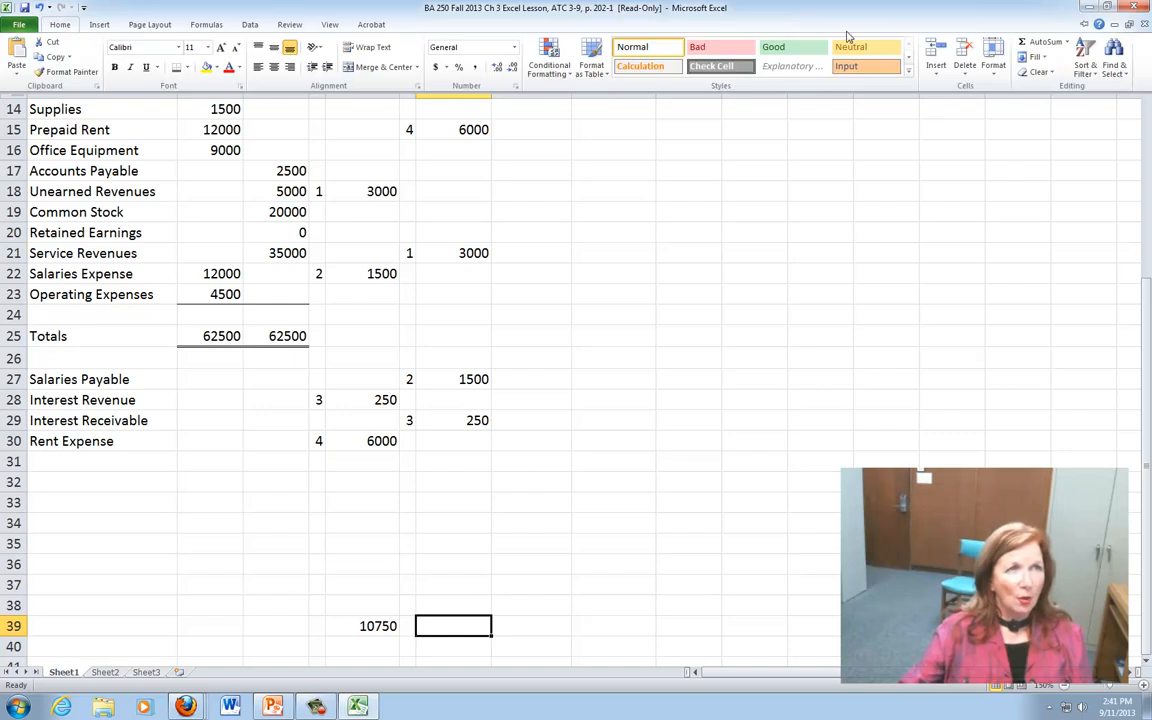
left_click(1040, 42)
left_click_drag(445, 607, 460, 245)
key("Return")
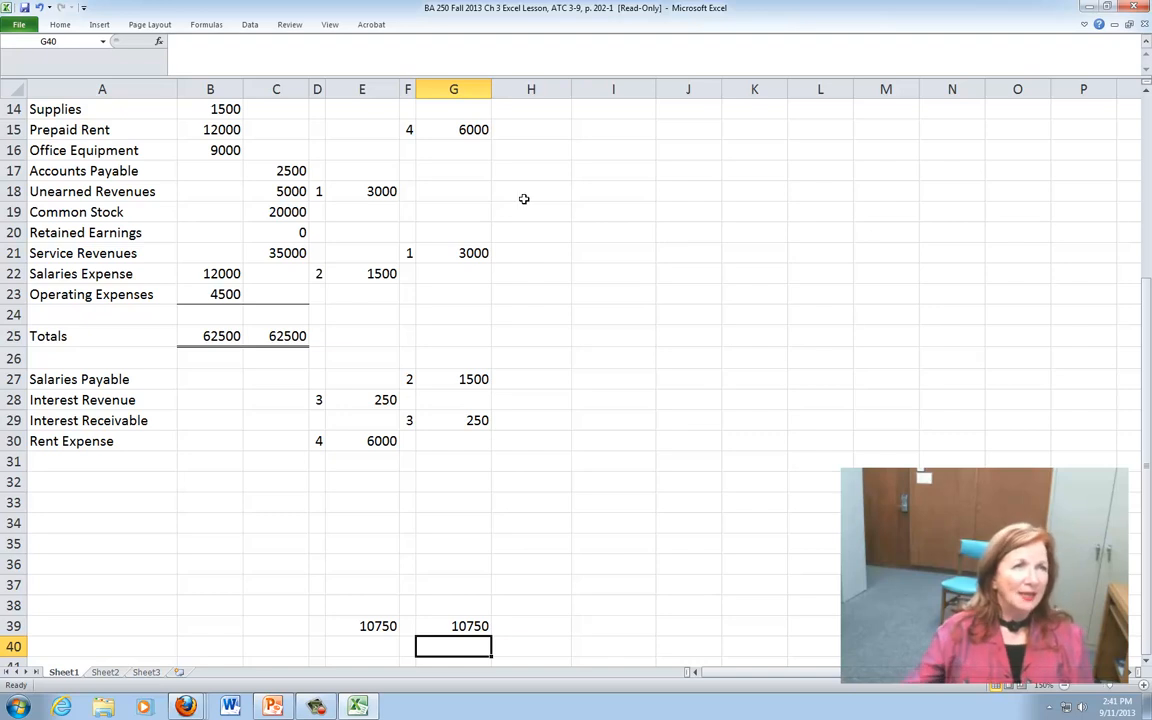
scroll(524, 199, "up", 3)
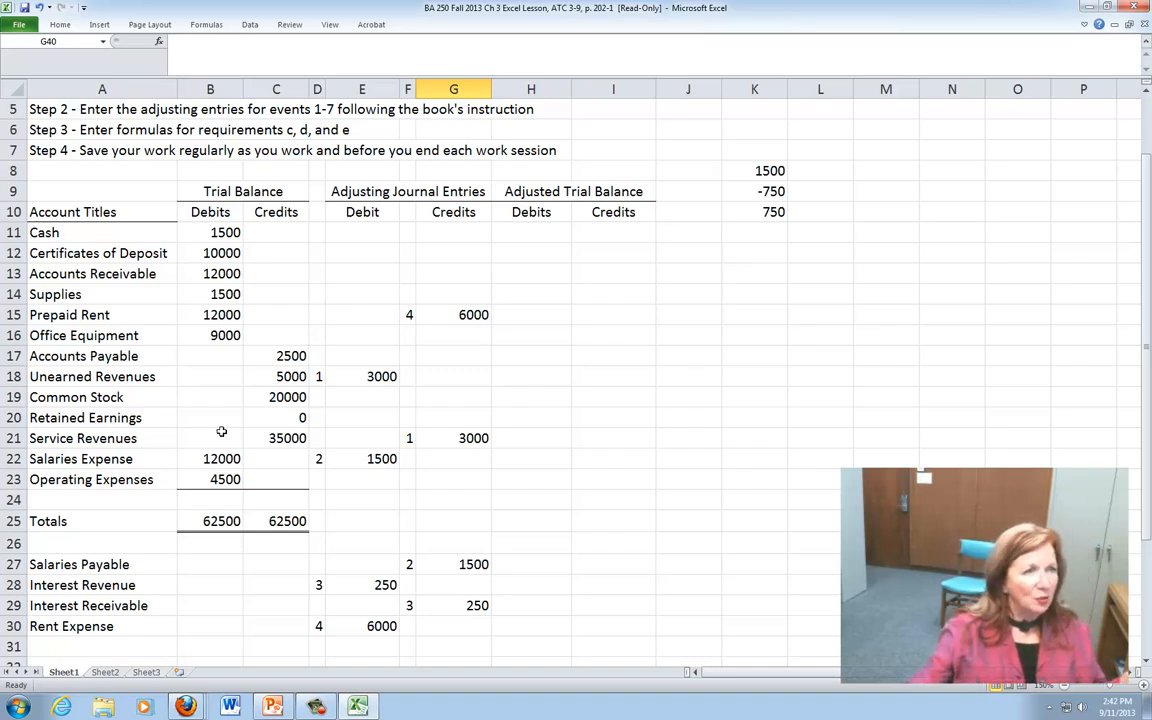
left_click(616, 420)
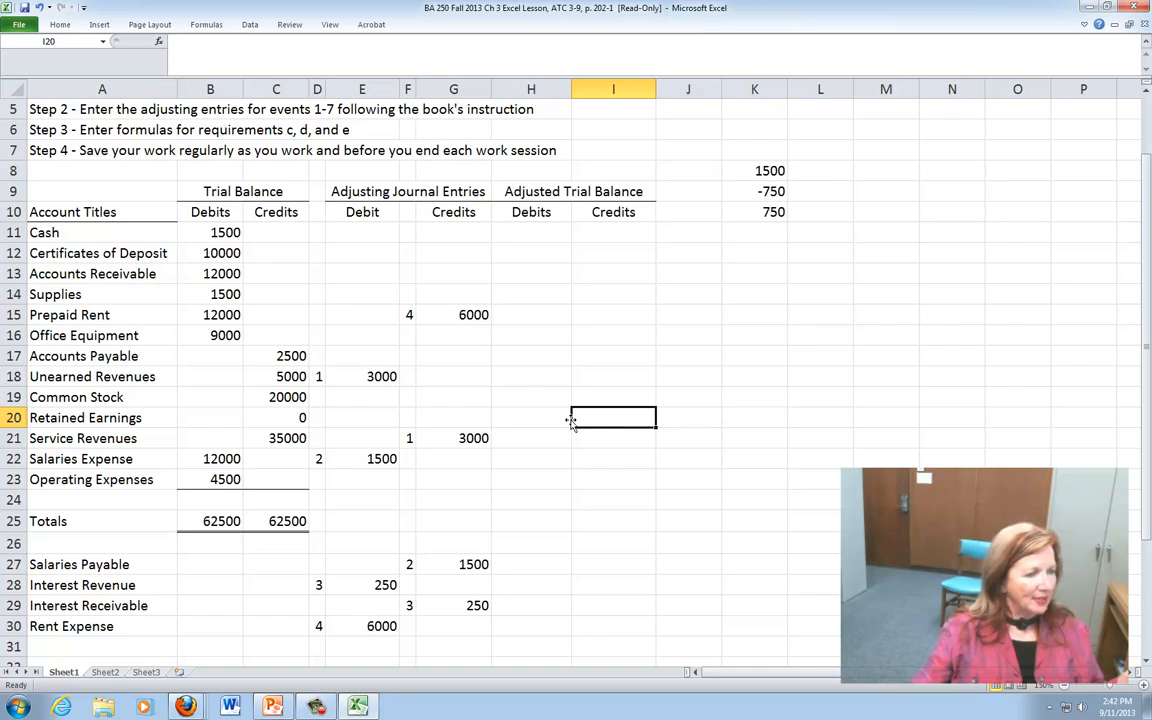
left_click(58, 24)
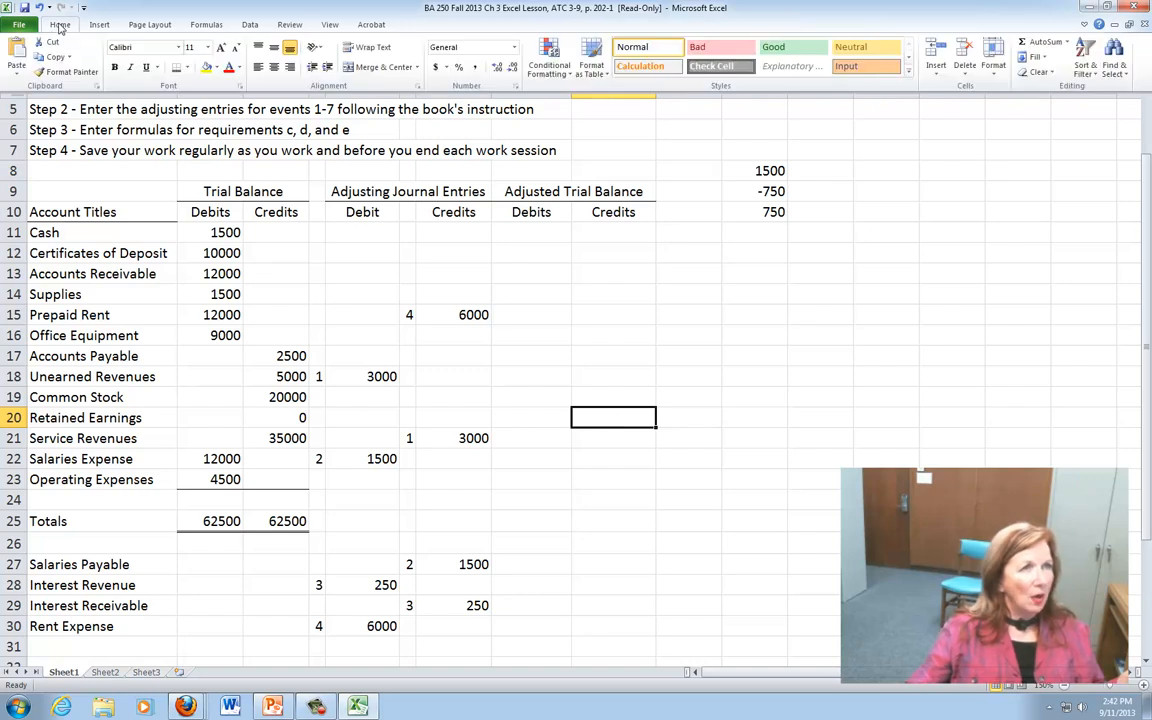
left_click(1040, 42)
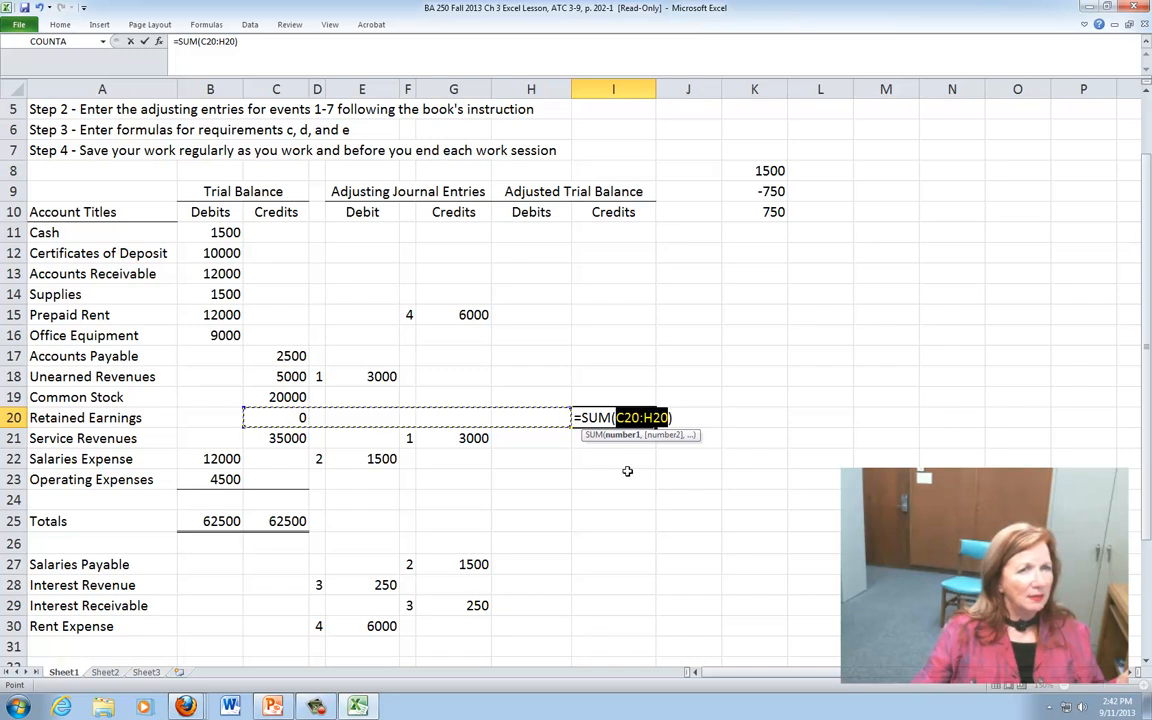
key("BackSpace")
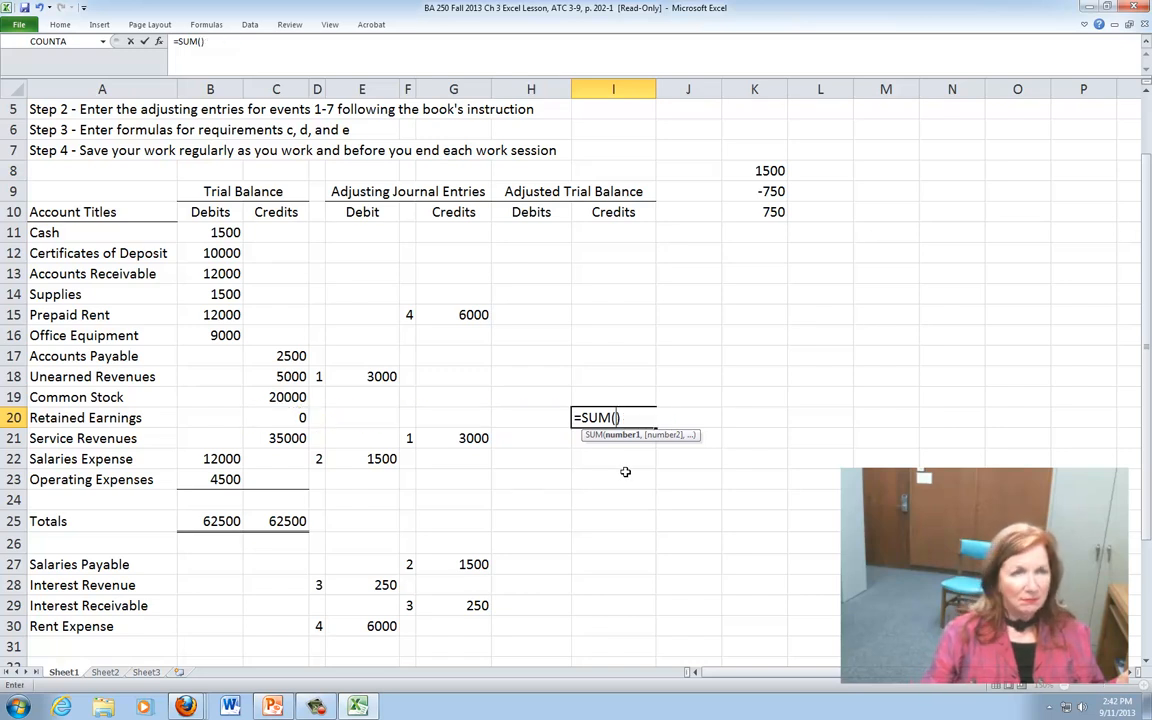
left_click(611, 380)
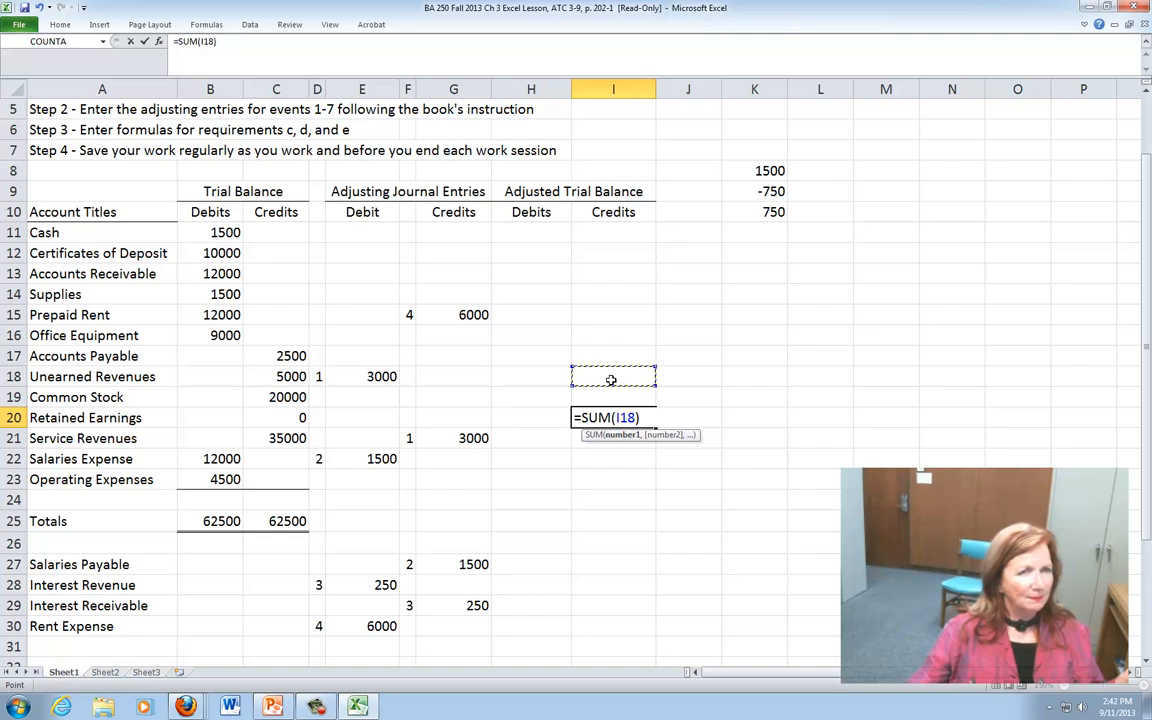
left_click(613, 417)
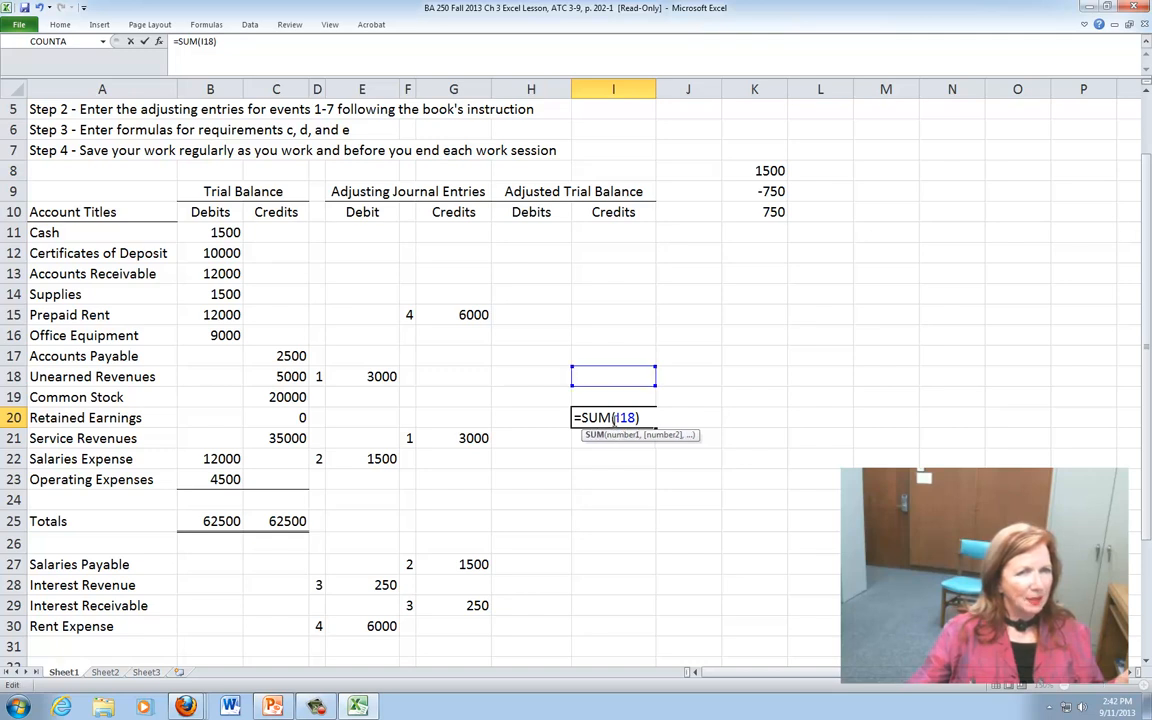
key("BackSpace")
key("BackSpace")
key("BackSpace")
key("BackSpace")
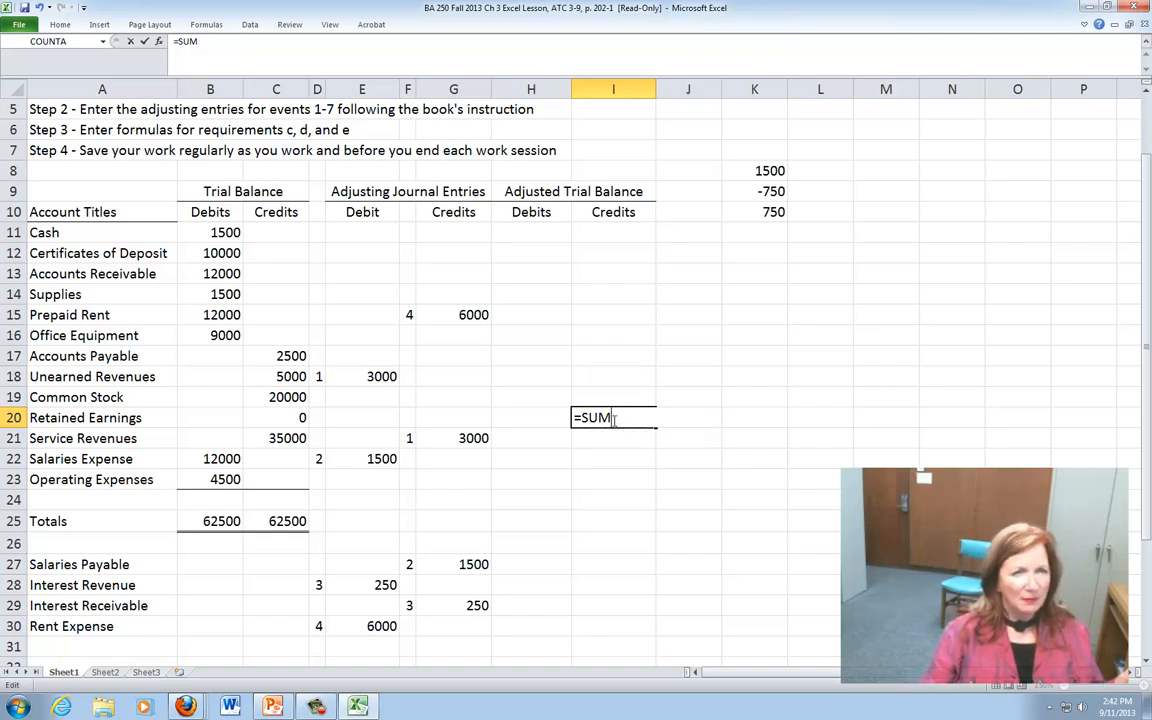
key("BackSpace")
key("BackSpace")
key("BackSpace")
key("BackSpace")
left_click(630, 499)
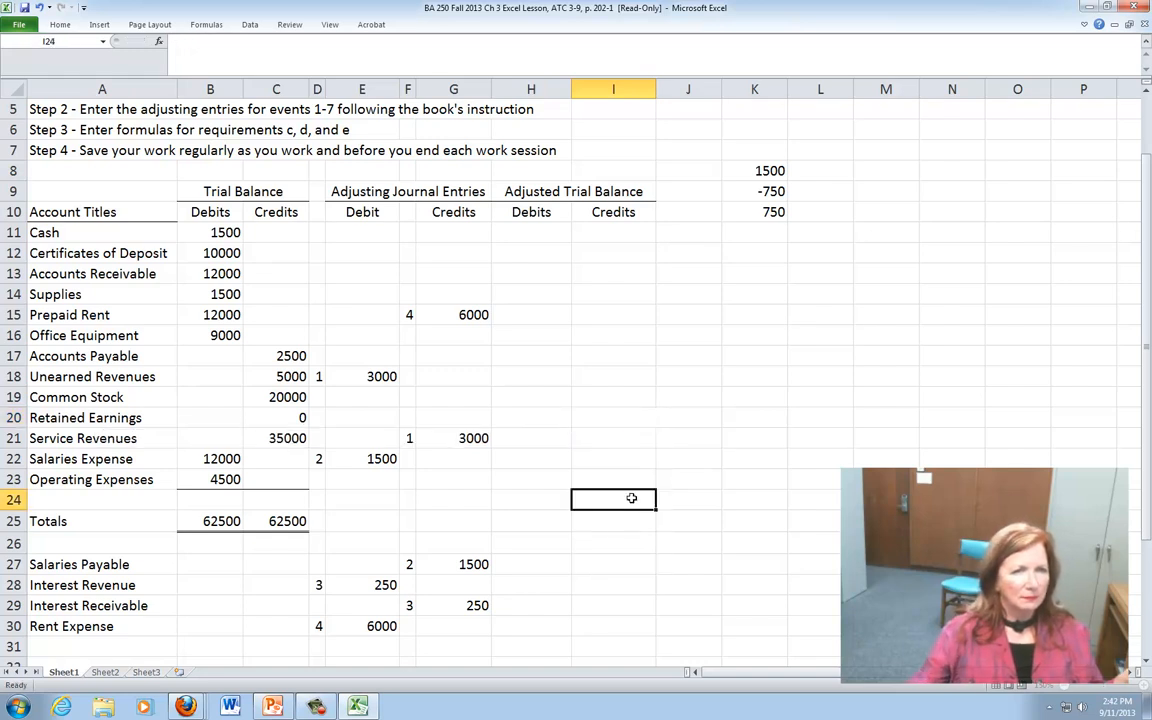
Try to calculate the adjusted credit balance of Unearned Revenues in I18 with the formula =SUM(C18-H18)
left_click(602, 379)
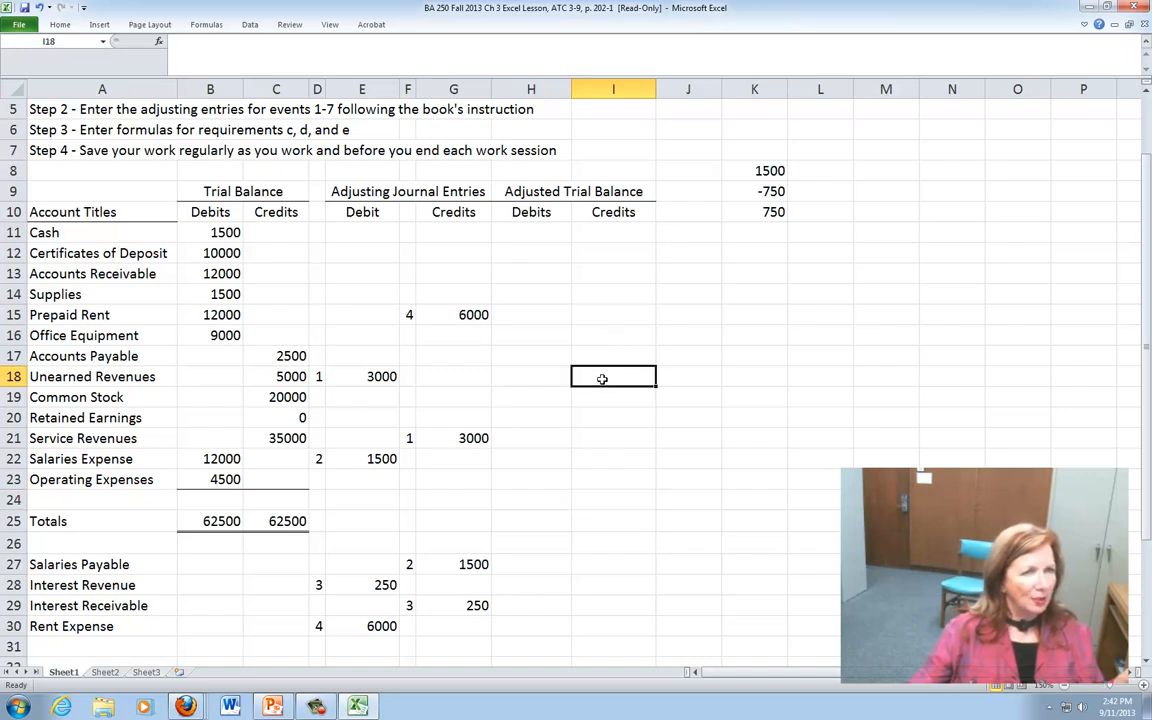
left_click(58, 28)
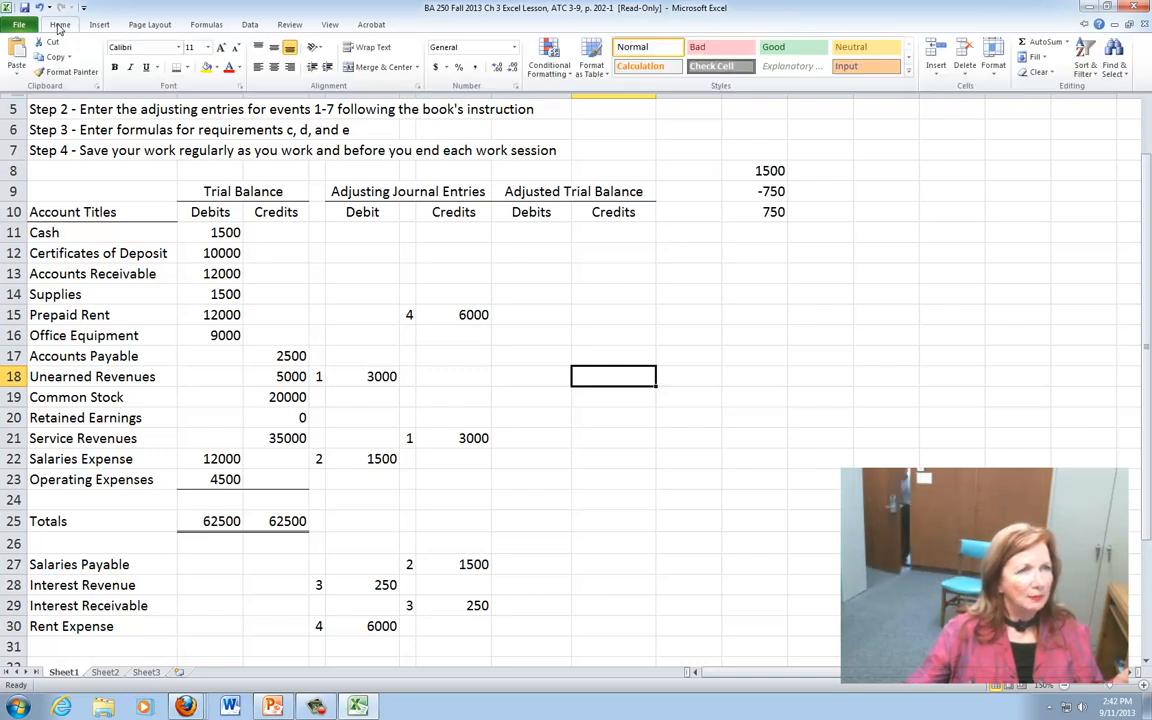
left_click(1046, 44)
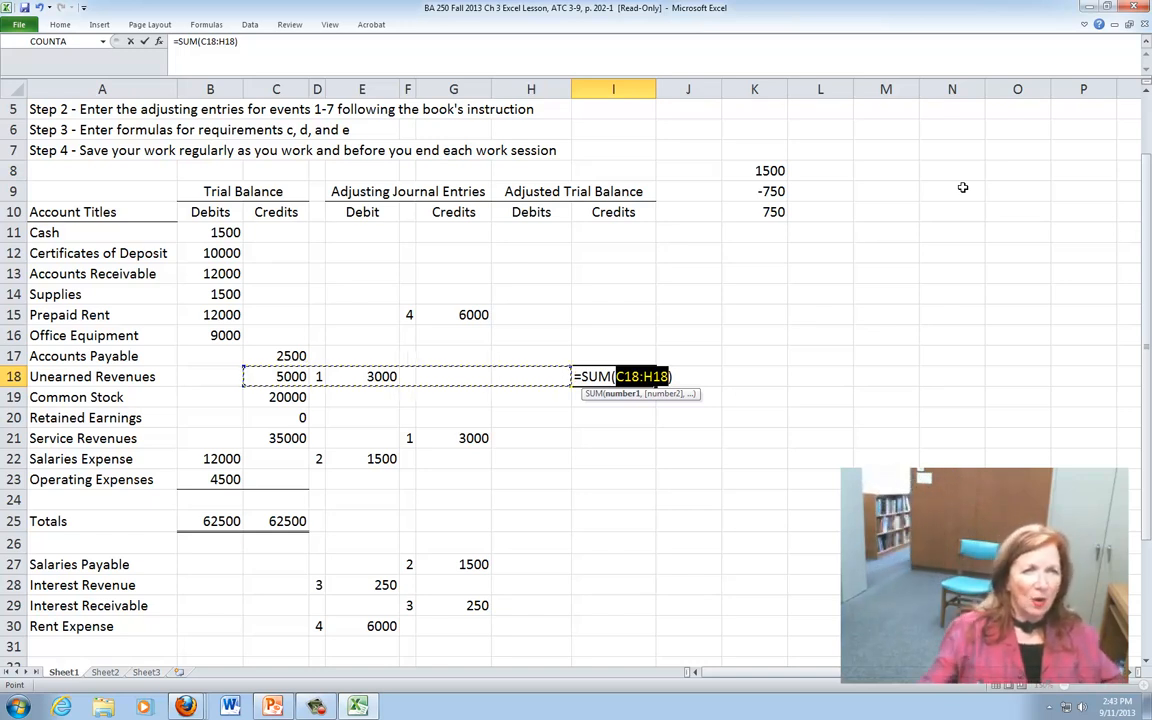
left_click(641, 376)
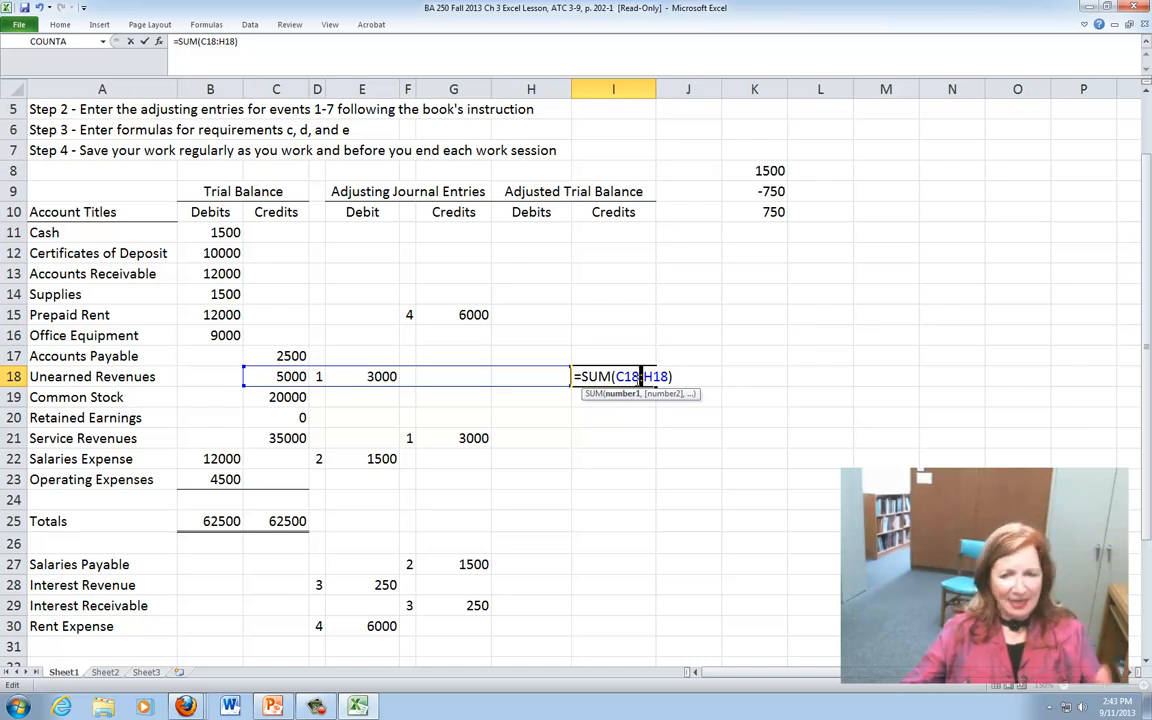
key("BackSpace")
type("-")
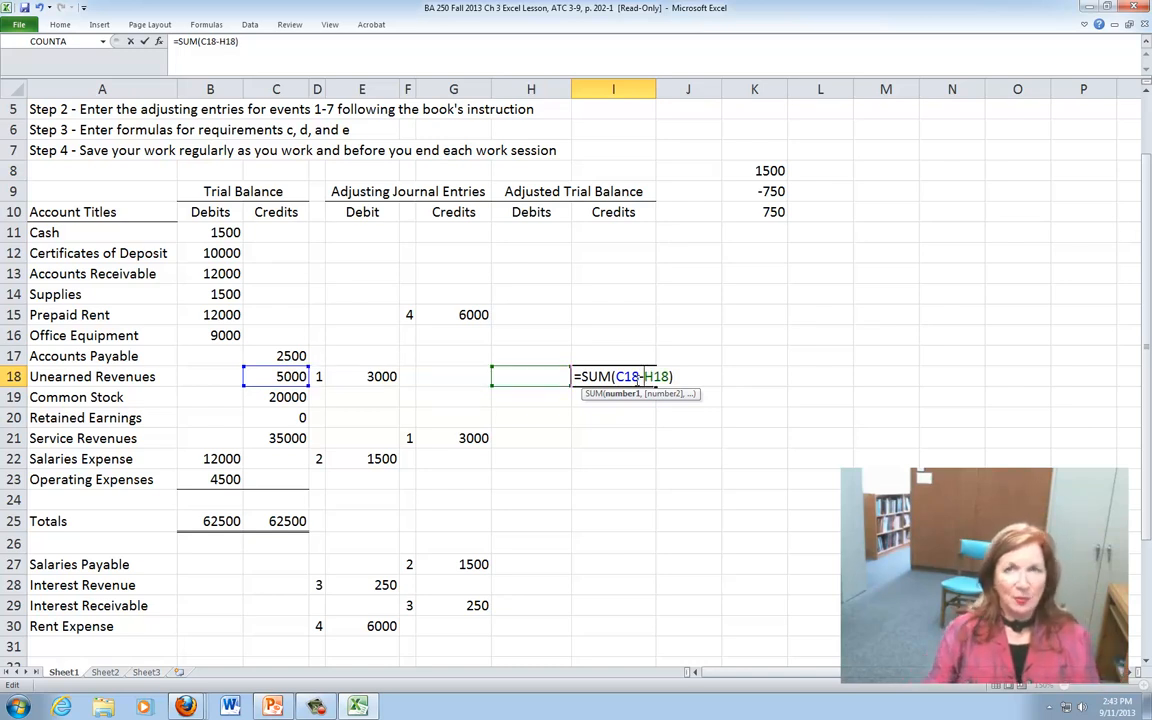
key("Return")
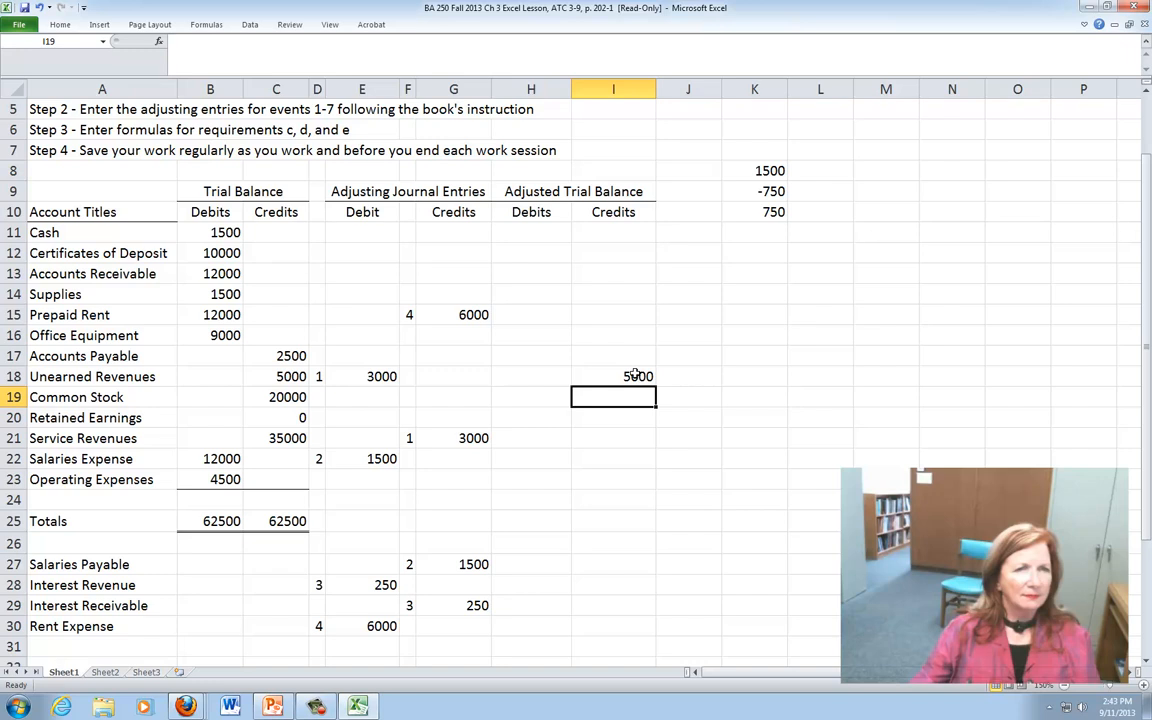
Clear the subtraction formula from the adjusted Unearned Revenues credit cell I18
left_click(635, 376)
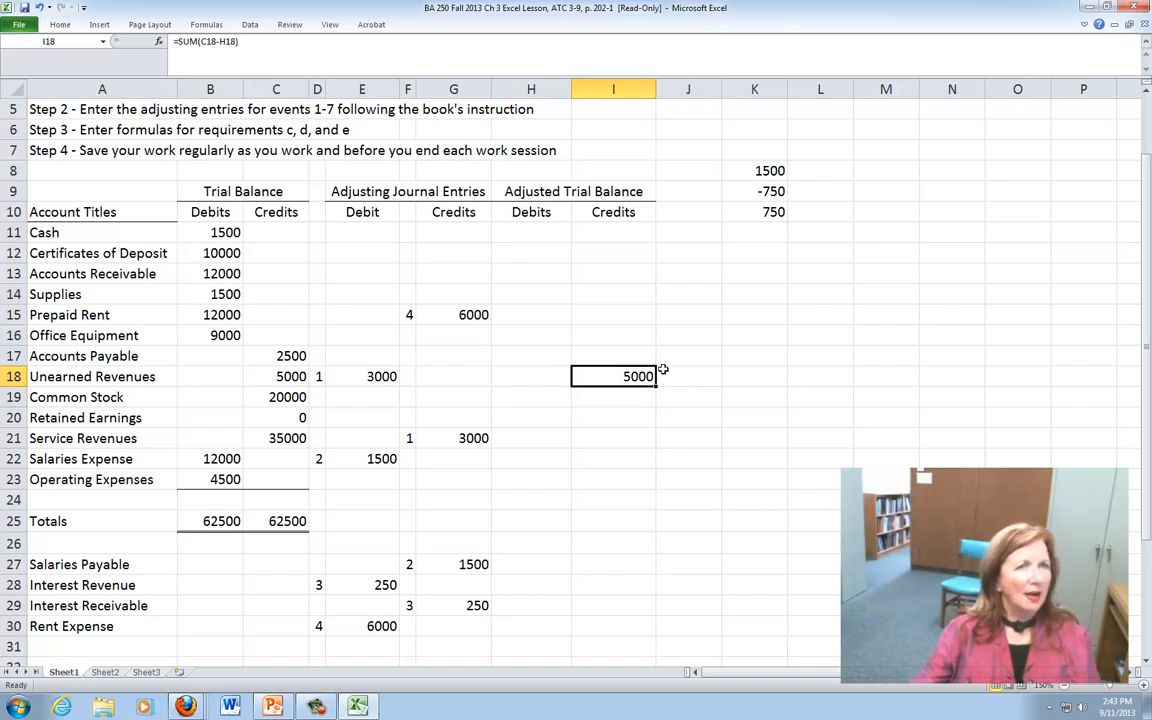
left_click_drag(248, 43, 92, 37)
key("BackSpace")
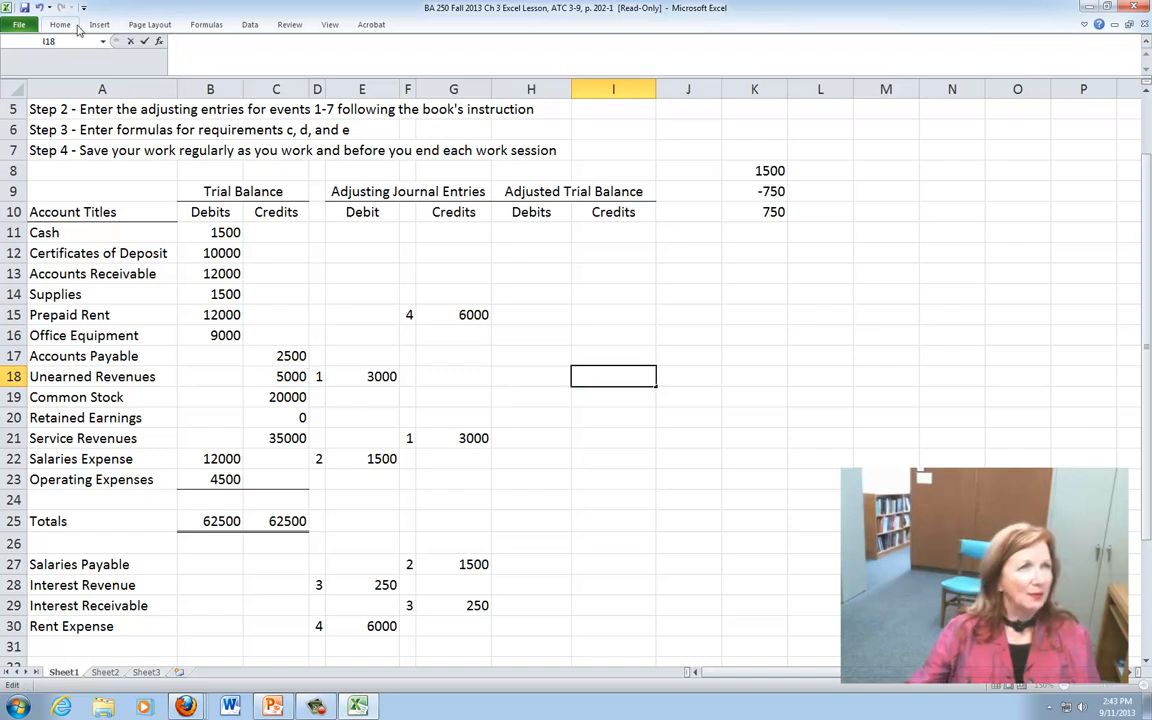
left_click(62, 26)
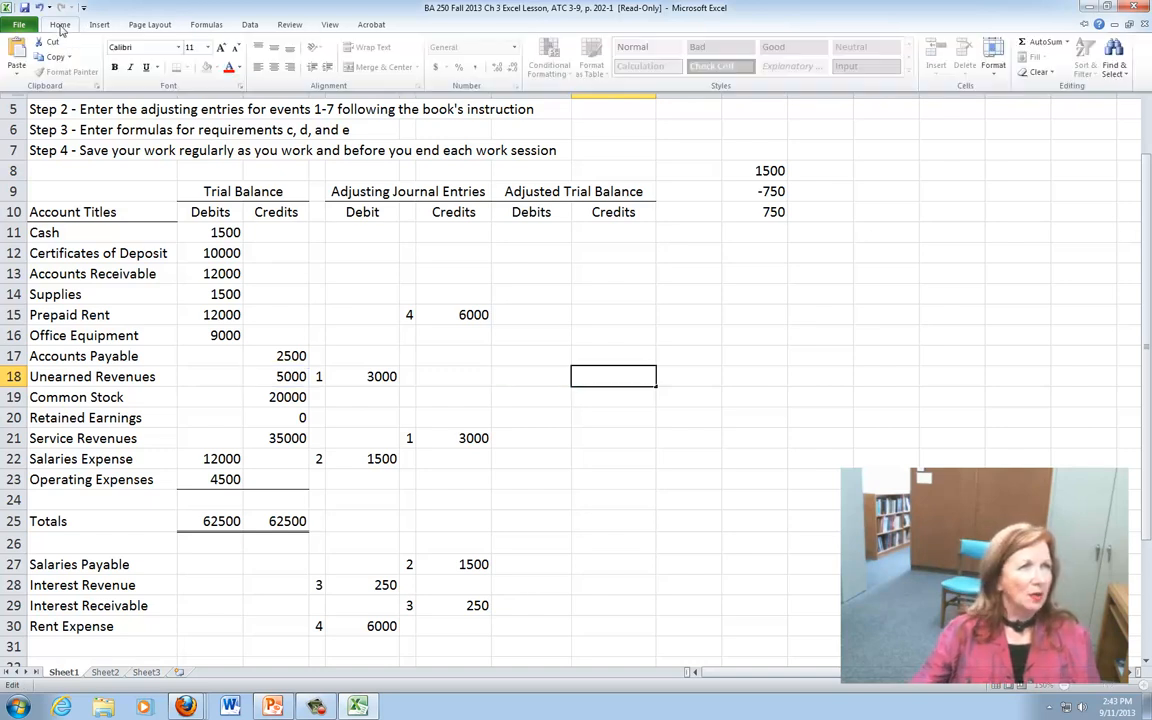
left_click(1045, 43)
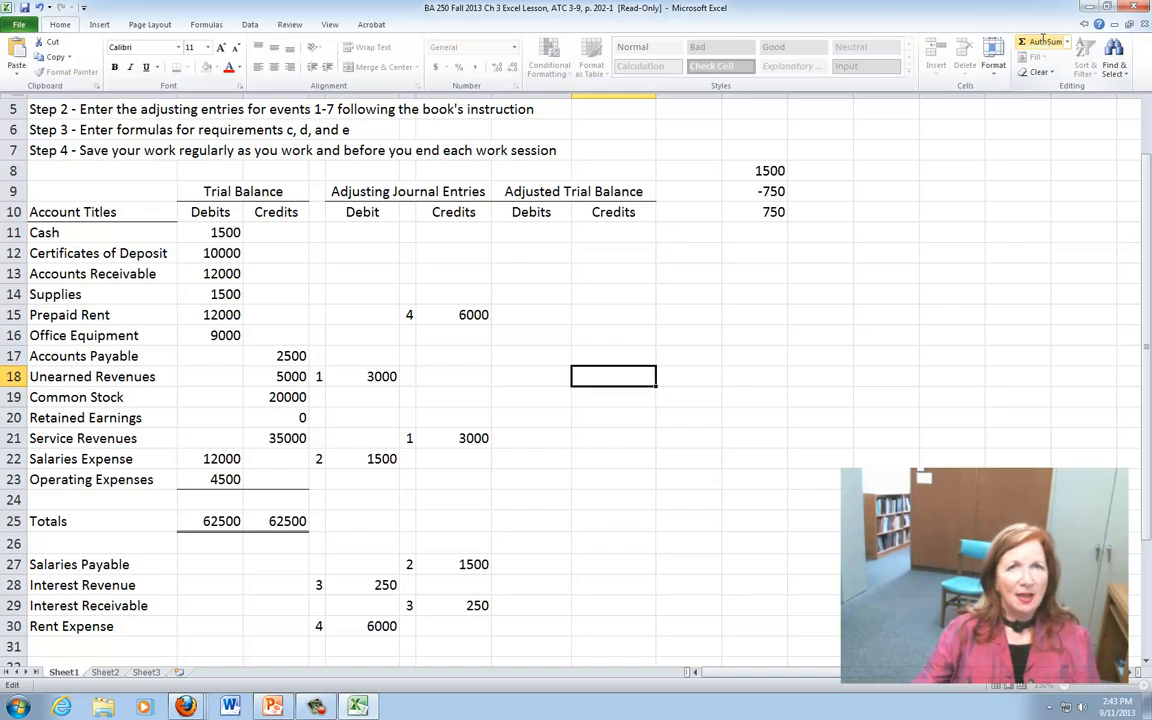
left_click(284, 376)
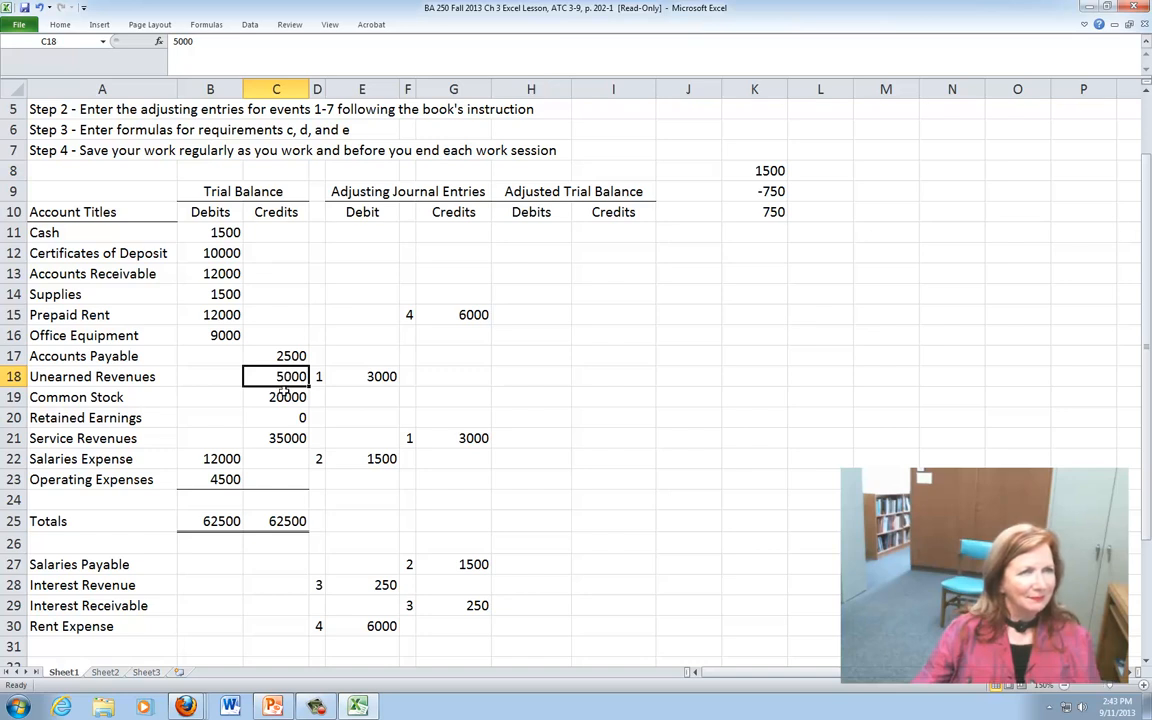
left_click(197, 41)
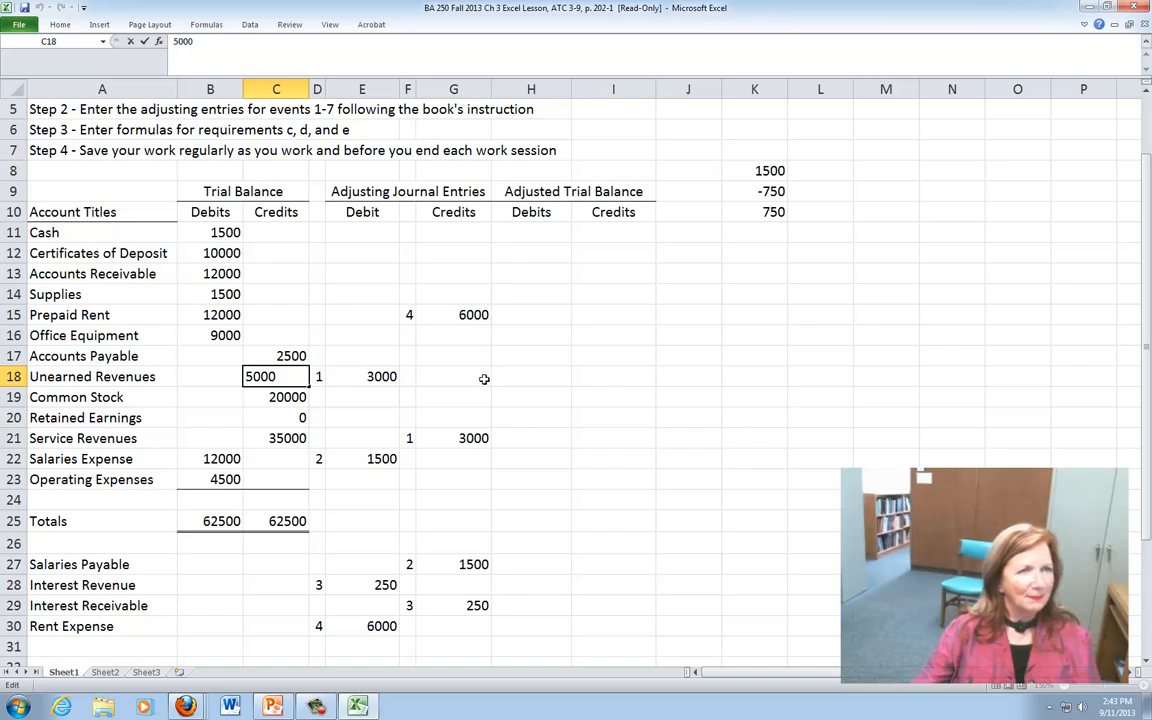
left_click(622, 376)
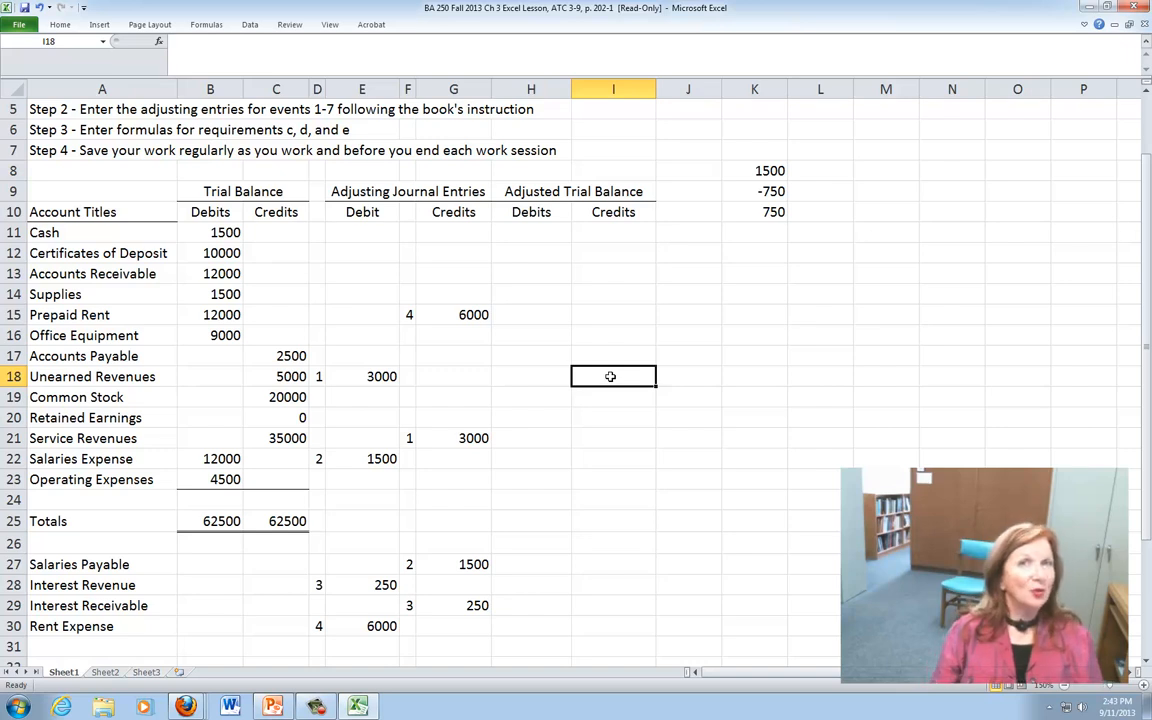
Calculate the adjusted credit balance of Unearned Revenues in I18 with the formula =SUM(C18-E18)
type("=")
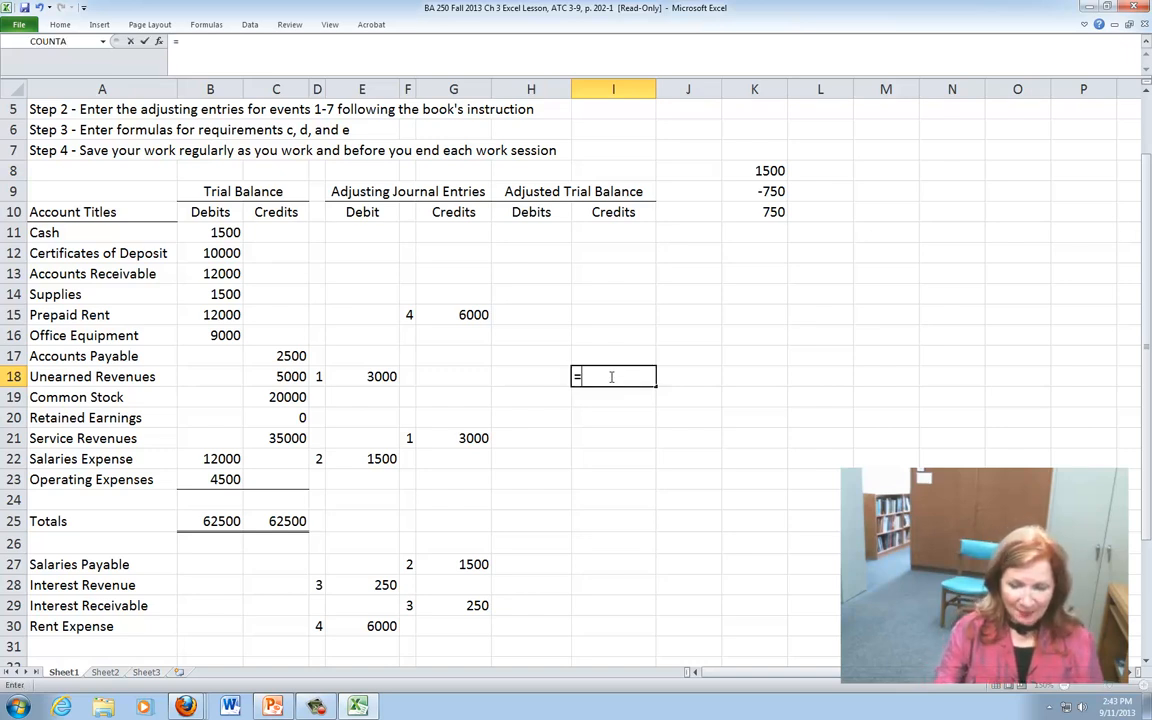
type("sum")
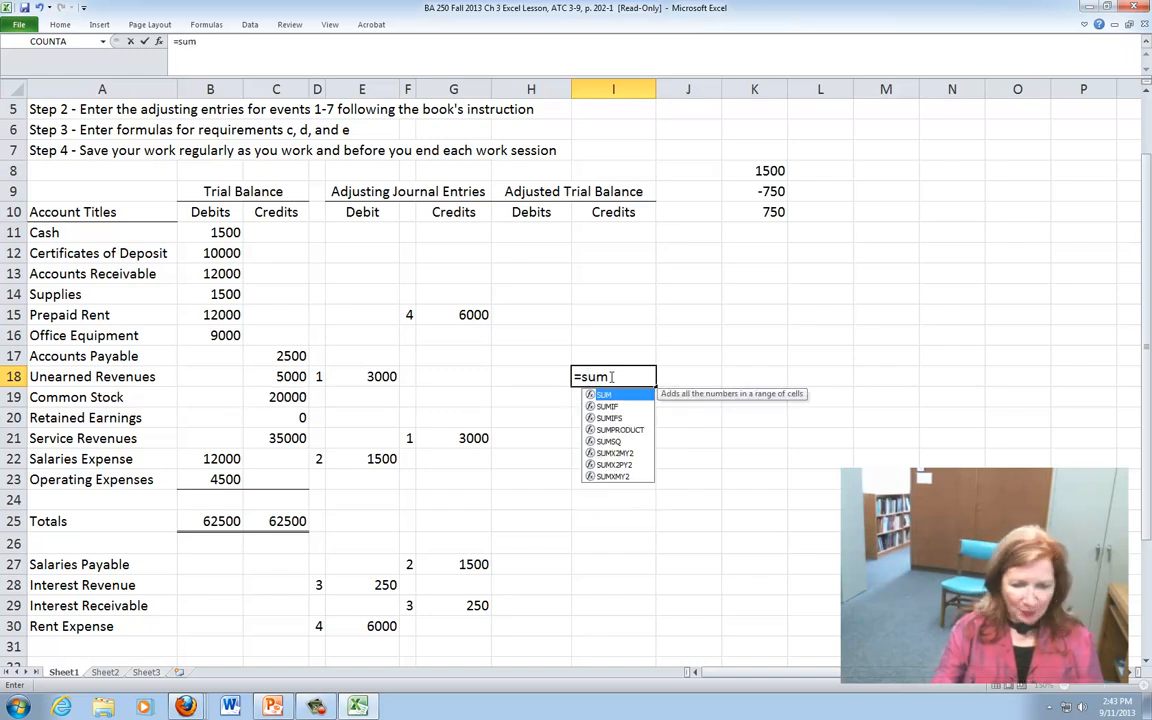
type("(")
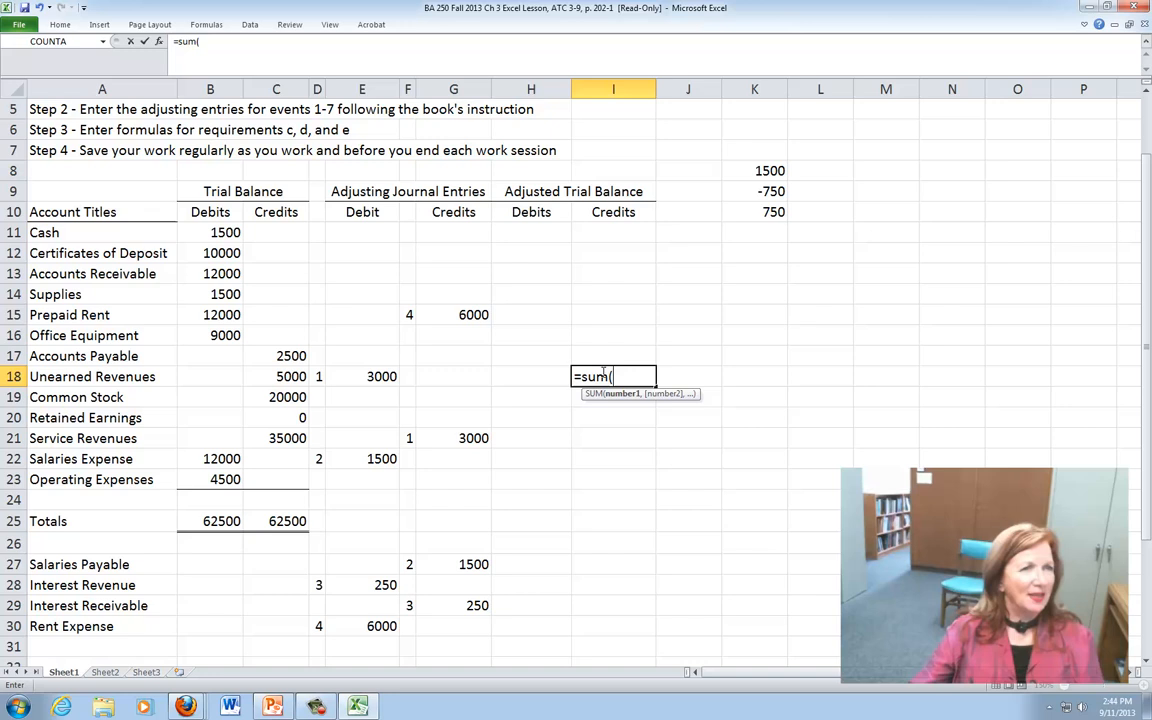
left_click(295, 376)
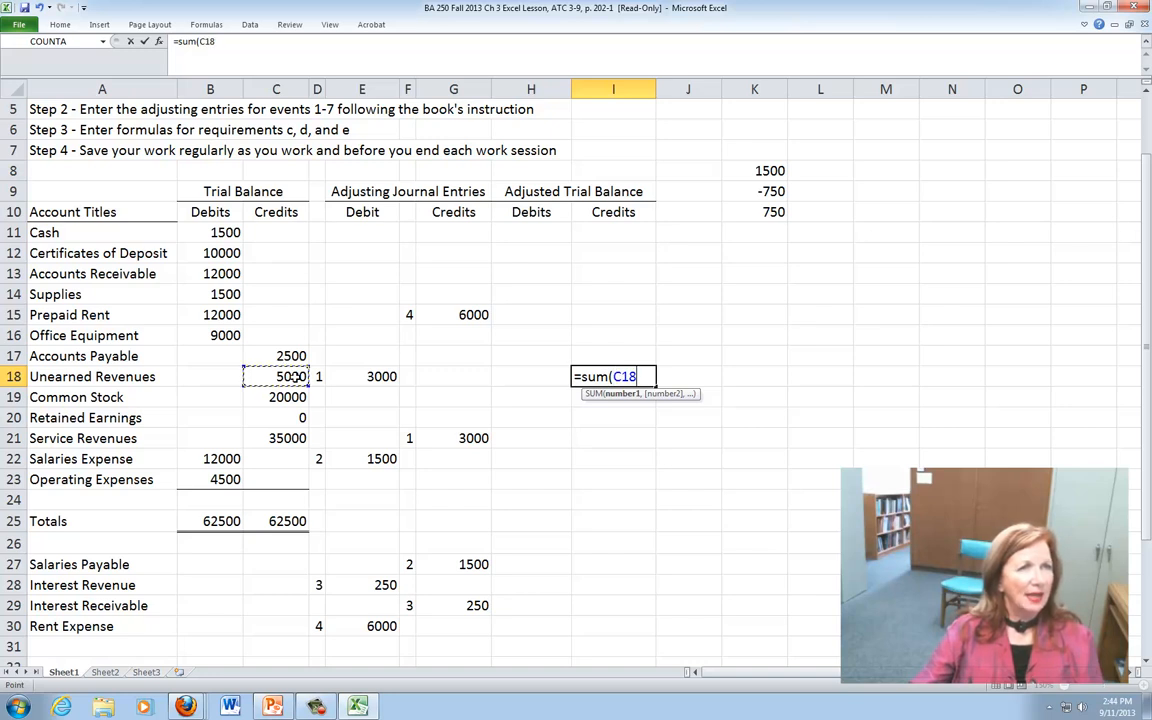
left_click(225, 43)
type("-")
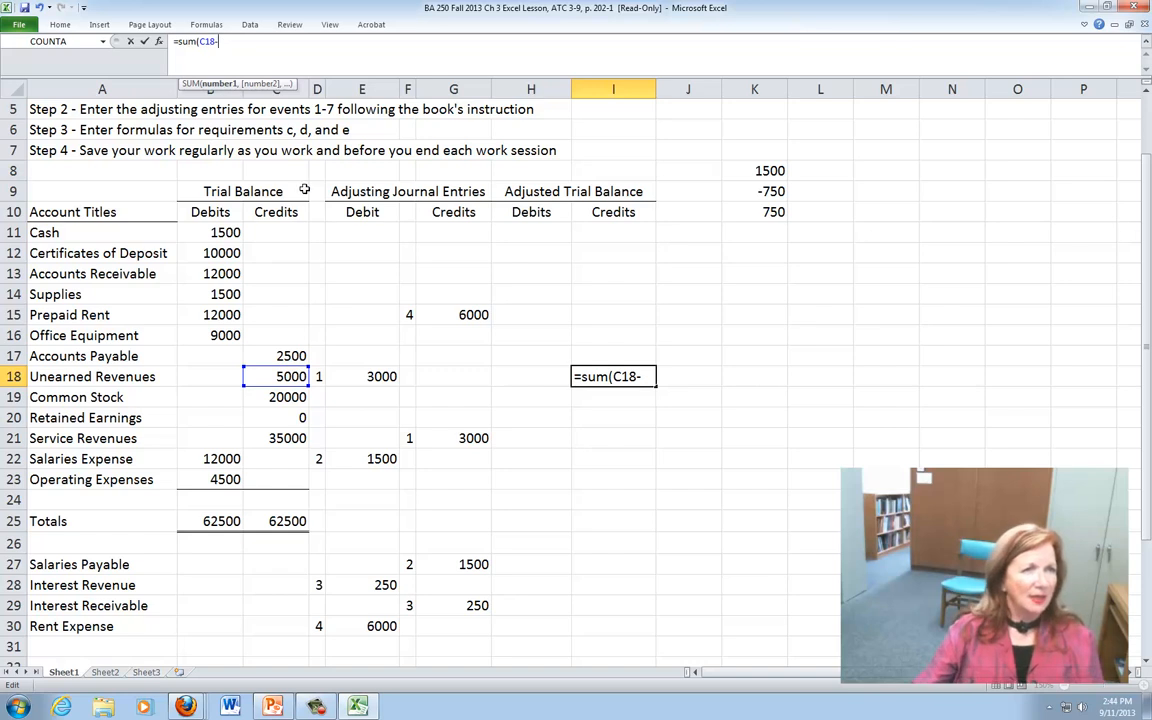
left_click(371, 380)
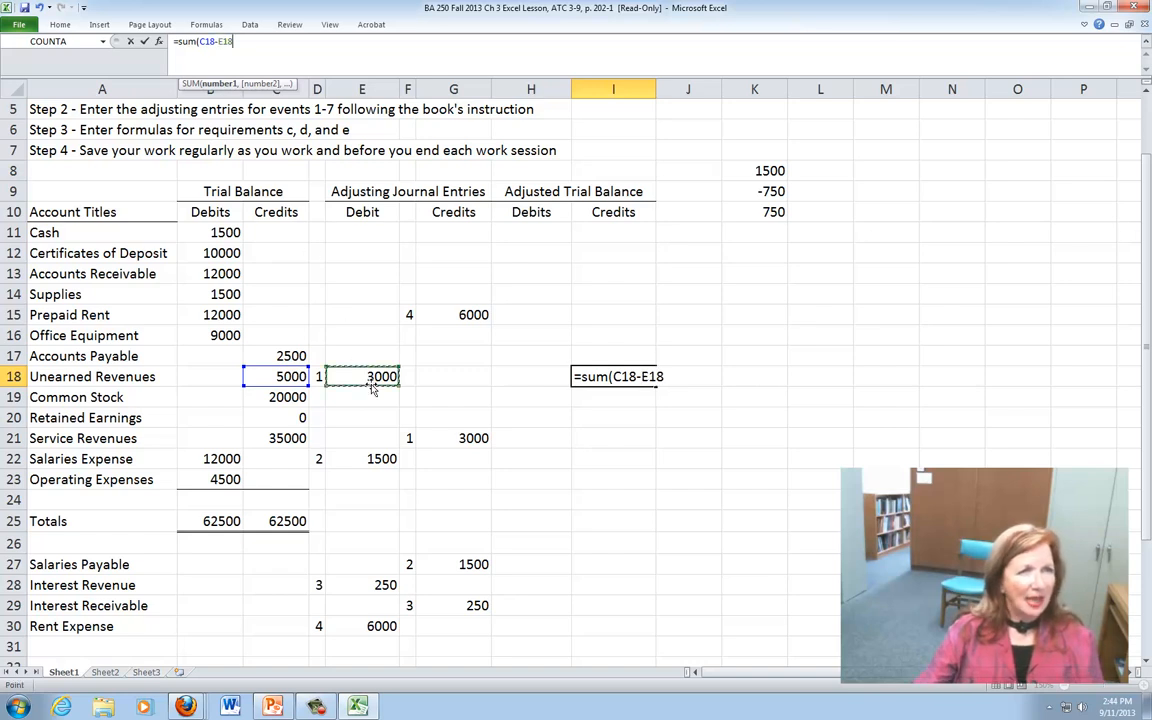
left_click(240, 43)
type(")")
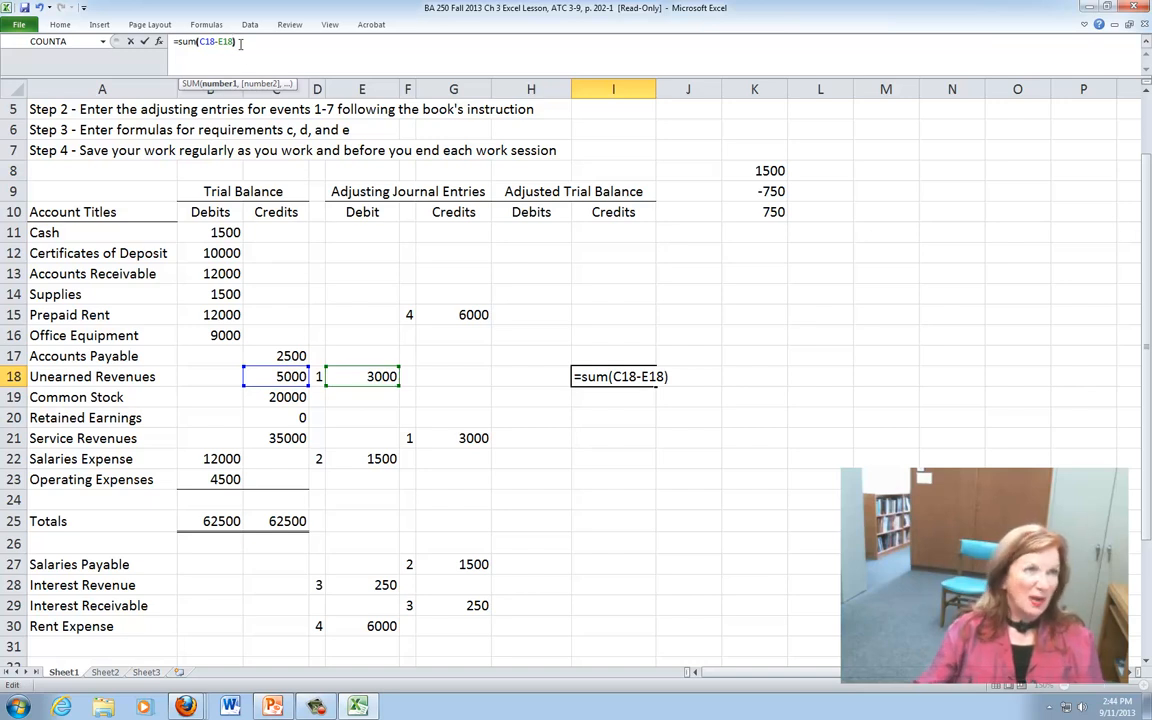
key("Return")
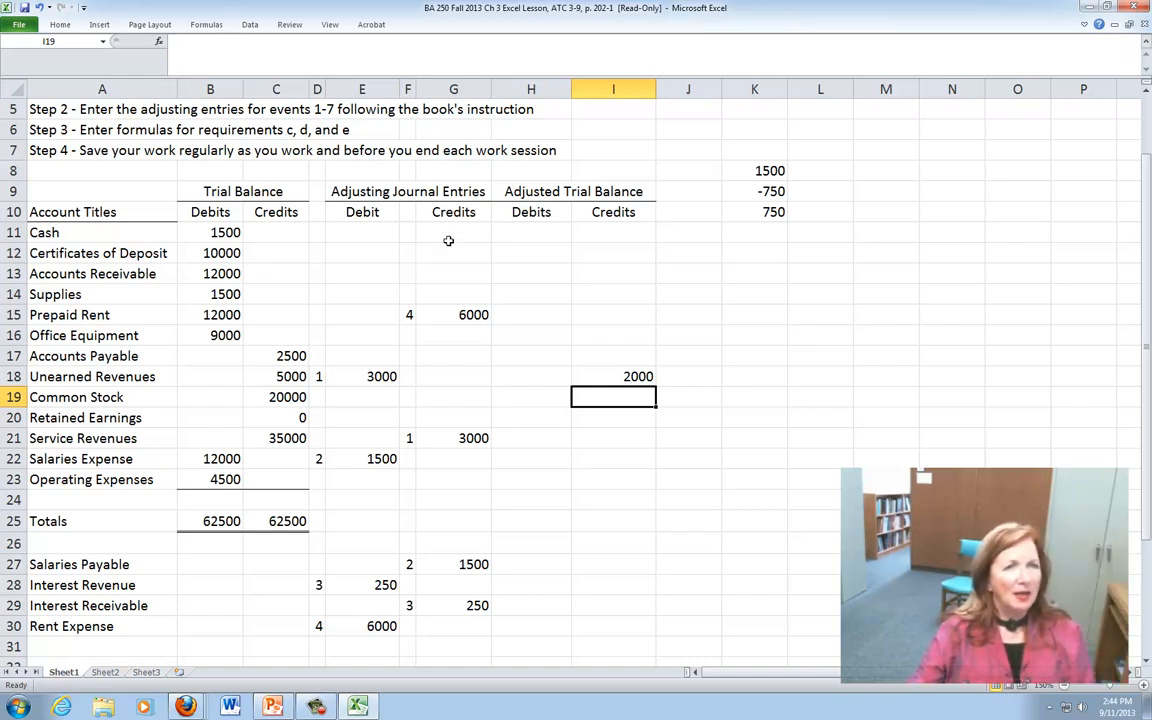
Enter the formula =SUM(B15+G15) in I15, the adjusted Credits cell of the Prepaid Rent row
left_click(611, 315)
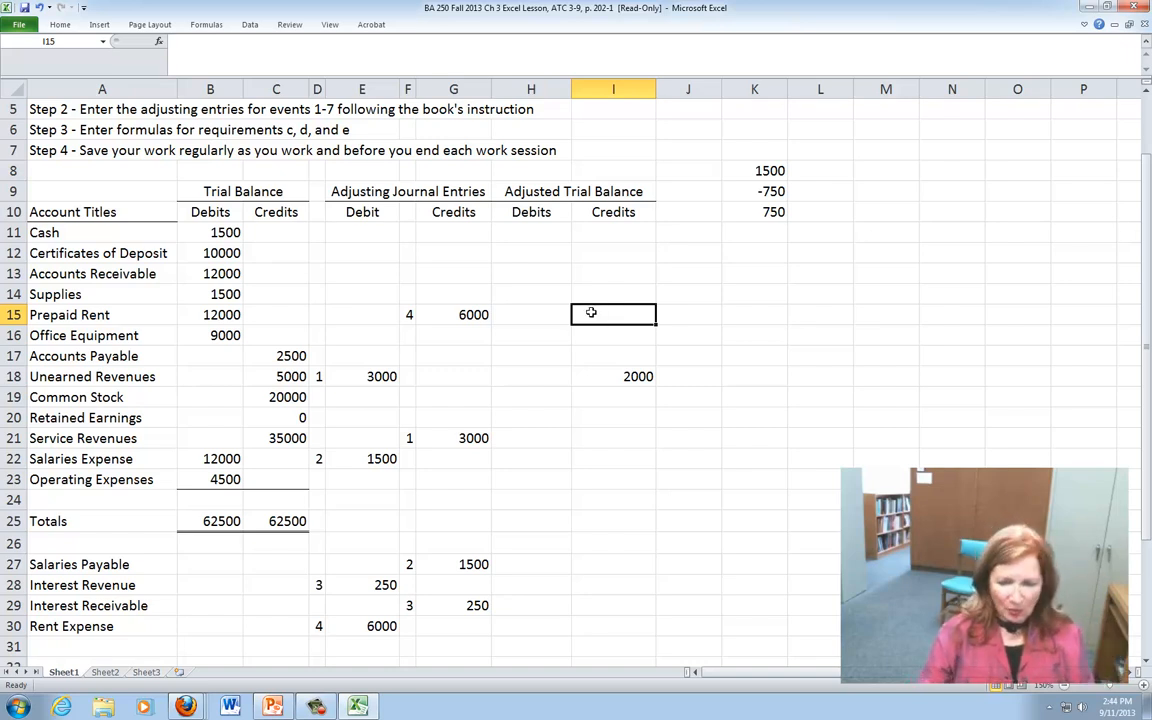
type("=sum(")
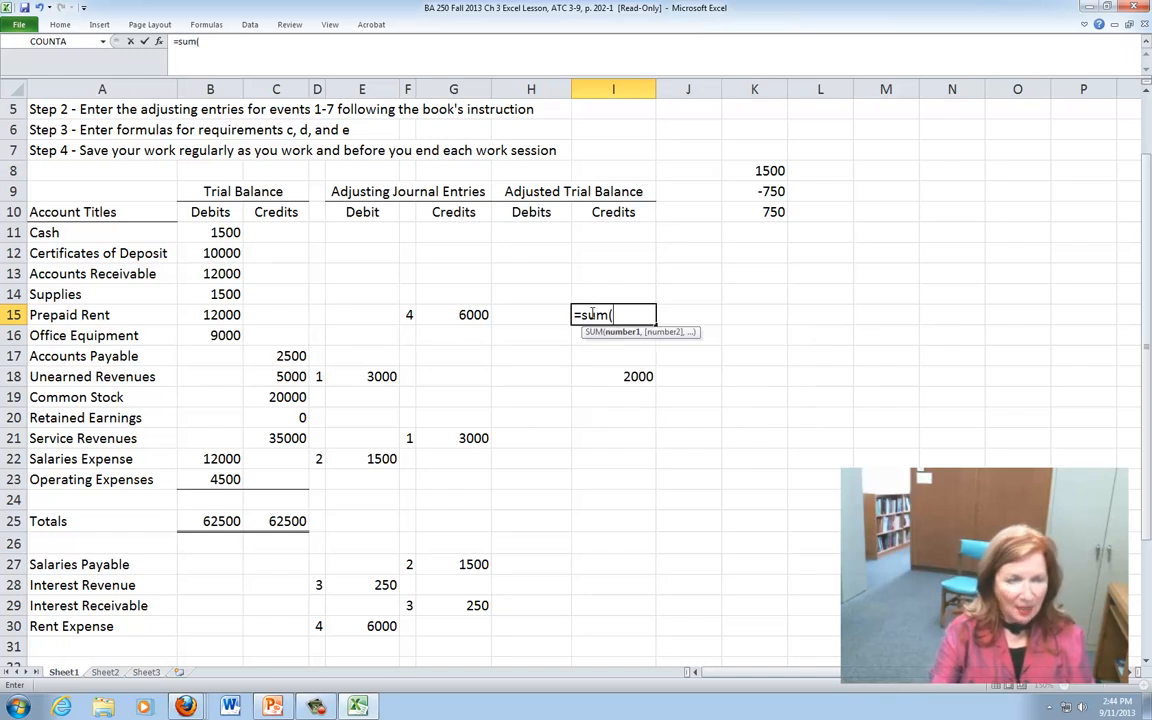
left_click(212, 314)
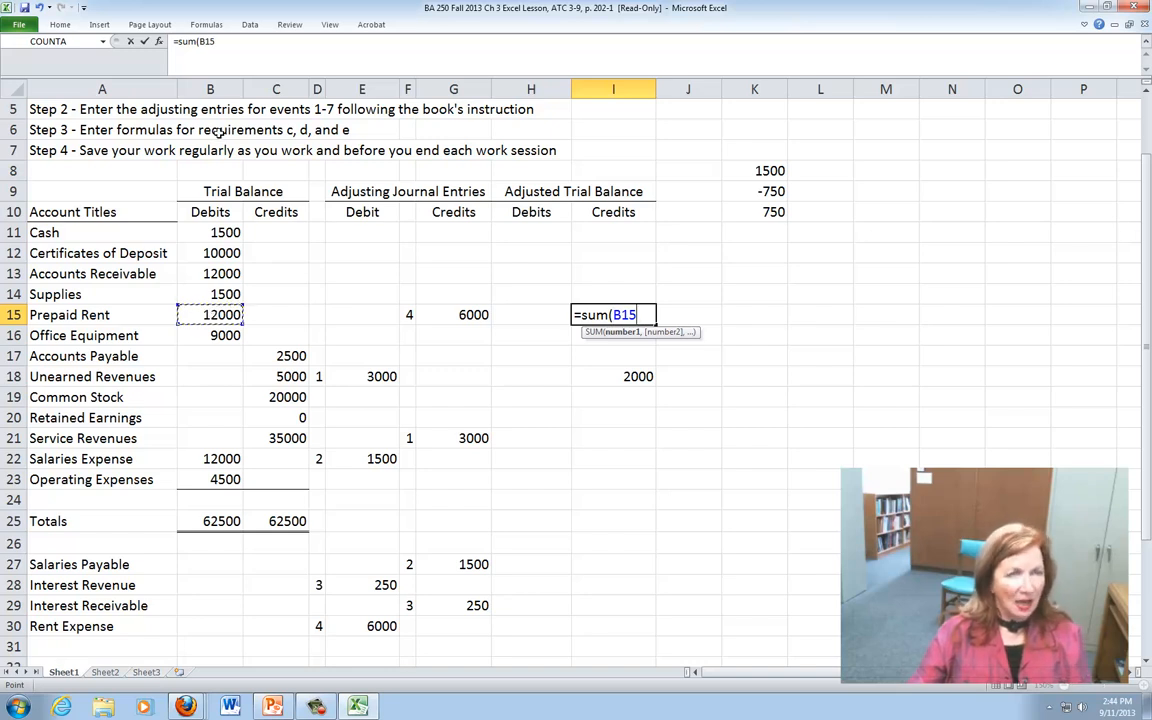
left_click(231, 45)
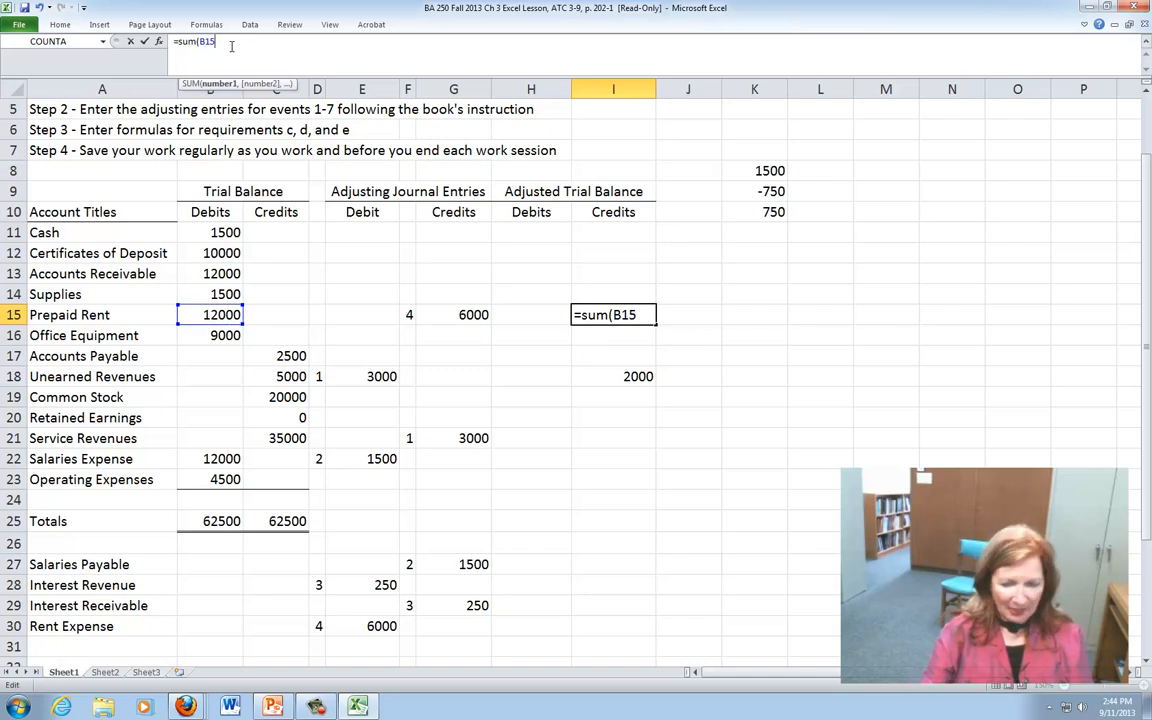
type("+")
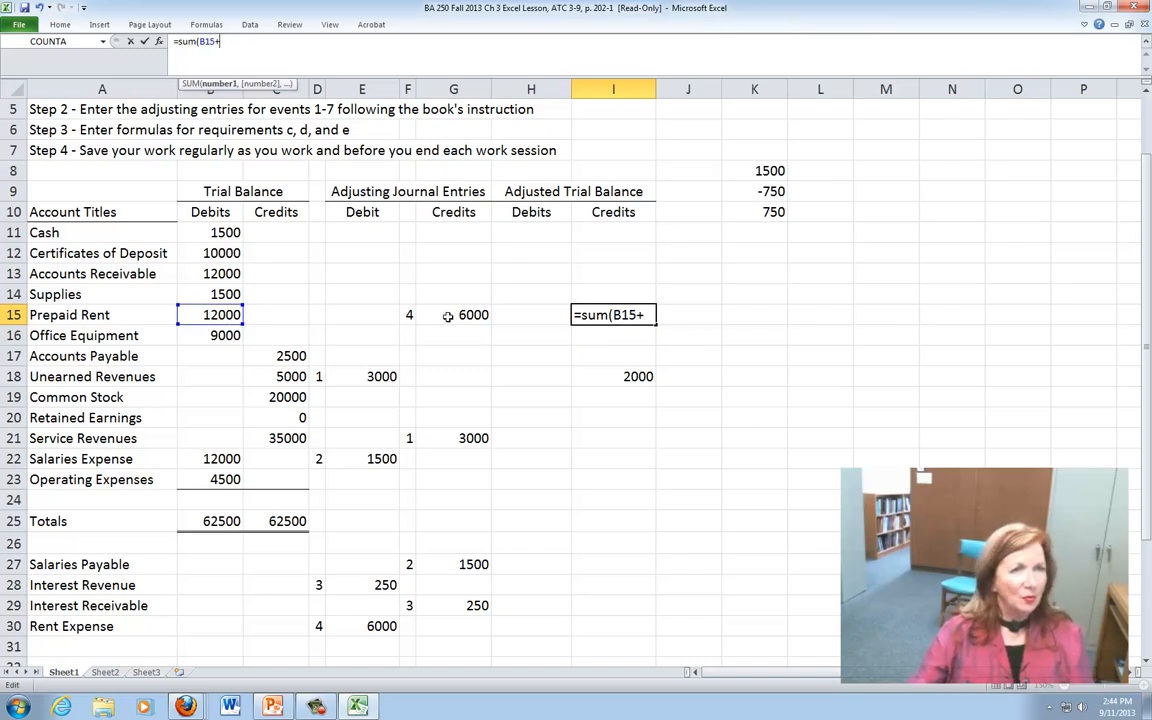
left_click(443, 308)
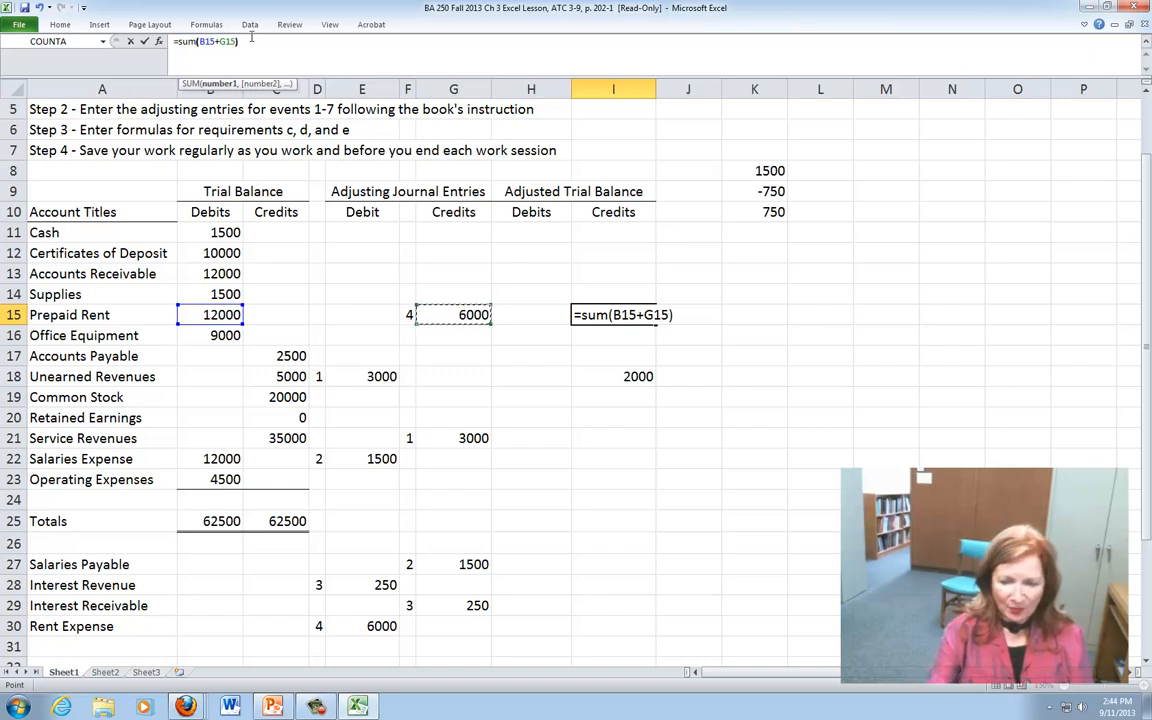
key("Return")
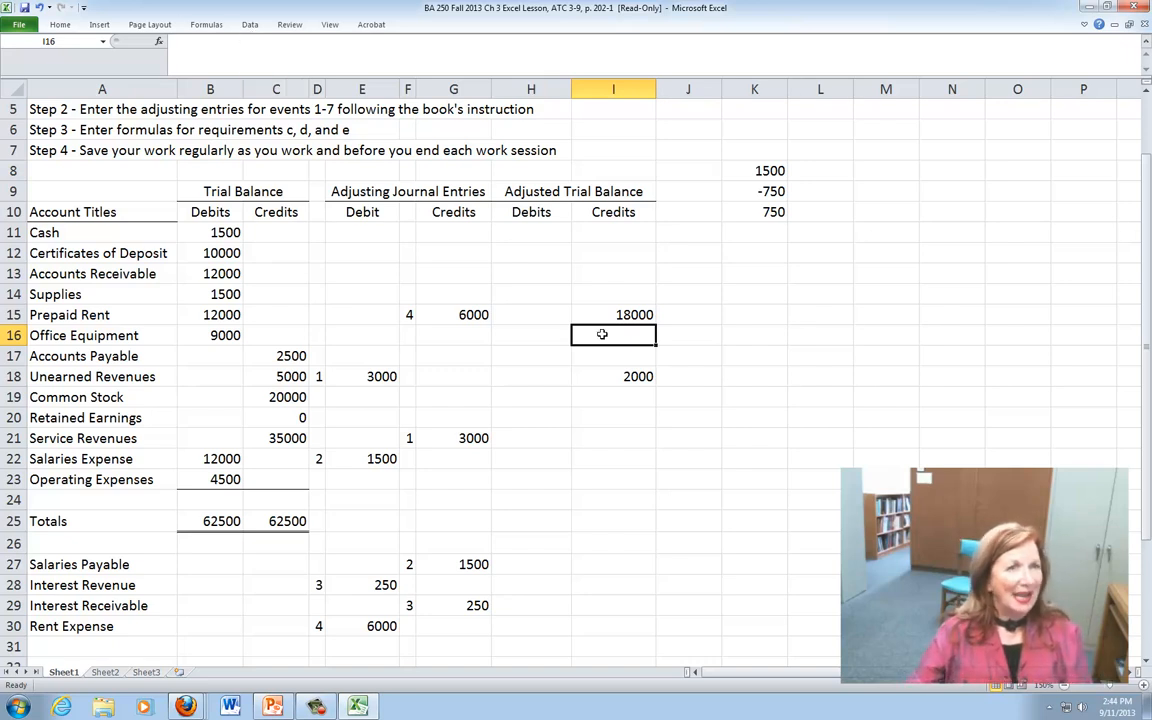
Carry the Cash and Certificates of Deposit debit balances into the adjusted Debits column with =B11 in H11 and =B12 in H12
left_click(529, 234)
type("=")
left_click(218, 232)
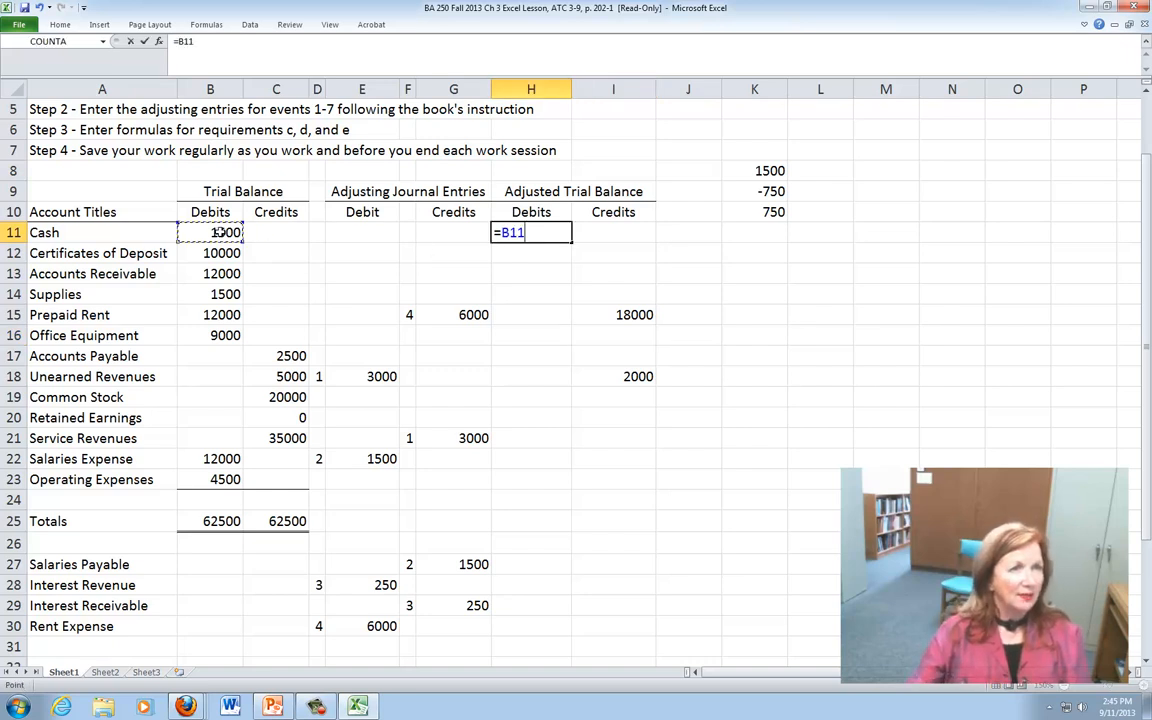
key("Return")
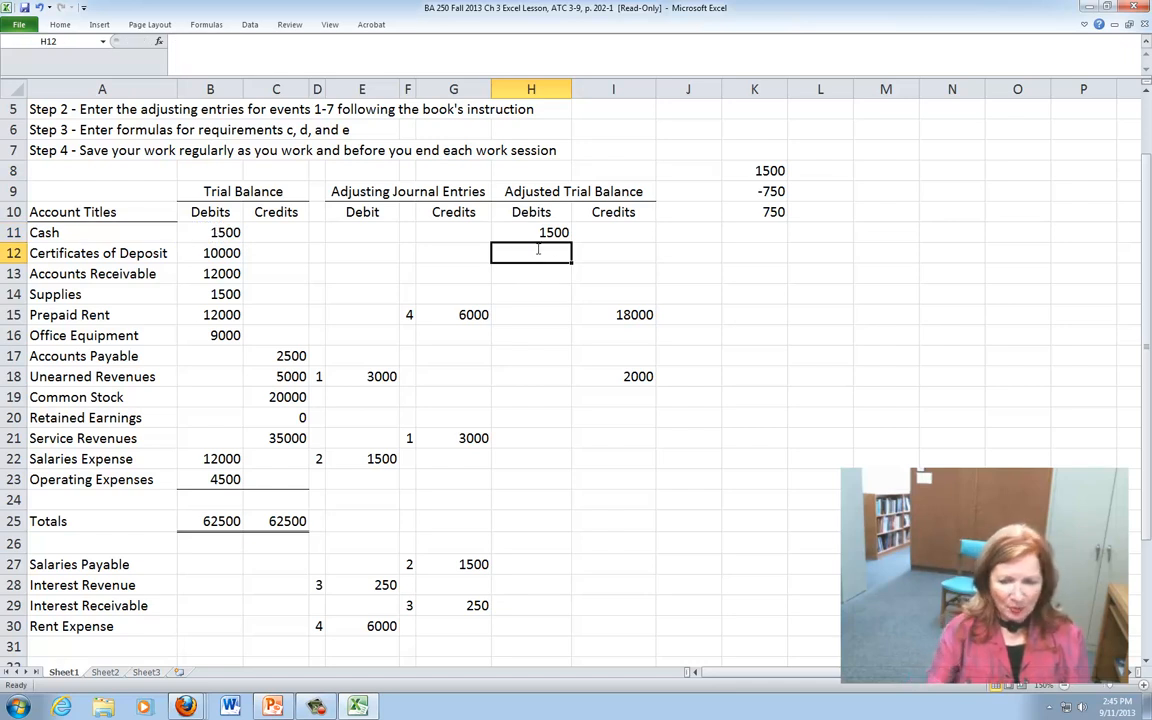
type("=")
left_click(222, 253)
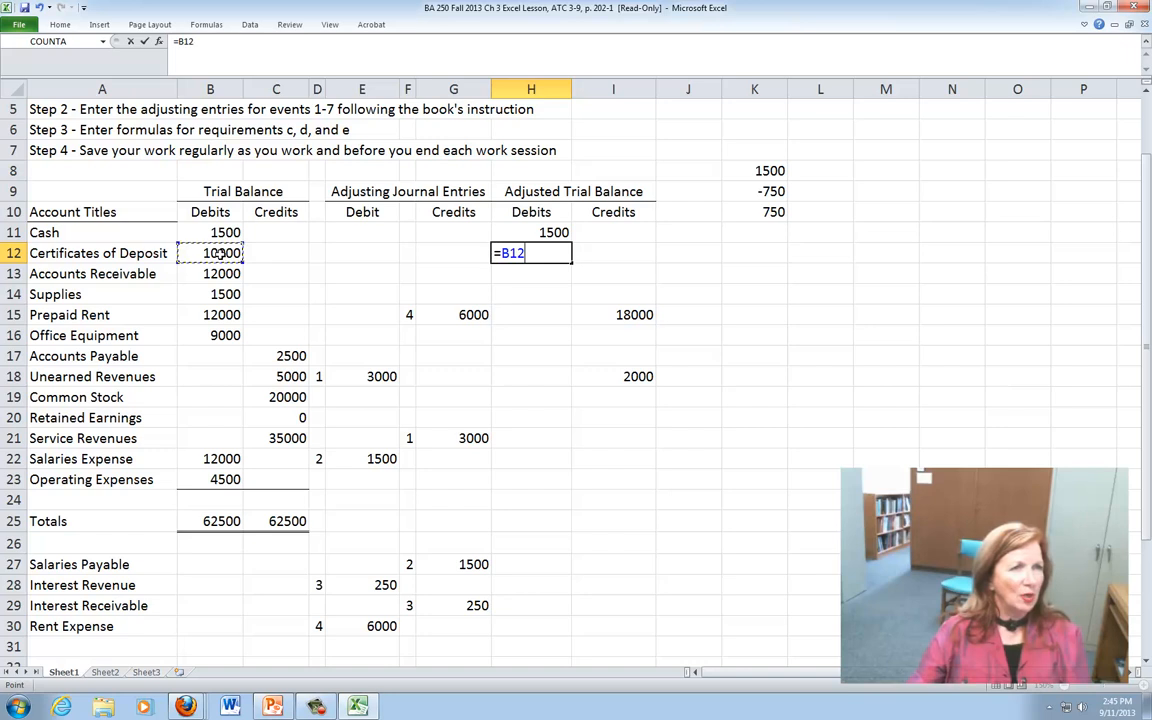
key("Return")
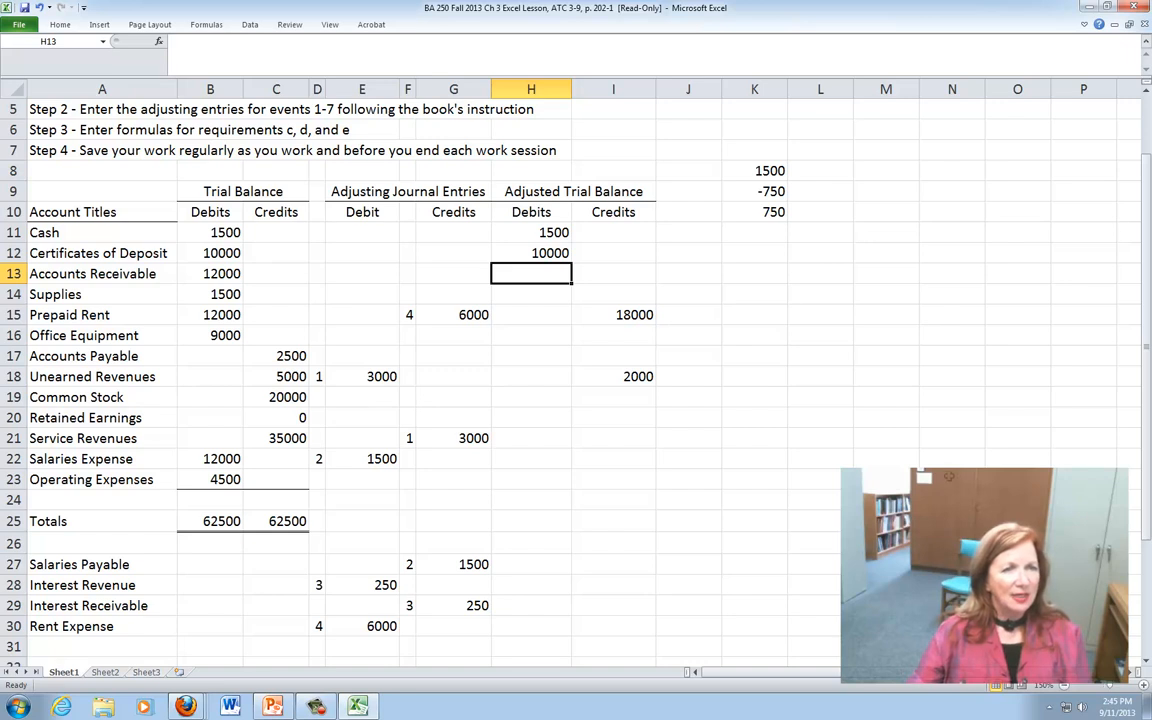
left_click_drag(1148, 468, 1146, 468)
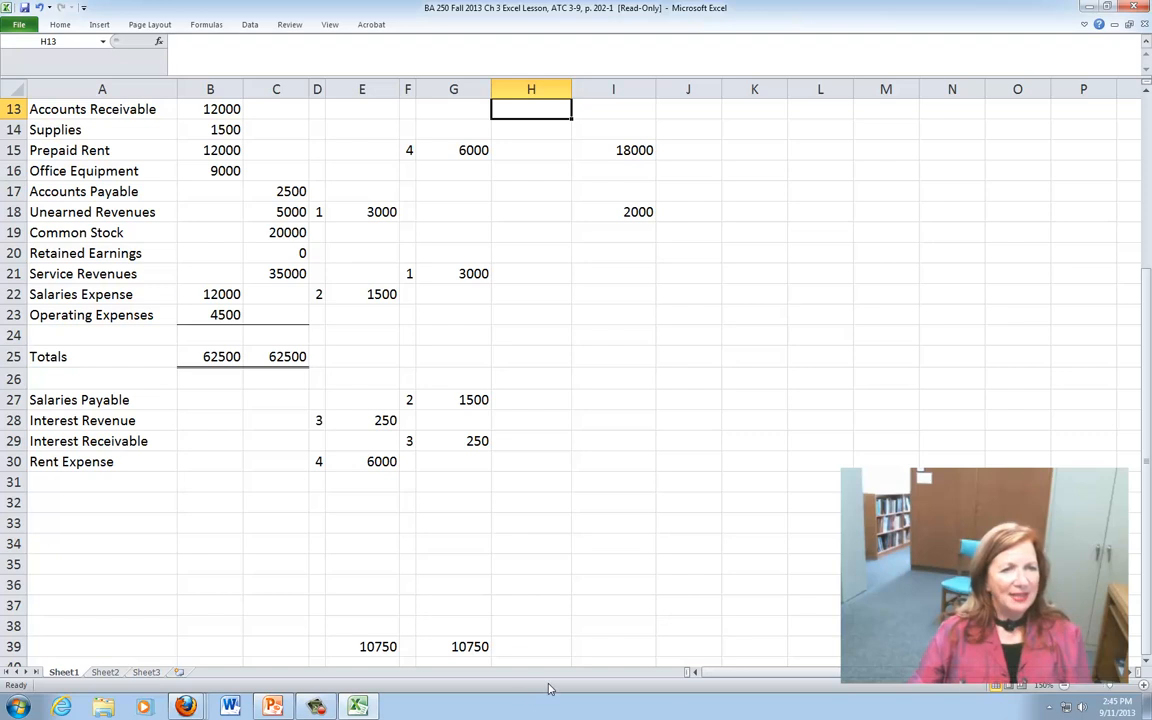
left_click(537, 648)
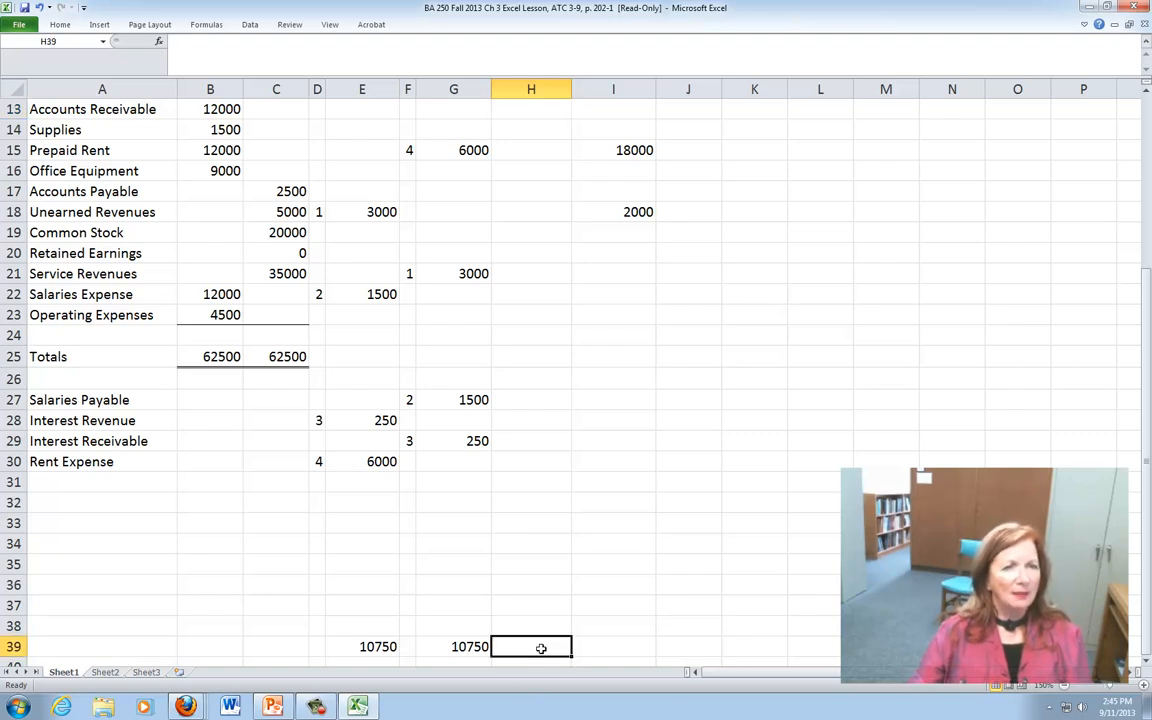
left_click(613, 650)
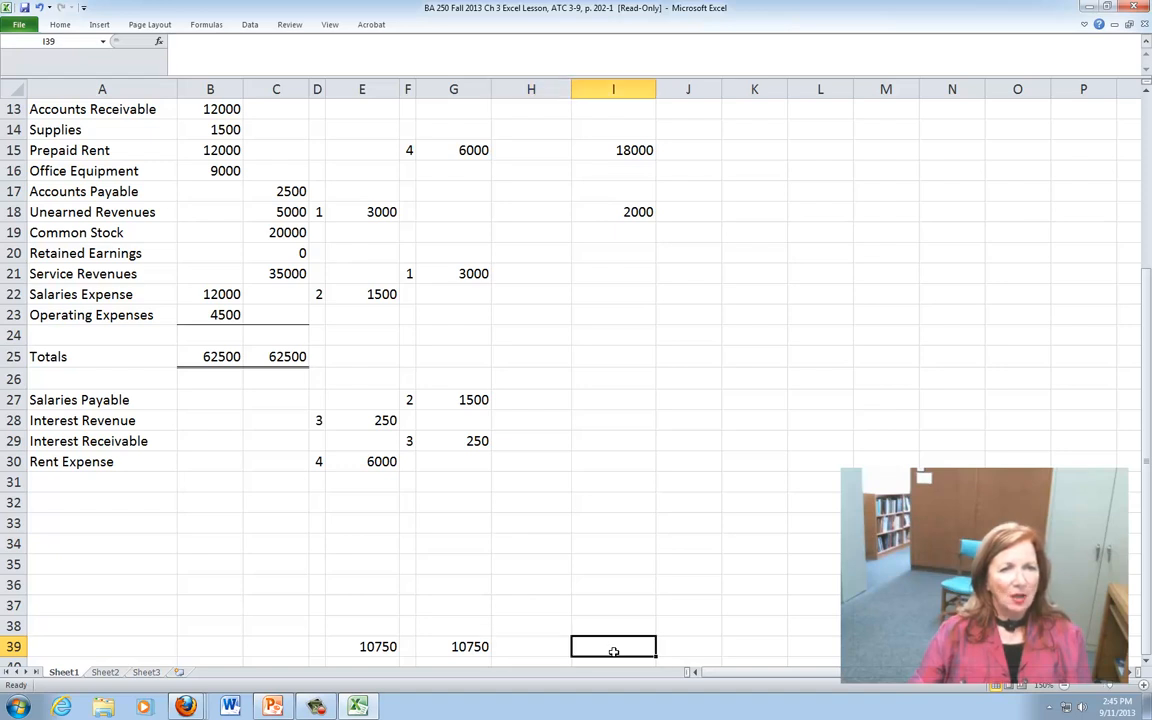